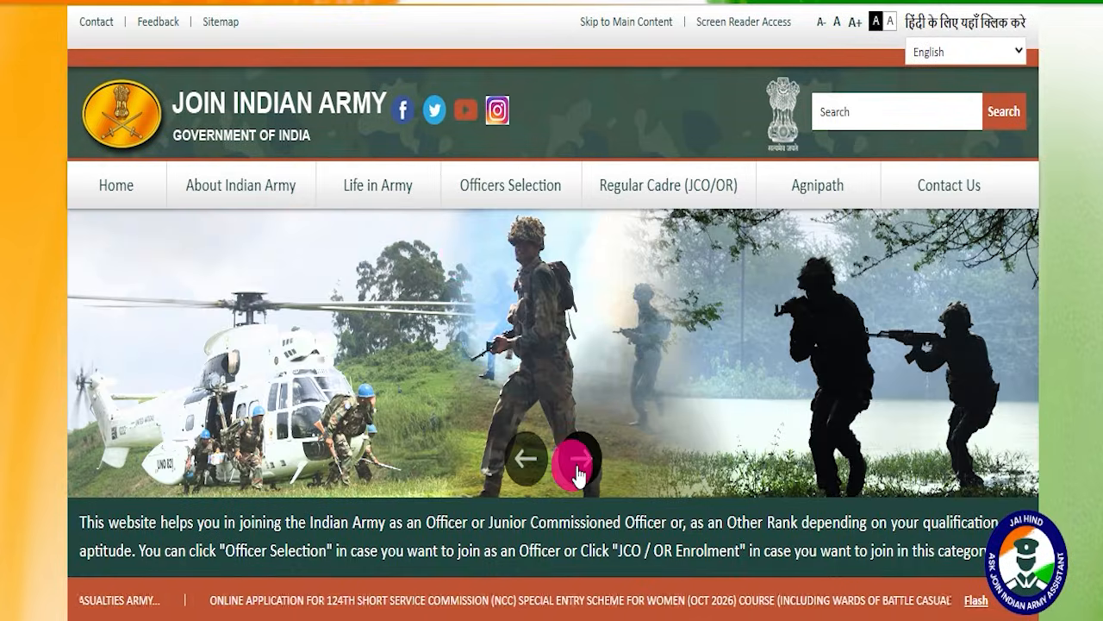
Browse through the banner slides on the Join Indian Army home page.
click(576, 468)
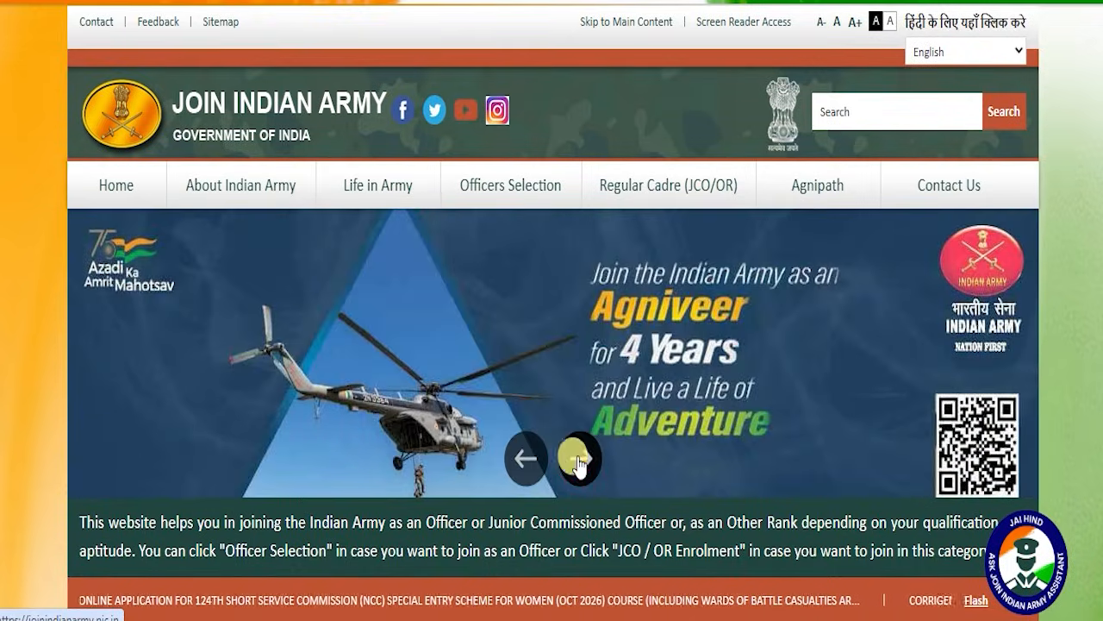
click(578, 459)
click(577, 459)
click(578, 459)
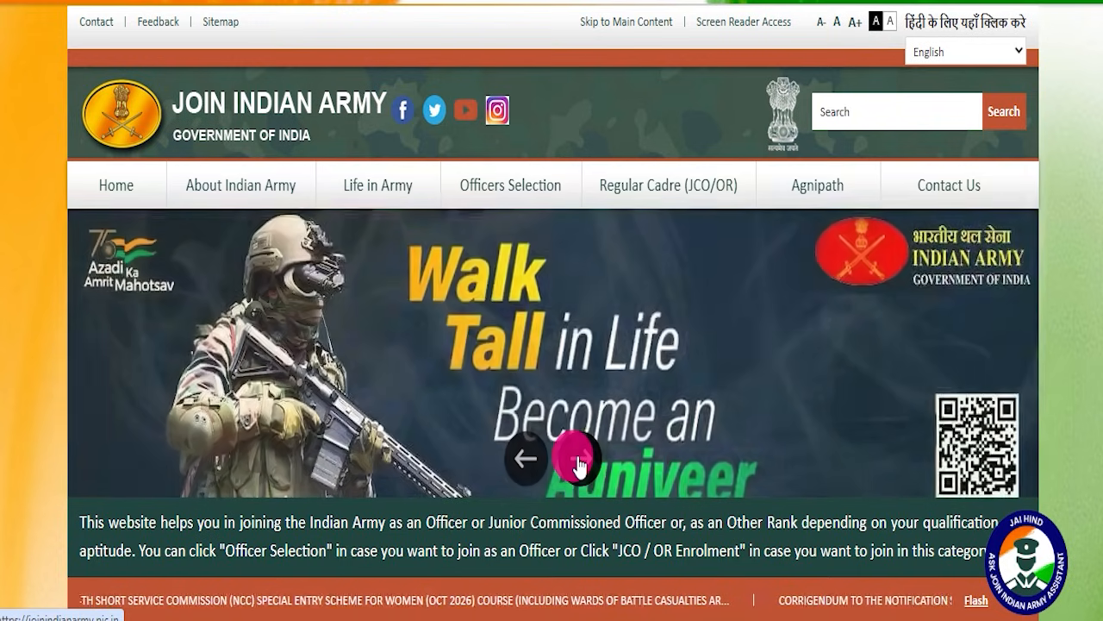
click(577, 464)
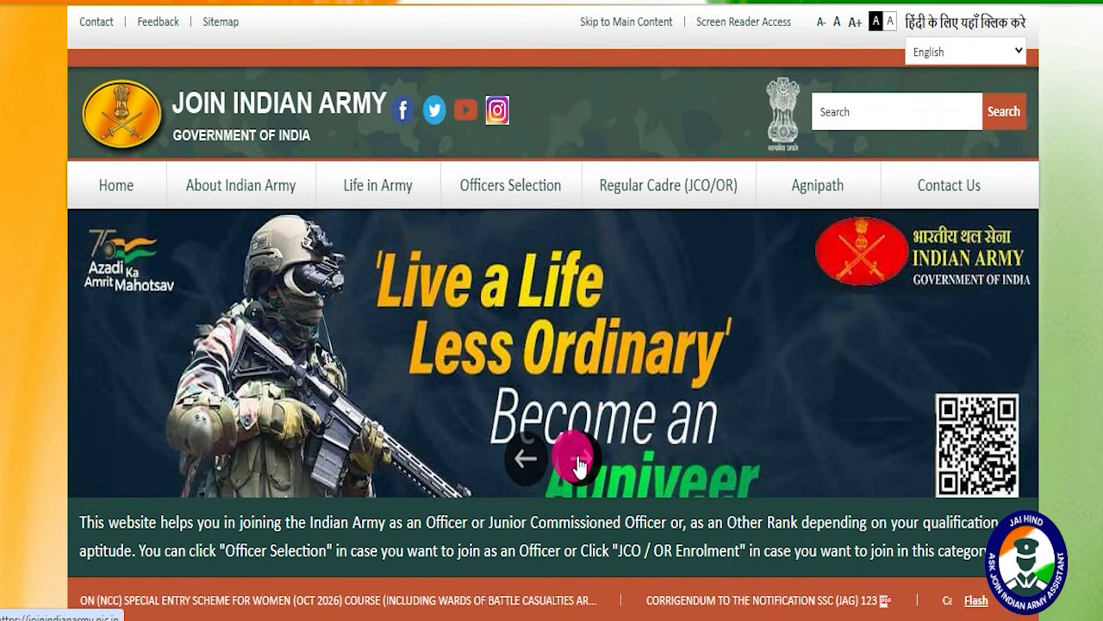
click(577, 464)
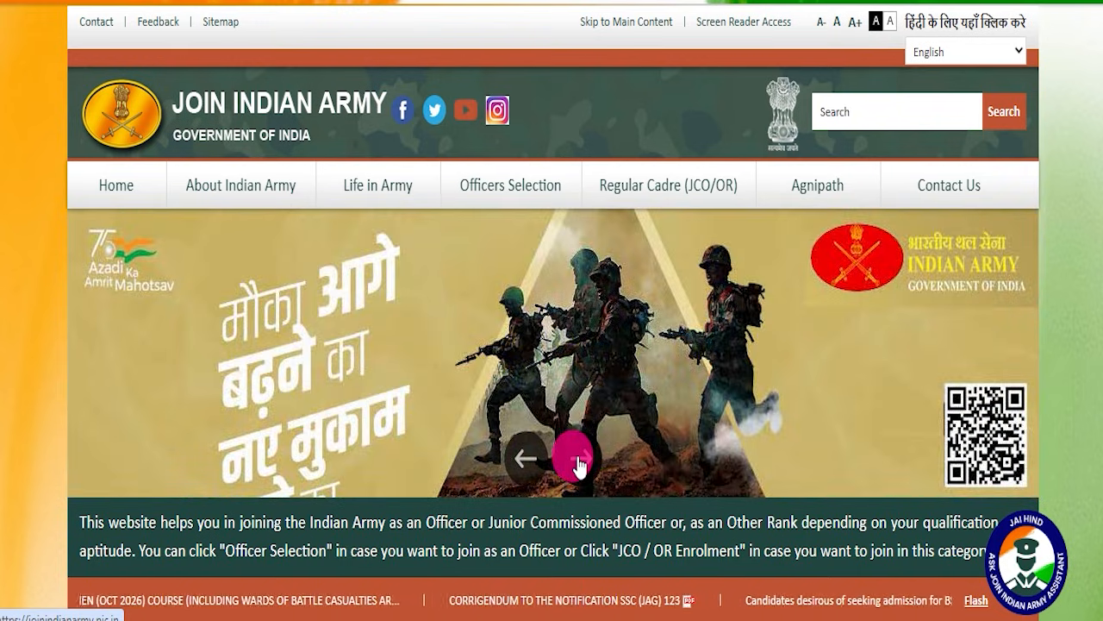
click(577, 463)
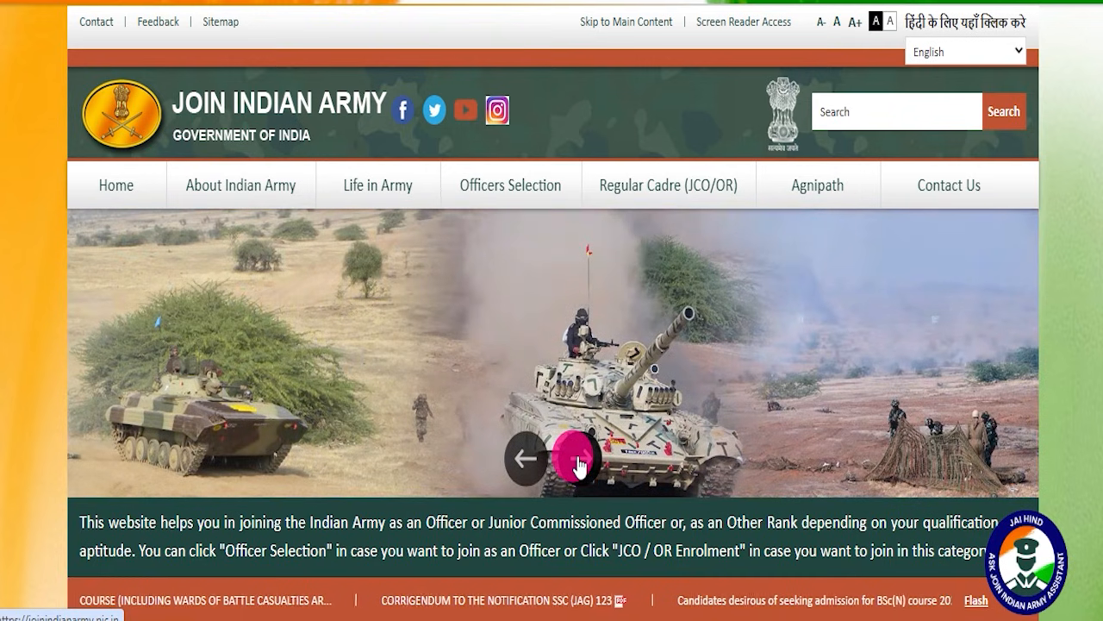
click(577, 463)
click(578, 465)
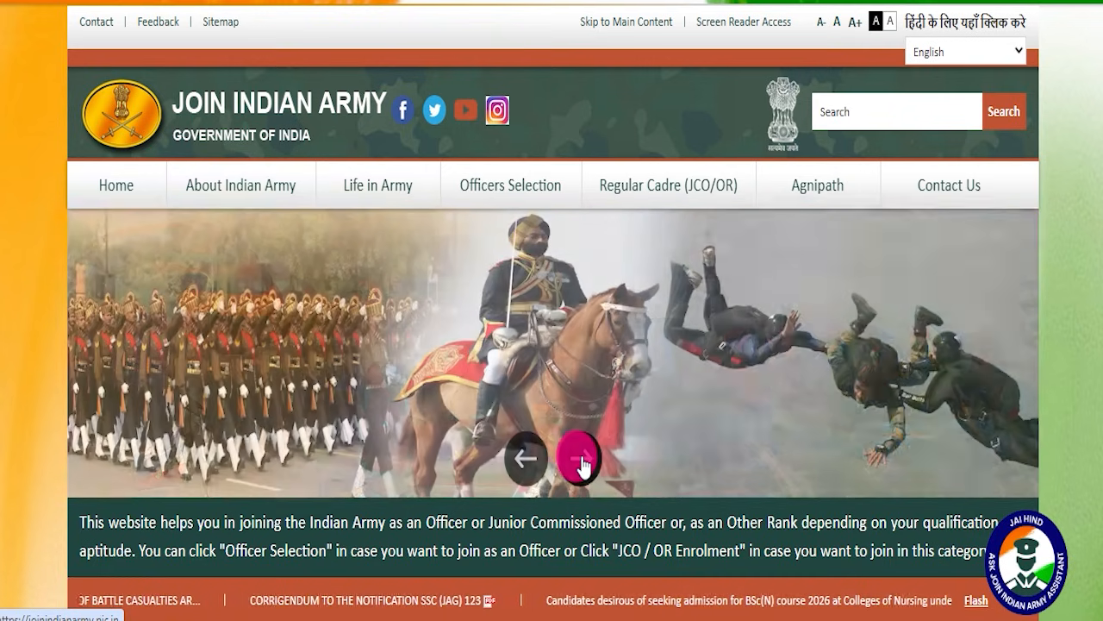
click(579, 464)
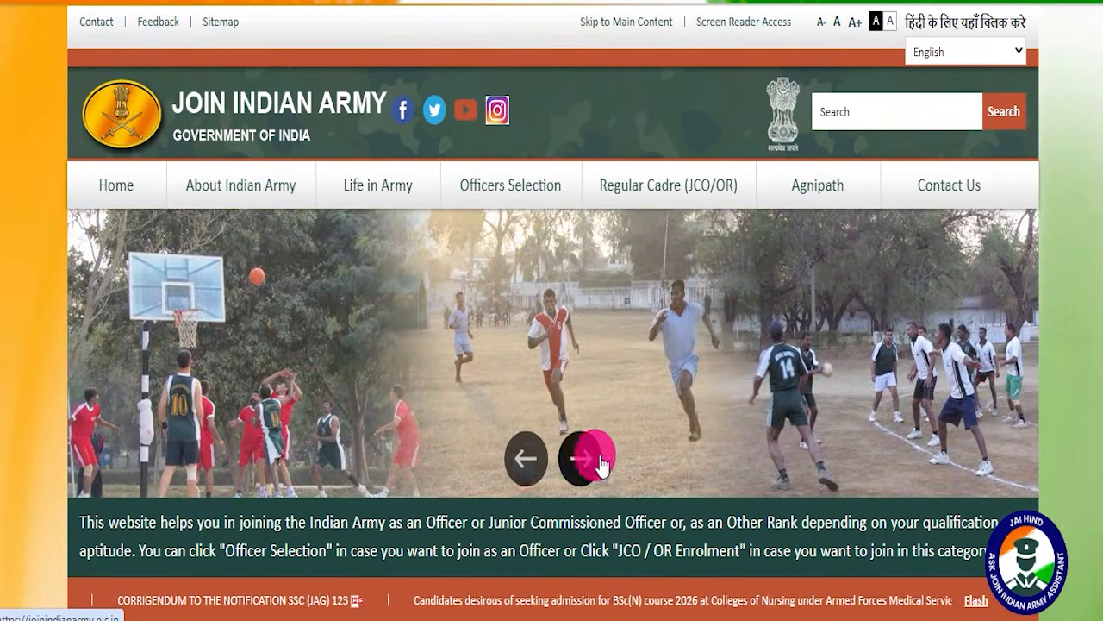
Look over the home page's Officers Selection, JCO/OR/Agniveer Enrolment and open application sections.
scroll(666, 454, down, 8)
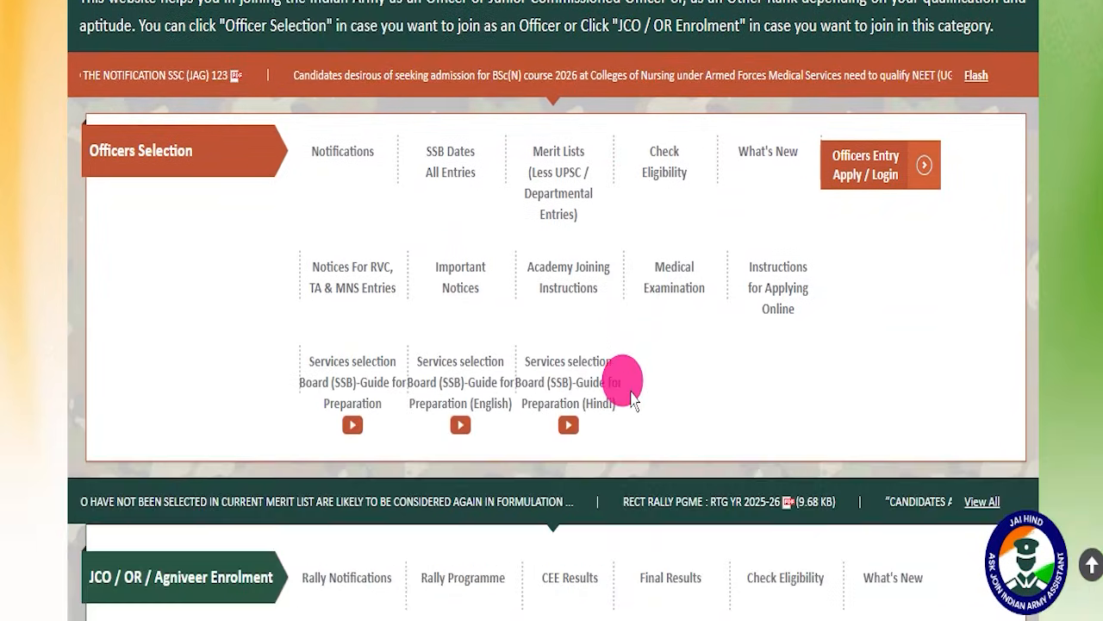
scroll(629, 409, down, 6)
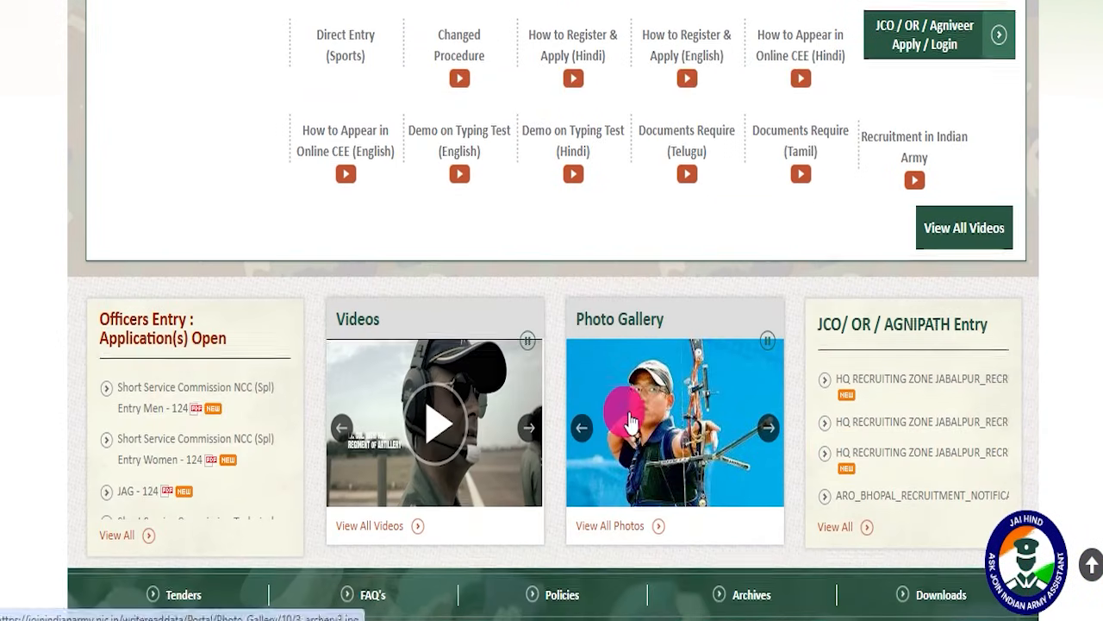
scroll(618, 424, up, 20)
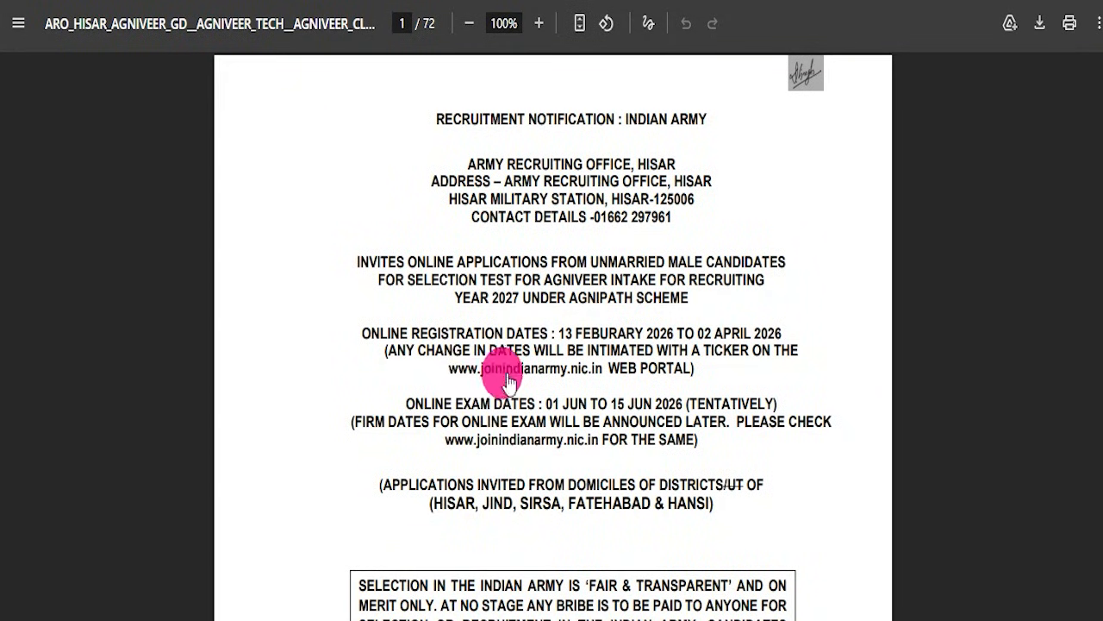
Skim the Army Recruiting Office Hisar Agniveer notification PDF, including its physical standards and bonus marks tables.
scroll(508, 380, down, 20)
scroll(528, 355, down, 20)
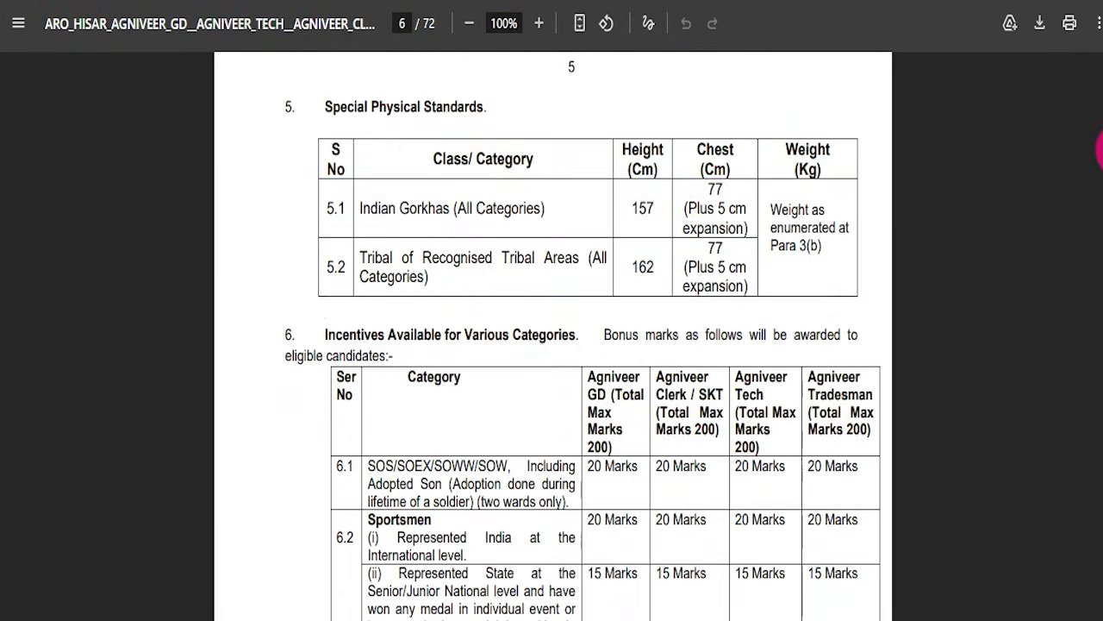
drag(1098, 103, 1101, 53)
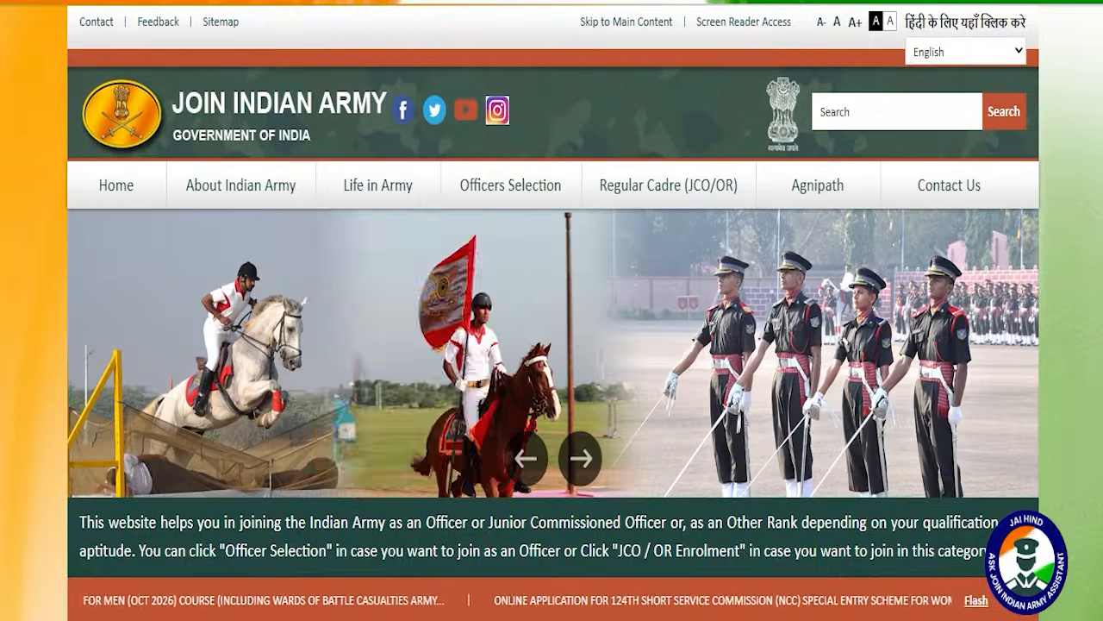
View several more banner images on the Join Indian Army home page.
click(576, 460)
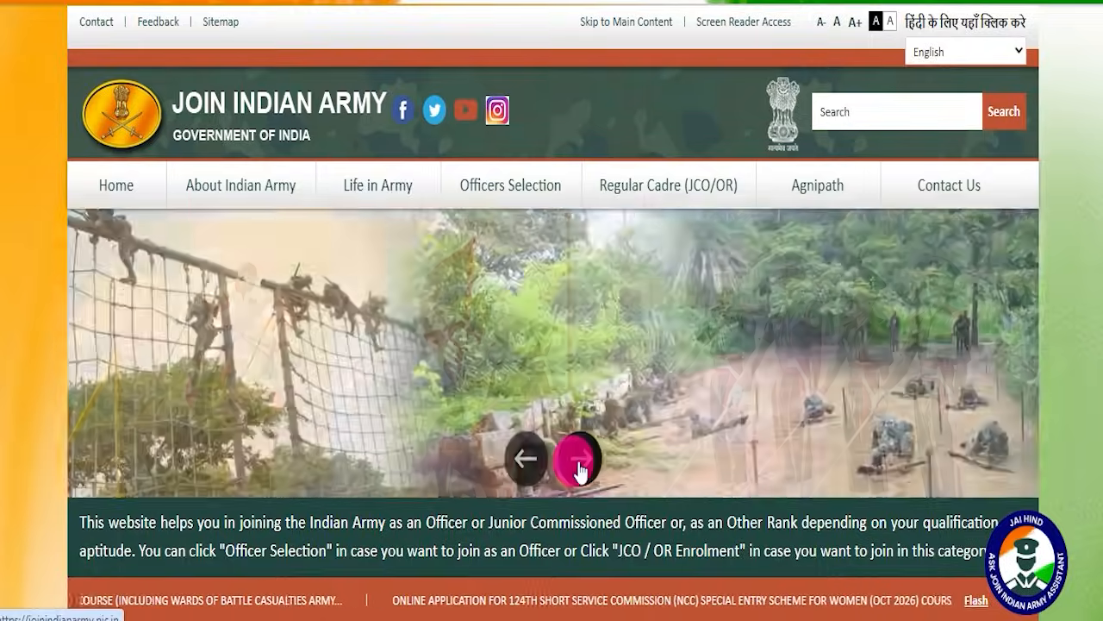
click(577, 466)
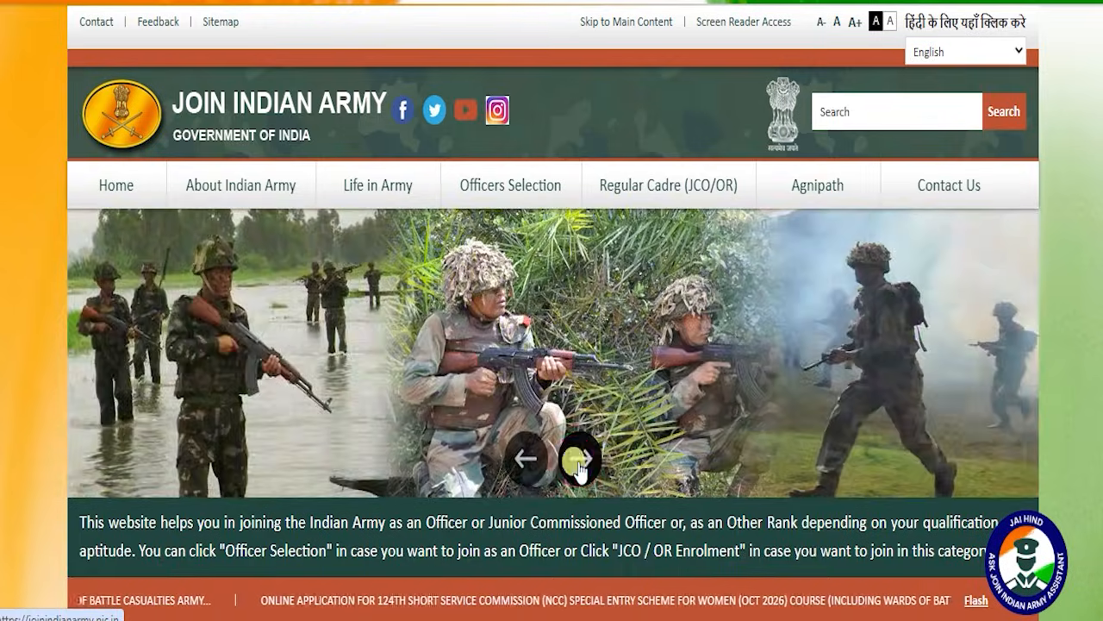
click(578, 466)
click(578, 466)
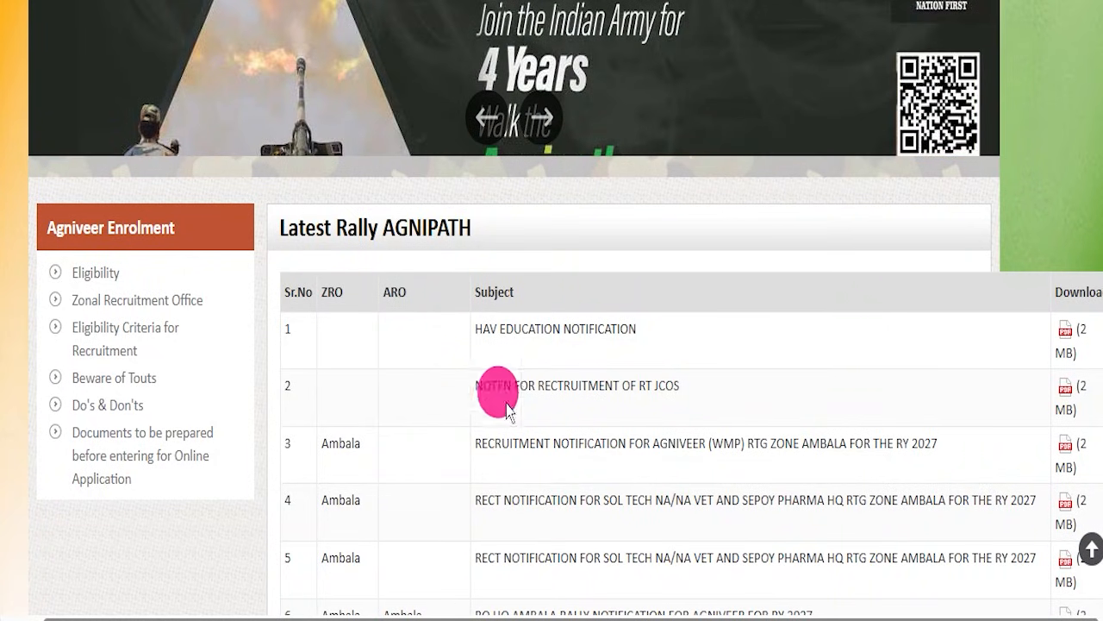
Look through the list of recruitment notifications under Latest Rally AGNIPATH.
scroll(561, 387, down, 14)
scroll(747, 446, up, 20)
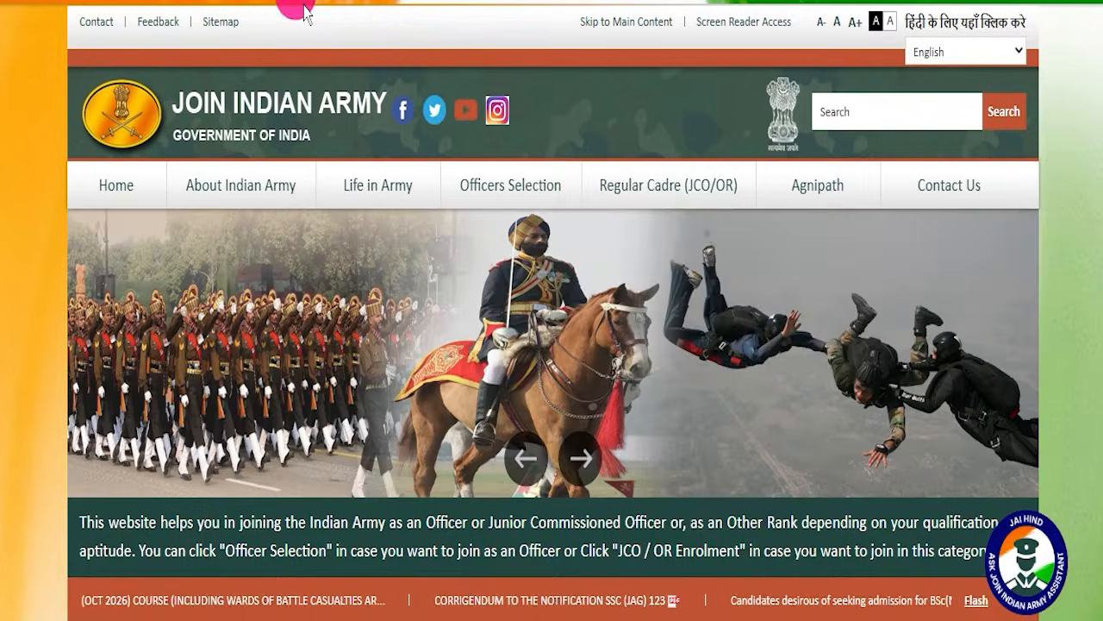
mouse_move(668, 159)
click(643, 241)
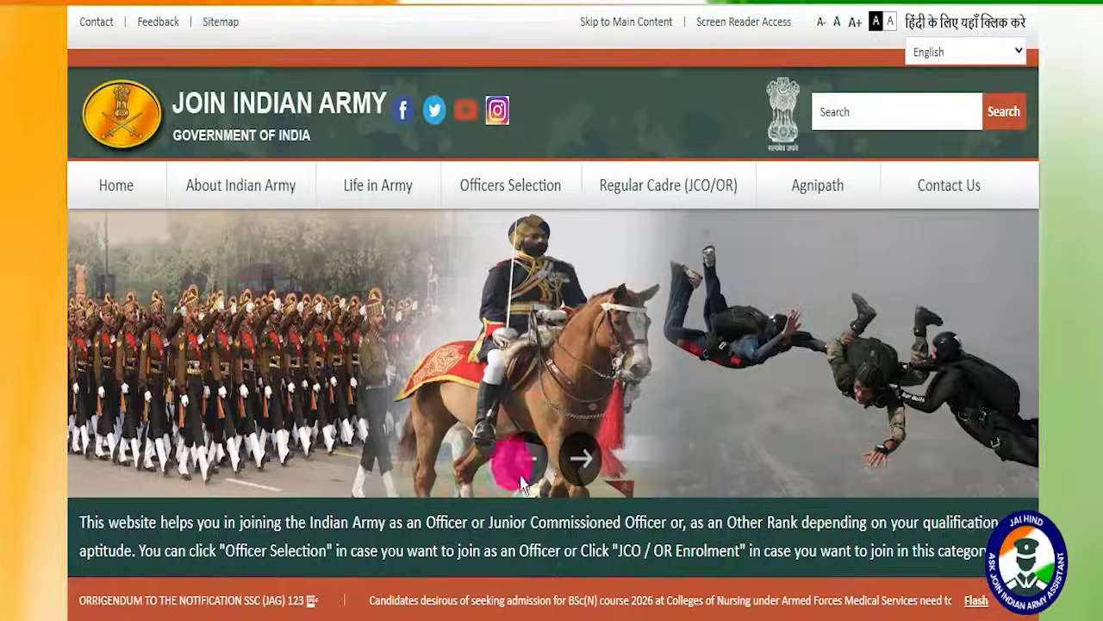
mouse_move(541, 214)
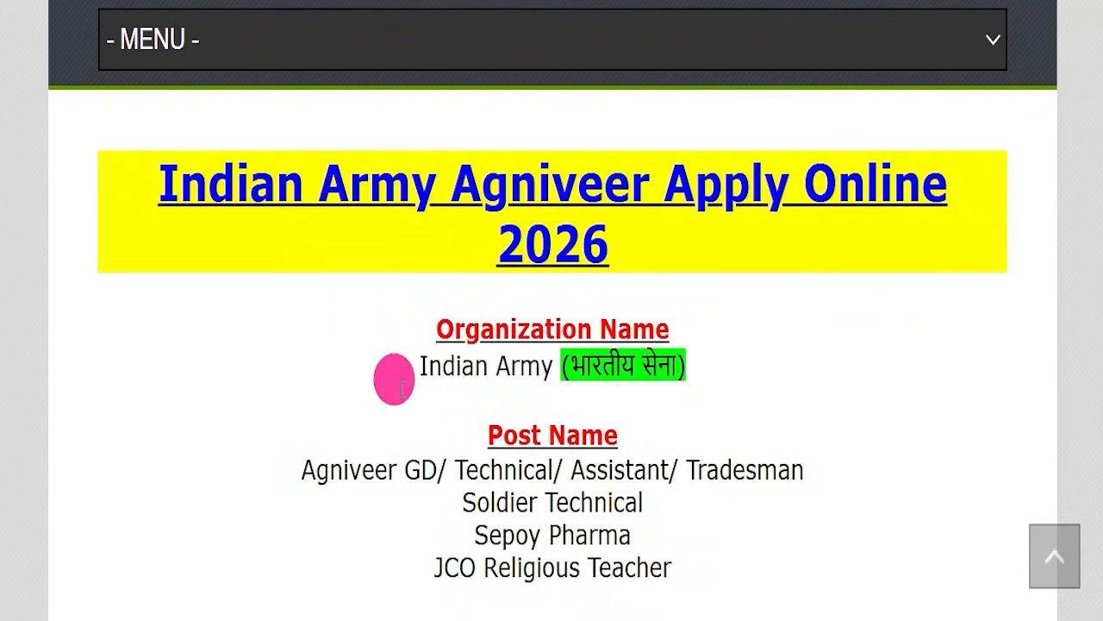
Examine the top of the IndSarkariNaukri recruitment page and highlight its "Indian Army Agniveer Apply Online 2026" heading.
drag(140, 184, 670, 241)
click(672, 246)
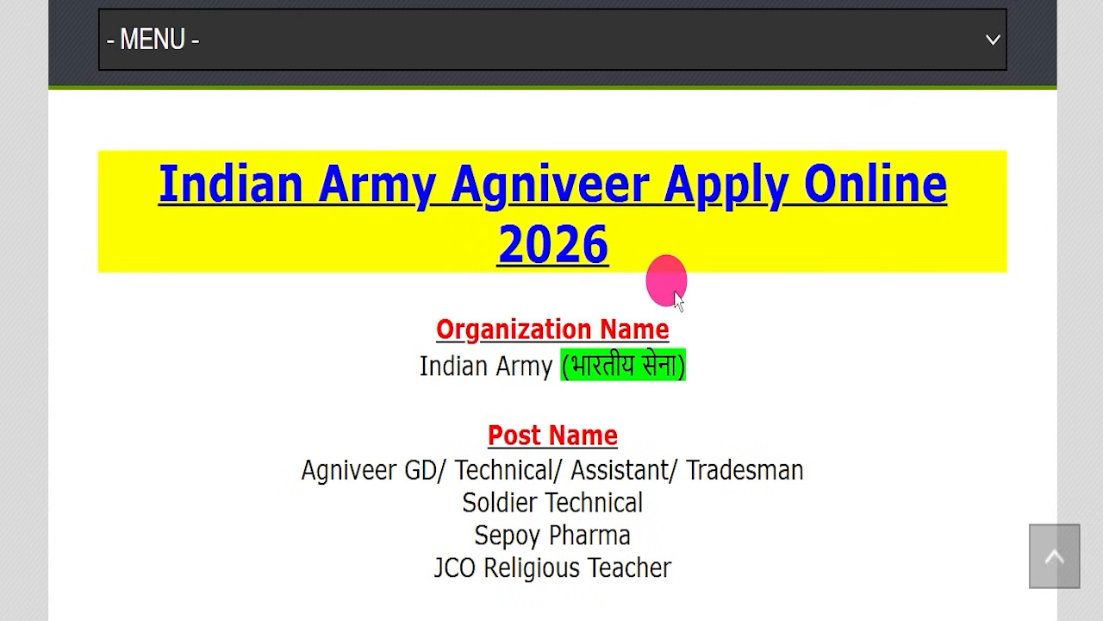
scroll(677, 298, up, 10)
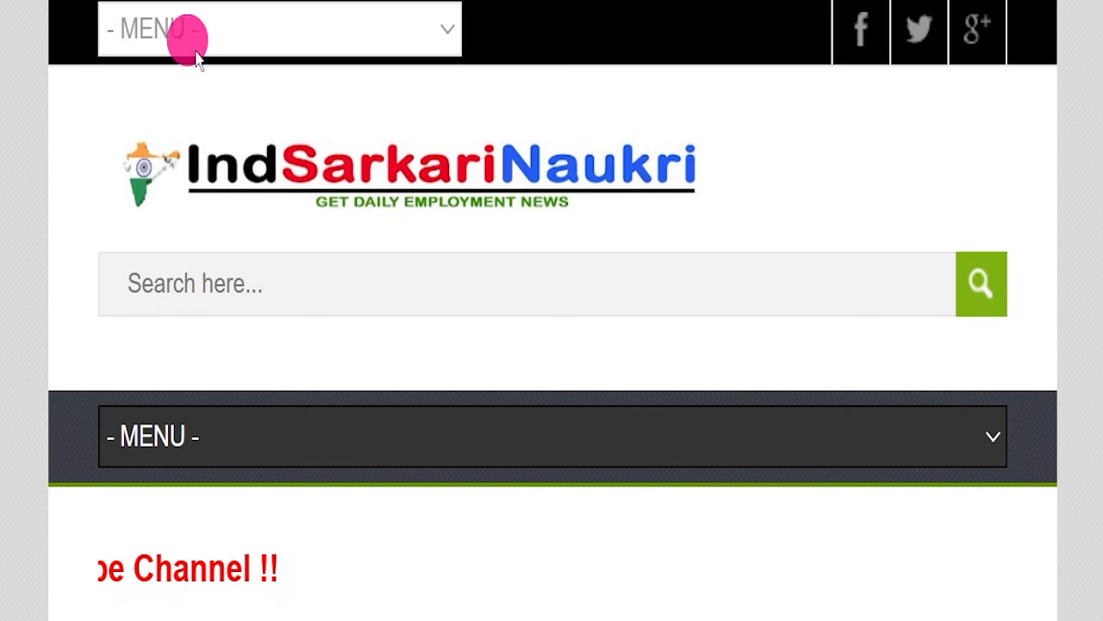
scroll(446, 245, down, 10)
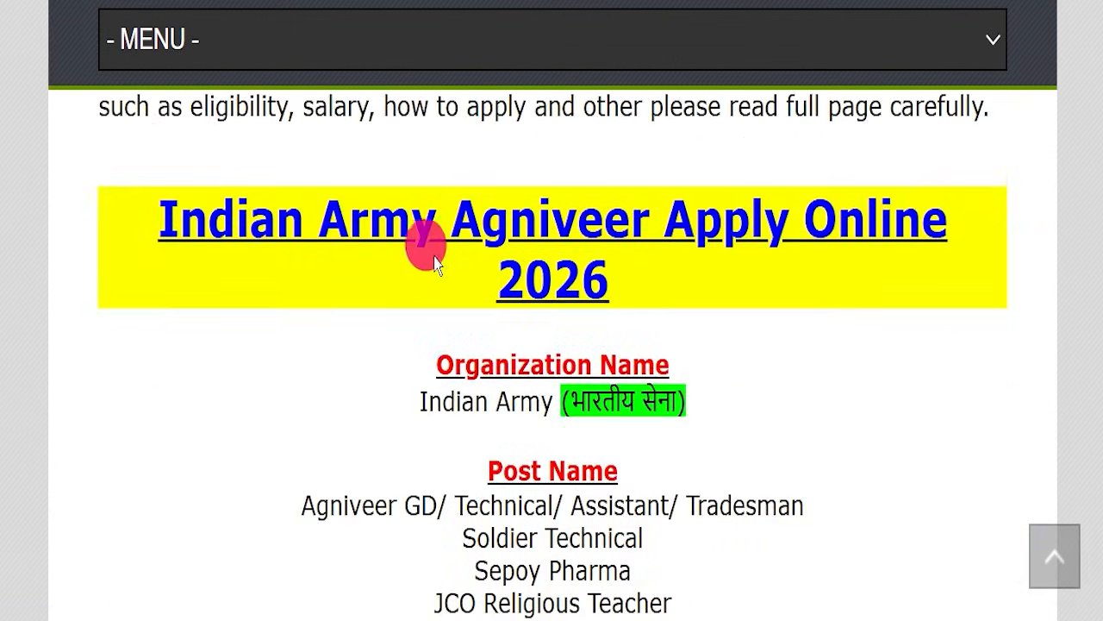
scroll(422, 250, down, 1)
scroll(422, 250, up, 1)
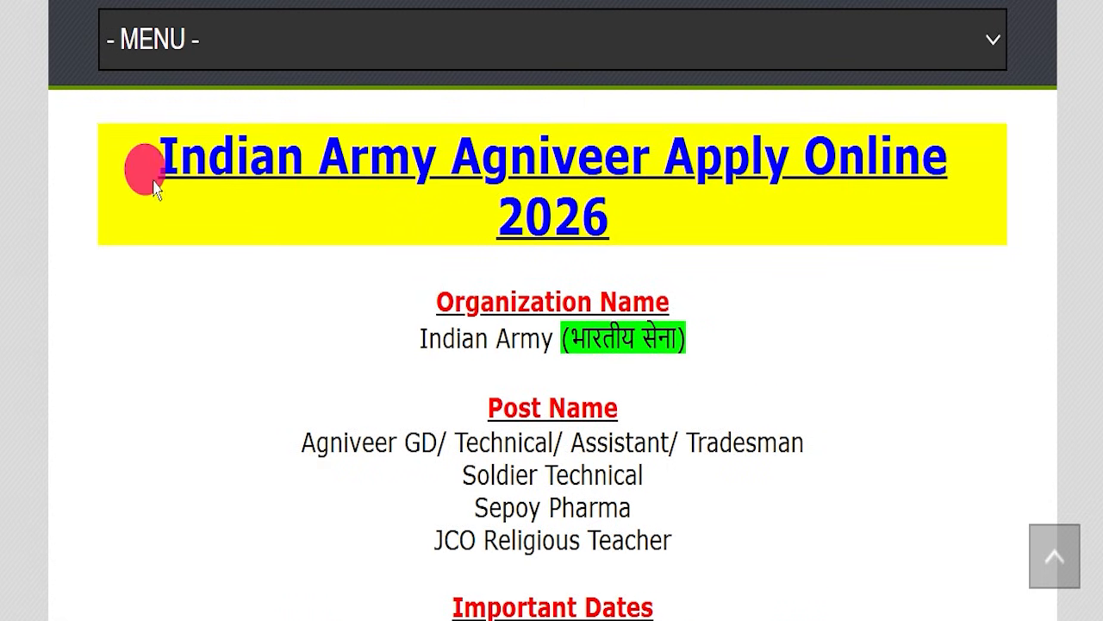
drag(128, 160, 784, 198)
click(716, 222)
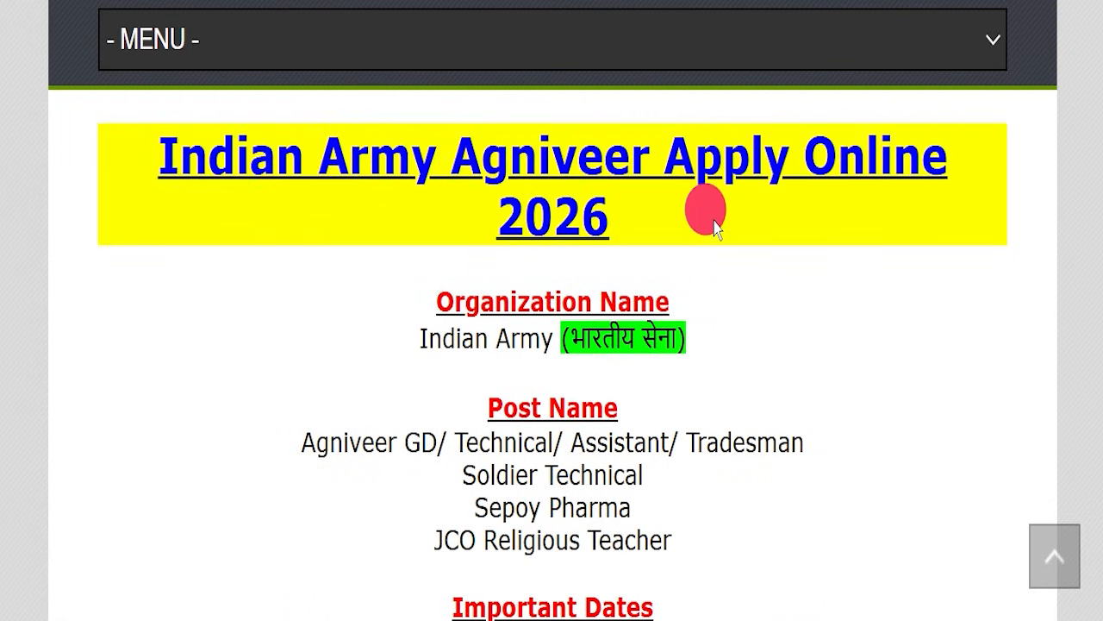
Highlight the organization name and each post name in turn, from Agniveer GD to JCO Religious Teacher.
drag(419, 338, 748, 343)
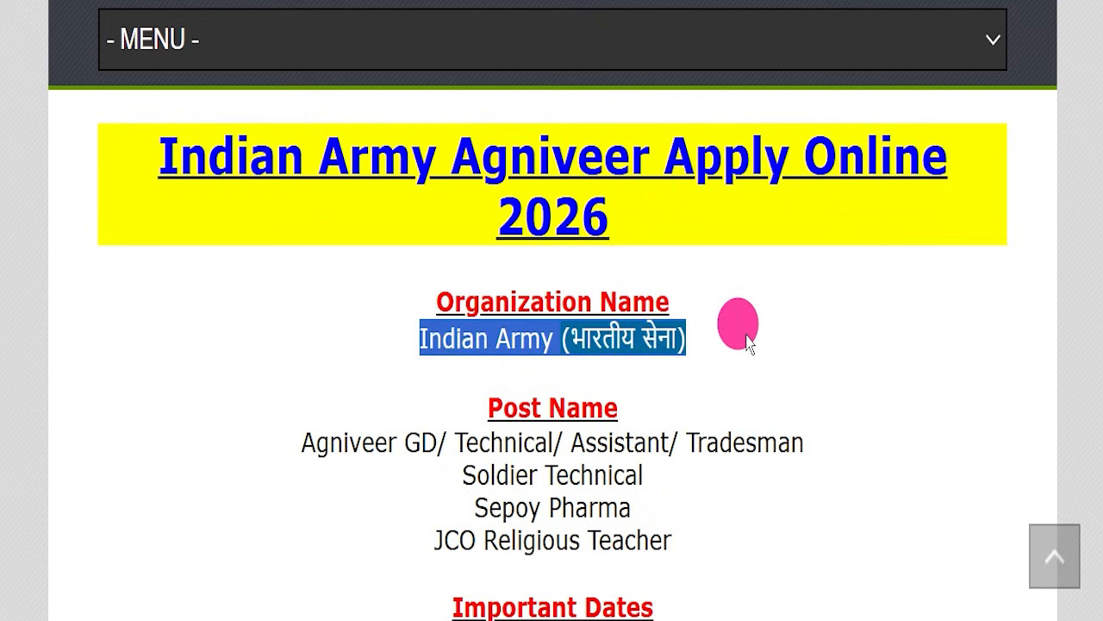
drag(301, 442, 851, 450)
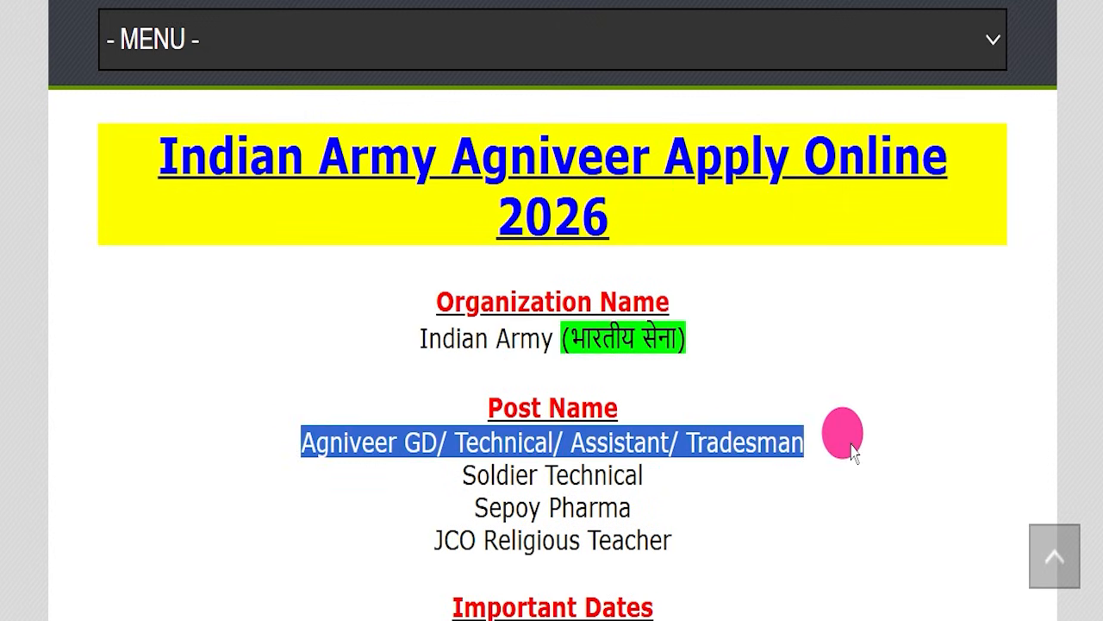
drag(443, 481, 715, 474)
drag(448, 515, 730, 510)
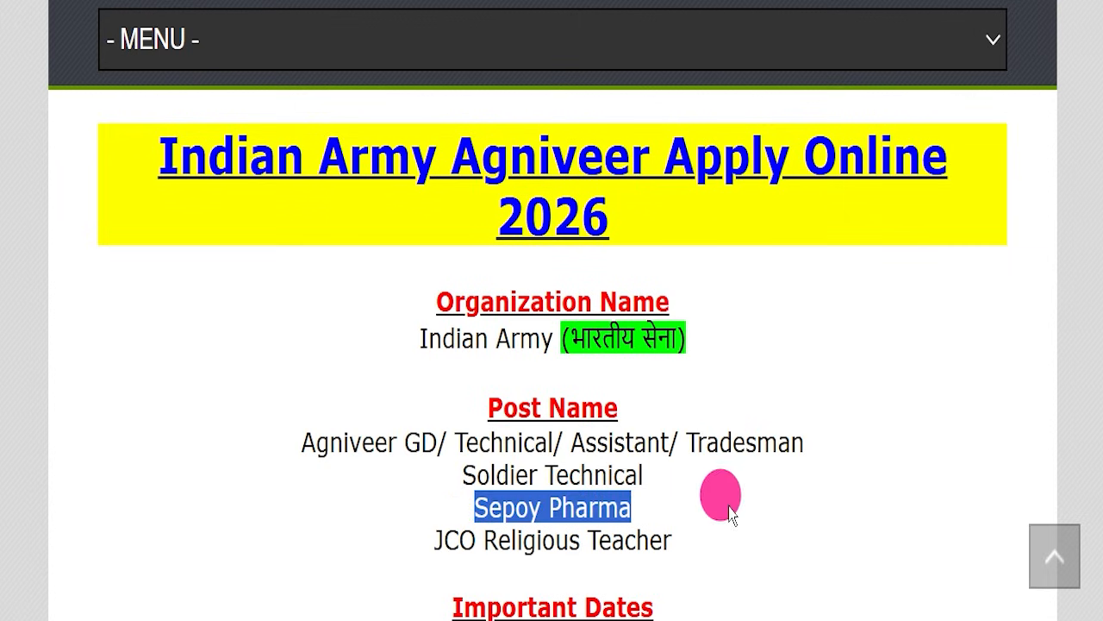
drag(352, 546, 640, 536)
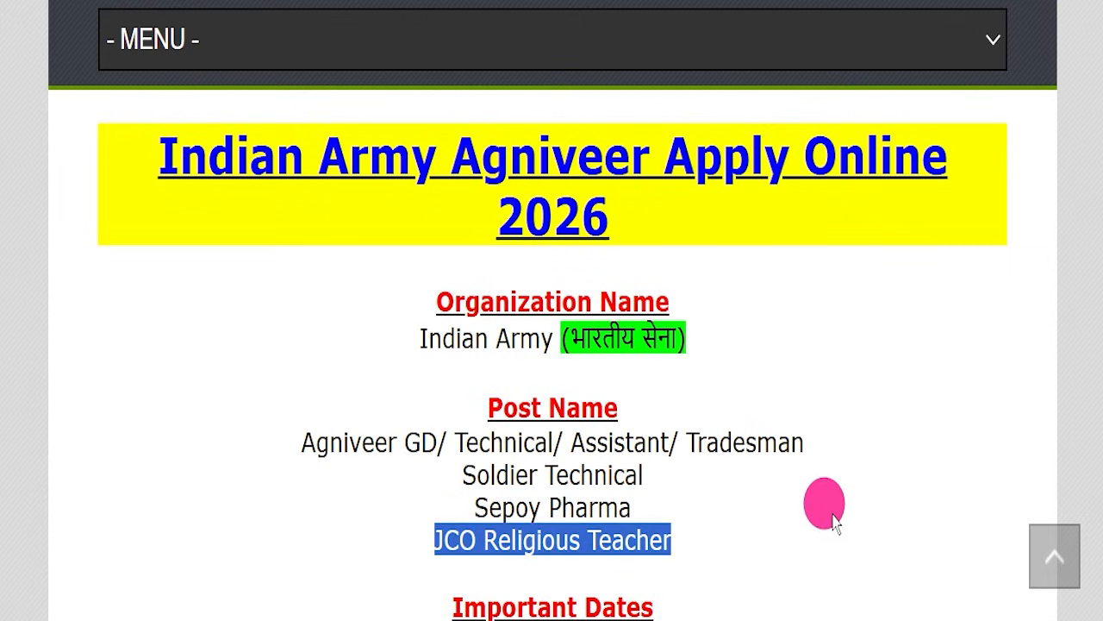
Highlight the last date for applying online and the exam date under Important Dates.
scroll(827, 509, down, 4)
drag(259, 354, 869, 382)
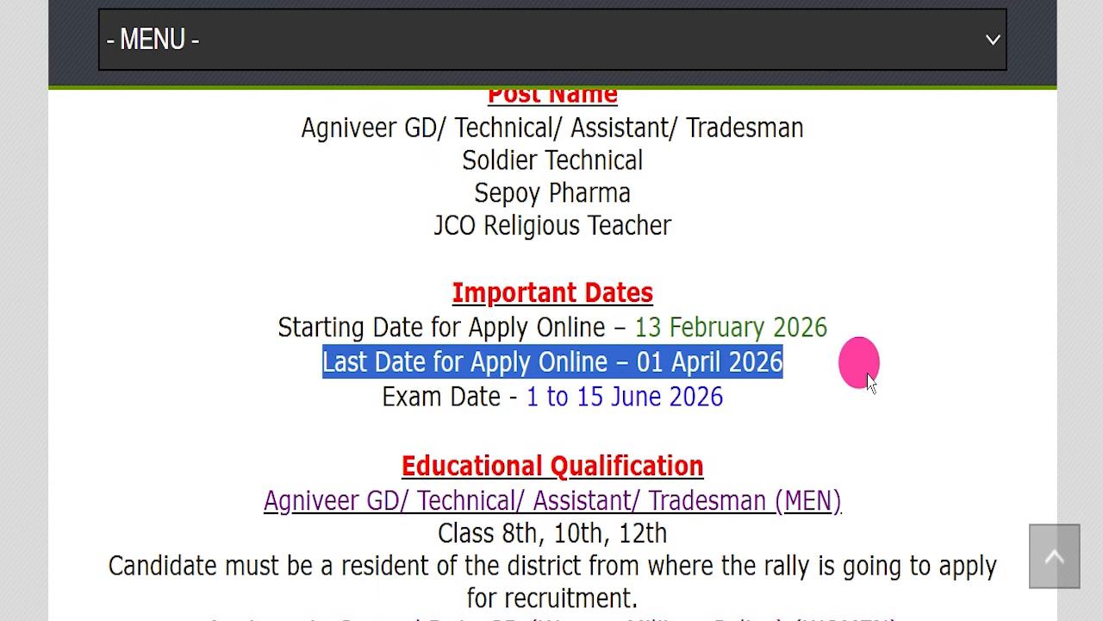
scroll(874, 379, down, 3)
drag(379, 251, 793, 258)
Highlight the class requirement for male Agniveer posts and read through the educational qualifications and physical standards for the posts.
scroll(793, 259, down, 1)
drag(393, 209, 715, 219)
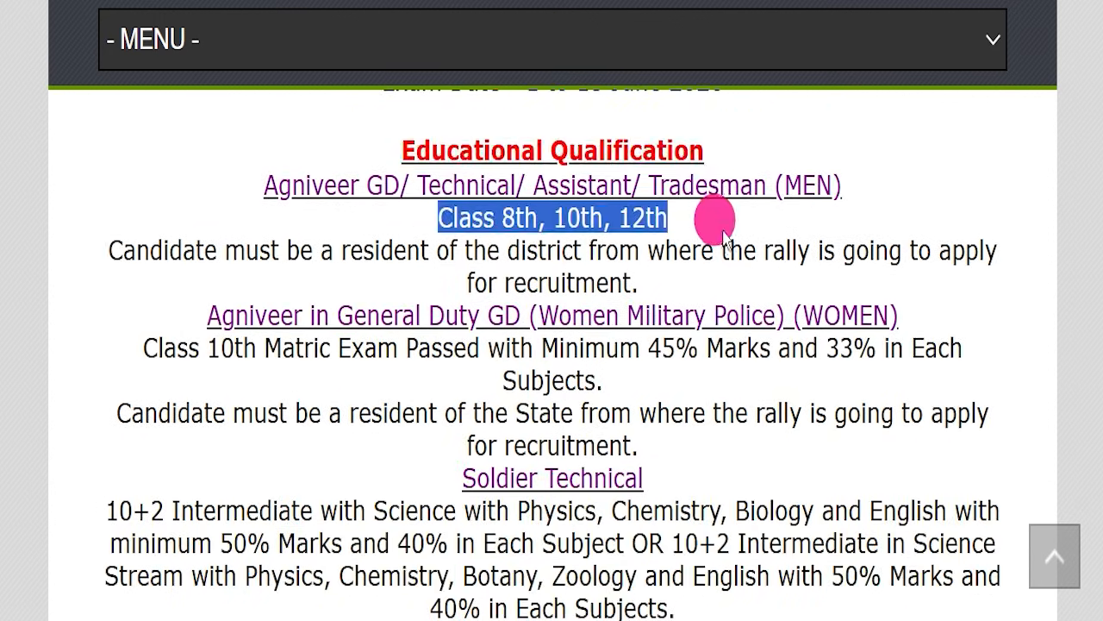
scroll(693, 308, down, 10)
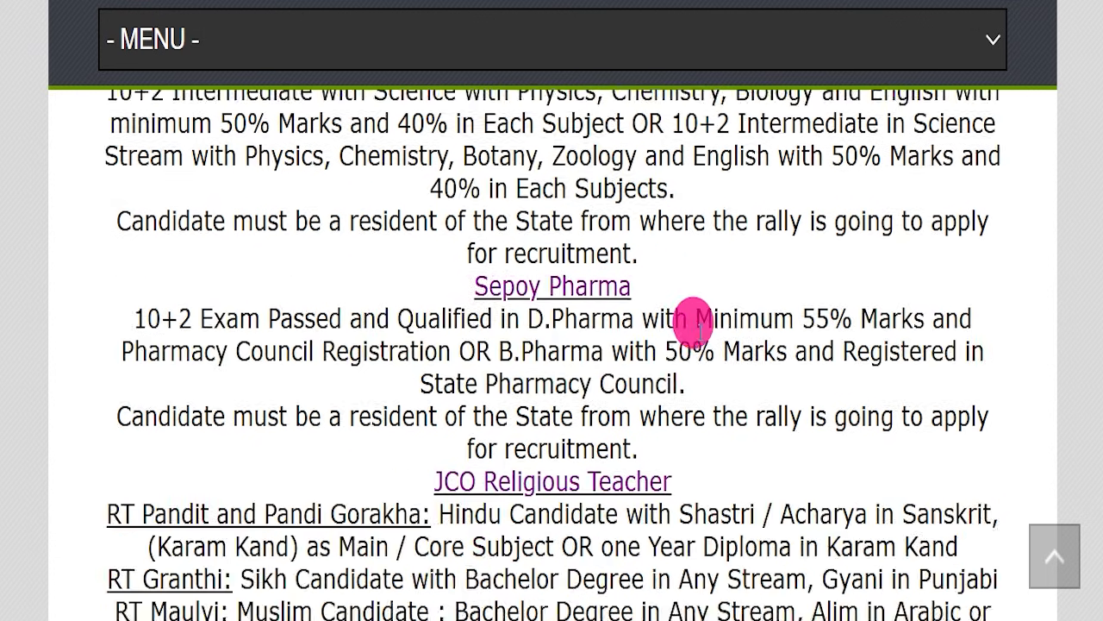
scroll(708, 332, down, 4)
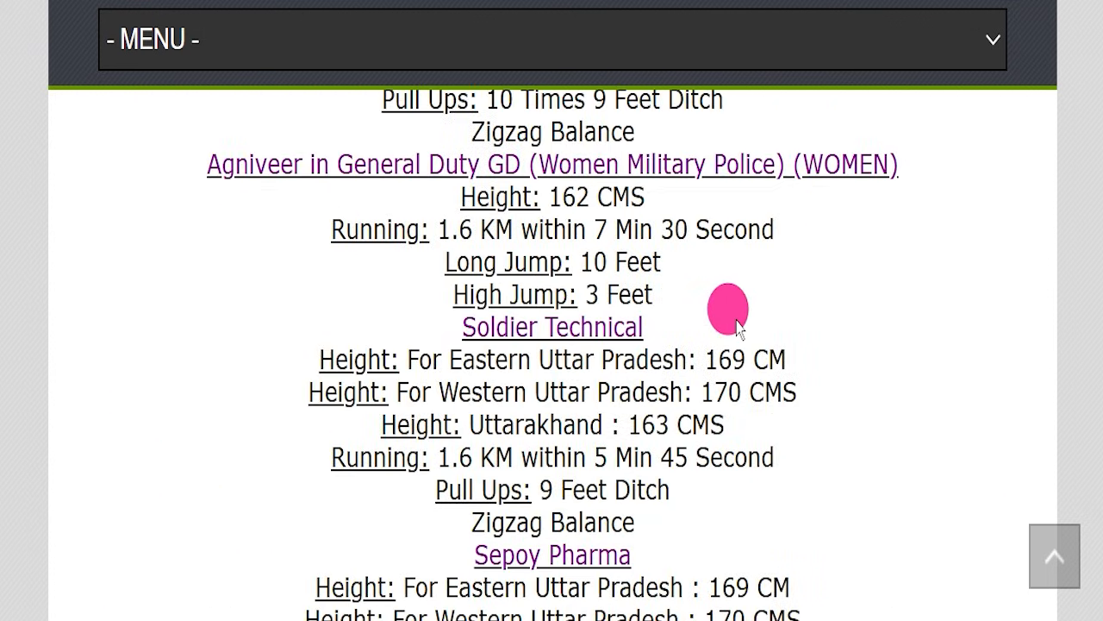
scroll(646, 302, down, 6)
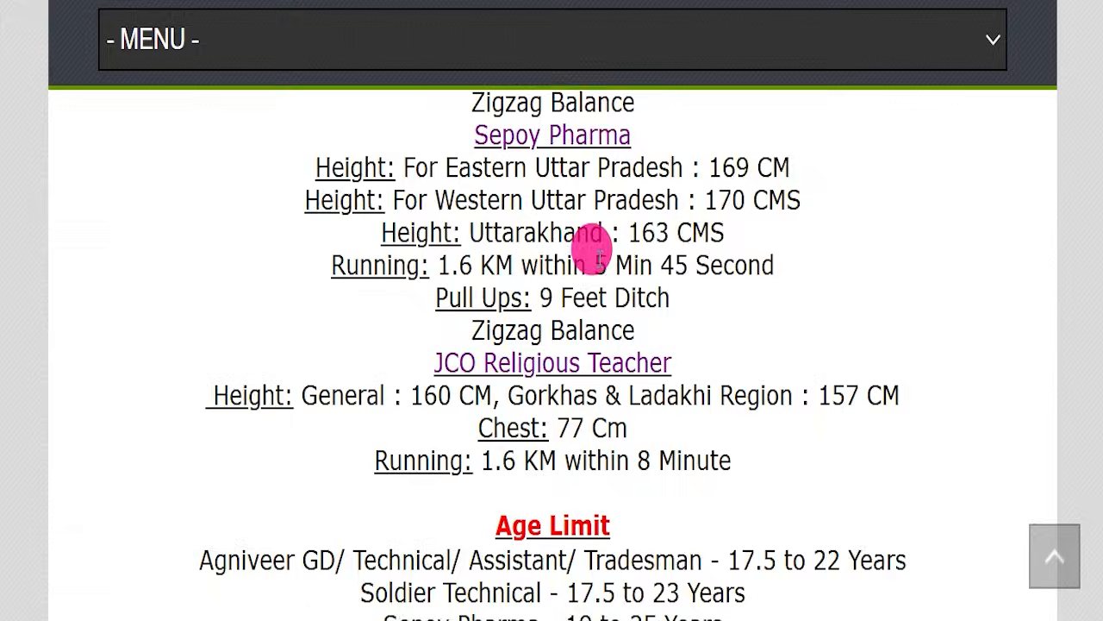
Highlight the age limit line of each post in turn, from Agniveer GD/Technical/Assistant/Tradesman to JCO Religious Teacher.
scroll(550, 291, down, 1)
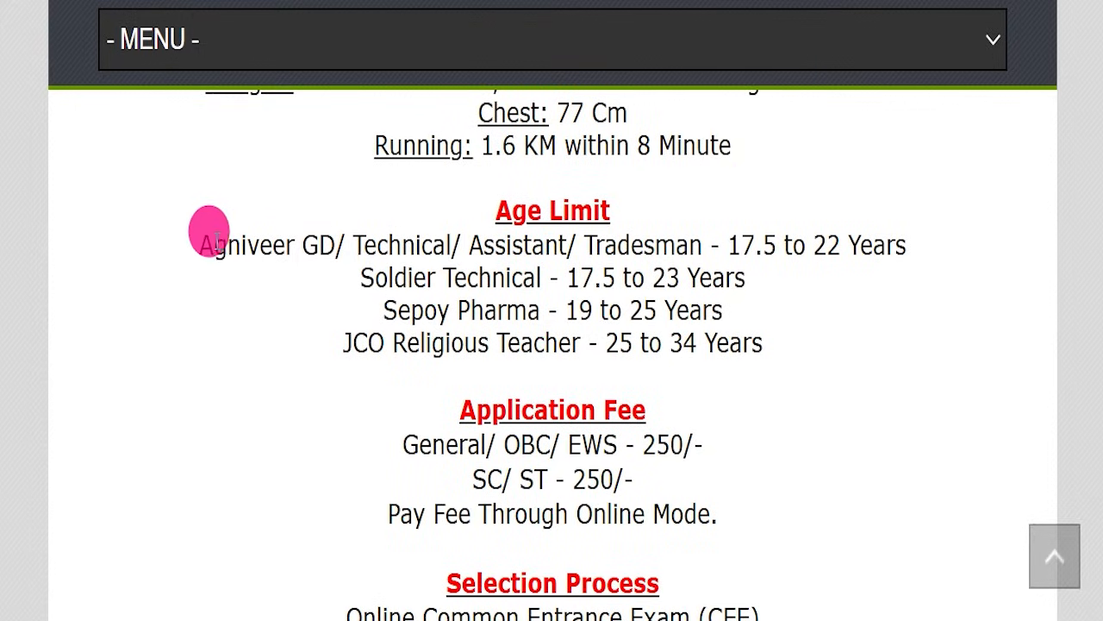
drag(202, 245, 909, 247)
drag(361, 278, 731, 278)
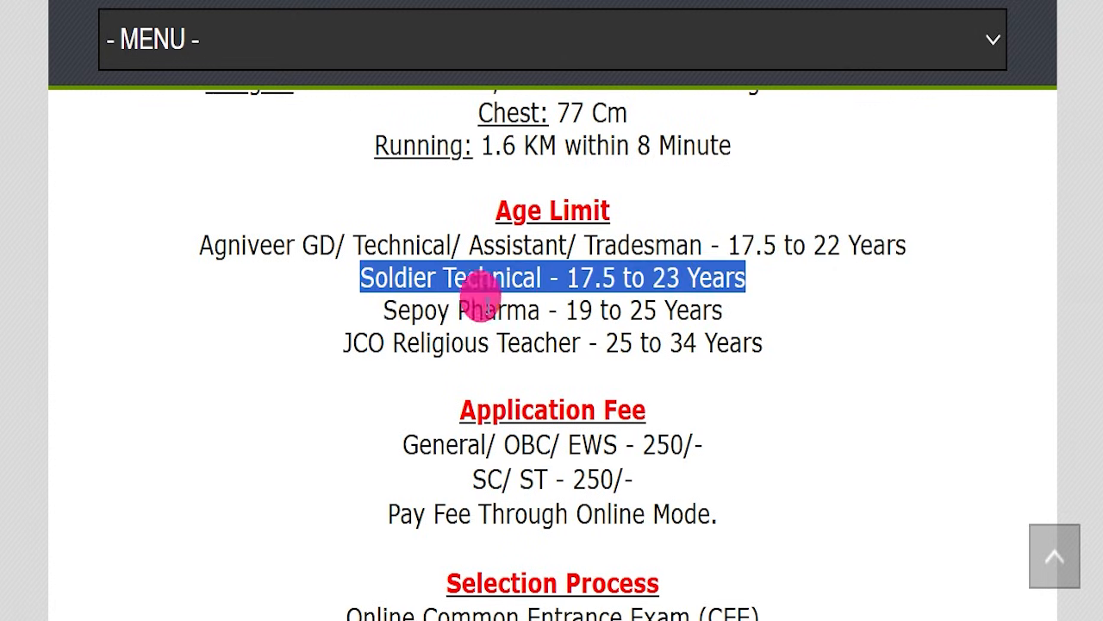
drag(379, 310, 700, 303)
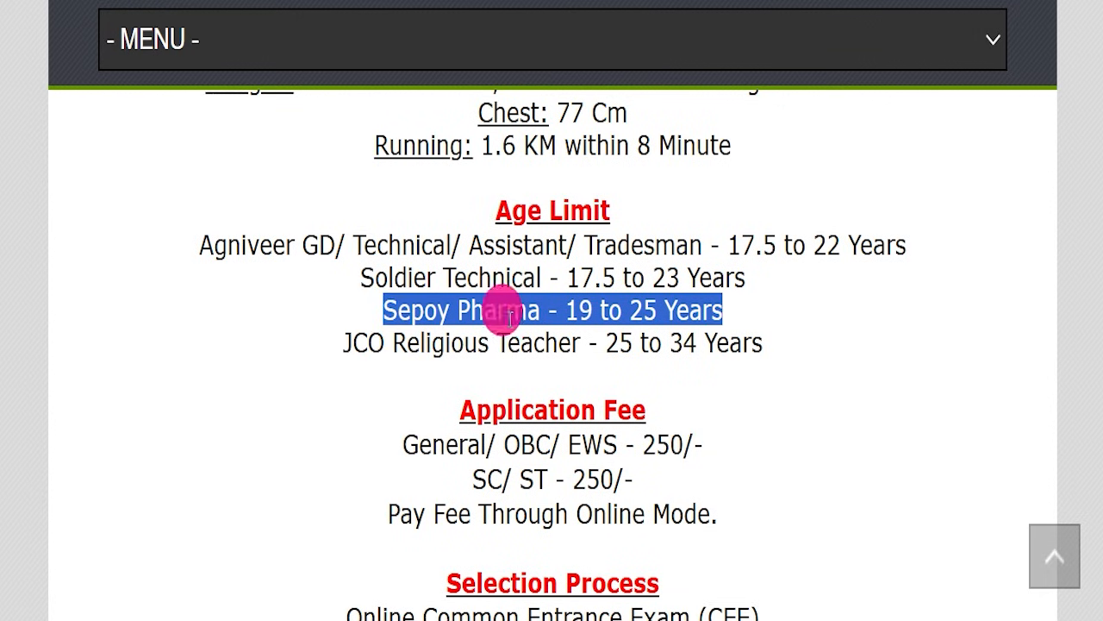
drag(310, 338, 758, 334)
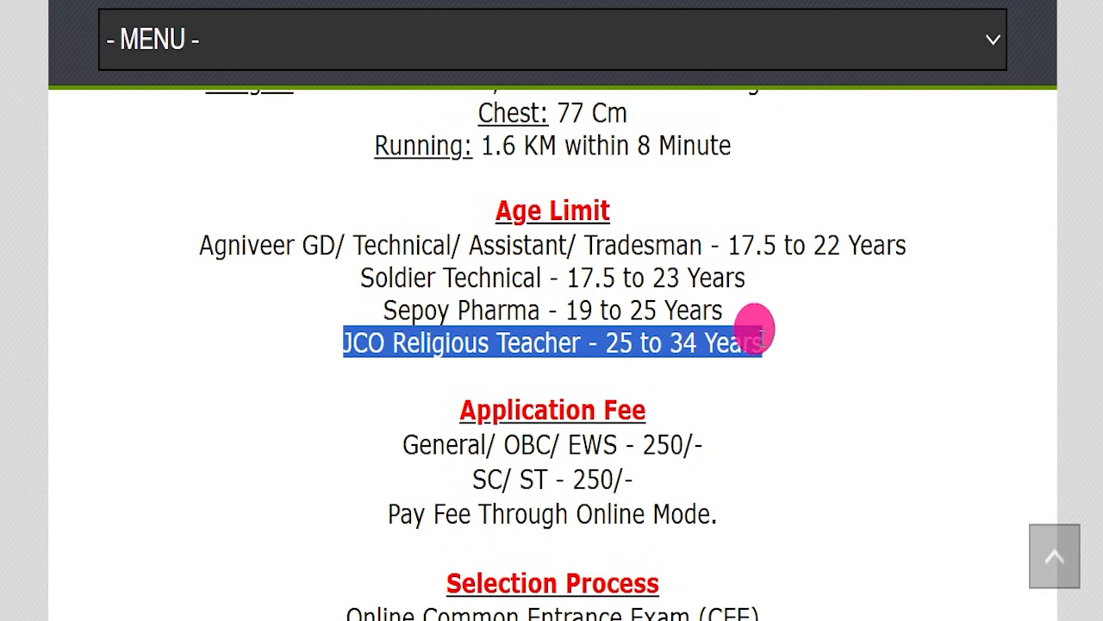
Highlight the application fee lines for General/OBC/EWS and SC/ST and the "Online Mode" payment note.
scroll(425, 277, down, 1)
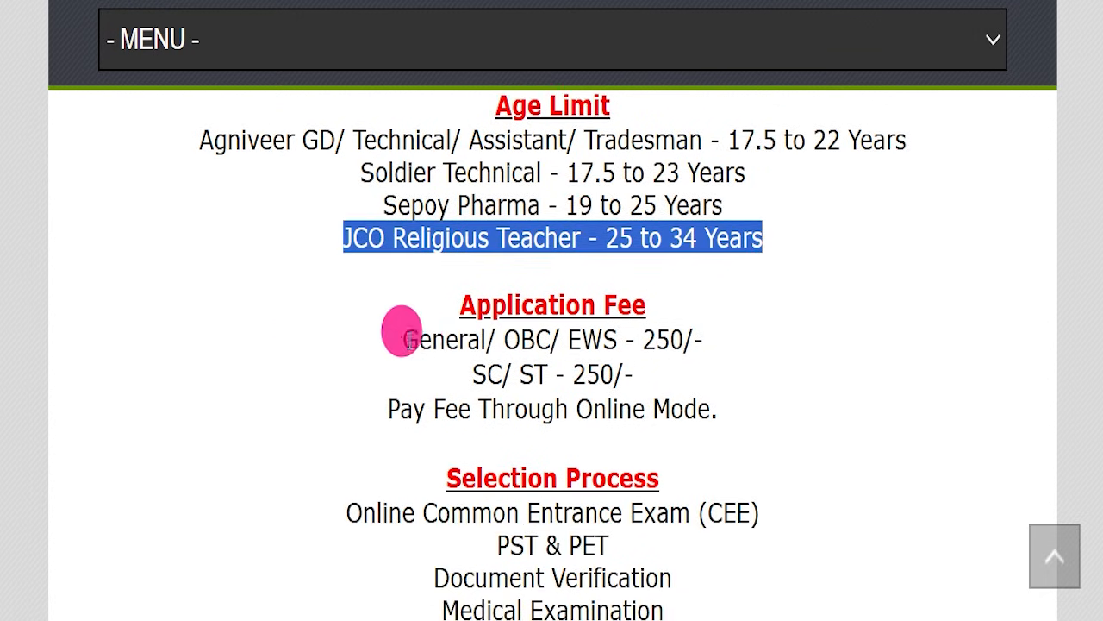
drag(401, 330, 551, 322)
drag(625, 340, 735, 345)
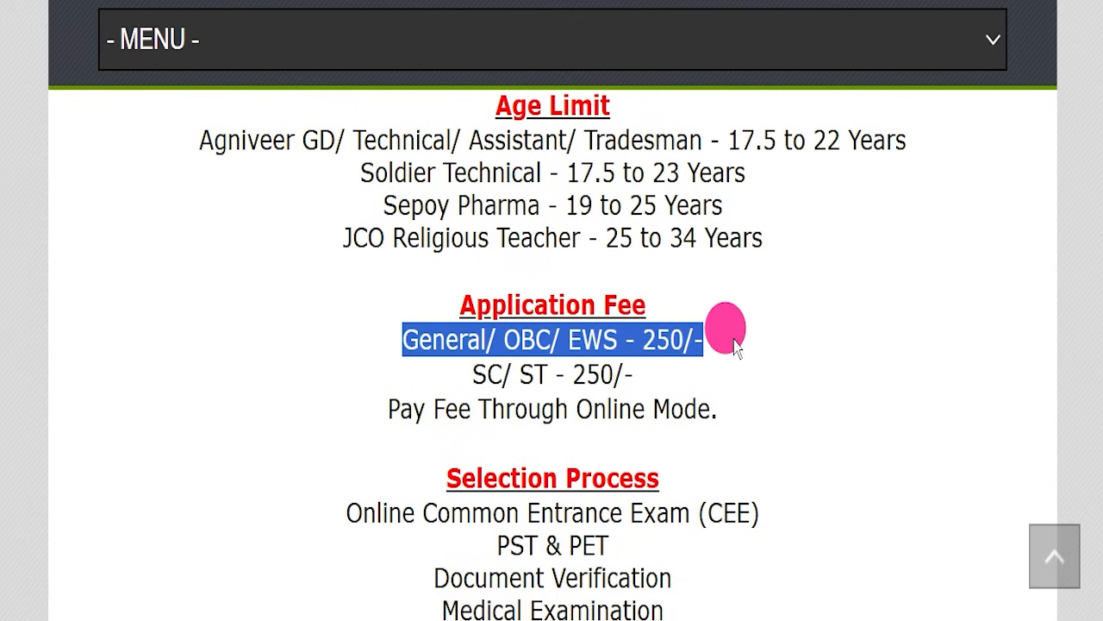
drag(443, 376, 670, 390)
drag(576, 411, 684, 398)
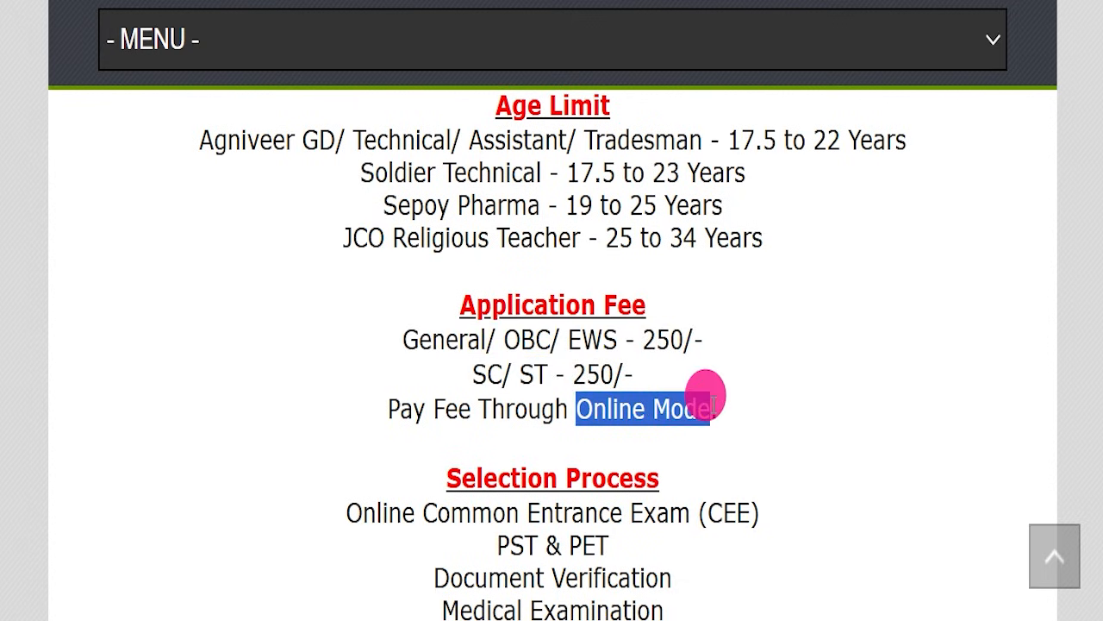
Highlight each Selection Process stage in turn, from the Online Common Entrance Exam (CEE) to the Merit List.
scroll(689, 378, down, 2)
drag(336, 316, 689, 307)
drag(463, 338, 587, 334)
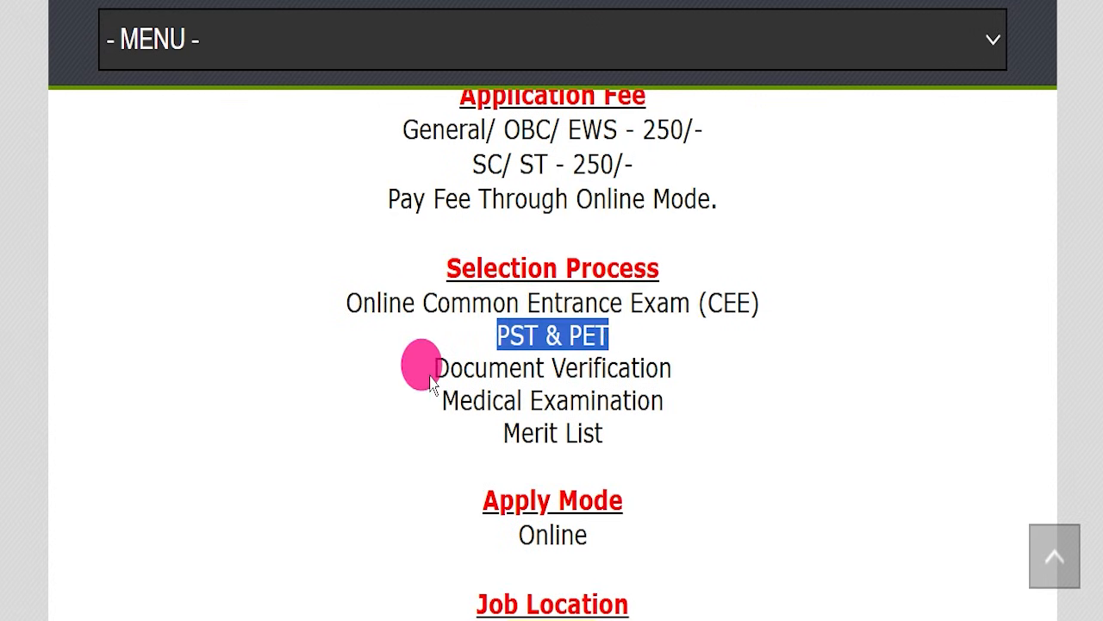
drag(431, 383, 663, 371)
drag(442, 409, 595, 388)
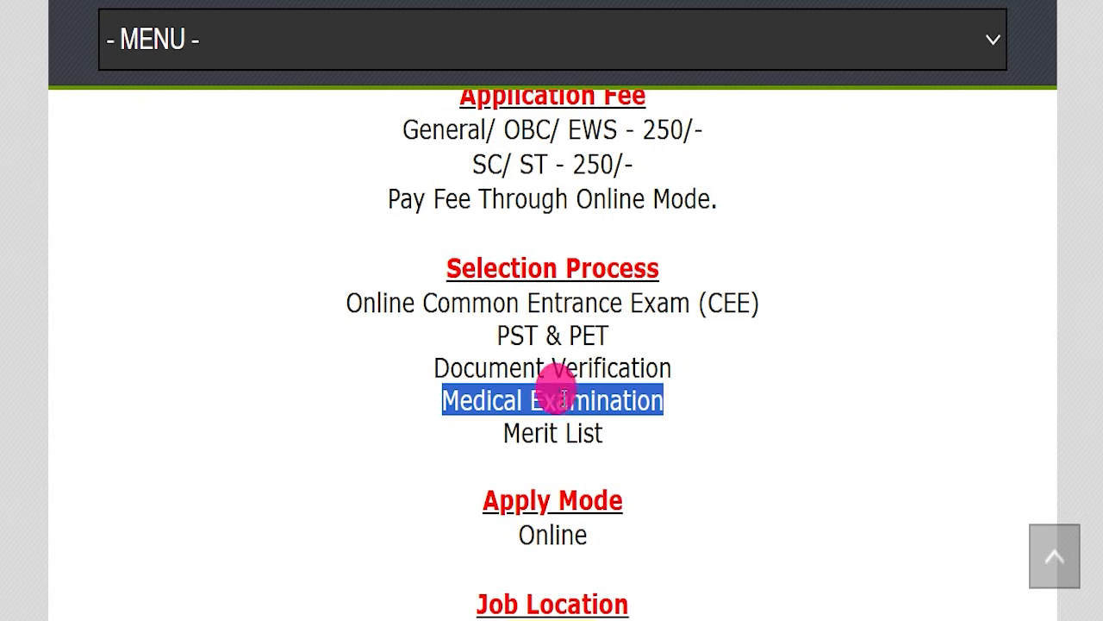
drag(495, 439, 625, 438)
Highlight the apply mode, the job location and the official website entry, then clear the selection.
scroll(850, 308, down, 3)
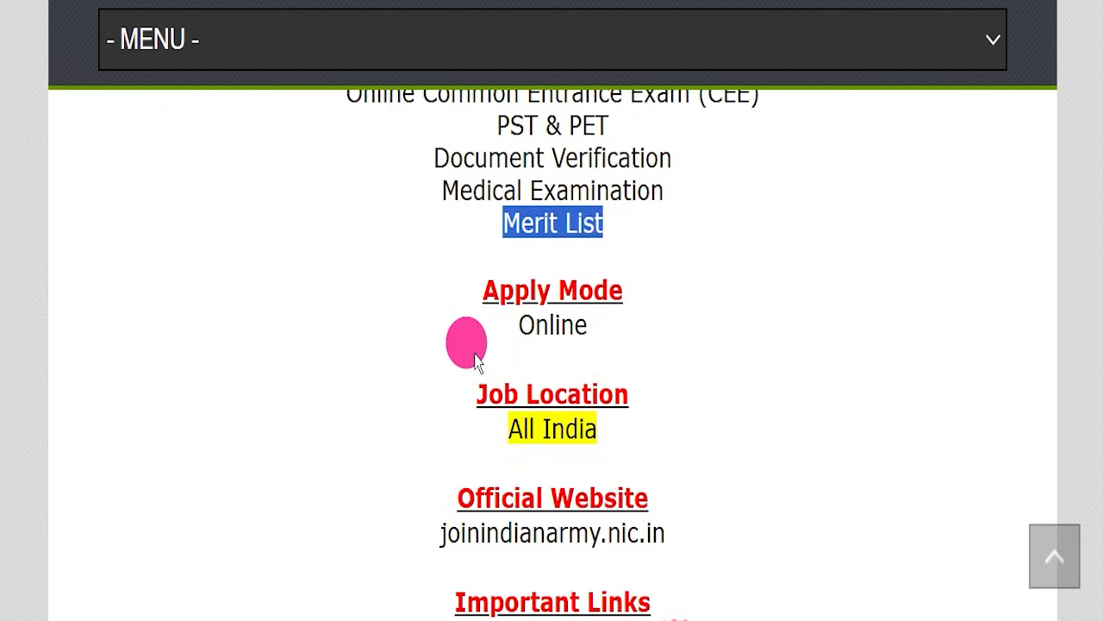
drag(466, 336, 672, 323)
drag(456, 427, 722, 435)
scroll(758, 405, down, 3)
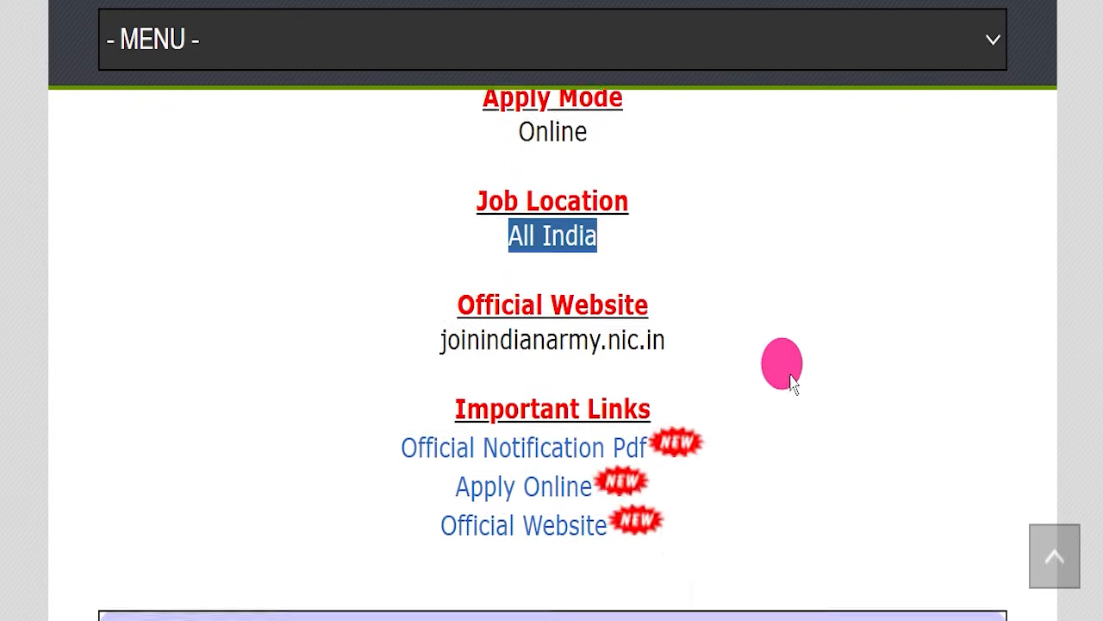
drag(441, 324, 724, 328)
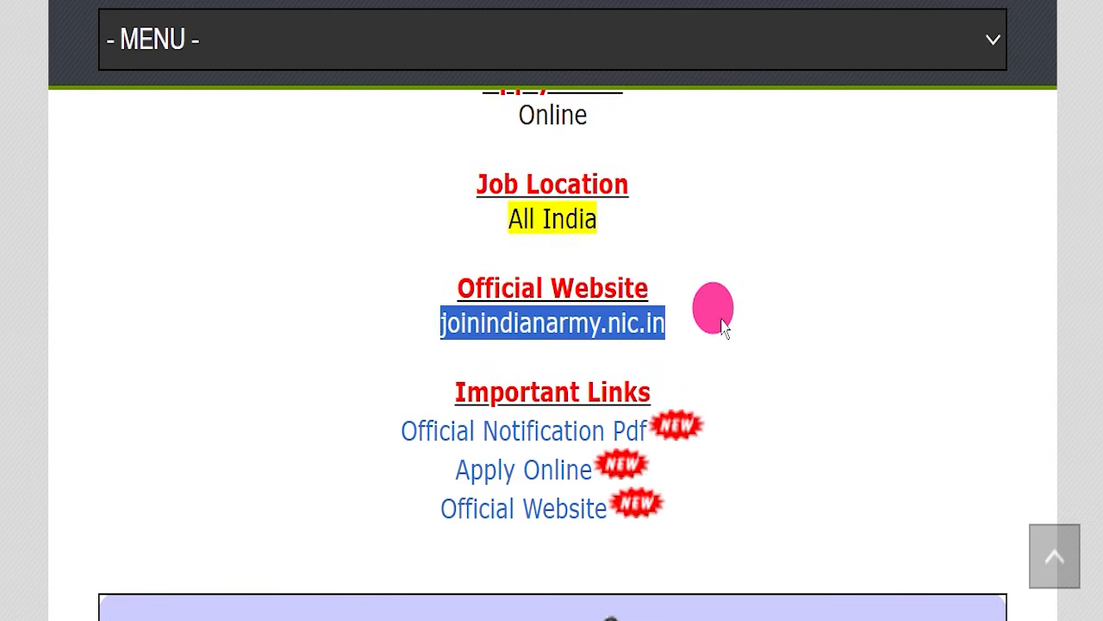
drag(426, 288, 695, 333)
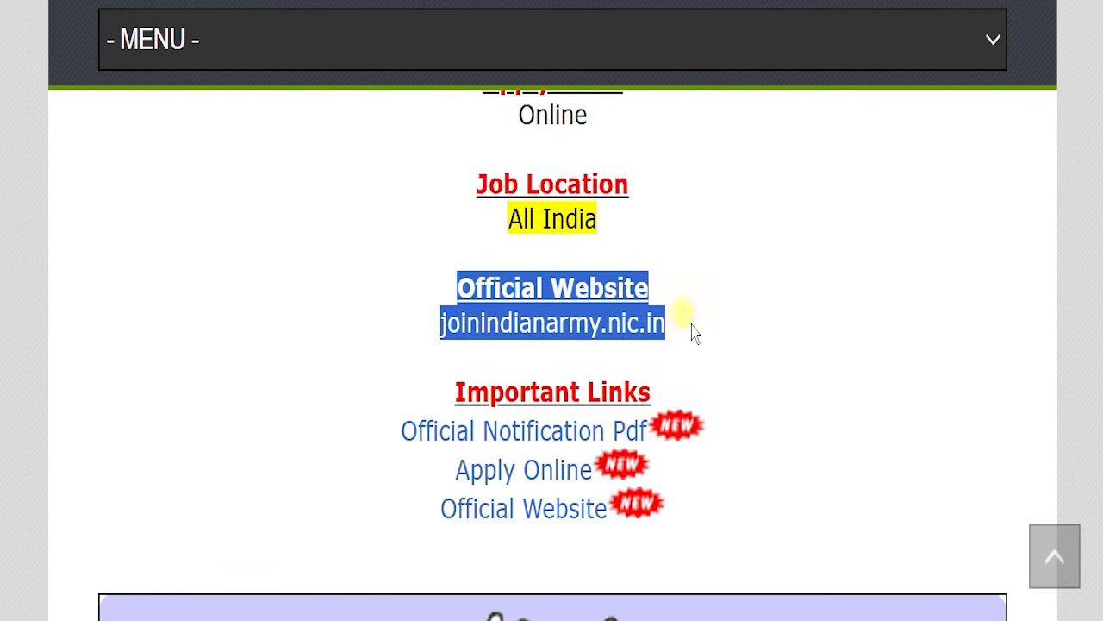
click(697, 335)
Highlight the Important Links section and then its Official Notification Pdf link.
scroll(696, 334, down, 2)
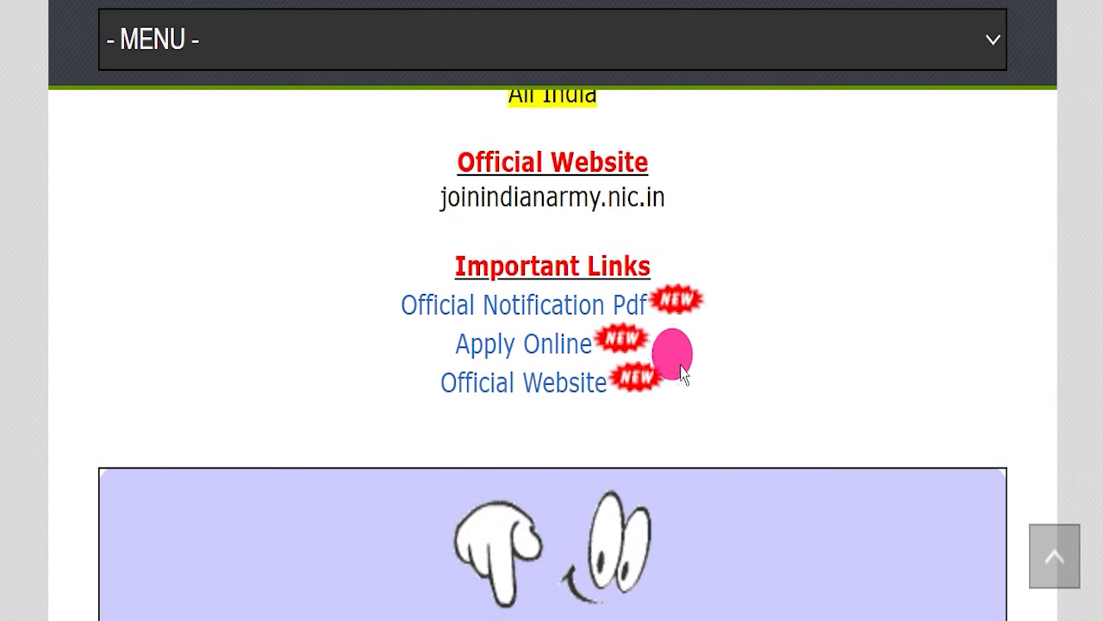
drag(403, 265, 695, 356)
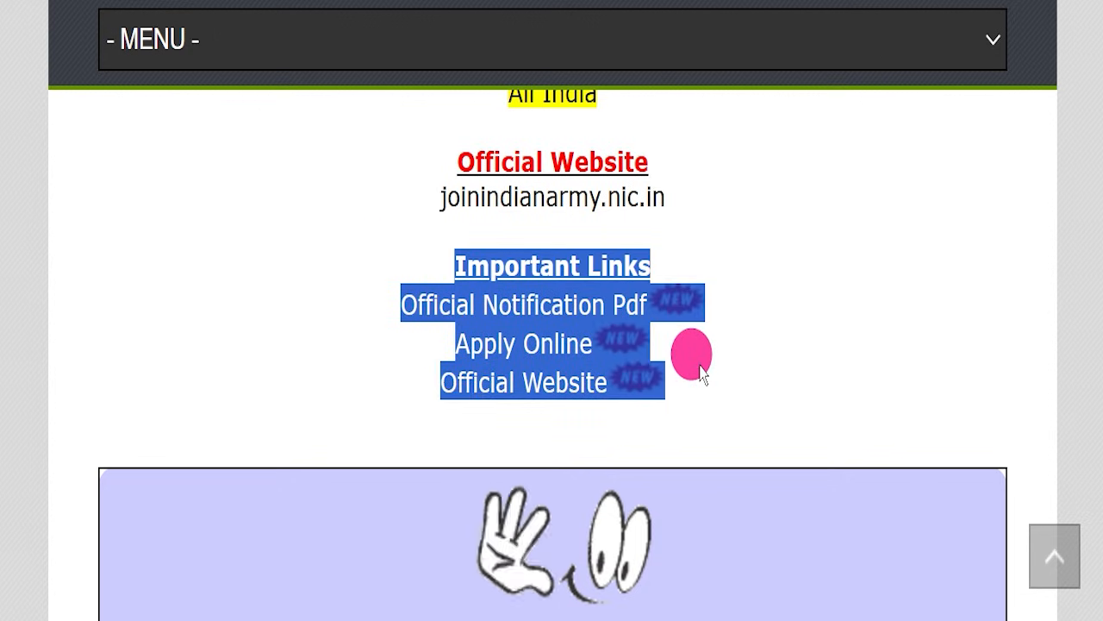
click(262, 307)
drag(348, 308, 652, 314)
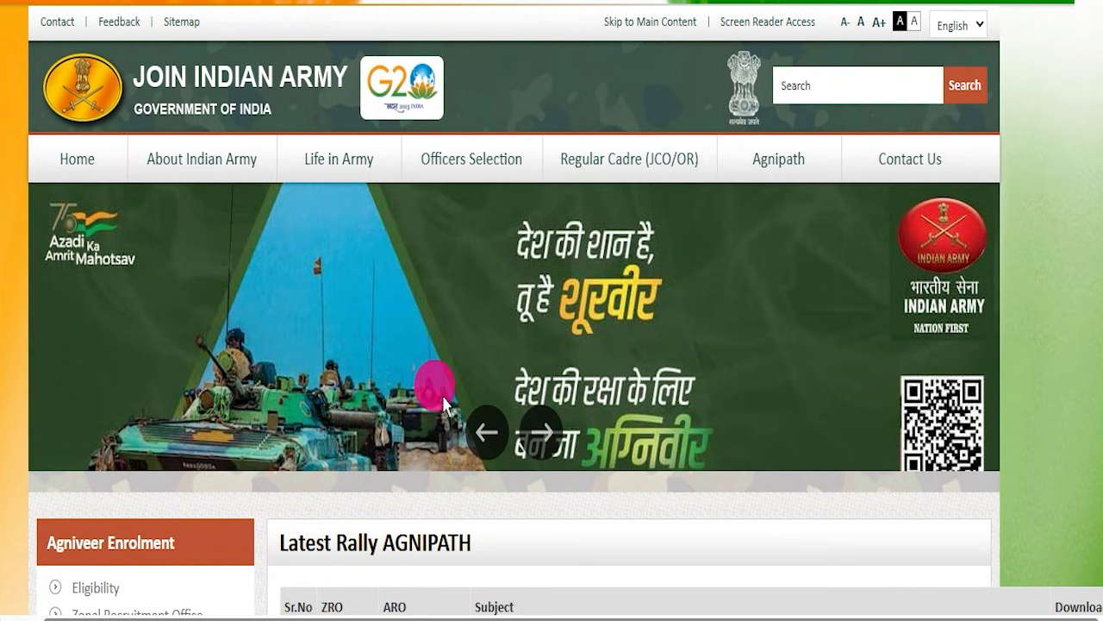
Look through the Latest Rally AGNIPATH notifications on the Join Indian Army site and trace their PDF download links.
scroll(430, 362, down, 3)
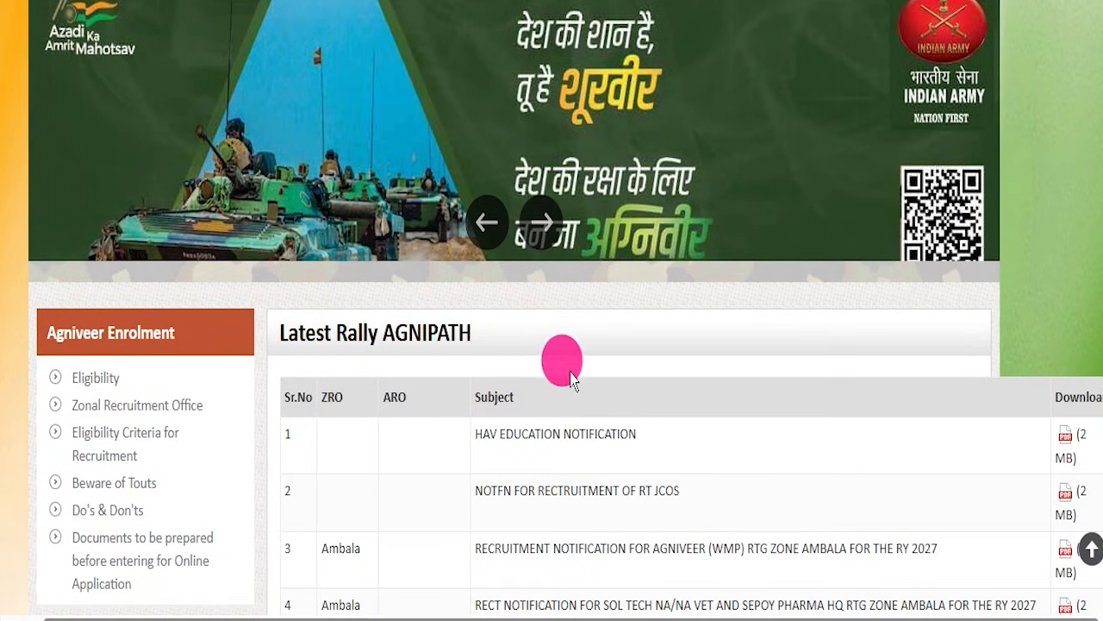
scroll(571, 379, down, 4)
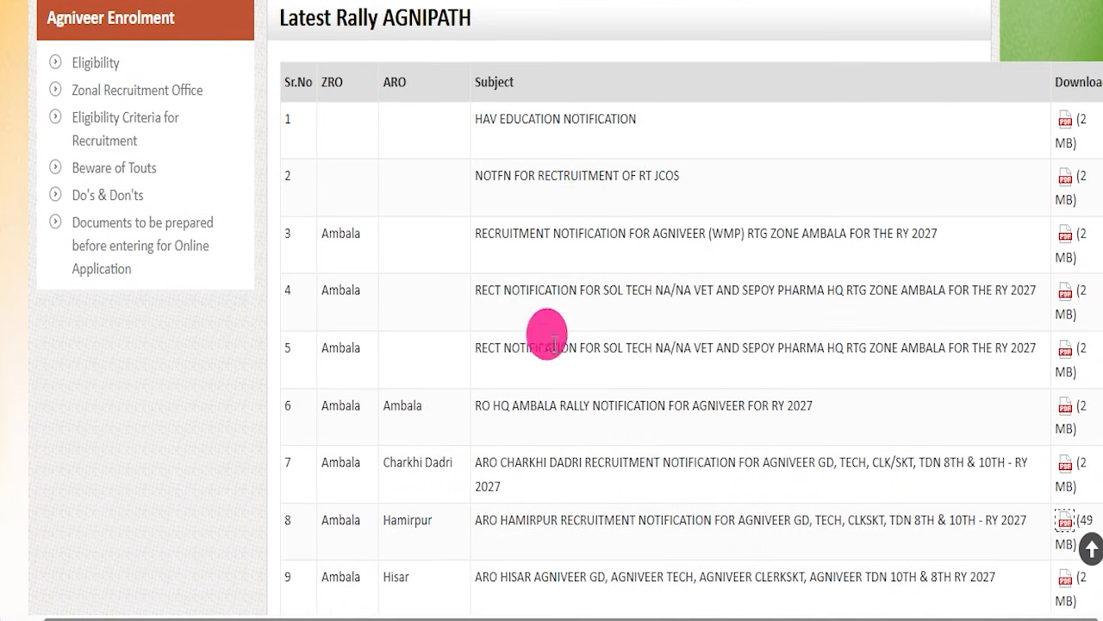
scroll(547, 334, down, 3)
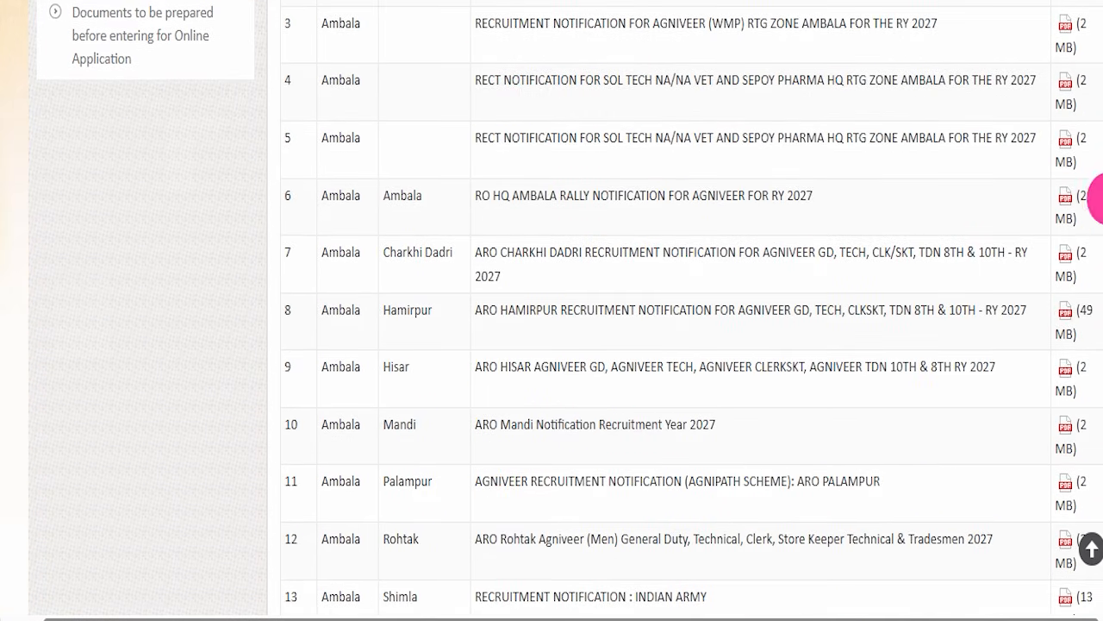
drag(1042, 54, 1087, 504)
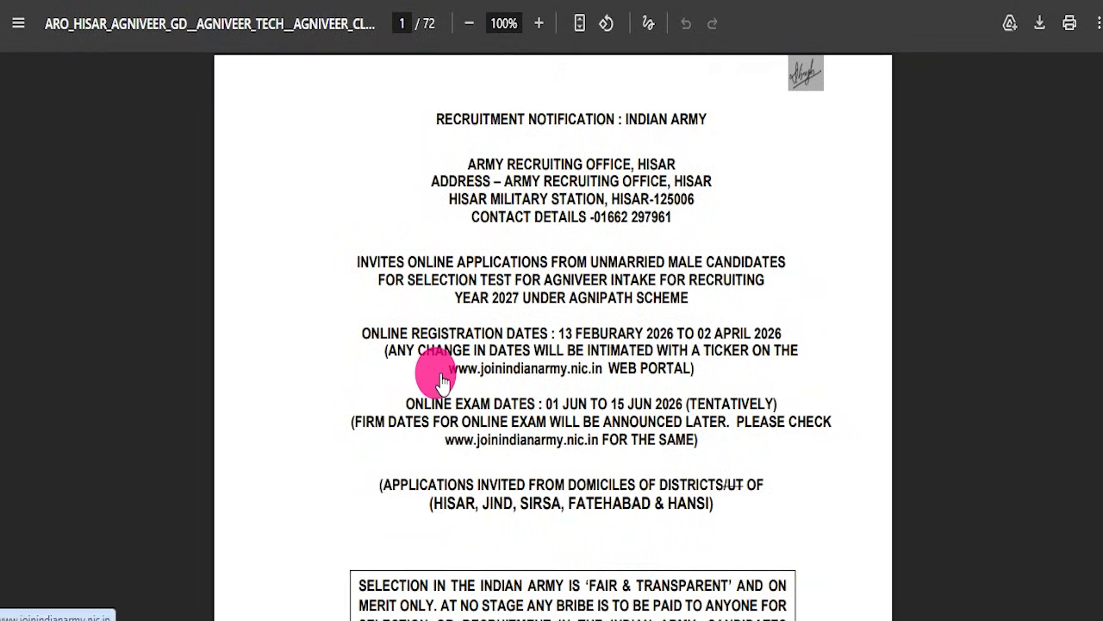
Skim the ARO Hisar Agniveer notification PDF for qualifications, date of birth, bonus marks, exam pattern, medical rules and certificate formats.
scroll(441, 380, down, 15)
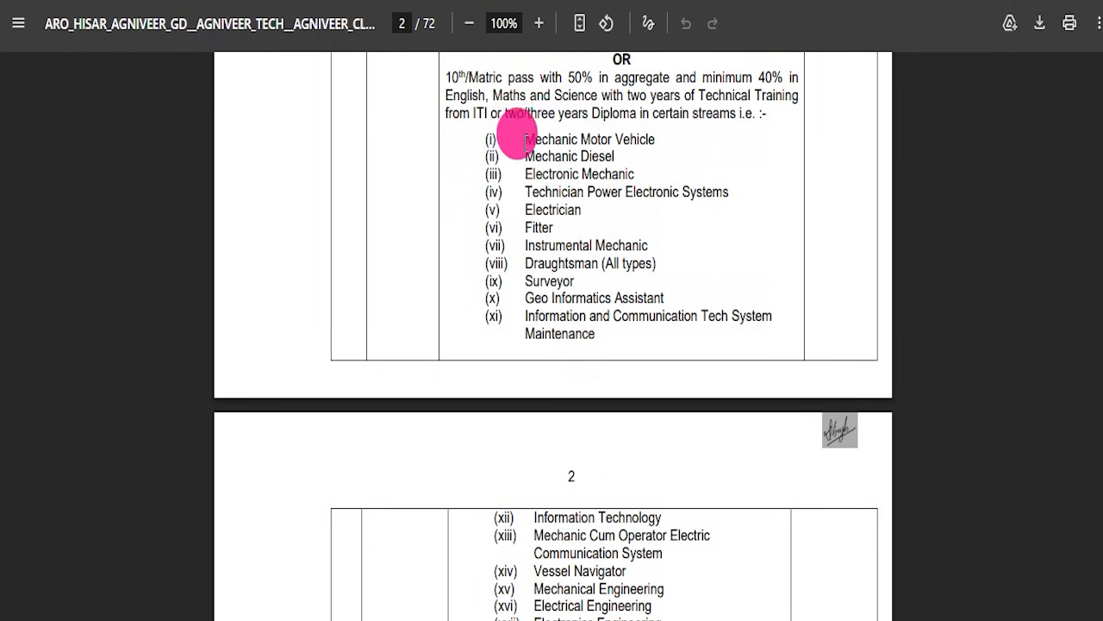
scroll(522, 163, down, 20)
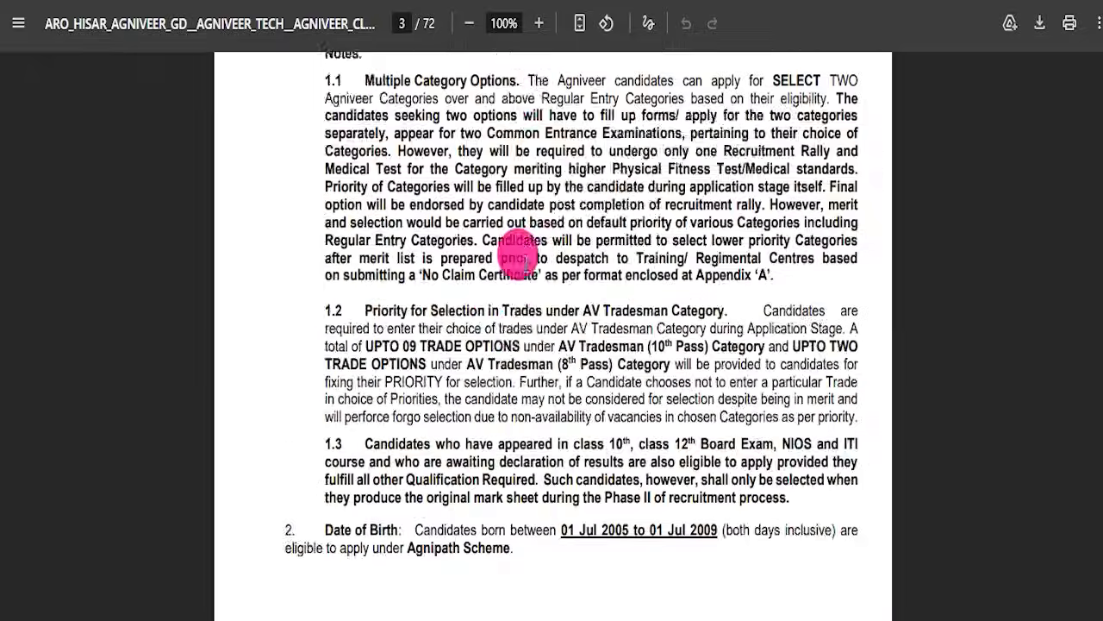
scroll(690, 303, down, 20)
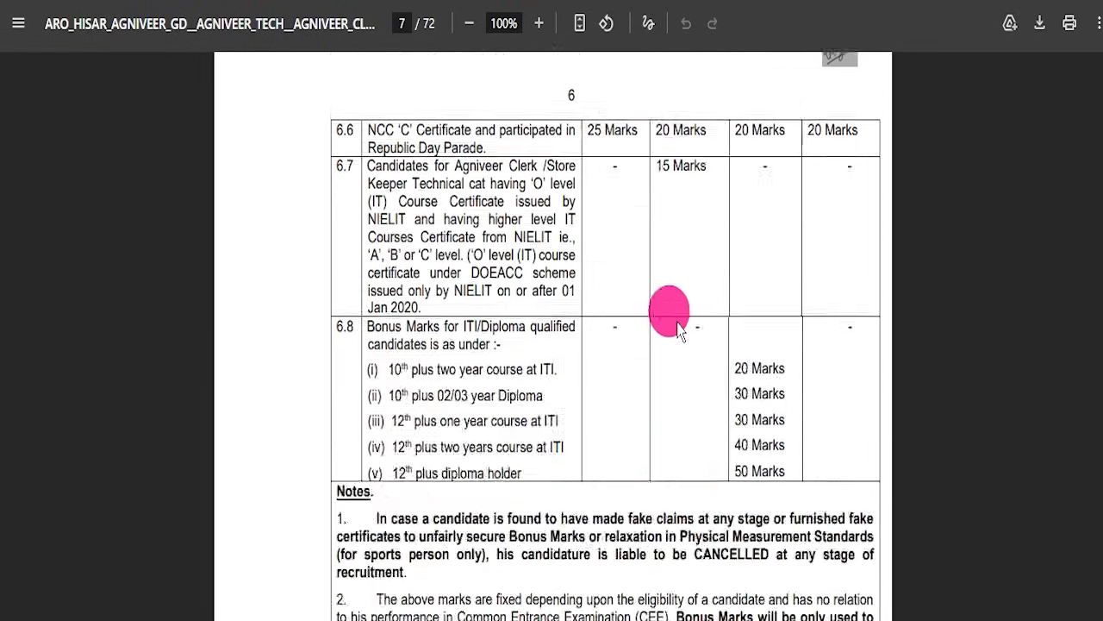
scroll(665, 327, down, 20)
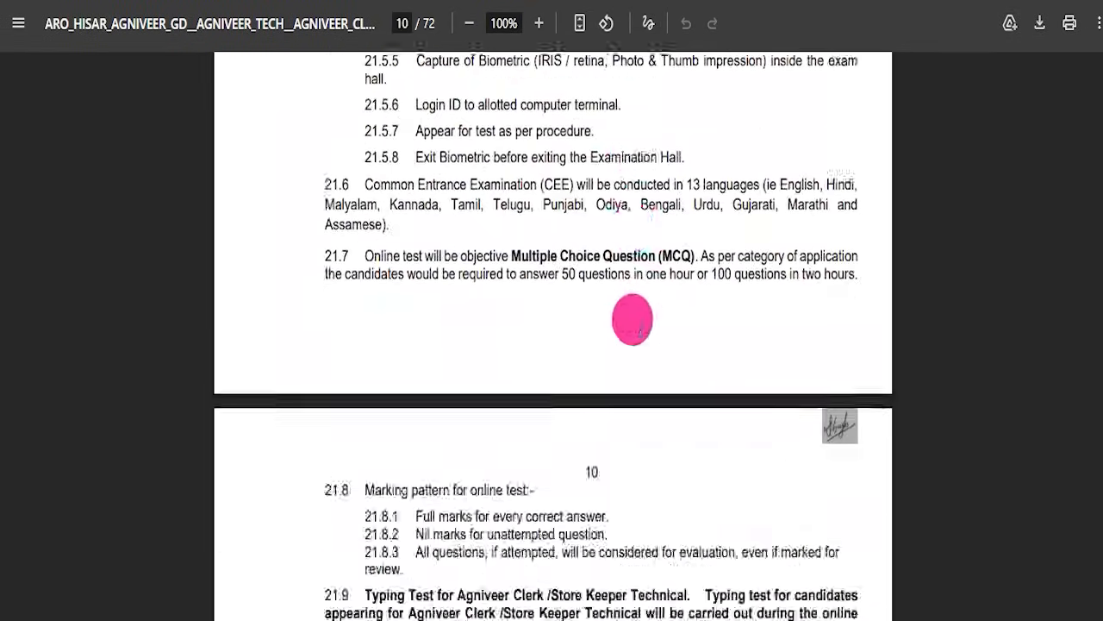
scroll(625, 316, down, 20)
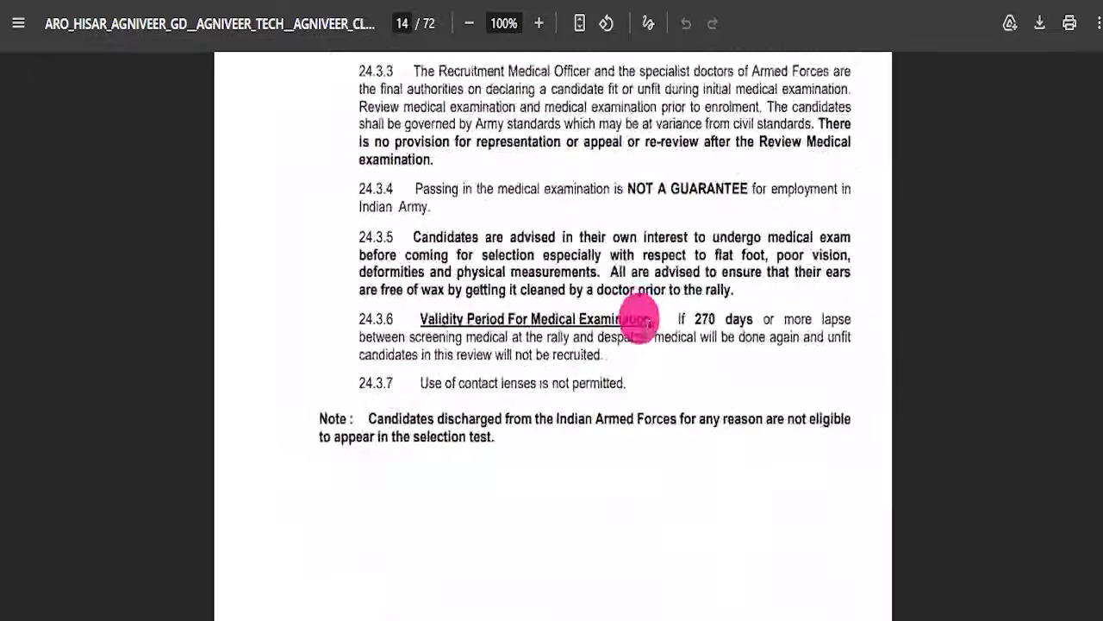
scroll(677, 347, down, 15)
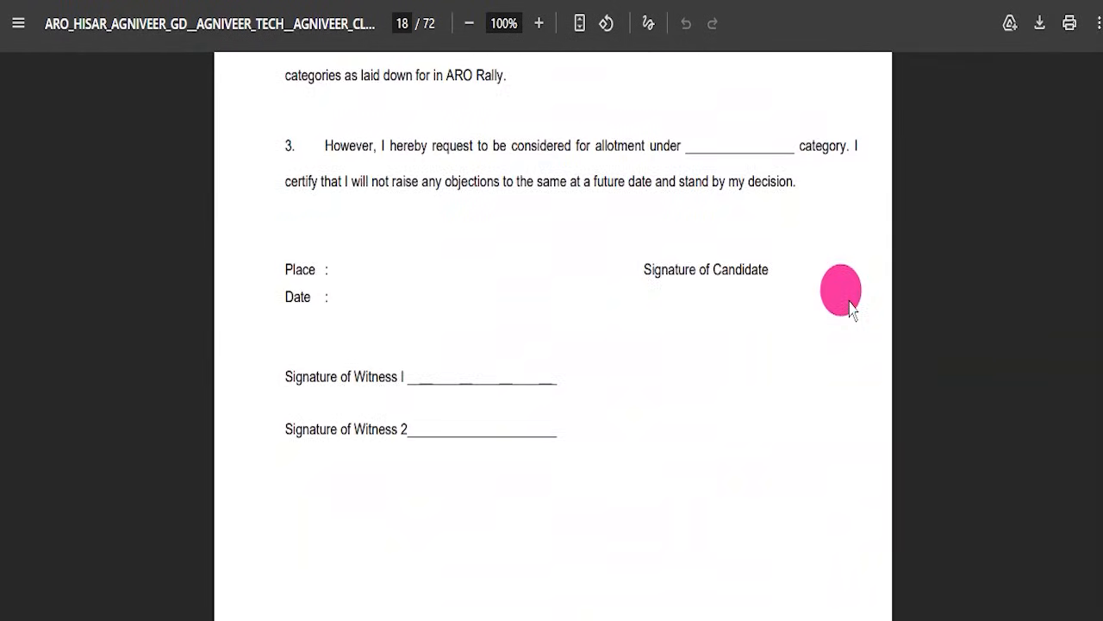
scroll(1100, 172, up, 5)
drag(1102, 148, 1102, 51)
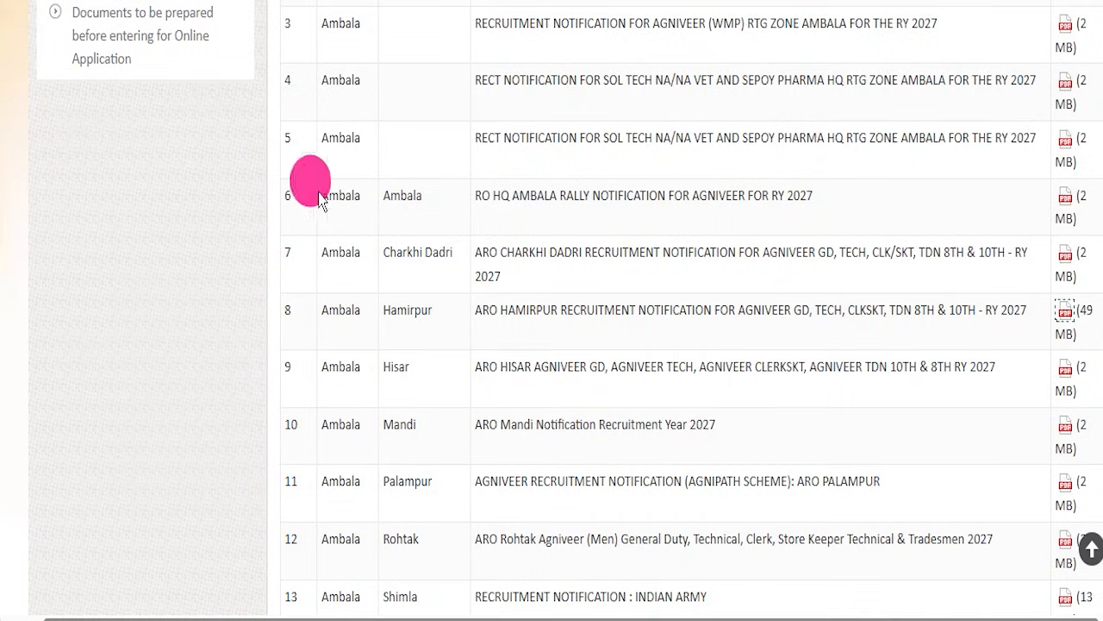
Leave the rally notification list for the IndSarkariNaukri recruitment page and highlight its Apply Online link.
scroll(307, 178, down, 3)
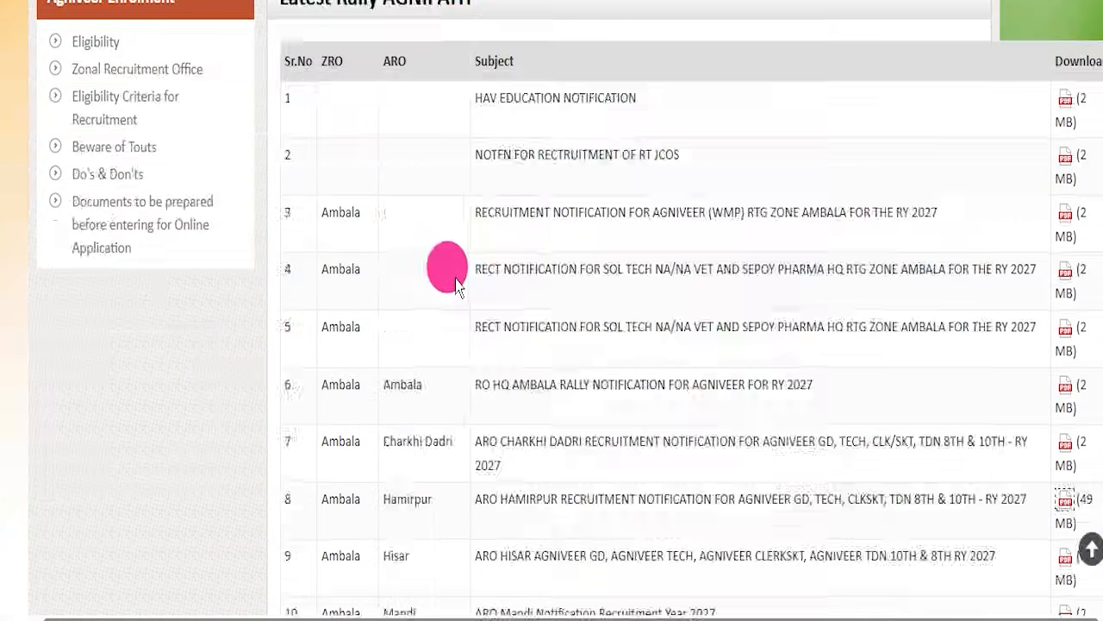
scroll(443, 259, down, 1)
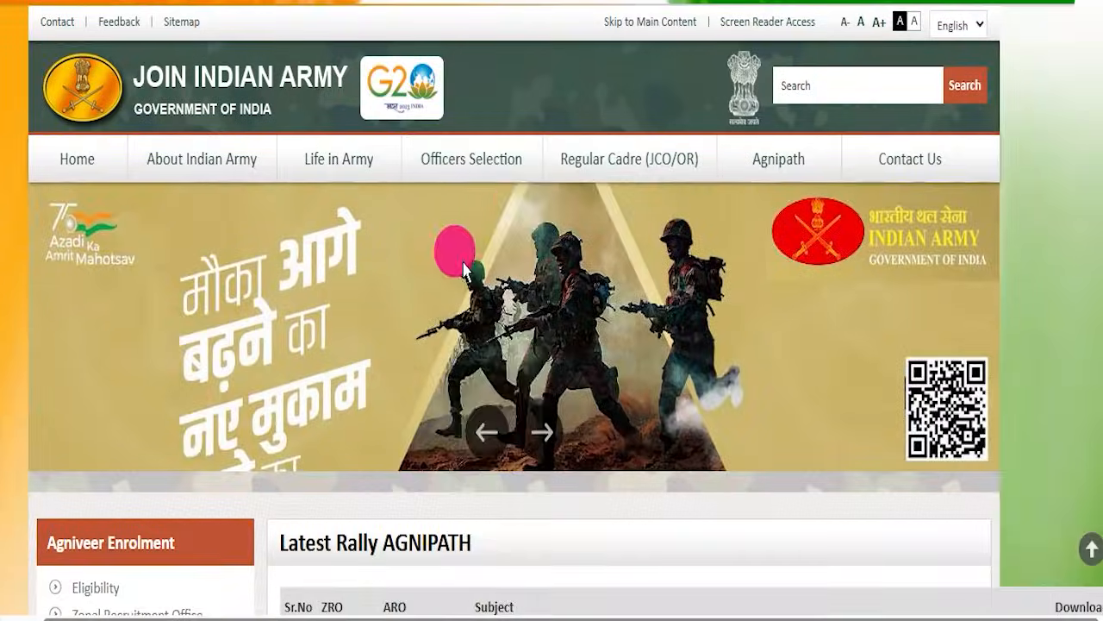
mouse_move(400, 183)
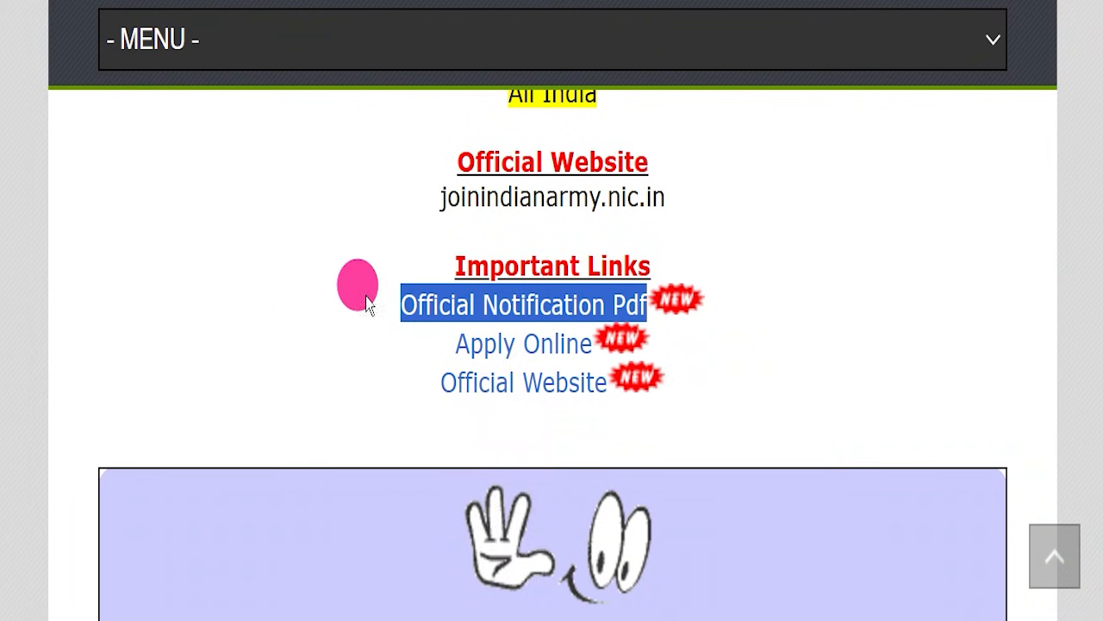
drag(414, 357, 598, 360)
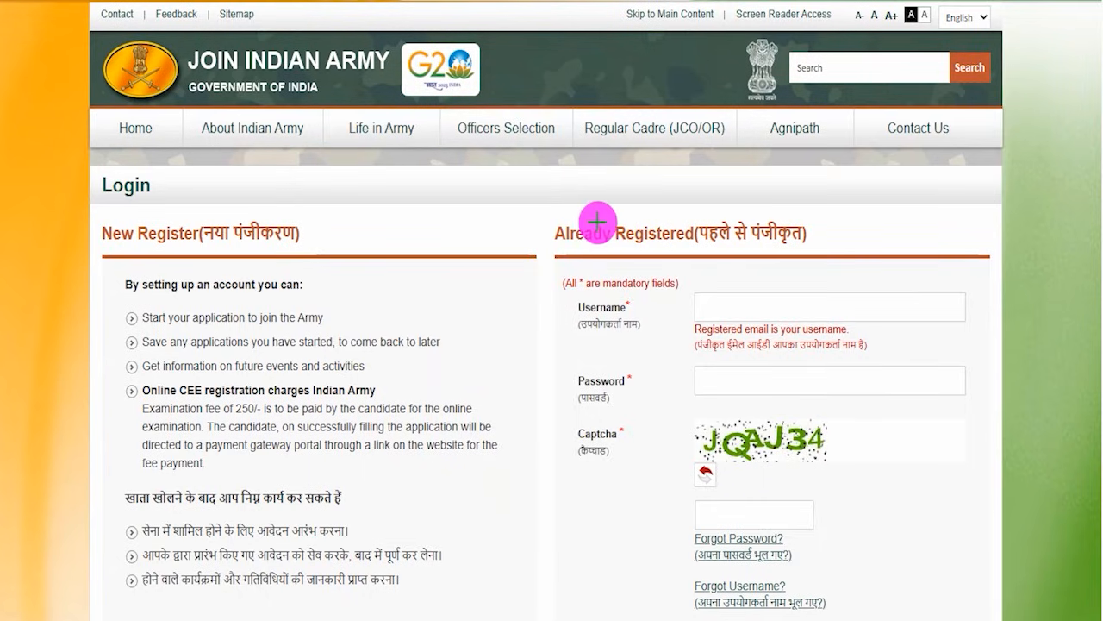
Mark the Already Registered section of the Join Indian Army login page, including its Username, Password and Captcha fields.
mouse_move(546, 202)
mouse_down()
mouse_move(911, 264)
mouse_move(988, 293)
mouse_move(987, 531)
mouse_move(1000, 612)
mouse_up()
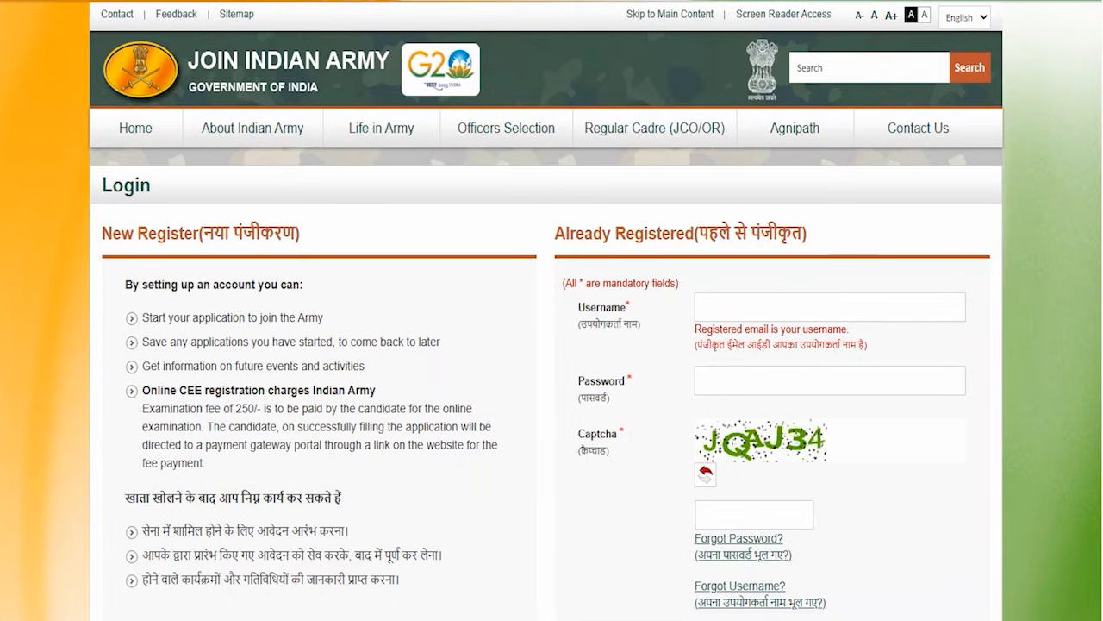
scroll(492, 25, down, 2)
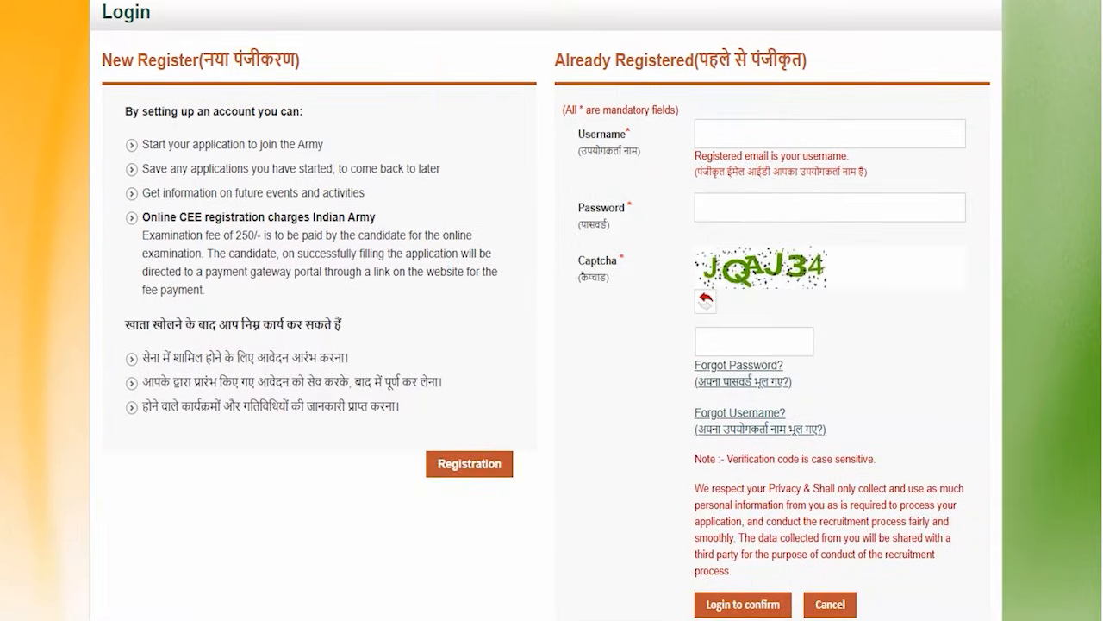
drag(740, 137, 758, 107)
drag(762, 208, 793, 167)
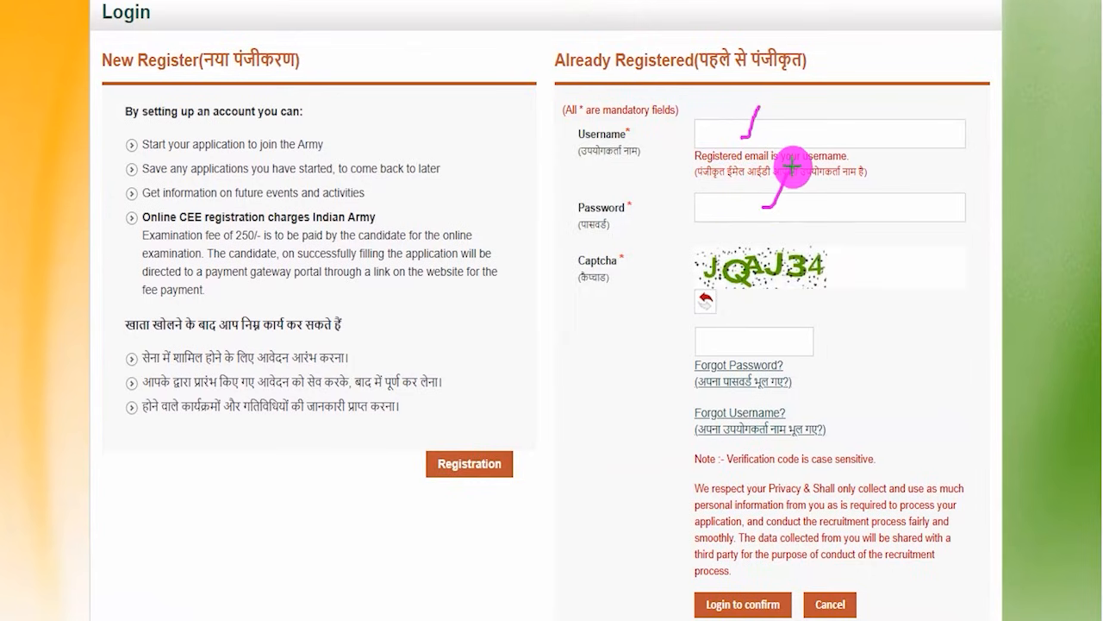
drag(771, 283, 843, 278)
drag(796, 338, 820, 299)
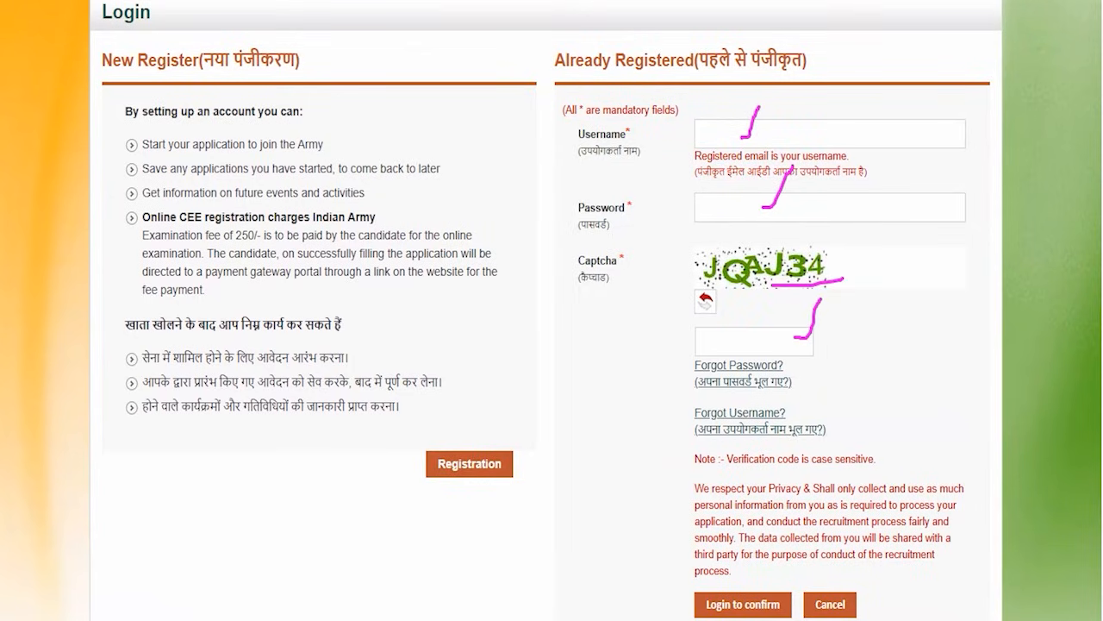
Mark the Forgot Password and Forgot Username links in the Already Registered section of the login page.
scroll(611, 356, down, 2)
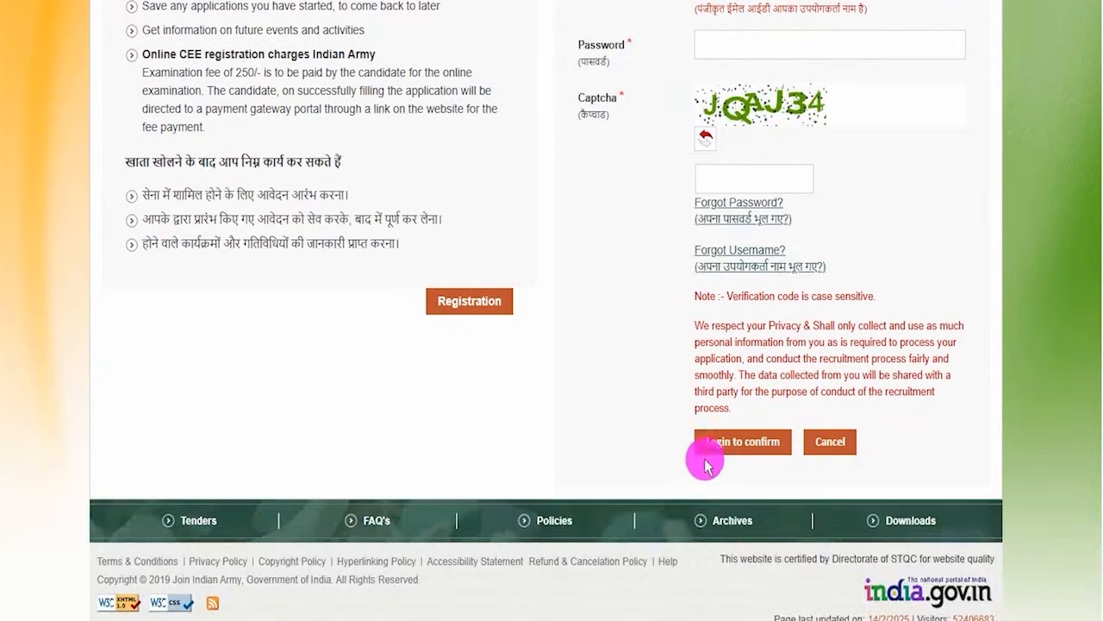
scroll(742, 450, up, 2)
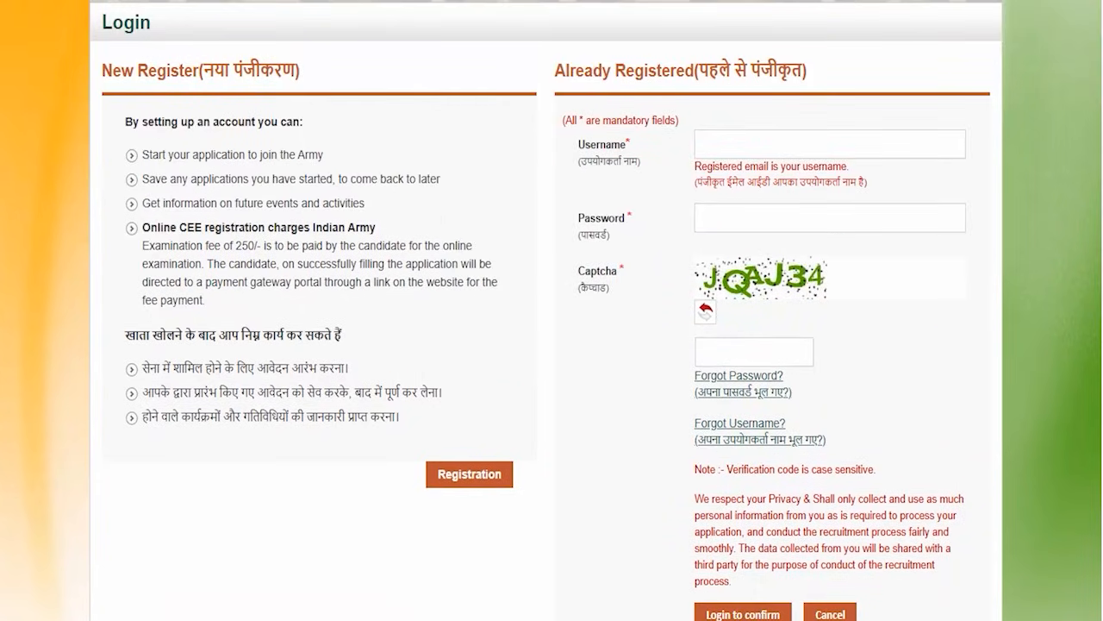
drag(668, 362, 812, 403)
drag(674, 410, 841, 454)
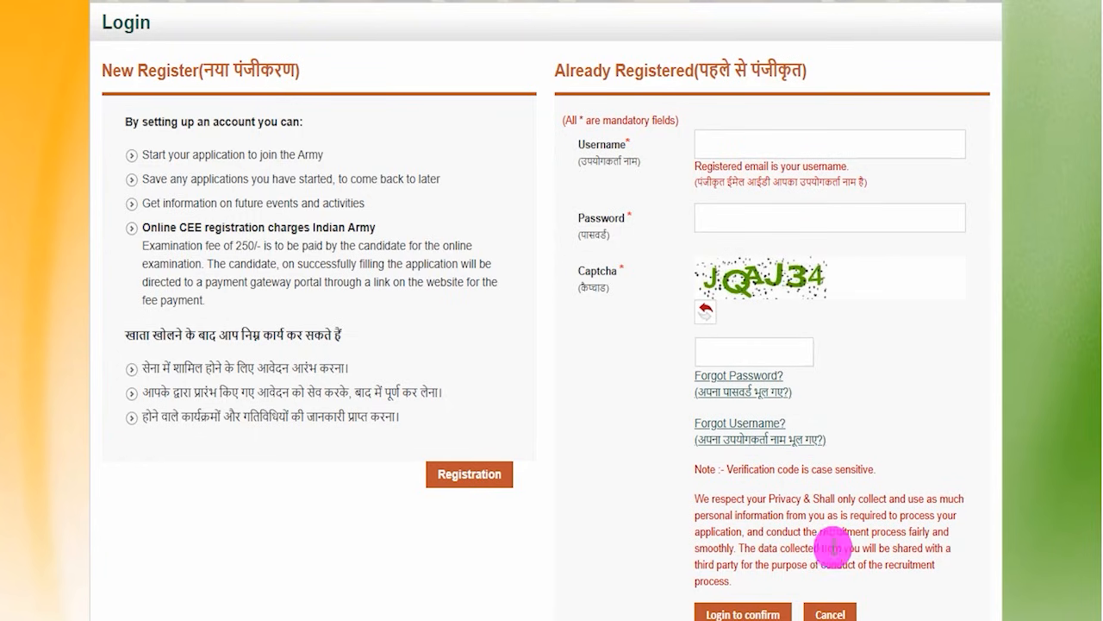
scroll(837, 517, down, 2)
scroll(792, 496, up, 4)
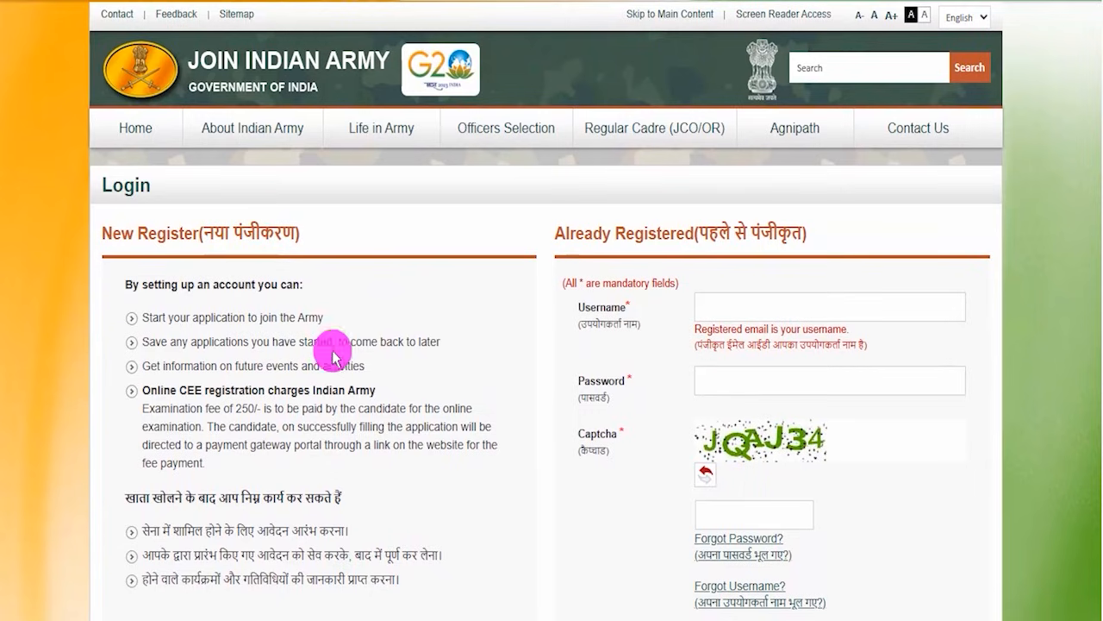
Outline the New Register section and its Registration option, and start a new registration.
scroll(509, 357, down, 3)
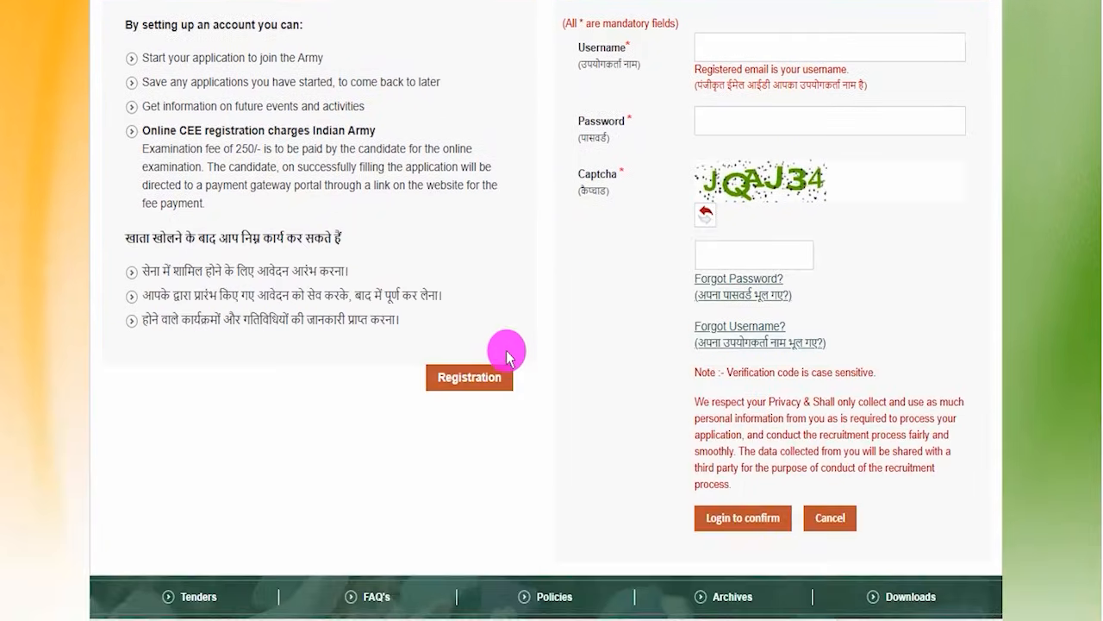
scroll(511, 352, up, 3)
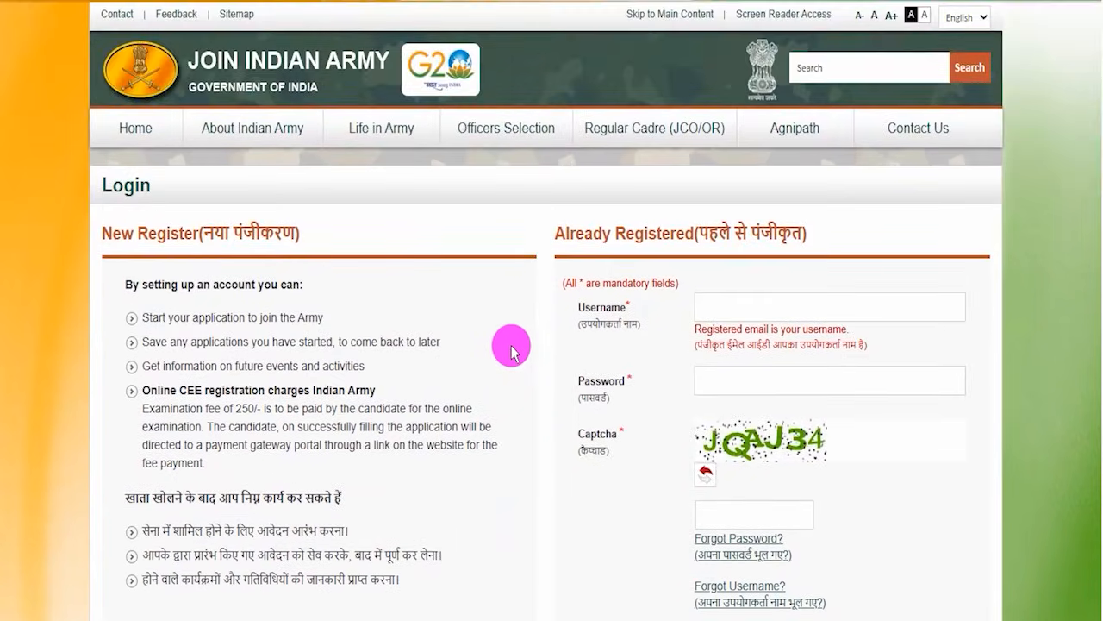
scroll(511, 351, down, 1)
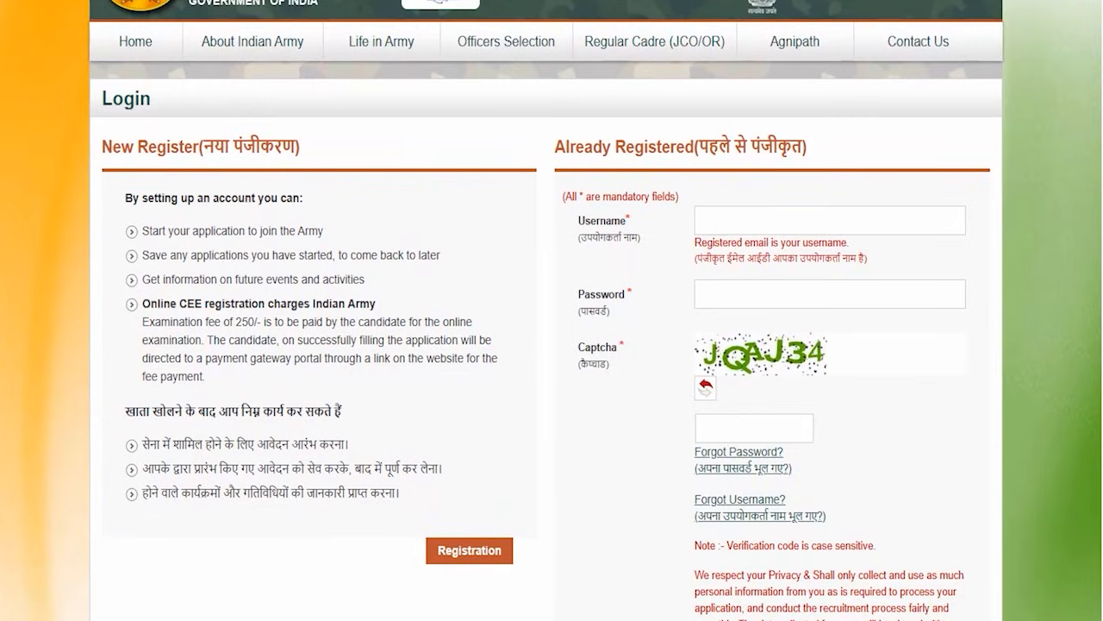
mouse_move(86, 120)
mouse_down()
mouse_move(537, 198)
mouse_move(555, 614)
mouse_up()
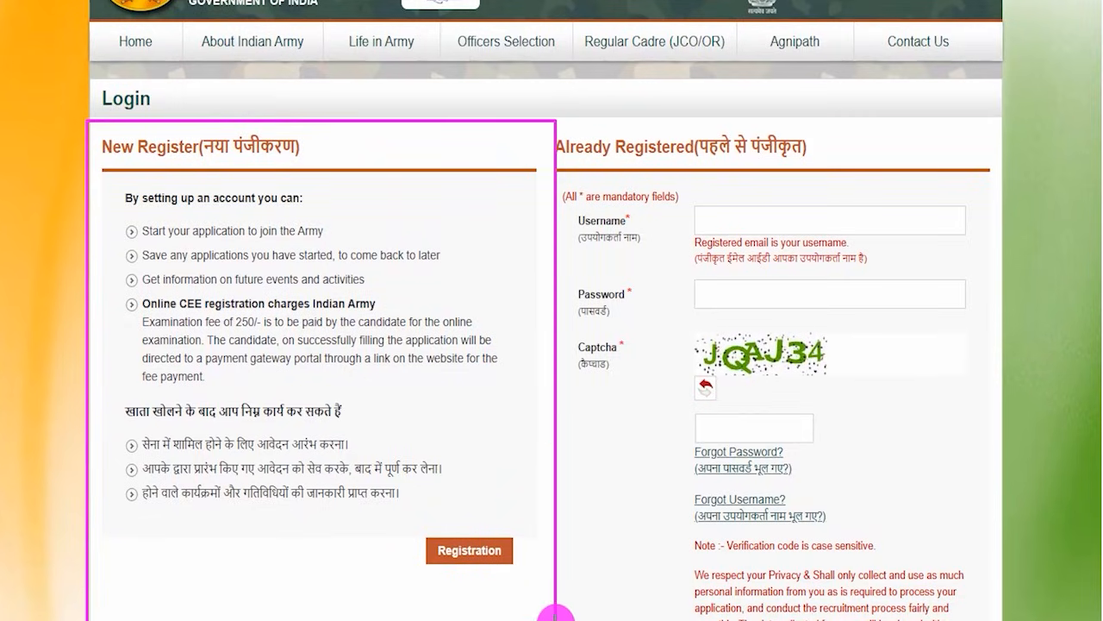
mouse_move(380, 521)
mouse_down()
mouse_move(451, 532)
mouse_move(525, 561)
mouse_move(543, 583)
mouse_up()
click(469, 550)
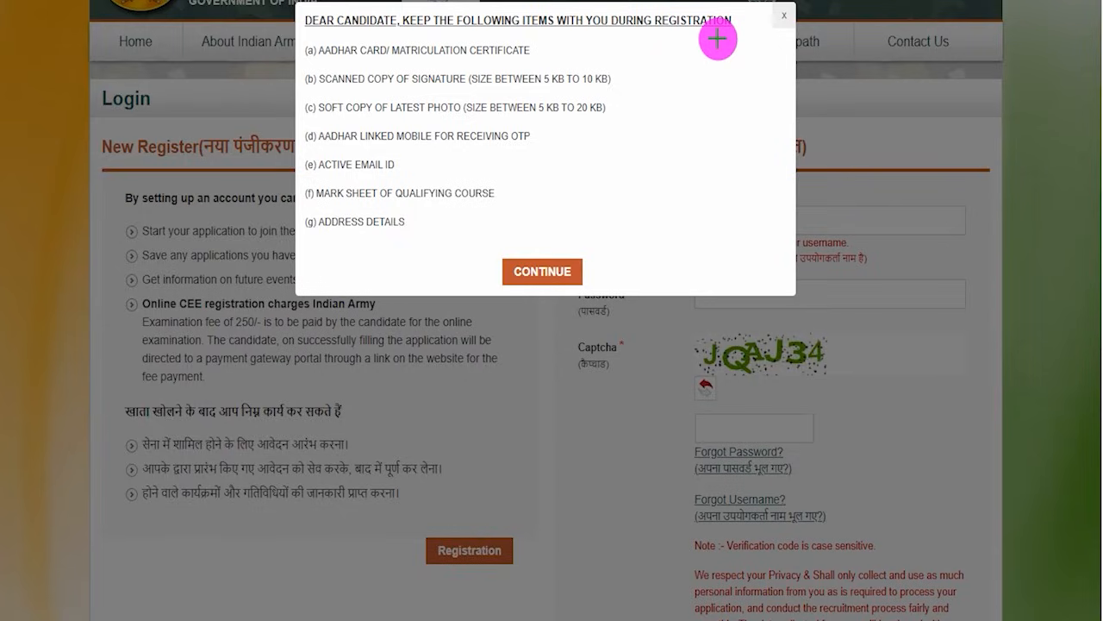
Mark the heading, the Aadhar card/matriculation certificate and the scanned signature in the list of items required for registration.
mouse_move(705, 24)
mouse_down()
mouse_move(716, 69)
mouse_move(675, 56)
mouse_up()
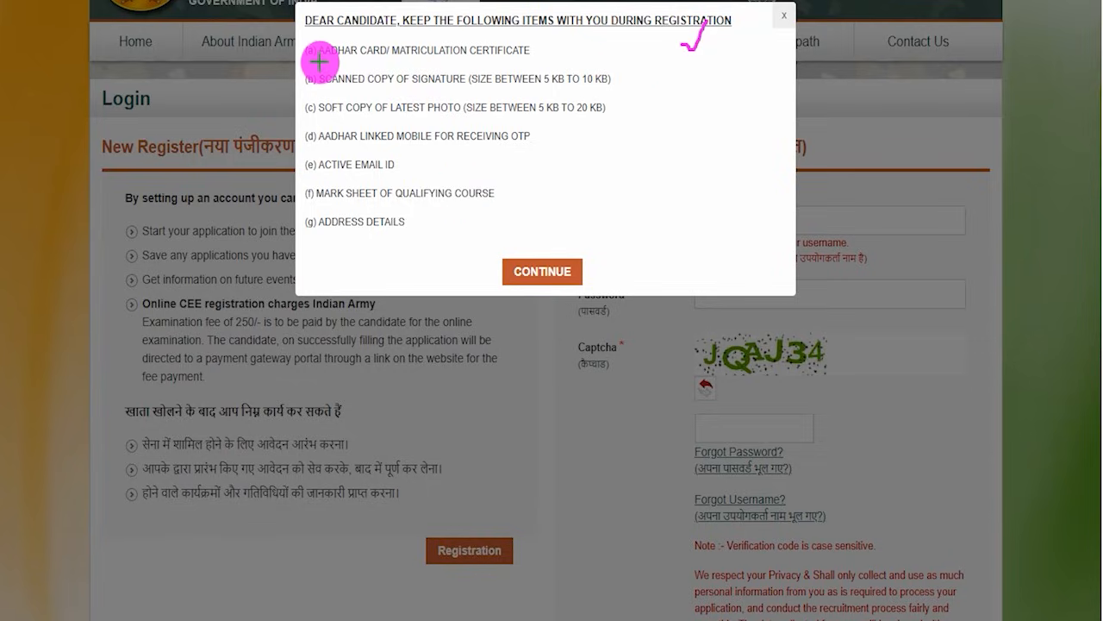
drag(319, 60, 356, 59)
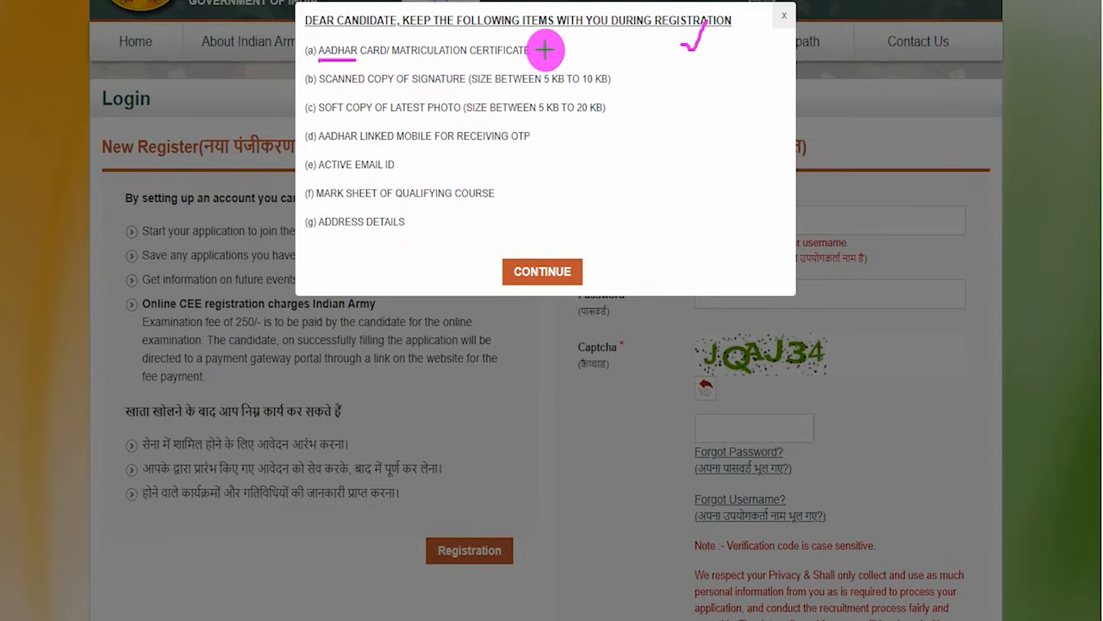
drag(545, 50, 562, 33)
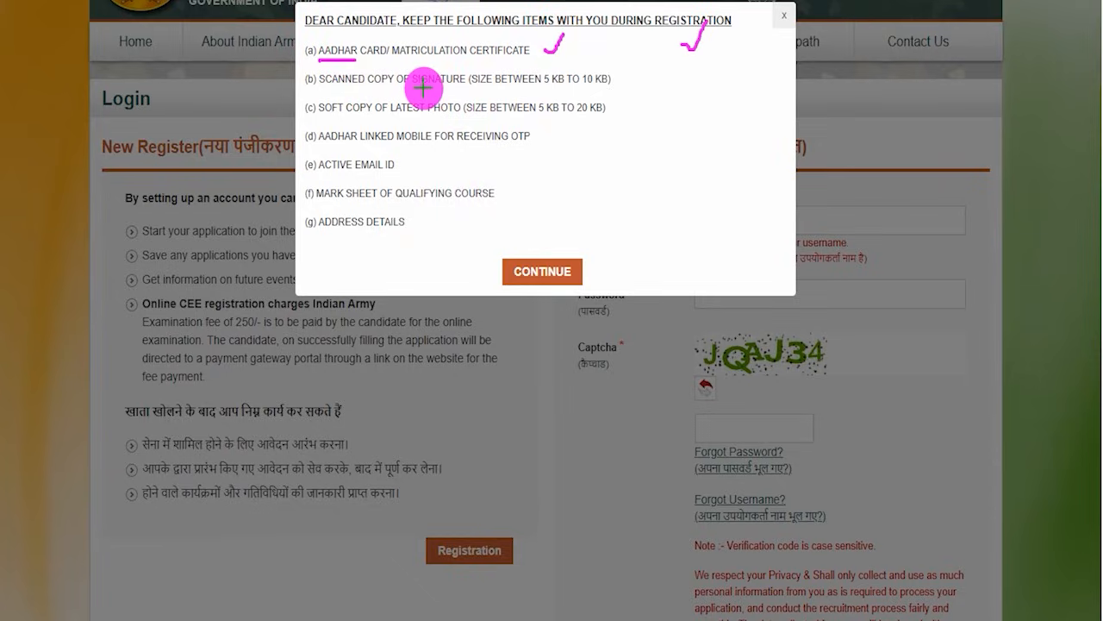
drag(397, 87, 438, 86)
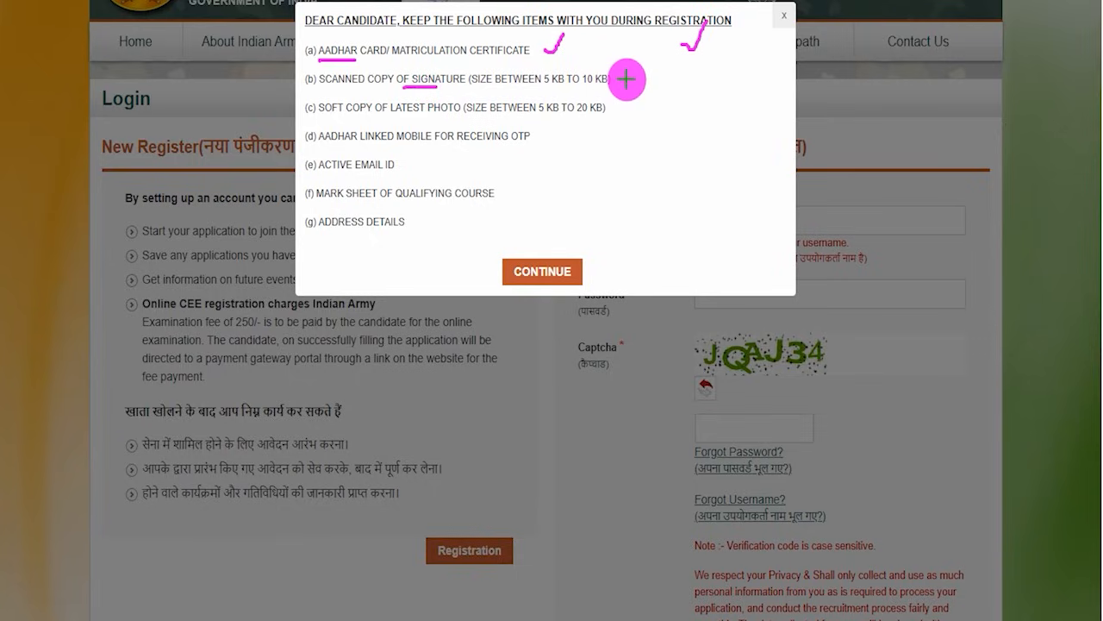
drag(626, 80, 646, 54)
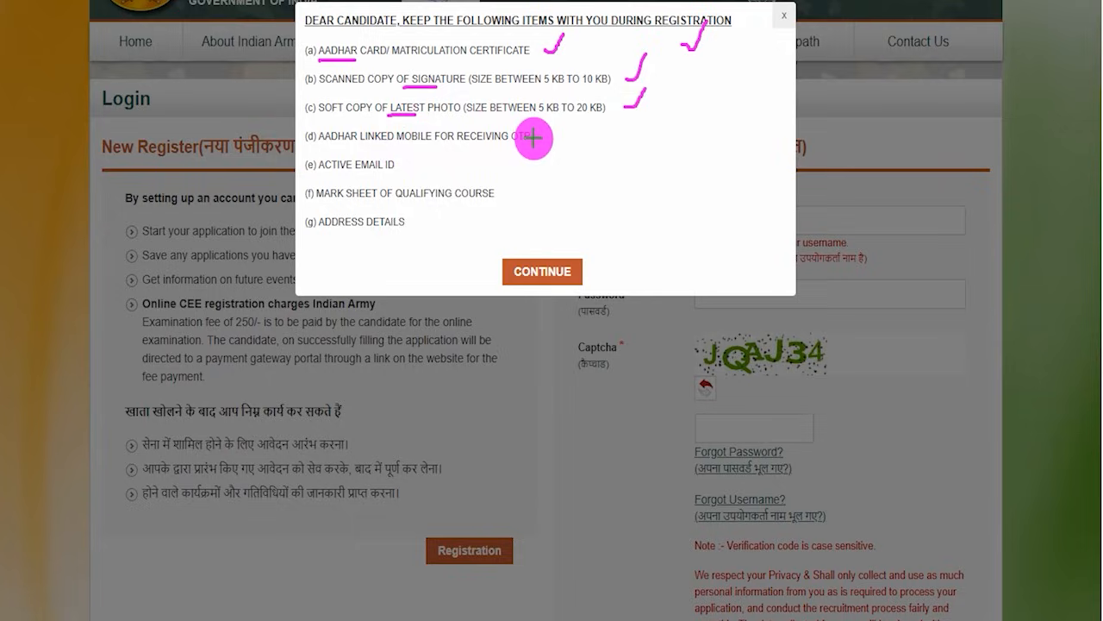
Mark the Aadhar-linked mobile, email ID, mark sheet and address details items, and continue to the application instructions.
drag(544, 138, 564, 116)
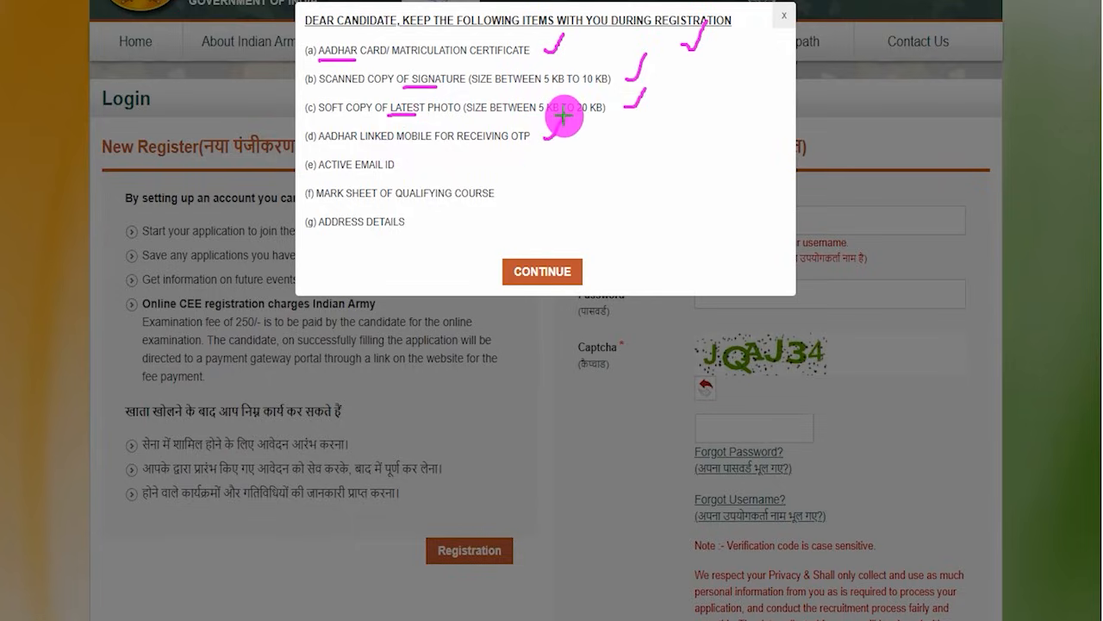
drag(356, 175, 401, 175)
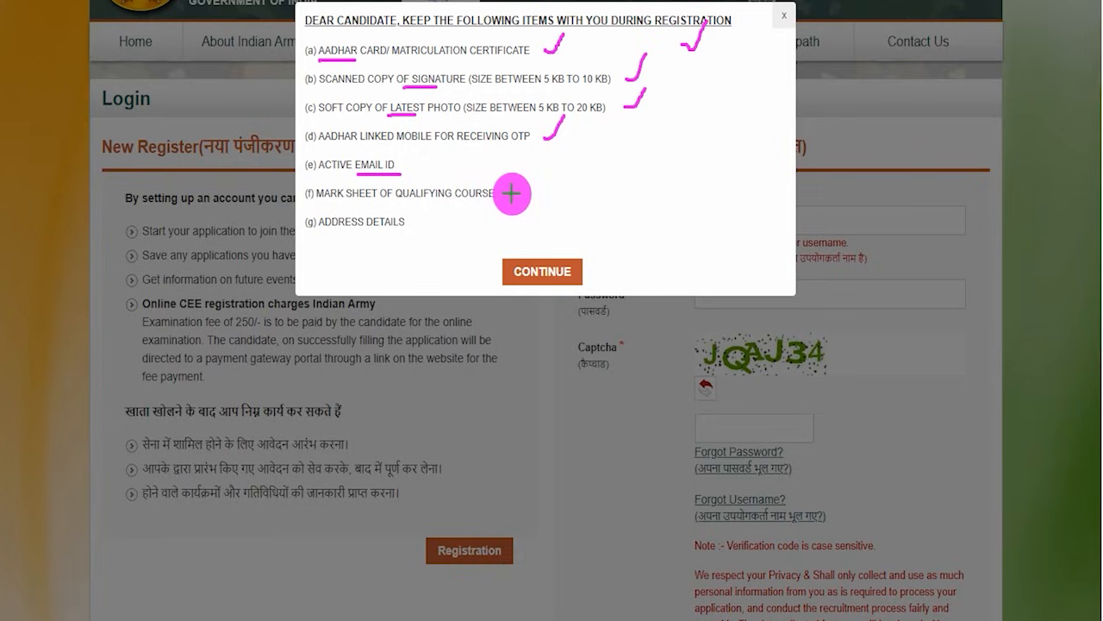
drag(512, 193, 528, 171)
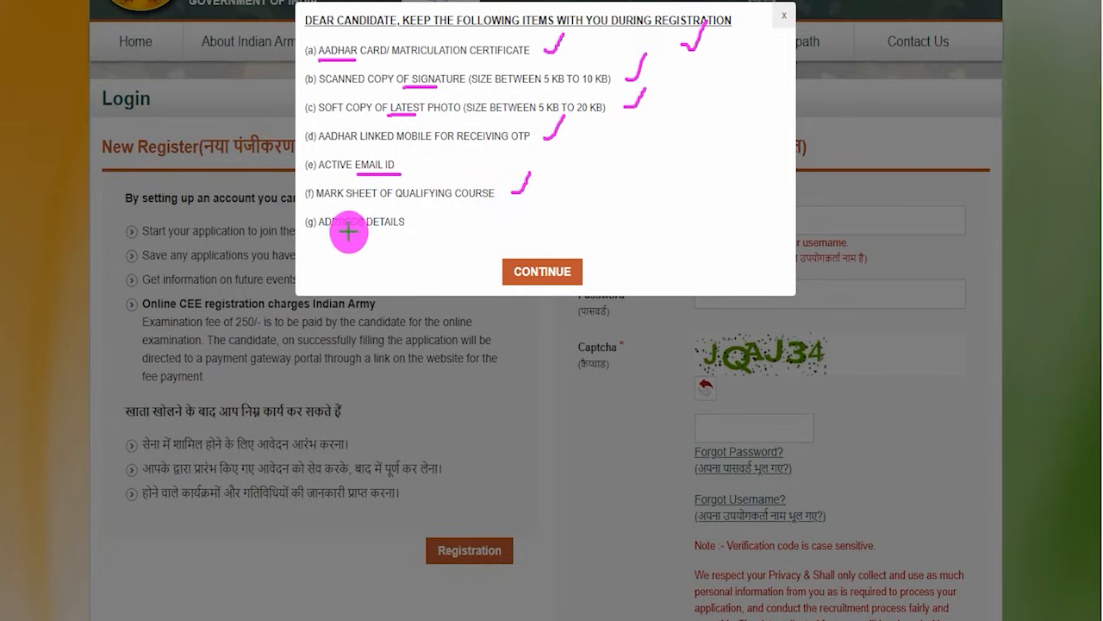
drag(316, 233, 390, 230)
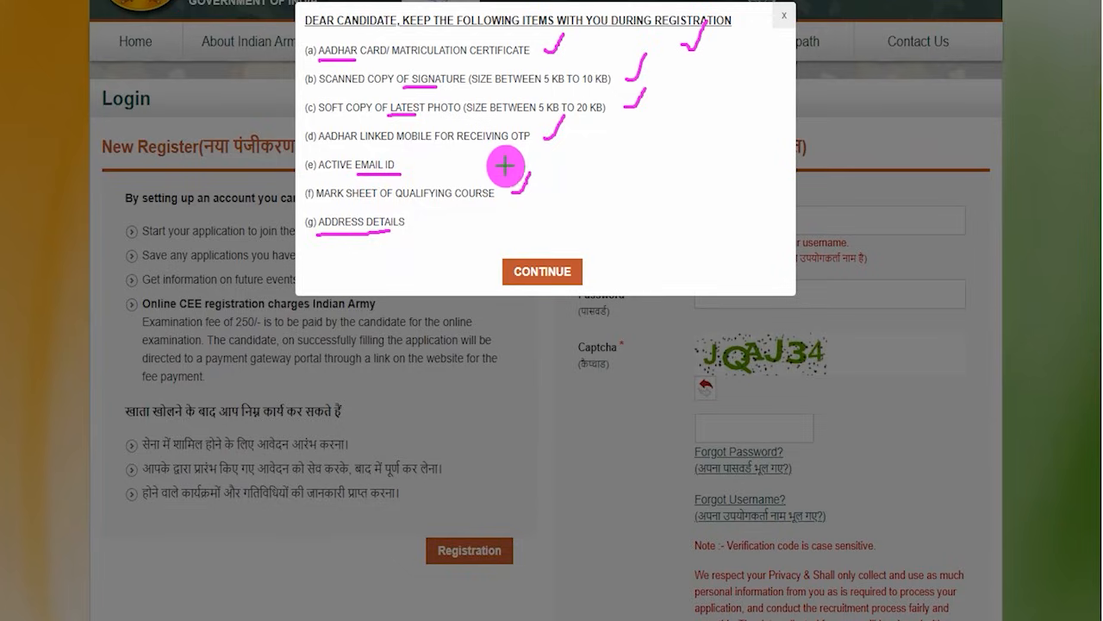
drag(604, 160, 636, 117)
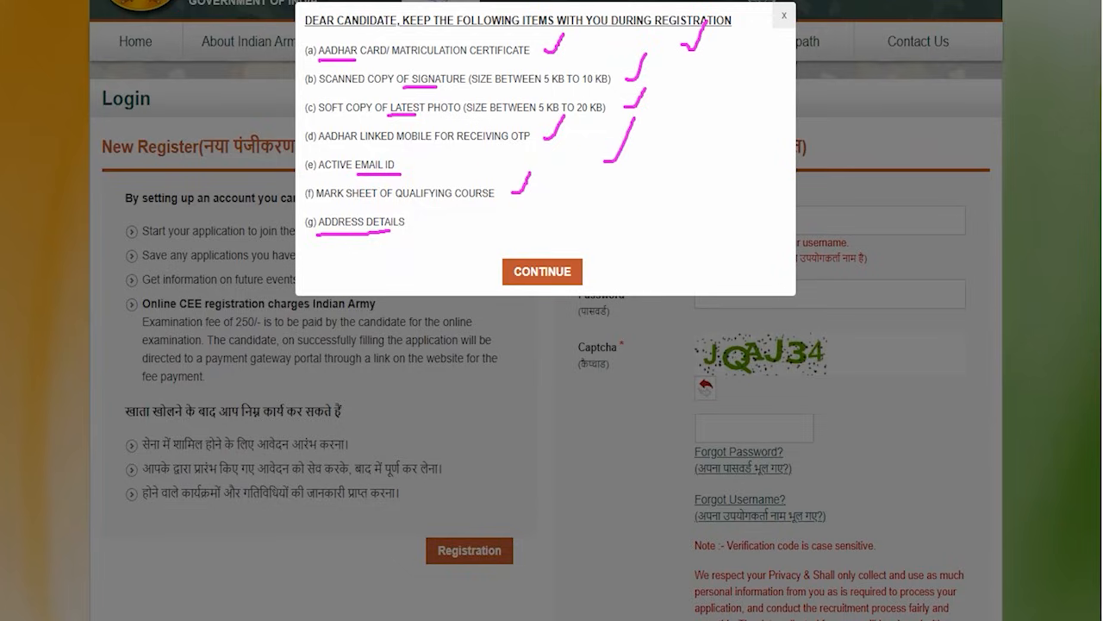
drag(560, 240, 620, 293)
click(543, 272)
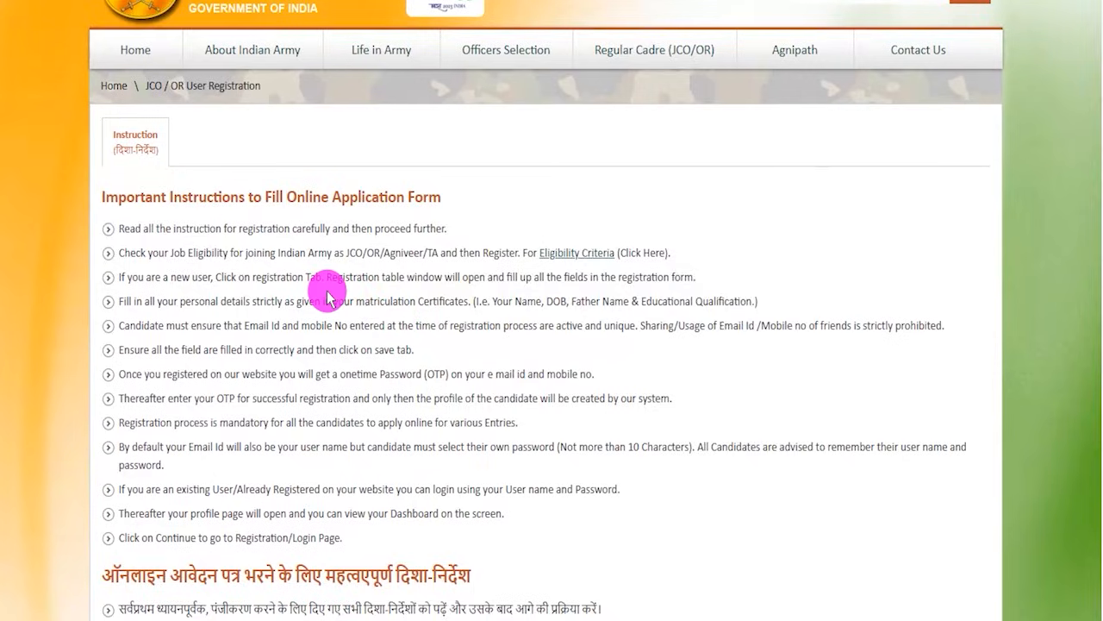
Look through the English and Hindi instructions for filling the online application form and continue to the registration form.
scroll(327, 298, up, 1)
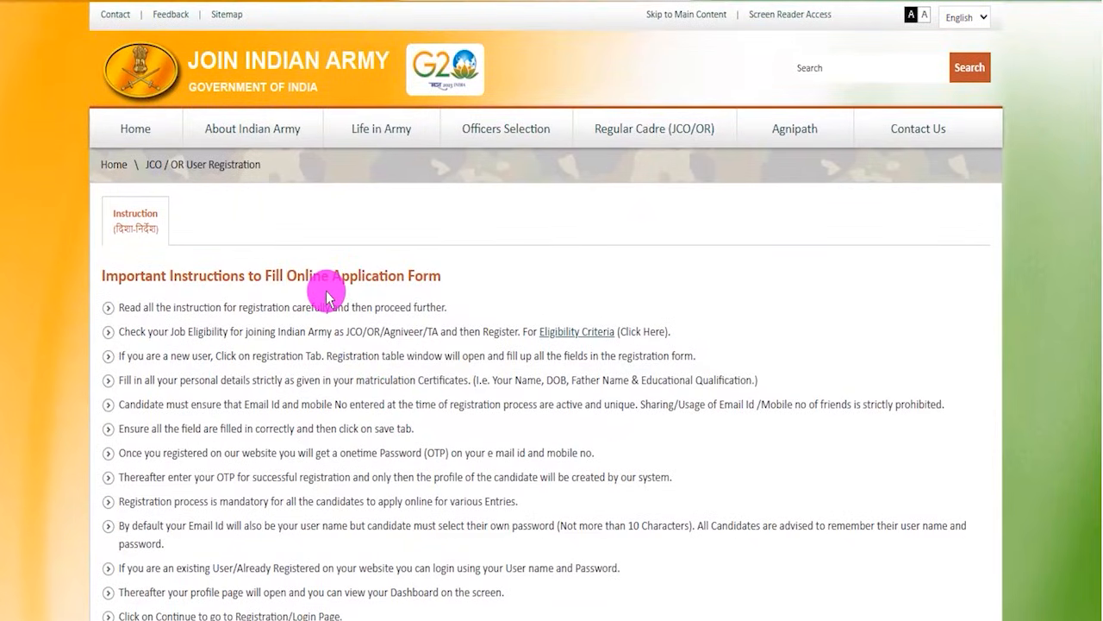
drag(140, 276, 335, 307)
scroll(302, 297, down, 3)
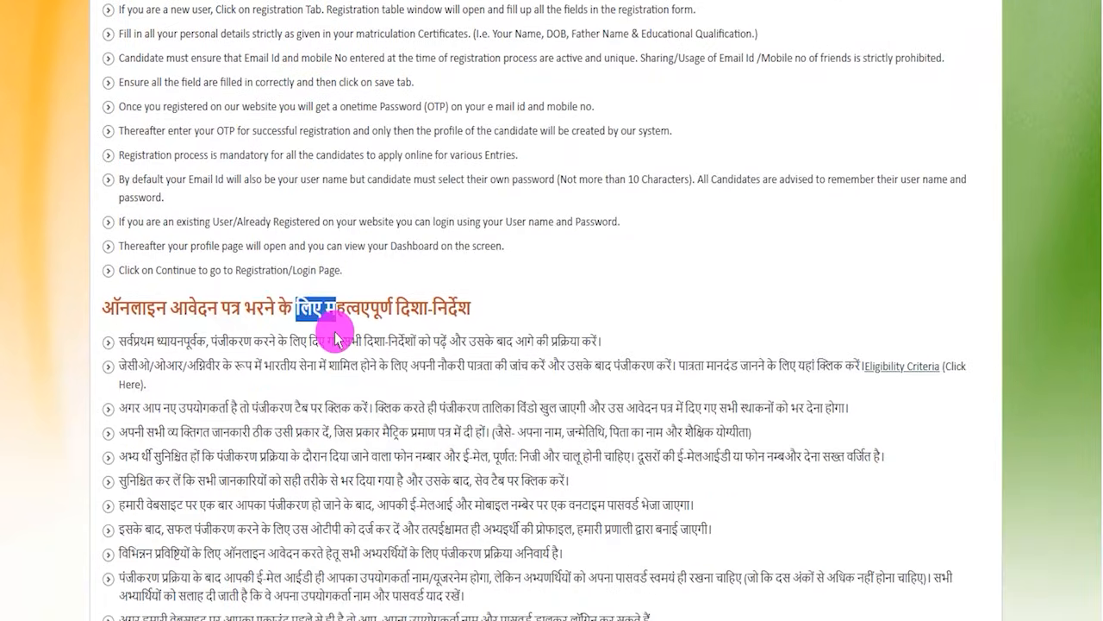
scroll(327, 323, down, 2)
scroll(335, 331, down, 1)
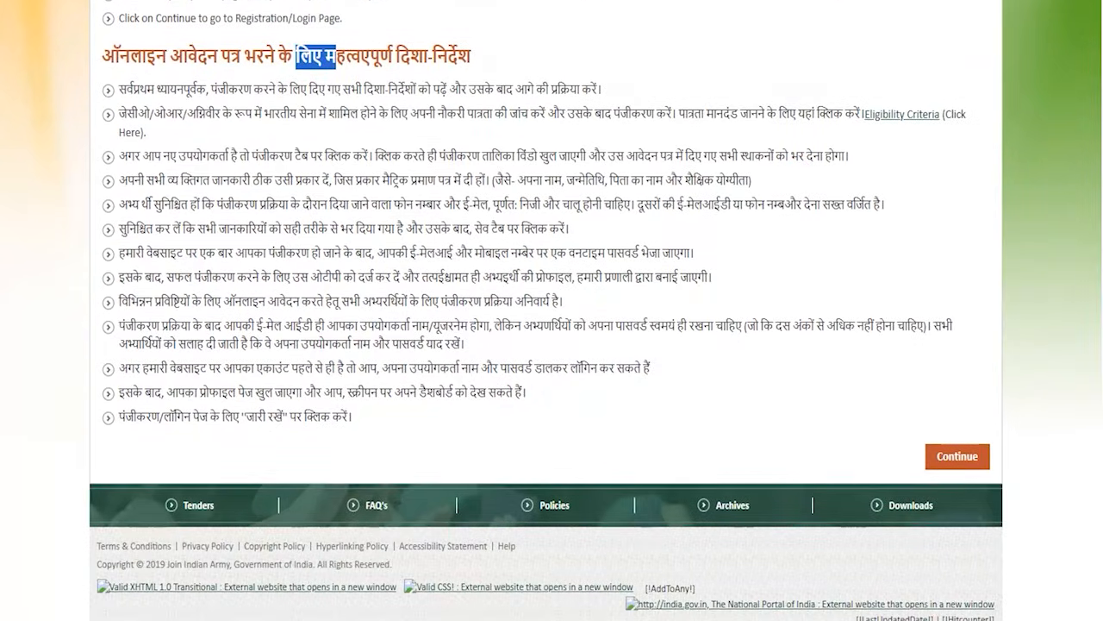
mouse_move(869, 416)
mouse_down()
mouse_move(992, 458)
mouse_move(1009, 480)
mouse_up()
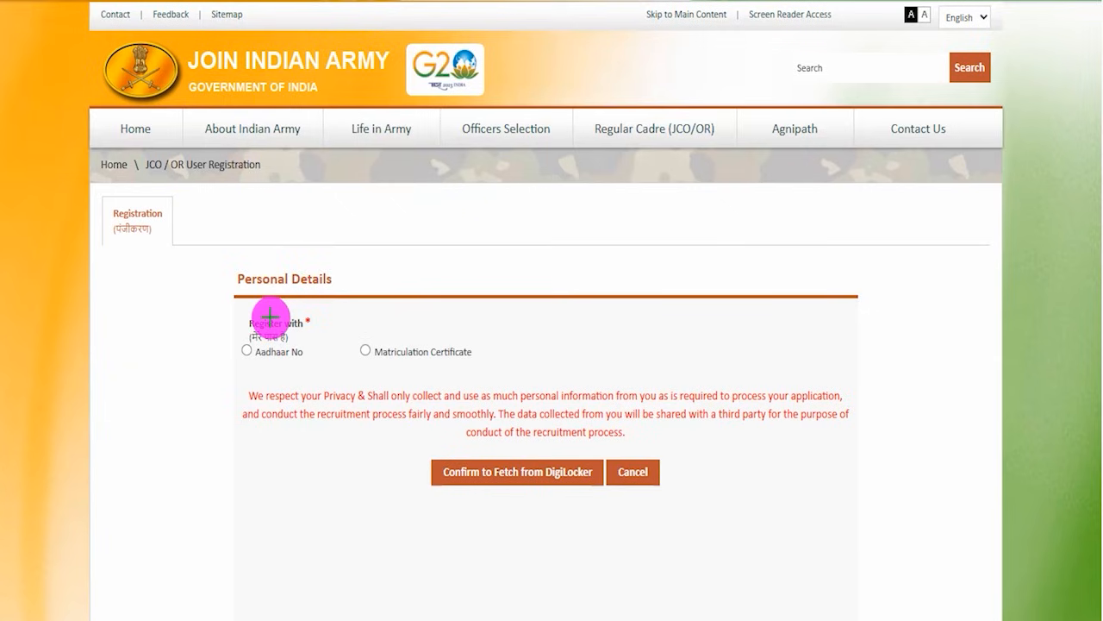
Mark the Aadhaar No and Matriculation Certificate options under Register with in the Personal Details form.
drag(400, 224, 457, 158)
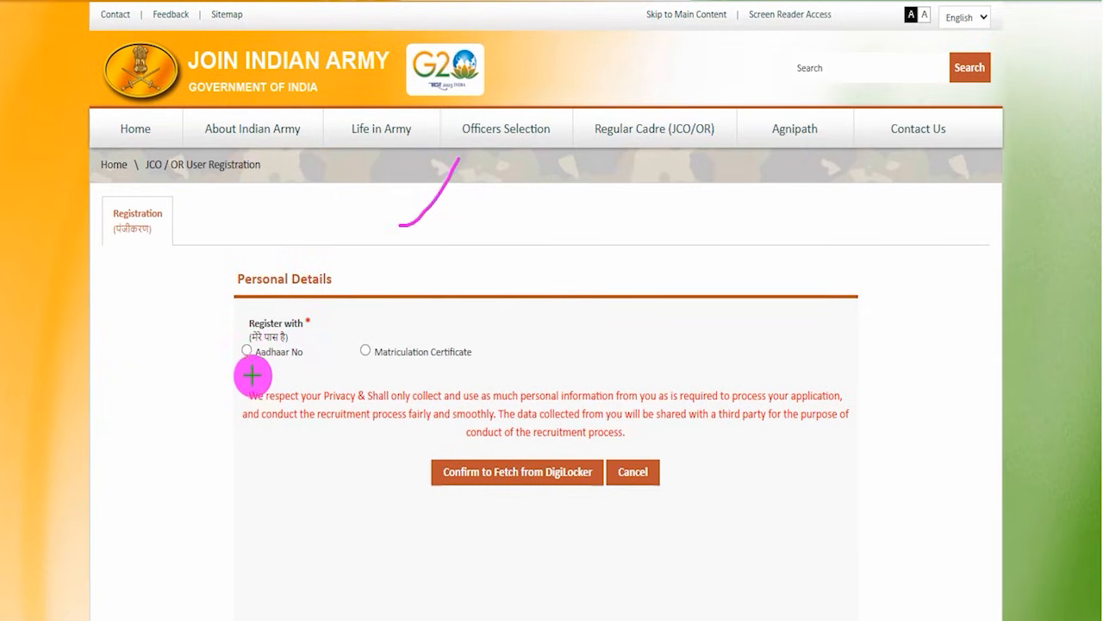
drag(253, 372, 288, 328)
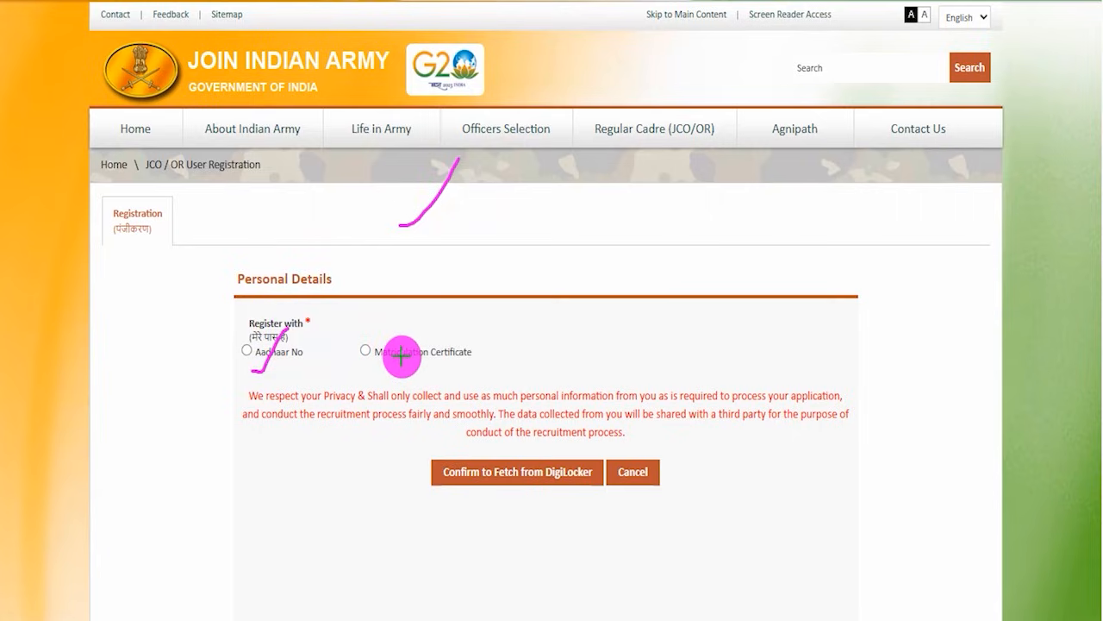
drag(403, 367, 444, 288)
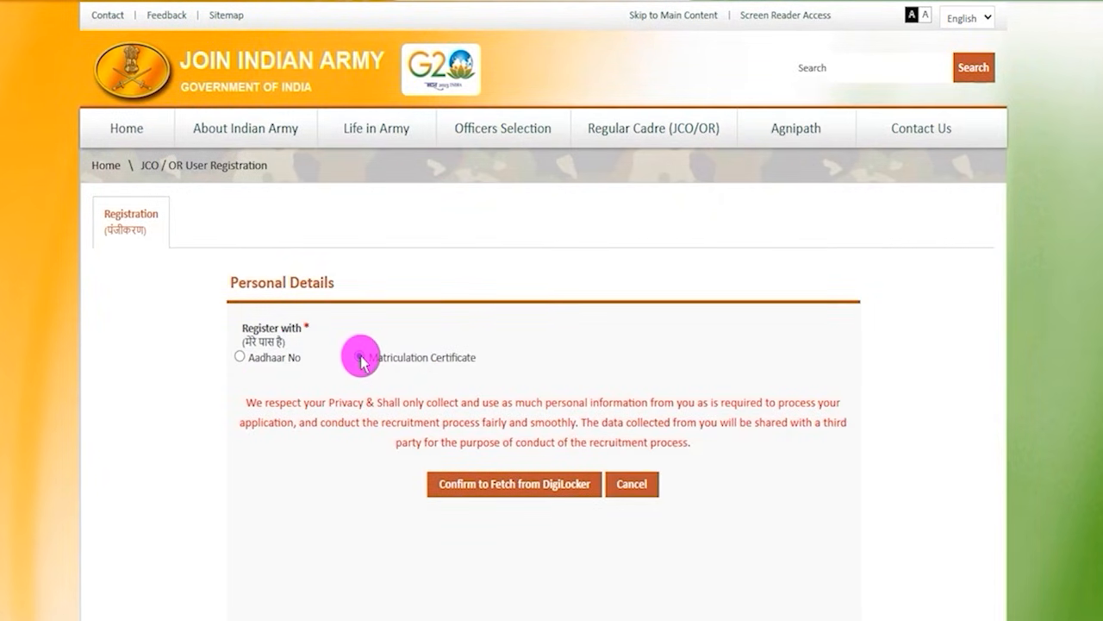
Register with the Matriculation Certificate, confirm fetching from DigiLocker and select Punjab Board as the board.
click(360, 358)
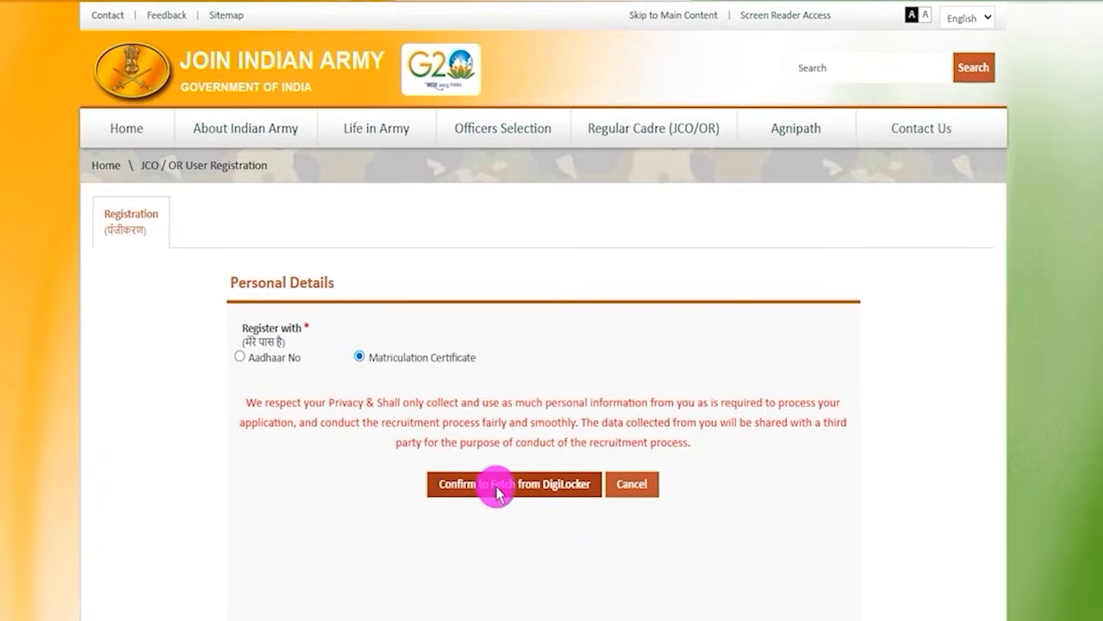
click(497, 487)
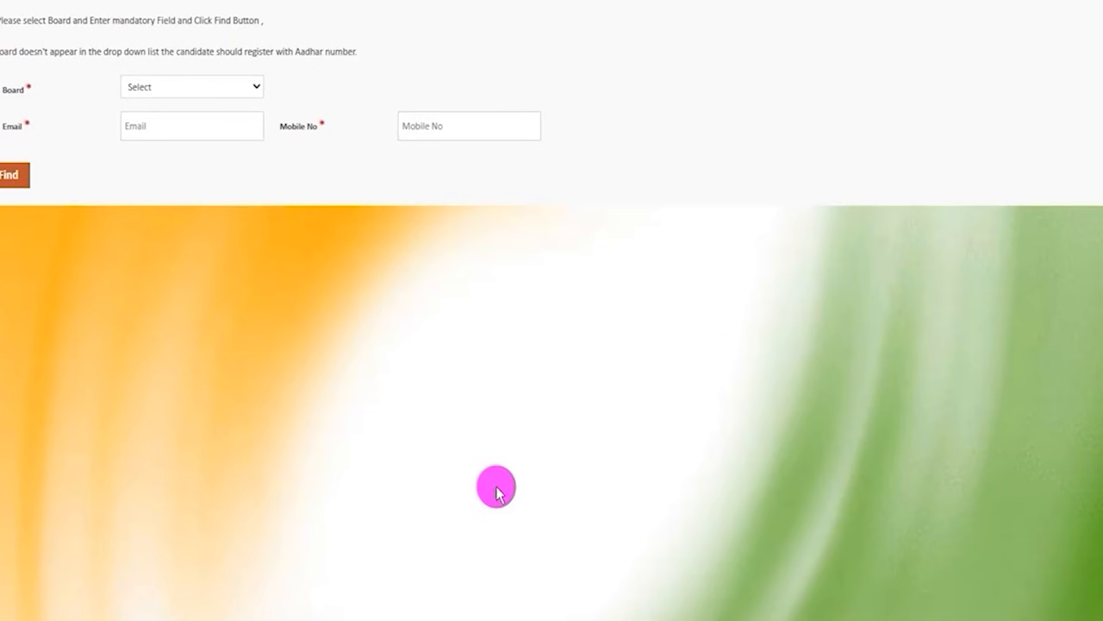
click(209, 86)
click(208, 90)
Go through the Full Name, Roll No, Year, Email and Mobile No fields of the matriculation board form.
click(180, 130)
click(148, 129)
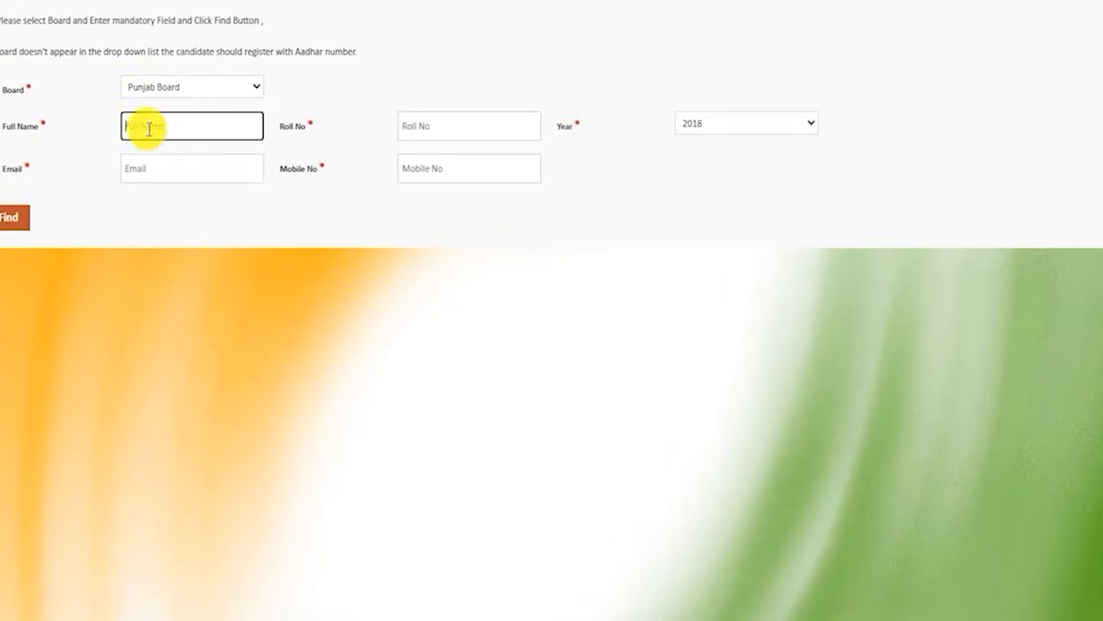
click(443, 127)
click(724, 121)
click(718, 121)
click(155, 173)
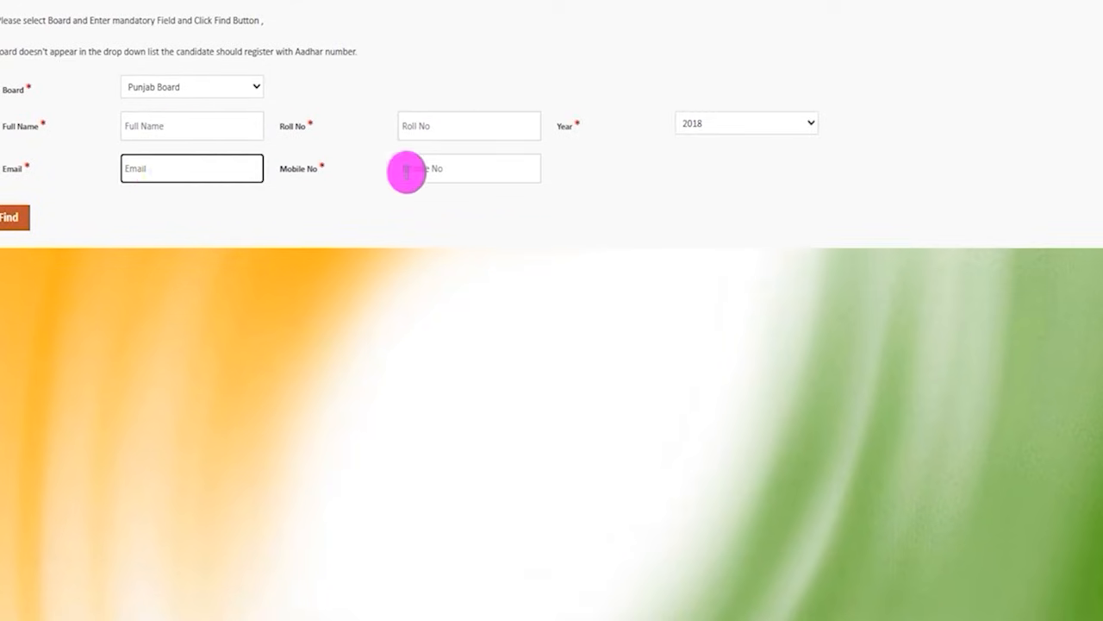
click(439, 169)
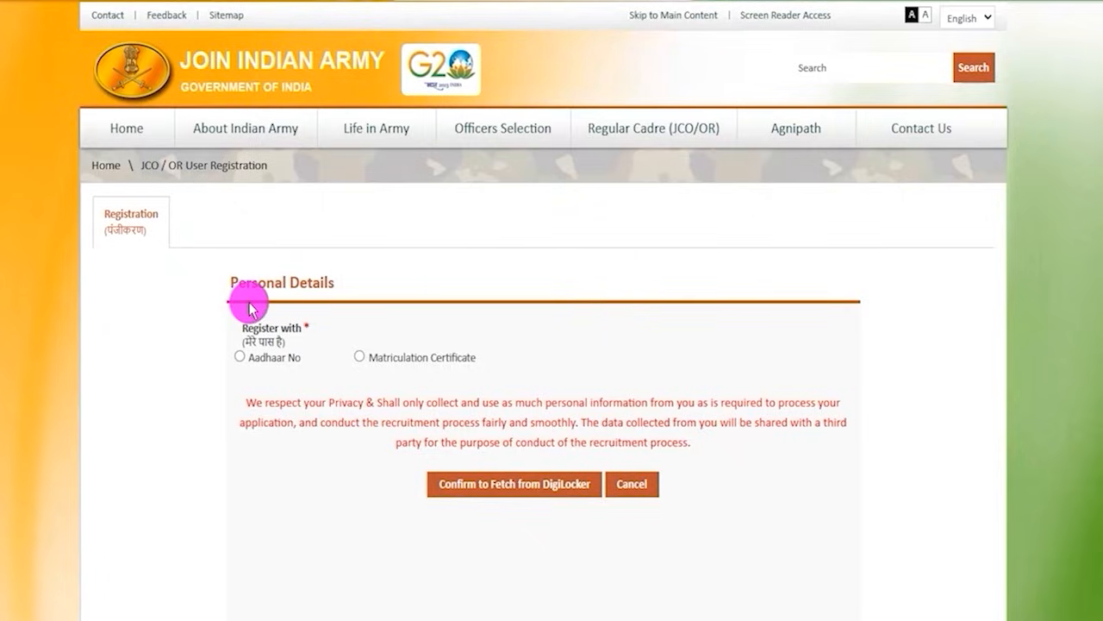
Register with Aadhaar No instead, accept the name and date of birth notice, and confirm fetching from DigiLocker.
click(239, 356)
click(684, 140)
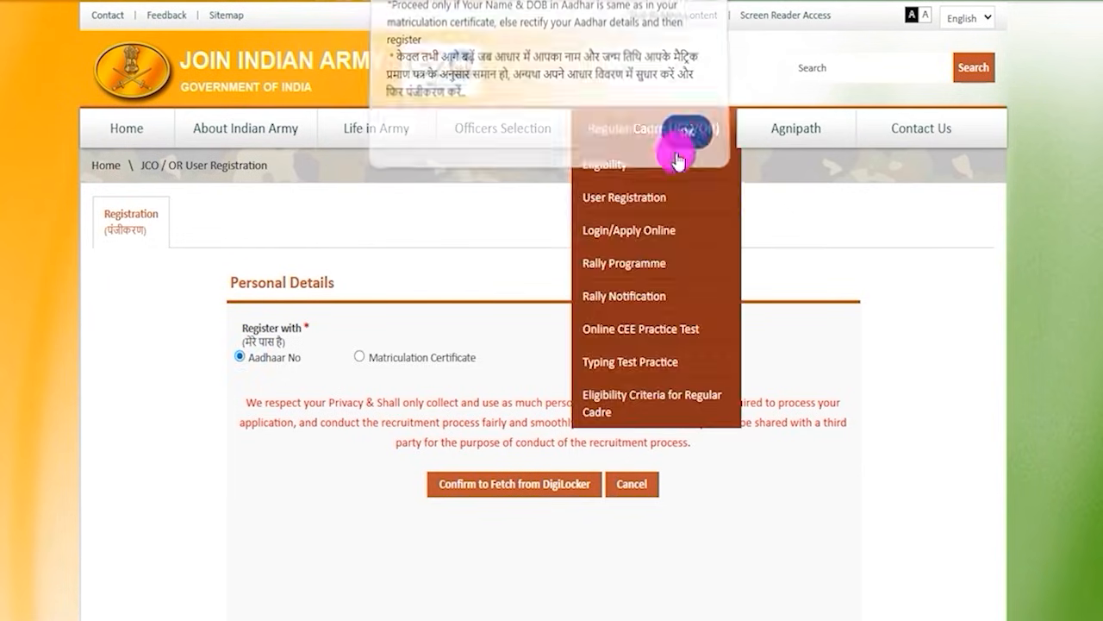
click(522, 485)
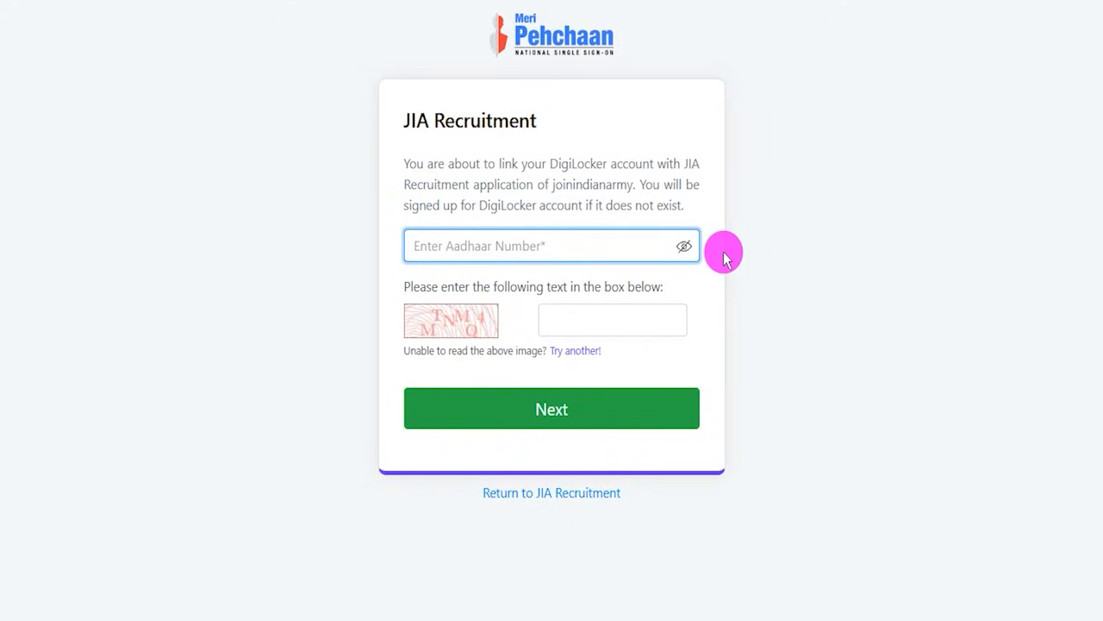
Mark the Aadhaar number field, the captcha image and its text box, and point out Next on the JIA Recruitment page.
click(546, 256)
mouse_move(554, 241)
mouse_down()
mouse_move(561, 212)
mouse_move(587, 192)
mouse_up()
drag(488, 323, 525, 277)
drag(586, 319, 629, 265)
mouse_move(899, 239)
mouse_down()
mouse_move(770, 347)
mouse_move(656, 398)
mouse_up()
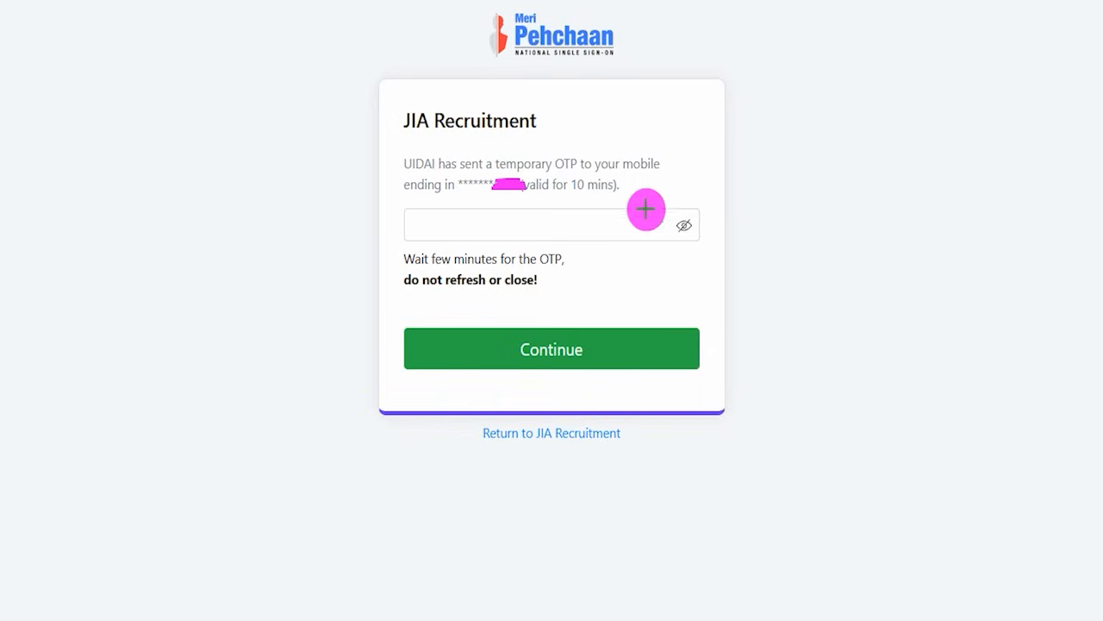
Mark the Aadhaar OTP box and Continue, and mark the mobile number field and Next on the JIA Recruitment pages.
drag(578, 224, 623, 162)
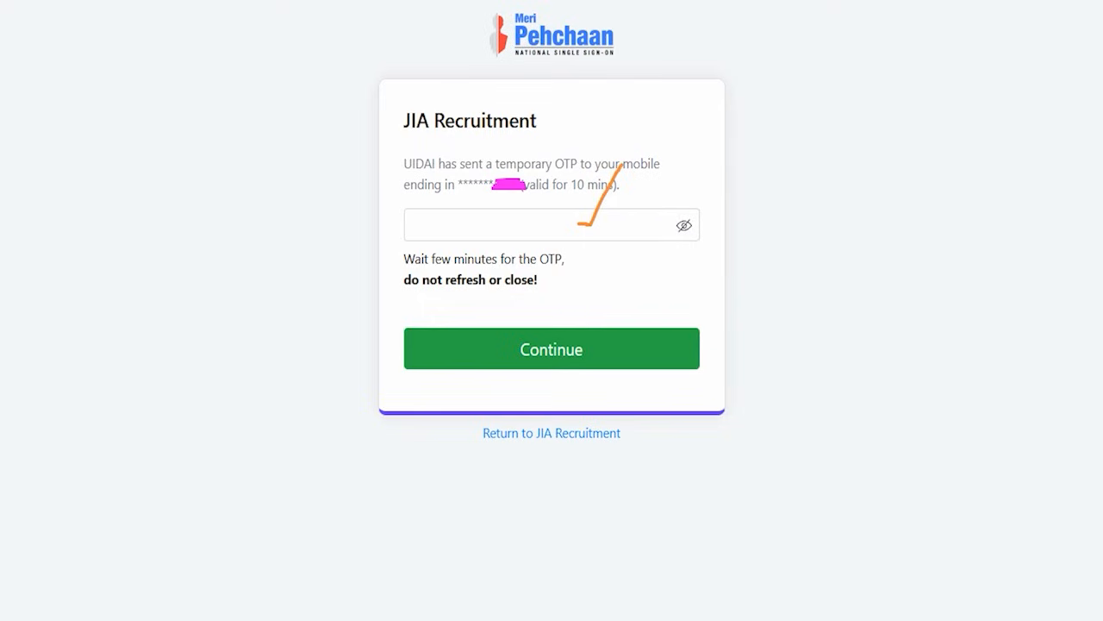
drag(856, 207, 648, 335)
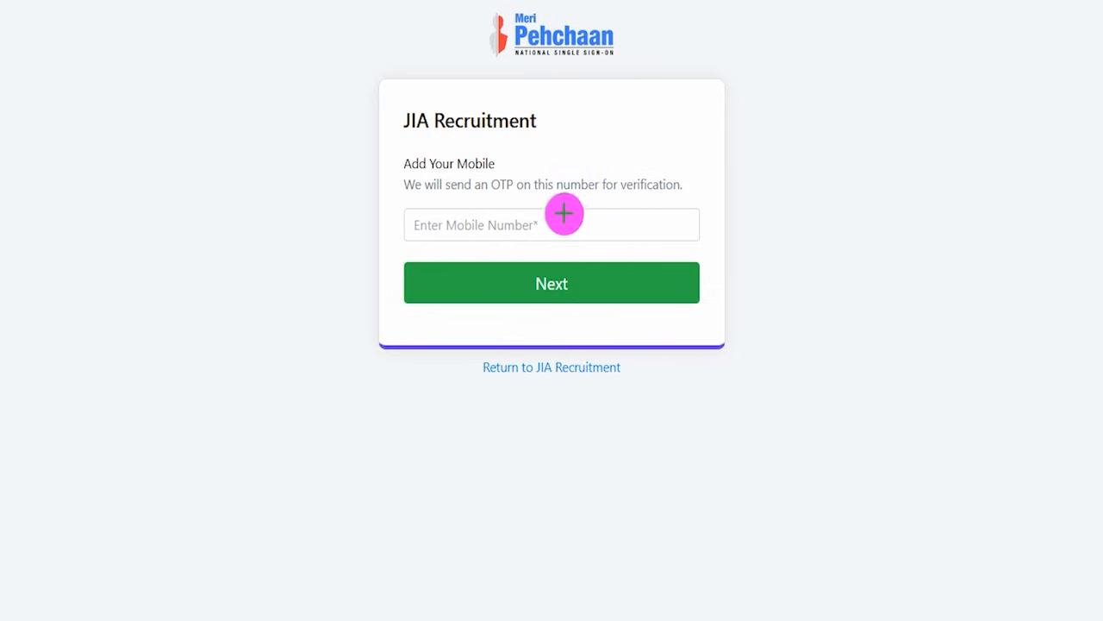
drag(546, 217, 574, 155)
drag(818, 153, 660, 276)
click(618, 279)
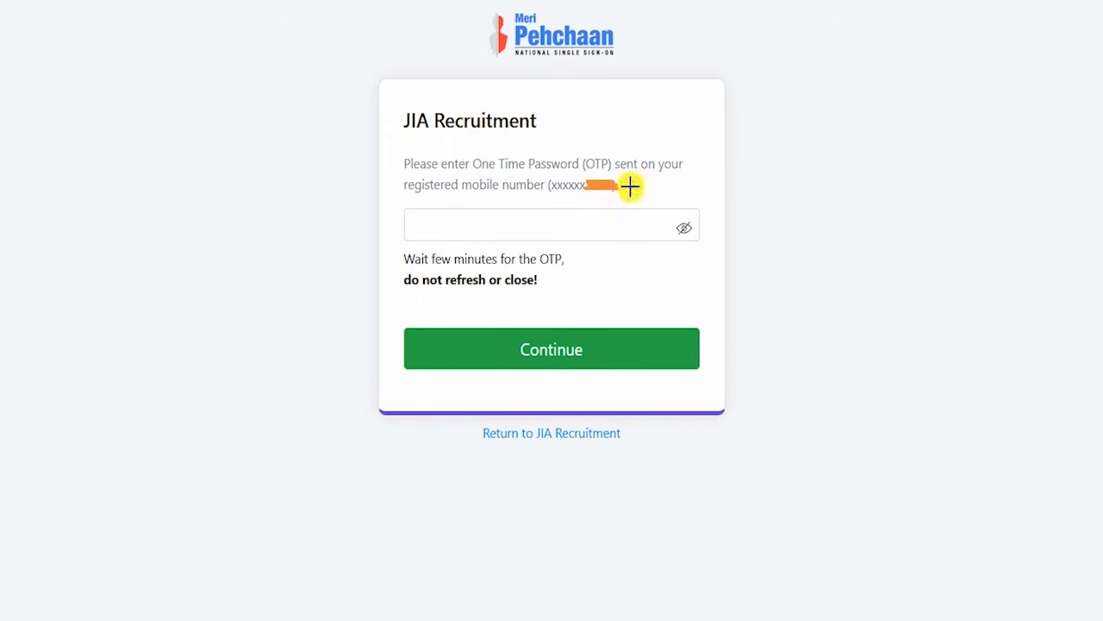
Mark the registered mobile notice and its OTP box, and point out Continue on the mobile verification page.
drag(630, 185, 649, 155)
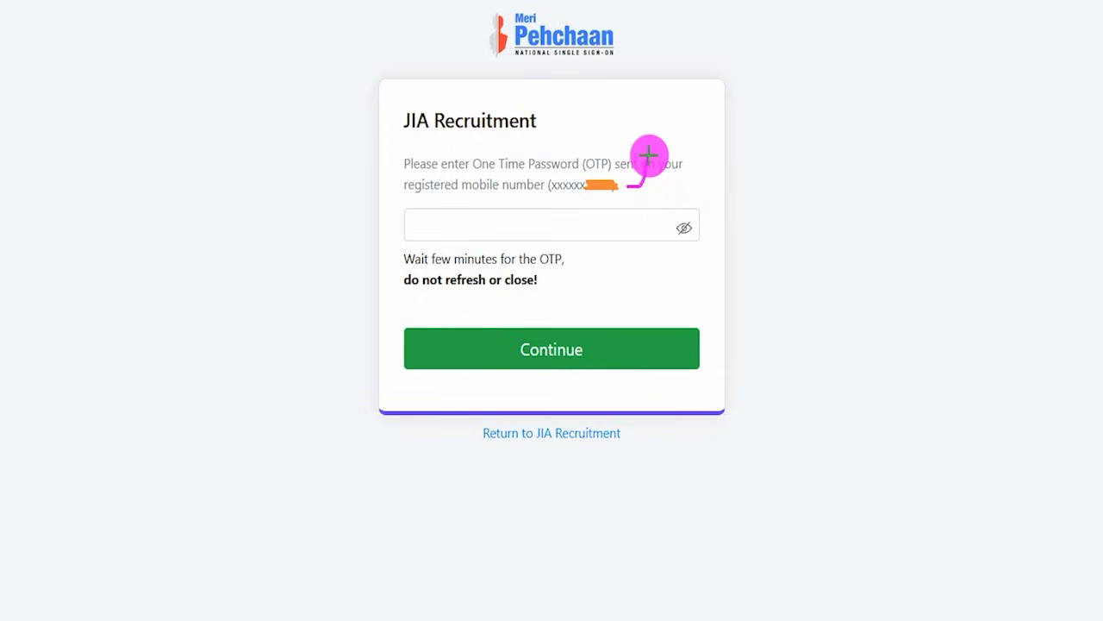
drag(643, 222, 679, 175)
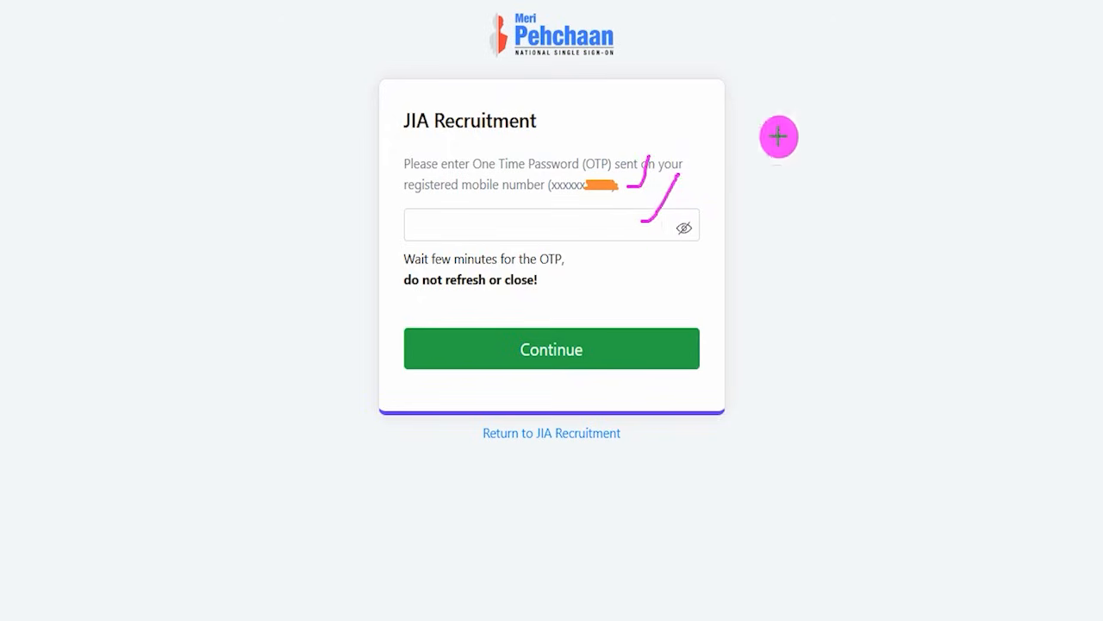
drag(915, 203, 645, 340)
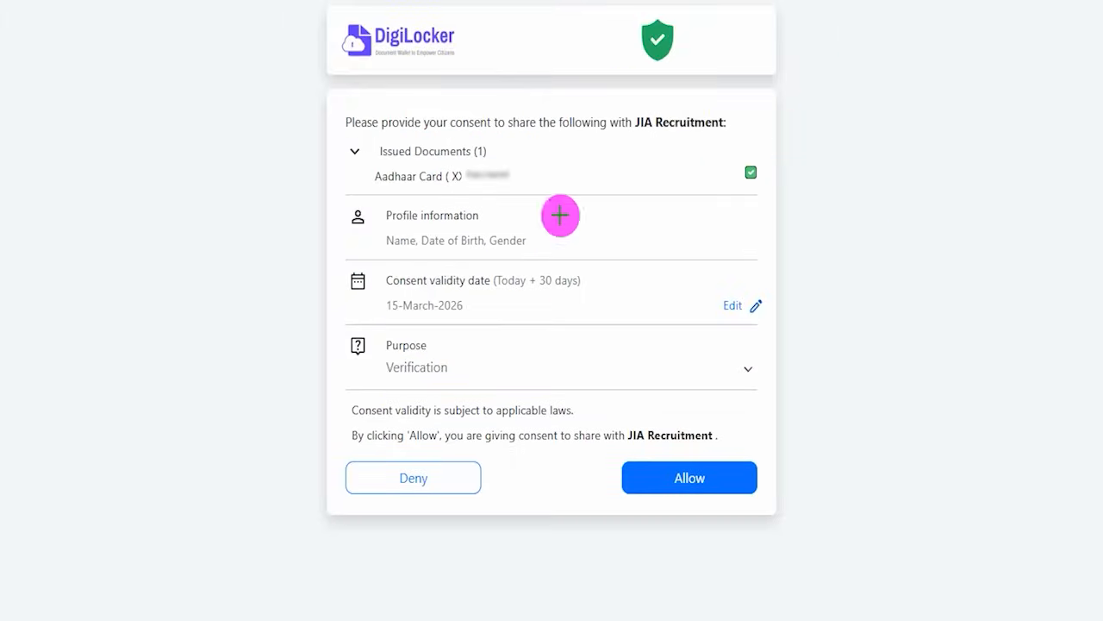
Mark the Aadhaar Card consent on the DigiLocker page and choose Verification as the purpose.
drag(797, 114, 834, 58)
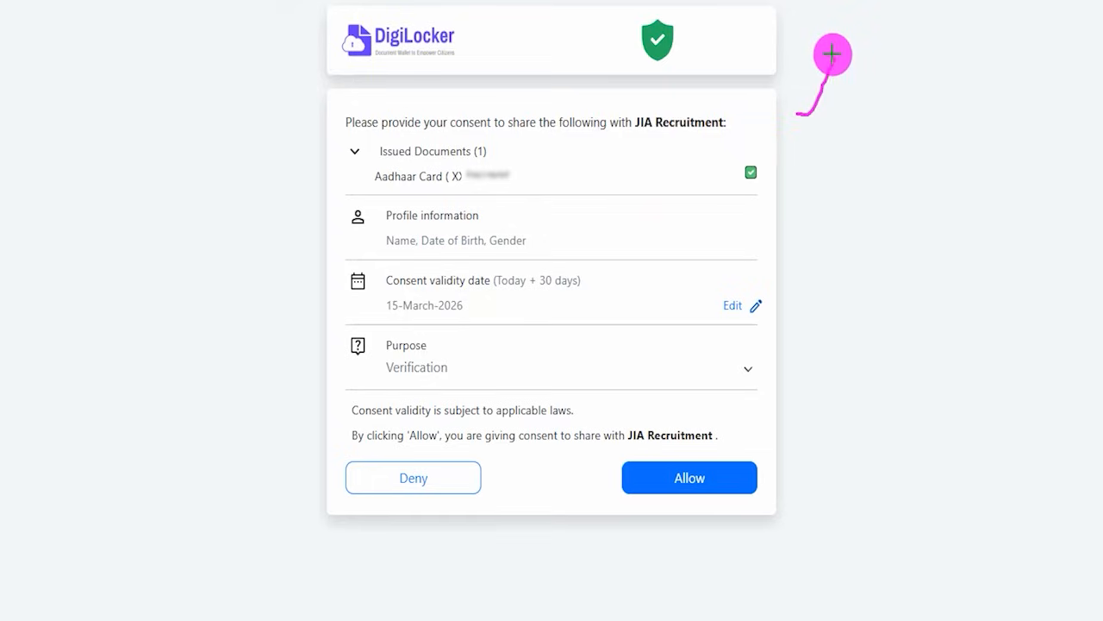
drag(756, 177, 780, 145)
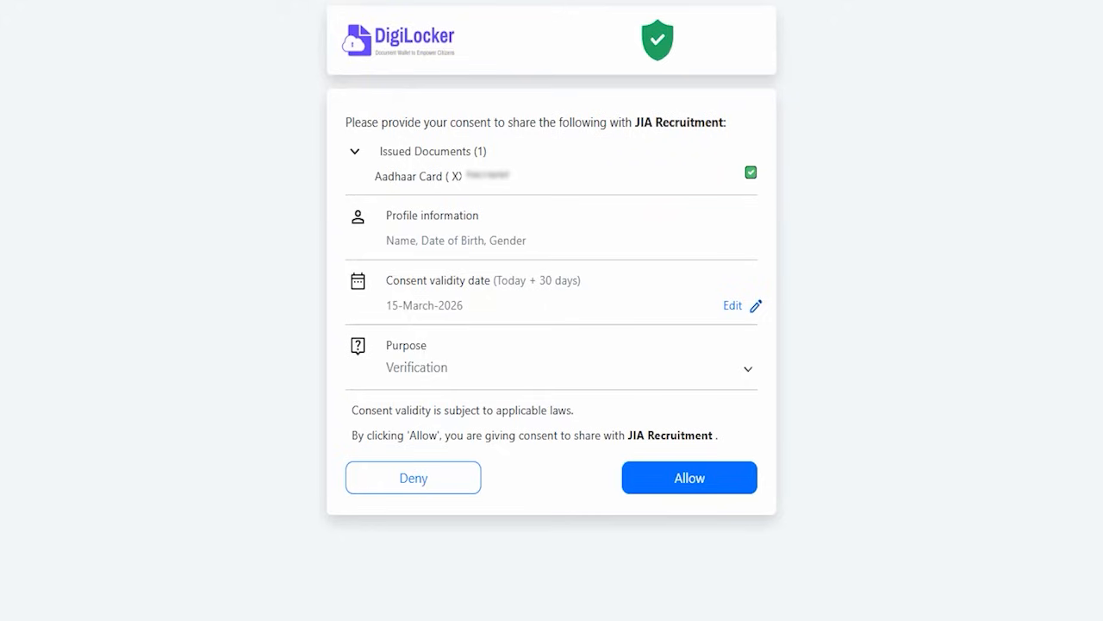
click(451, 370)
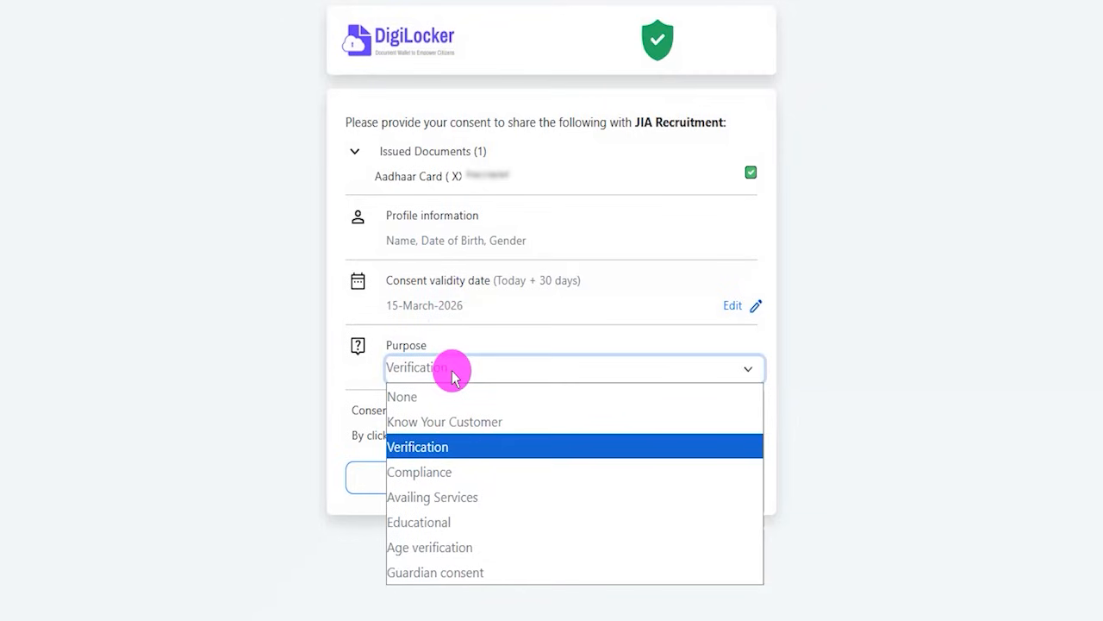
click(431, 447)
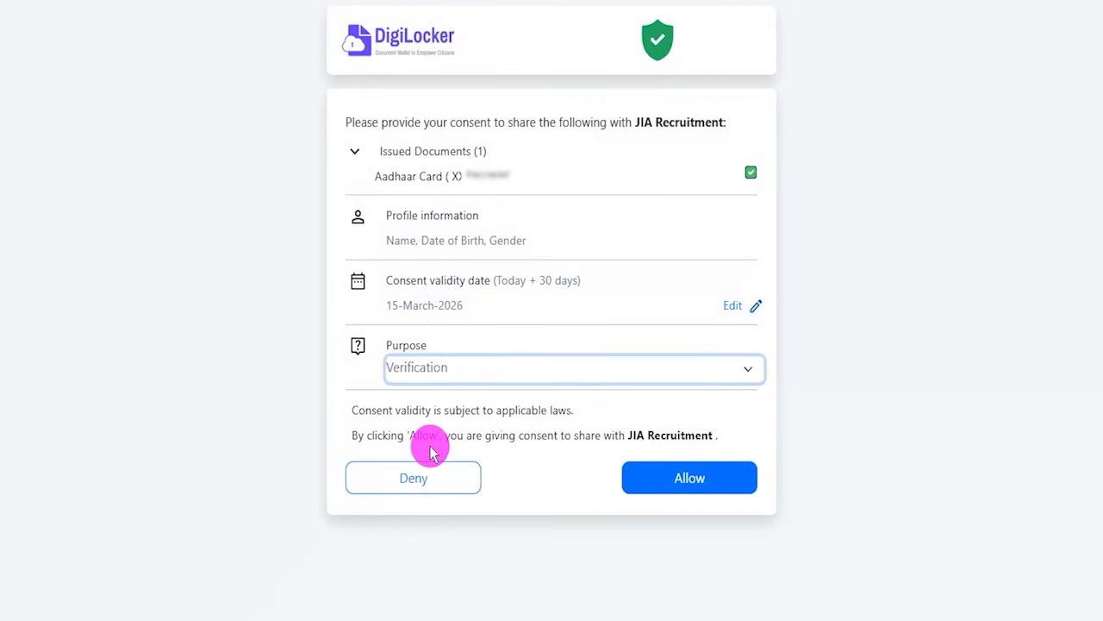
click(576, 113)
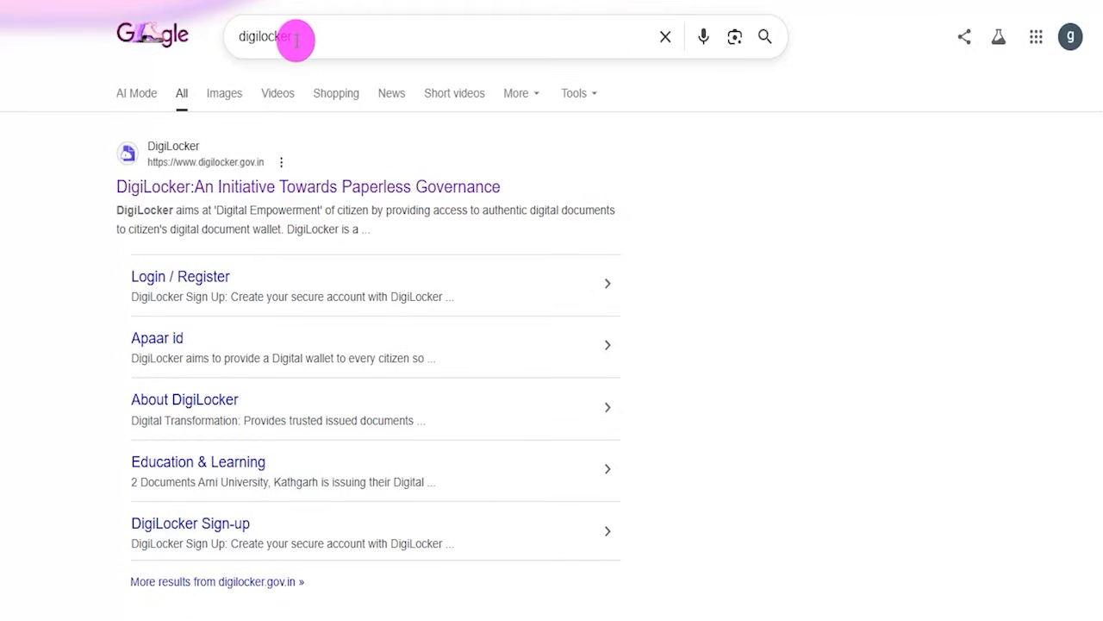
Open the official DigiLocker site from the Google results and go to Login / Register.
click(259, 184)
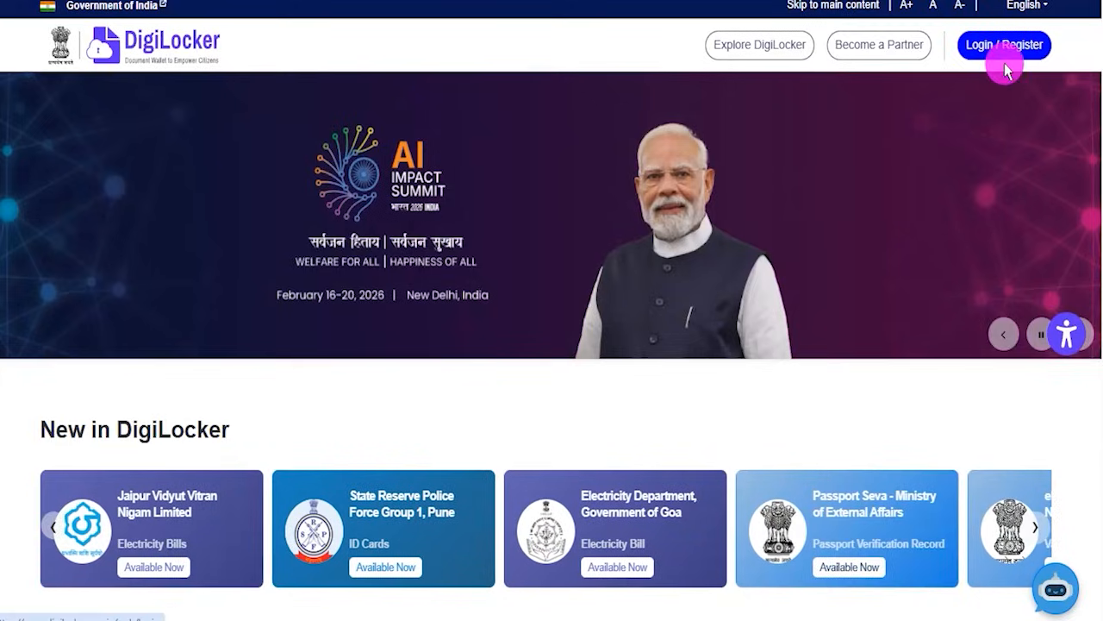
click(1004, 48)
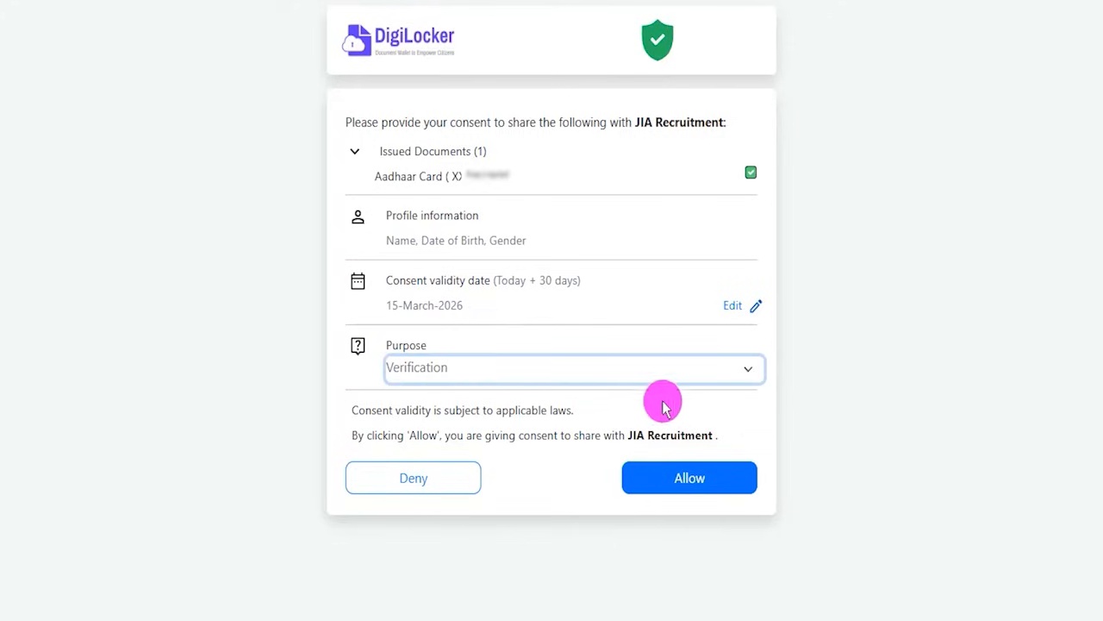
click(899, 353)
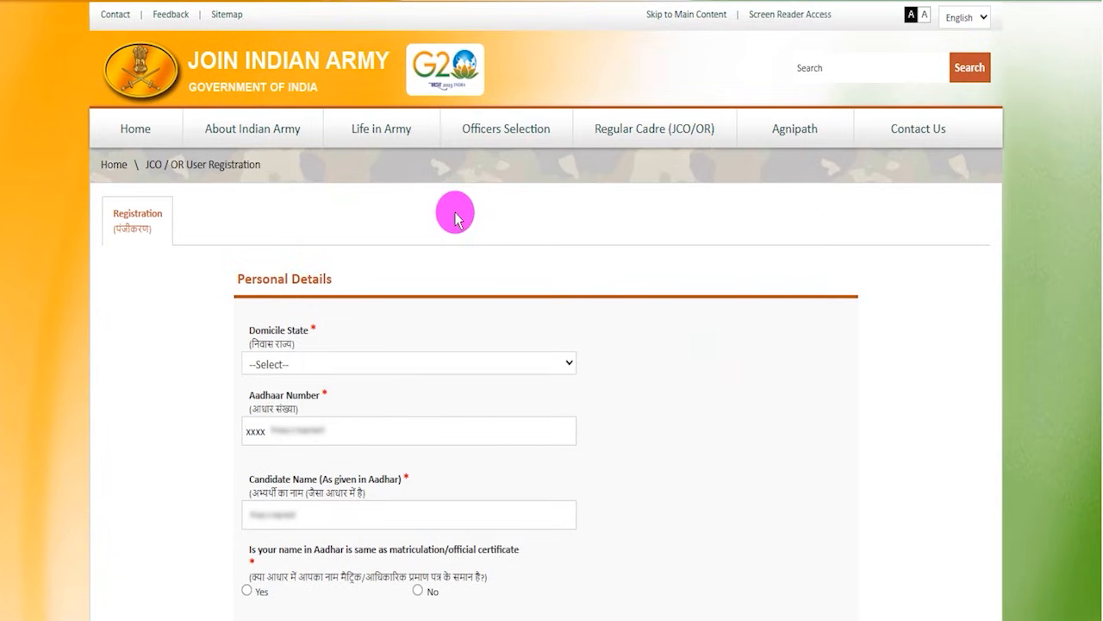
Set the domicile state to HARYANA AND CHANDIGARH and answer Yes to the Aadhaar name matching the matriculation certificate.
click(298, 374)
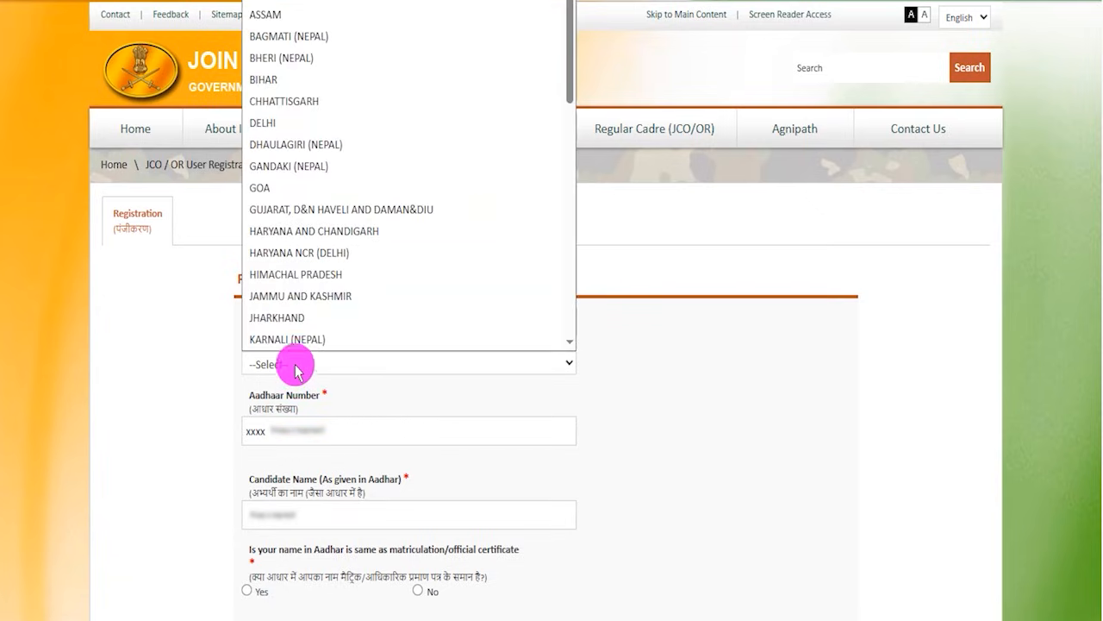
click(288, 241)
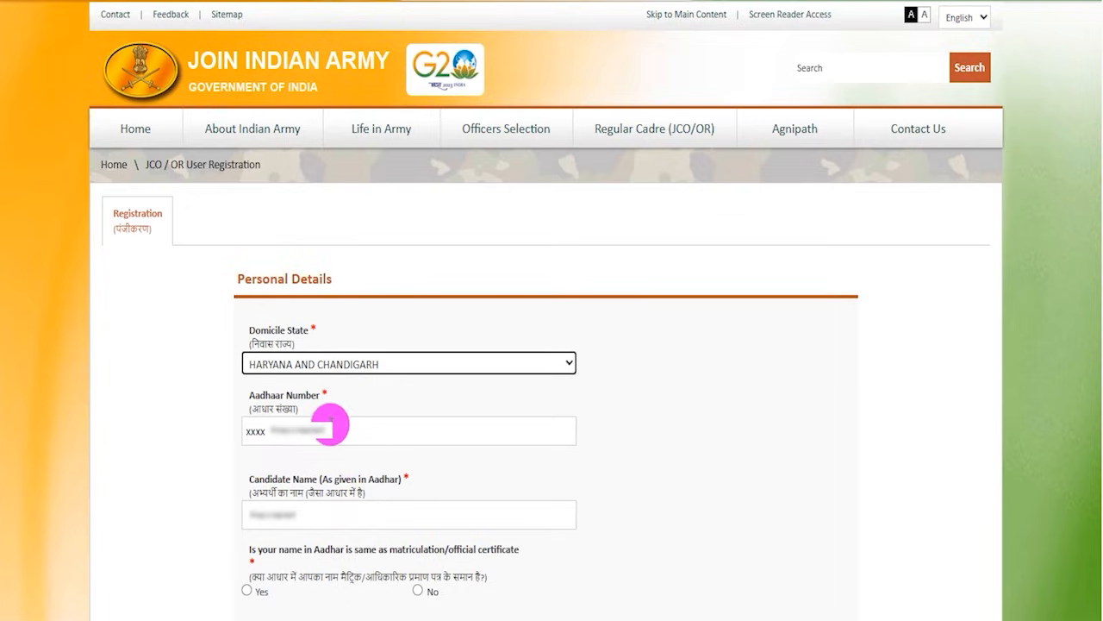
click(261, 432)
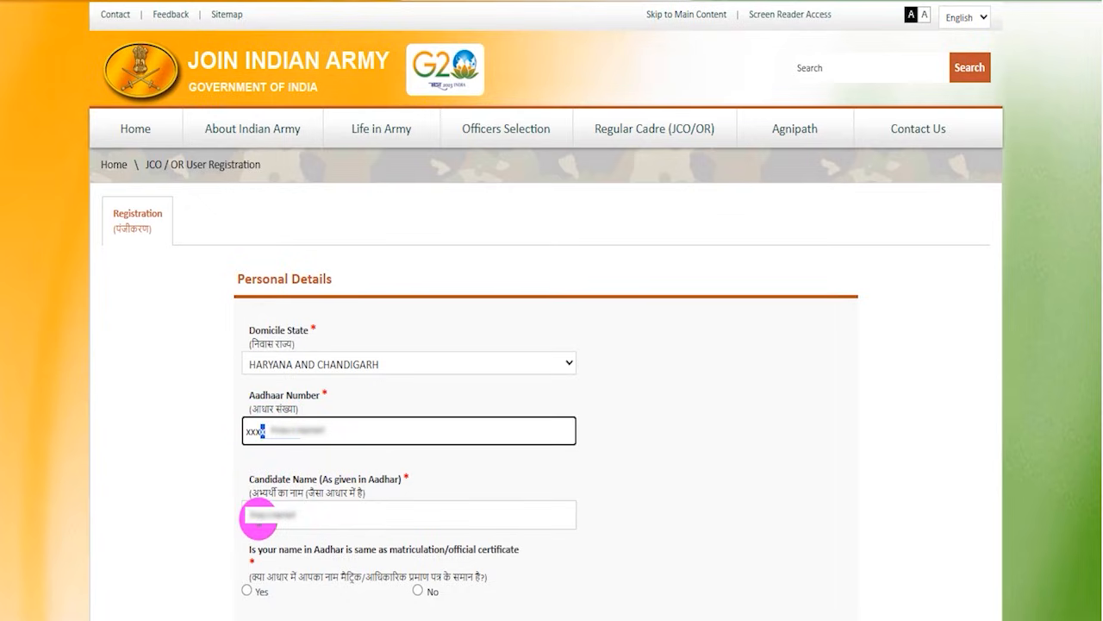
click(254, 516)
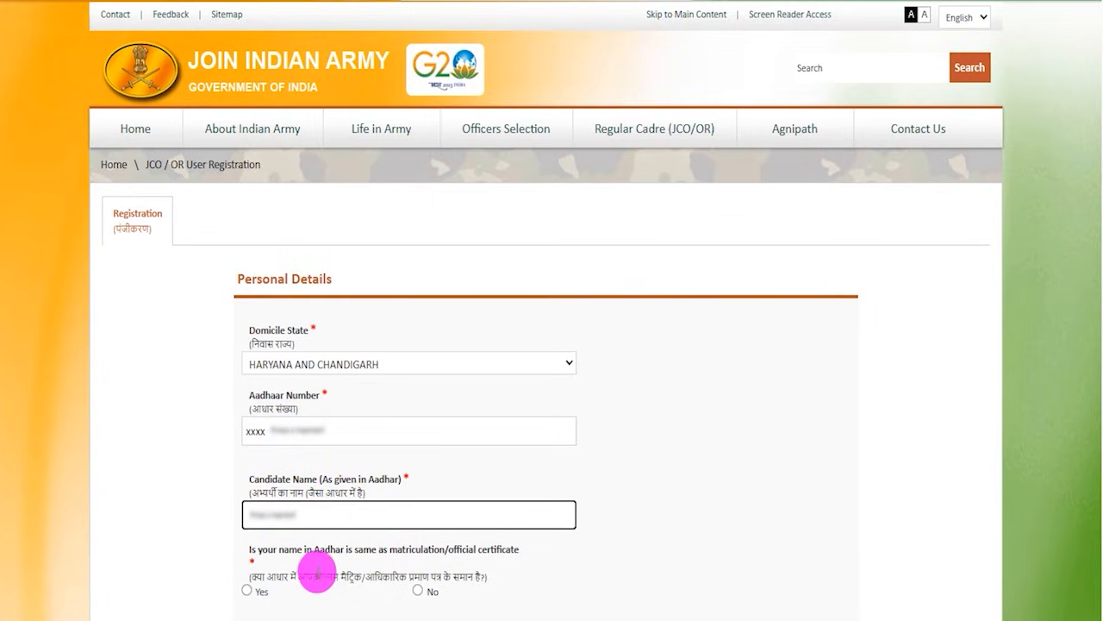
drag(299, 576, 398, 577)
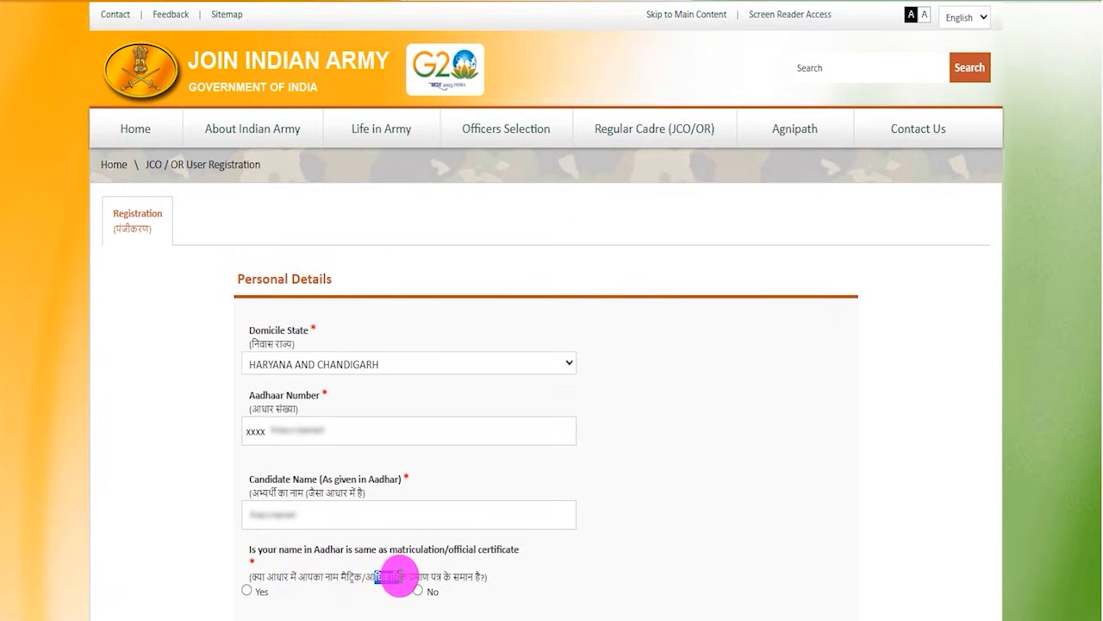
click(250, 590)
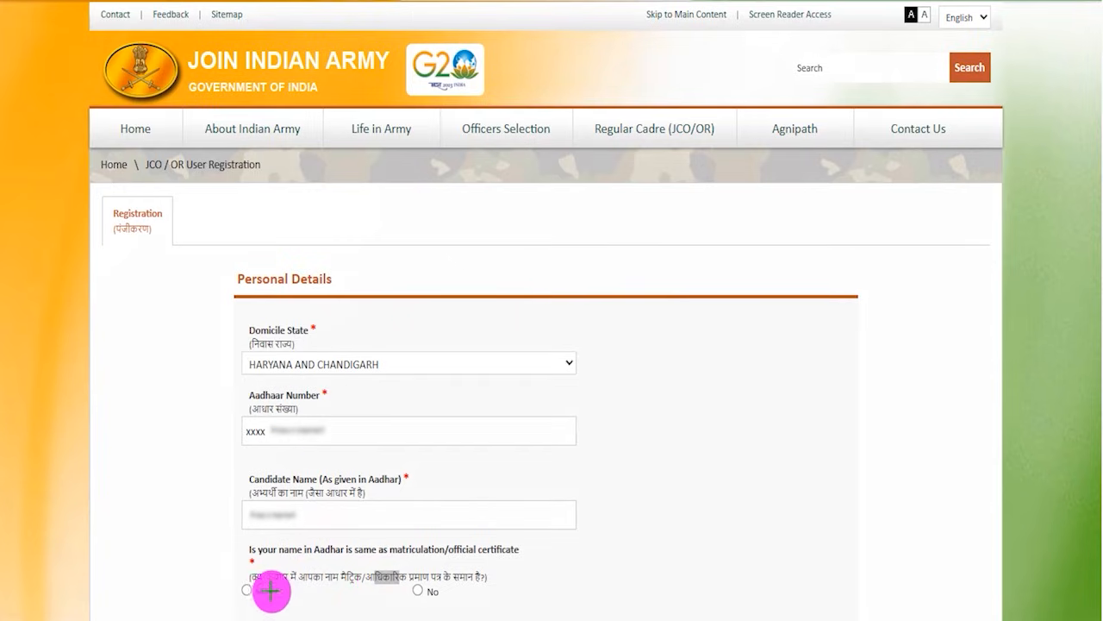
Go through the Care Of and Father/Guardian Name fields of the registration form.
scroll(254, 177, down, 6)
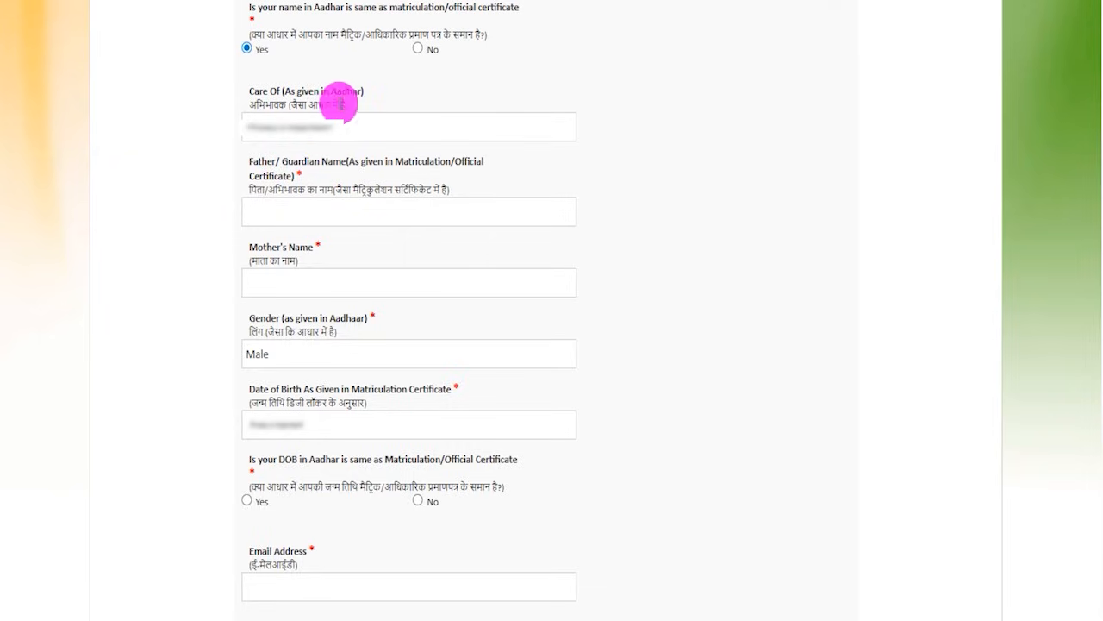
drag(281, 92, 291, 109)
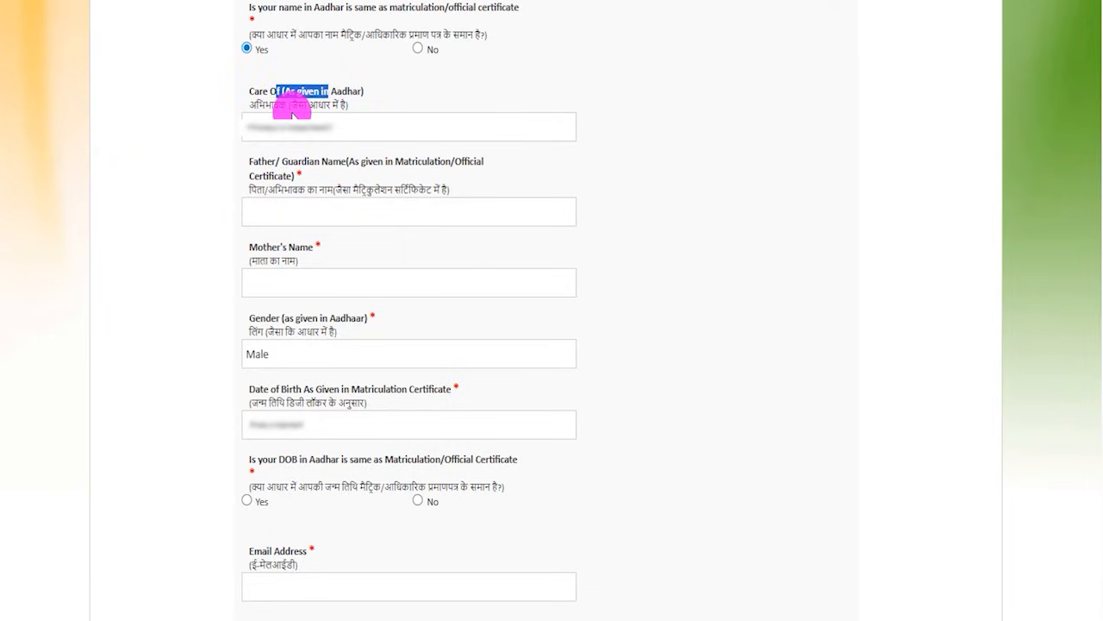
click(308, 130)
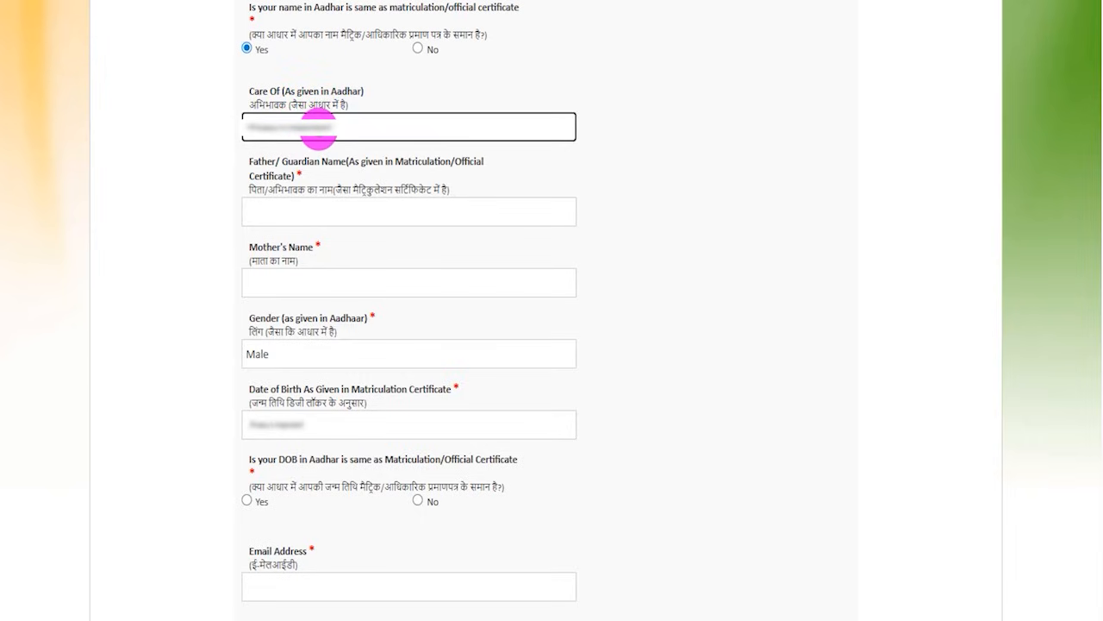
drag(264, 162, 318, 160)
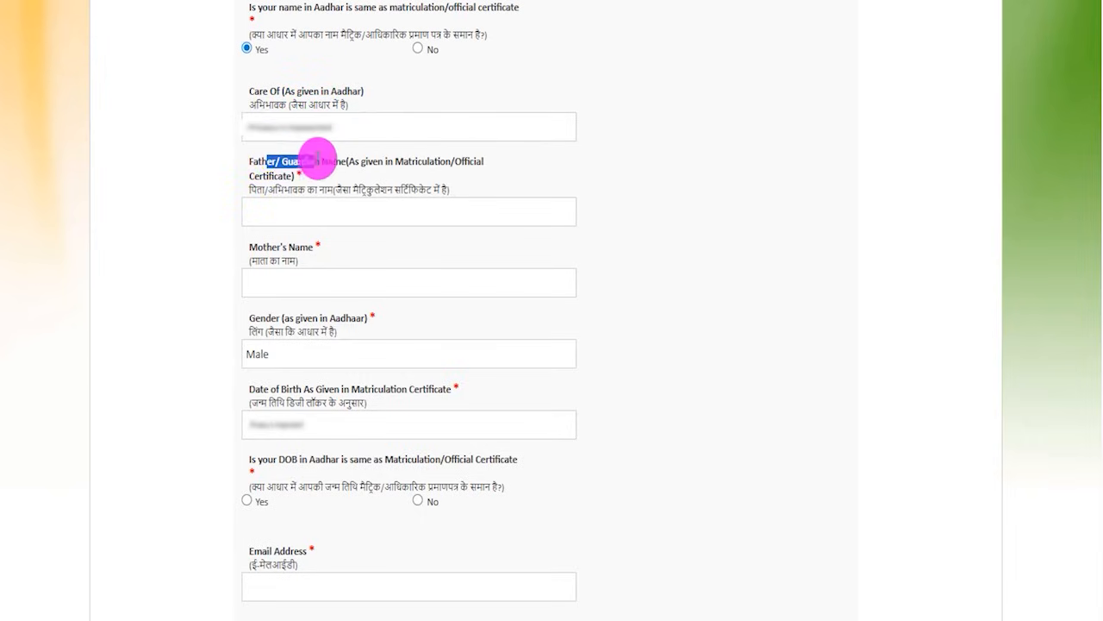
click(324, 208)
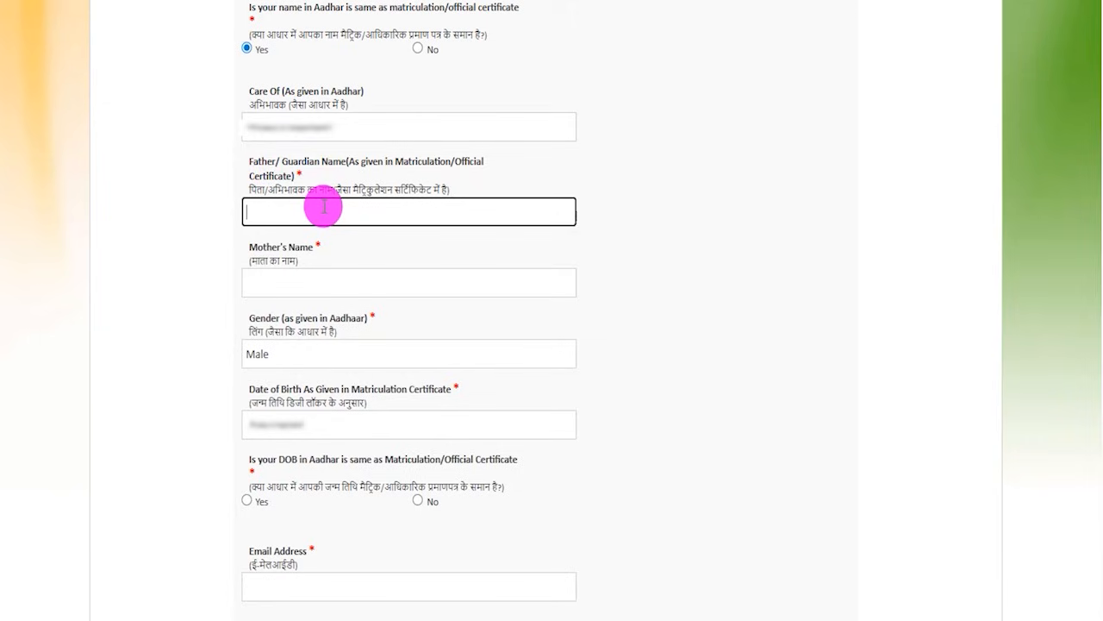
click(364, 229)
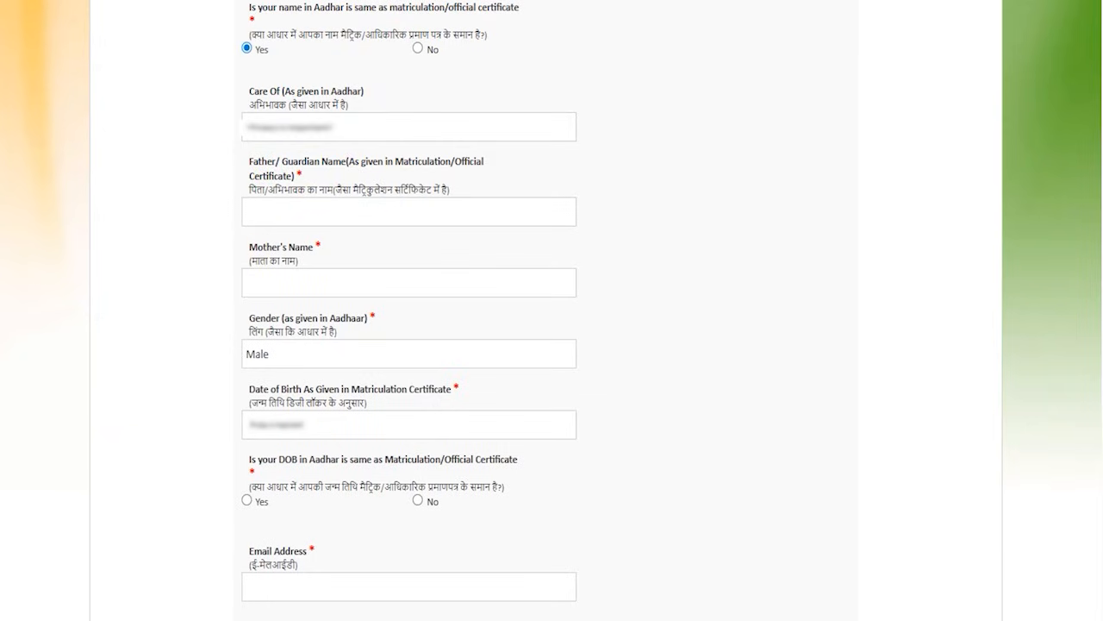
Mark the Father/Guardian Name, Mother's Name, Gender and Date of Birth fields, and the Yes option for the matching DOB.
drag(362, 163, 336, 205)
drag(270, 286, 368, 286)
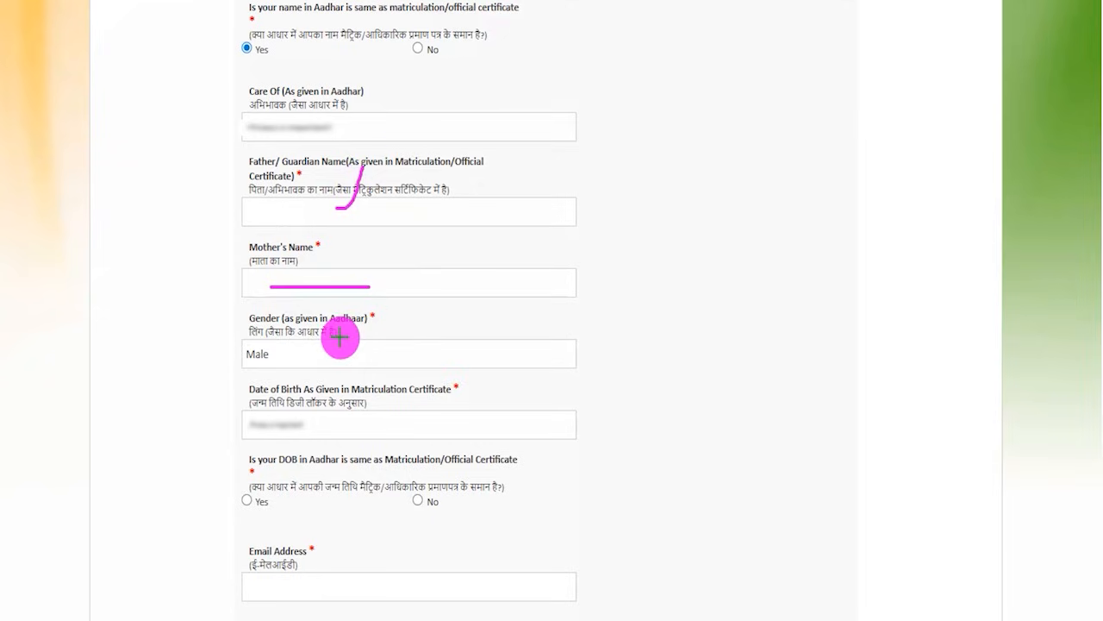
drag(333, 356, 355, 310)
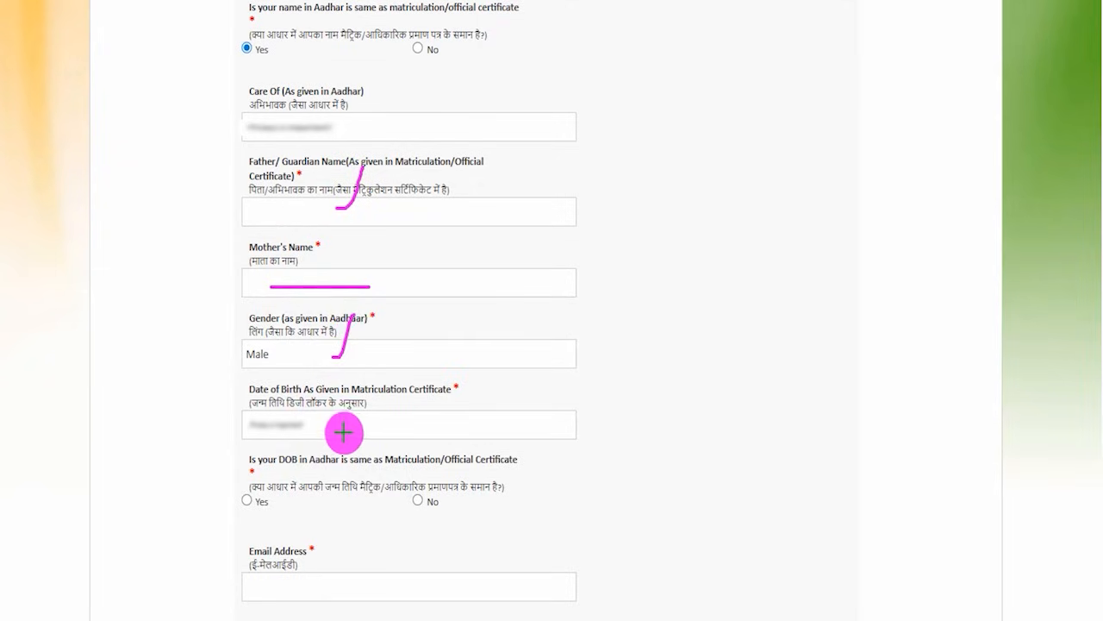
drag(251, 437, 288, 438)
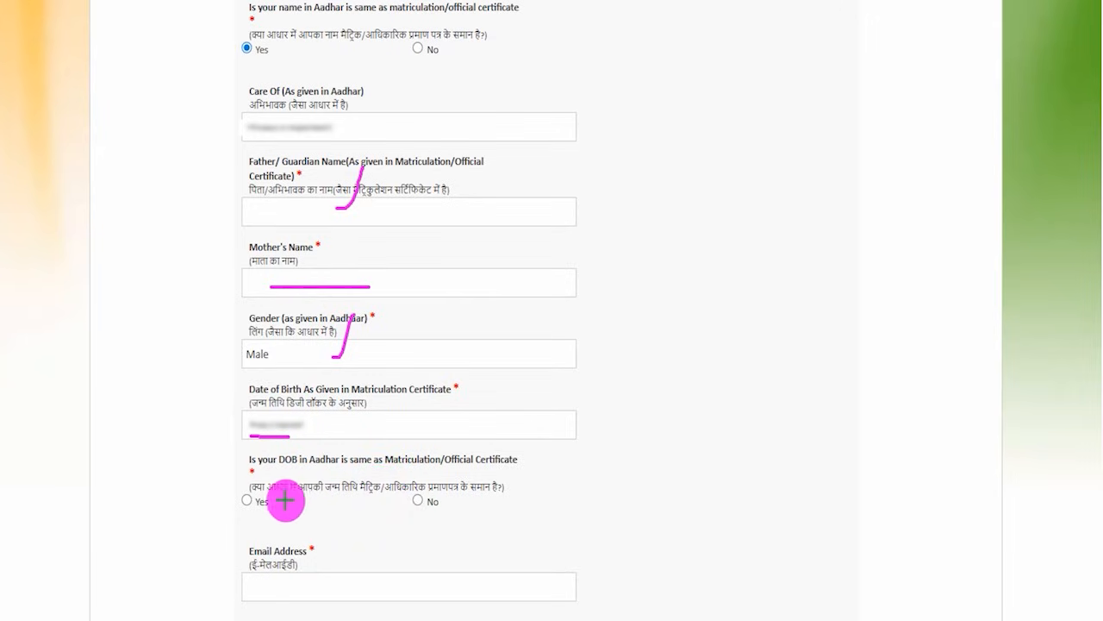
drag(247, 500, 267, 457)
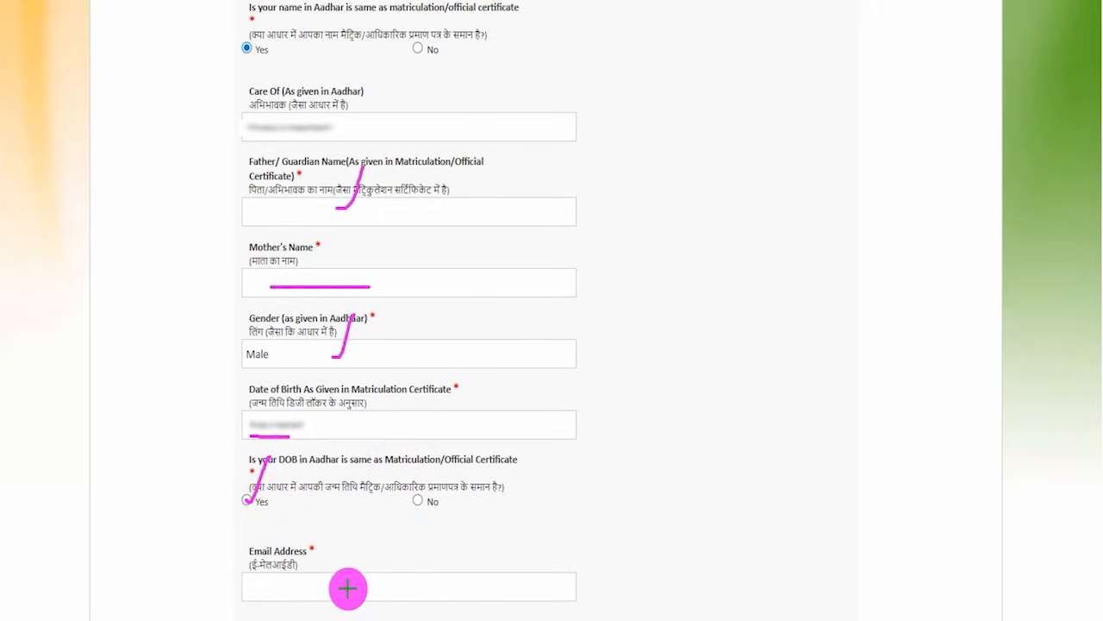
Mark the Mobile No field, DigiLocker consent checkbox, captcha and Verification Code box, and point out Submit on the registration form.
scroll(633, 49, down, 5)
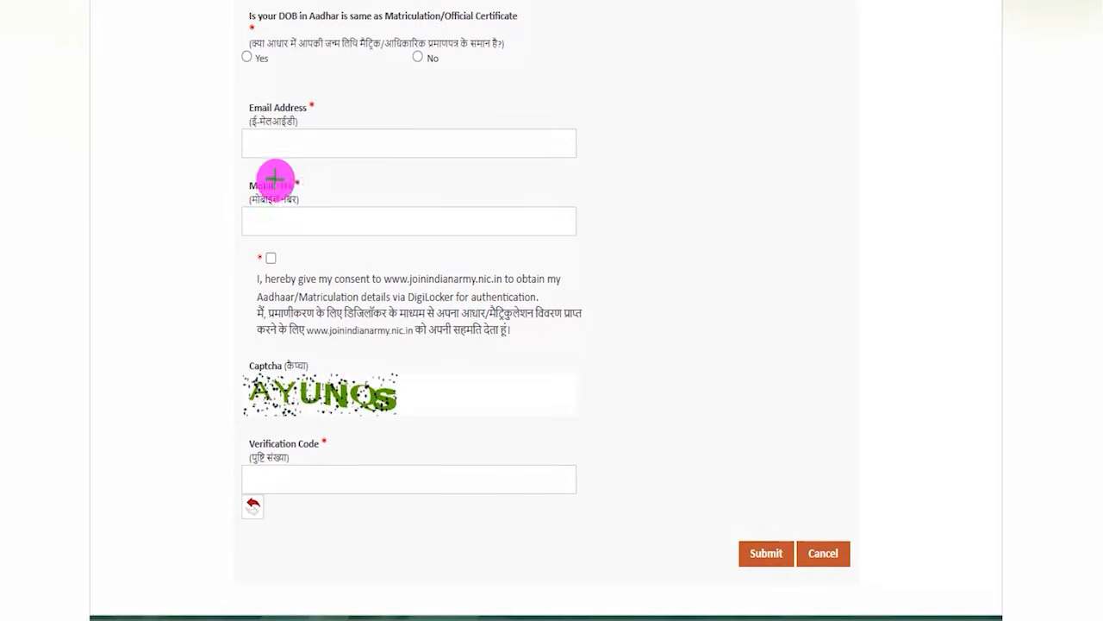
drag(296, 216, 339, 157)
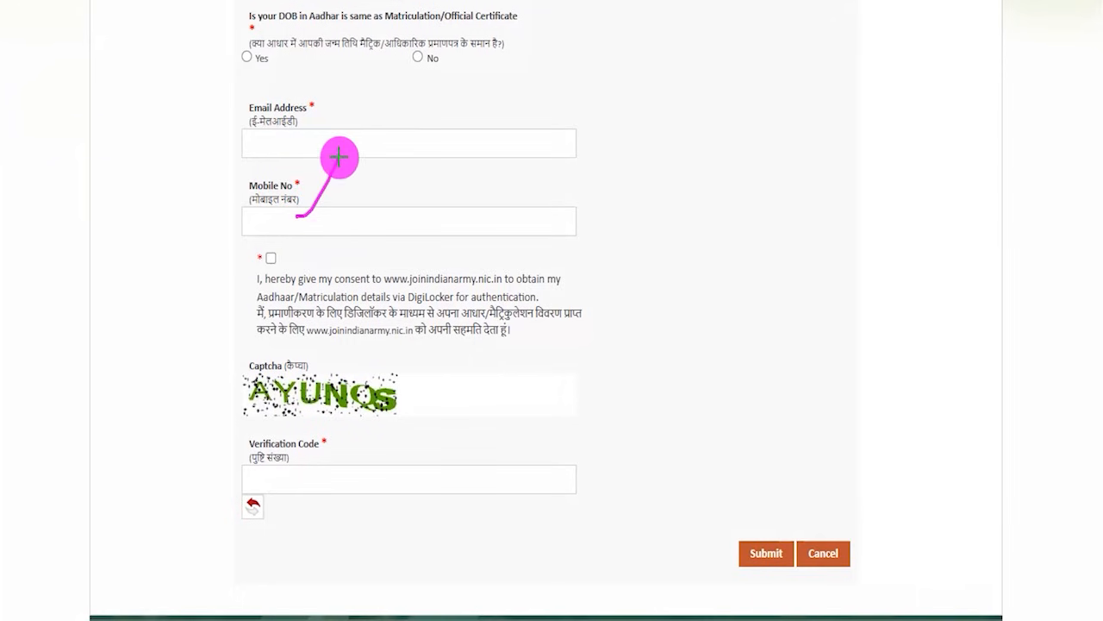
drag(271, 258, 301, 229)
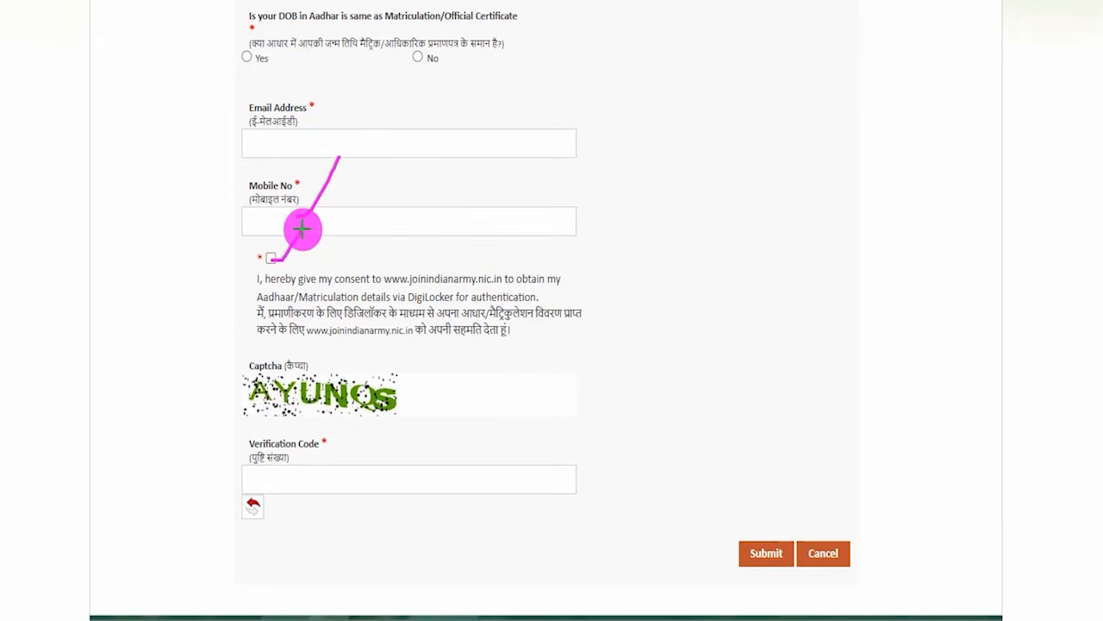
drag(290, 419, 392, 421)
drag(412, 480, 460, 402)
drag(776, 321, 768, 525)
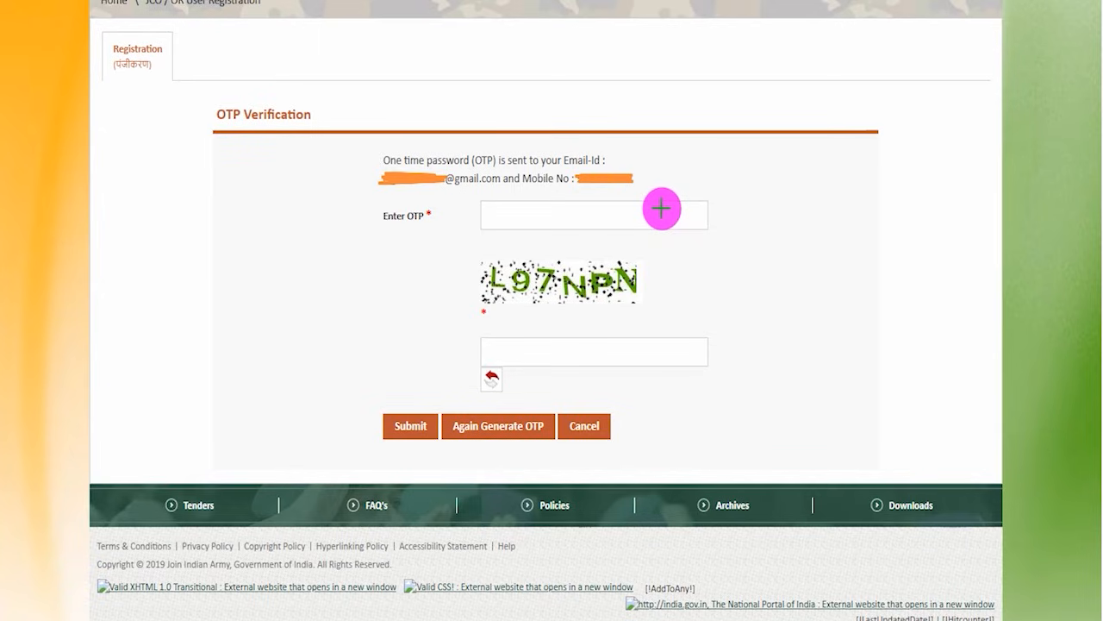
Mark the Enter OTP field, the captcha and its code box, and point out Submit on the OTP Verification form.
drag(653, 208, 683, 166)
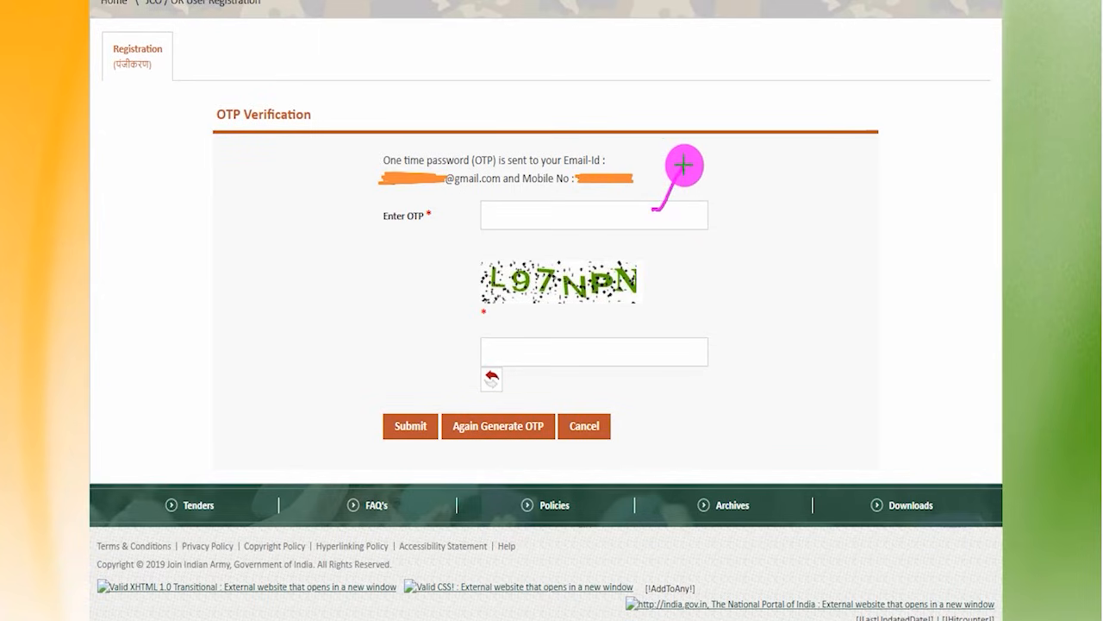
drag(546, 303, 636, 302)
drag(655, 346, 709, 283)
mouse_move(269, 302)
mouse_down()
mouse_move(374, 387)
mouse_move(388, 415)
mouse_up()
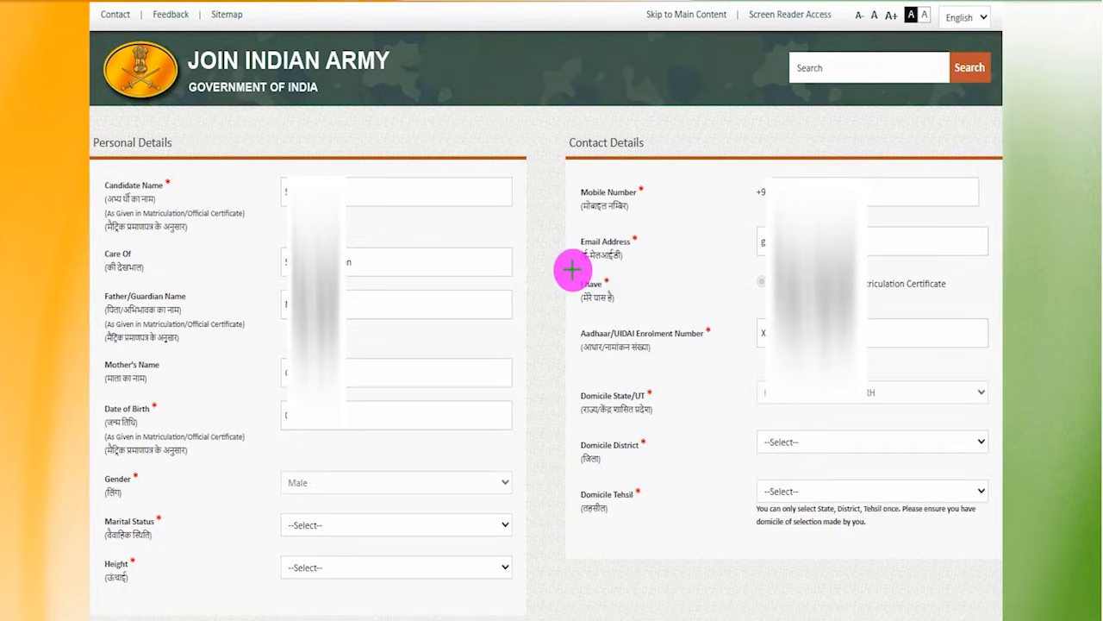
Set the marital status to Unmarried and the height to 180 in the Personal Details section.
drag(462, 119, 511, 74)
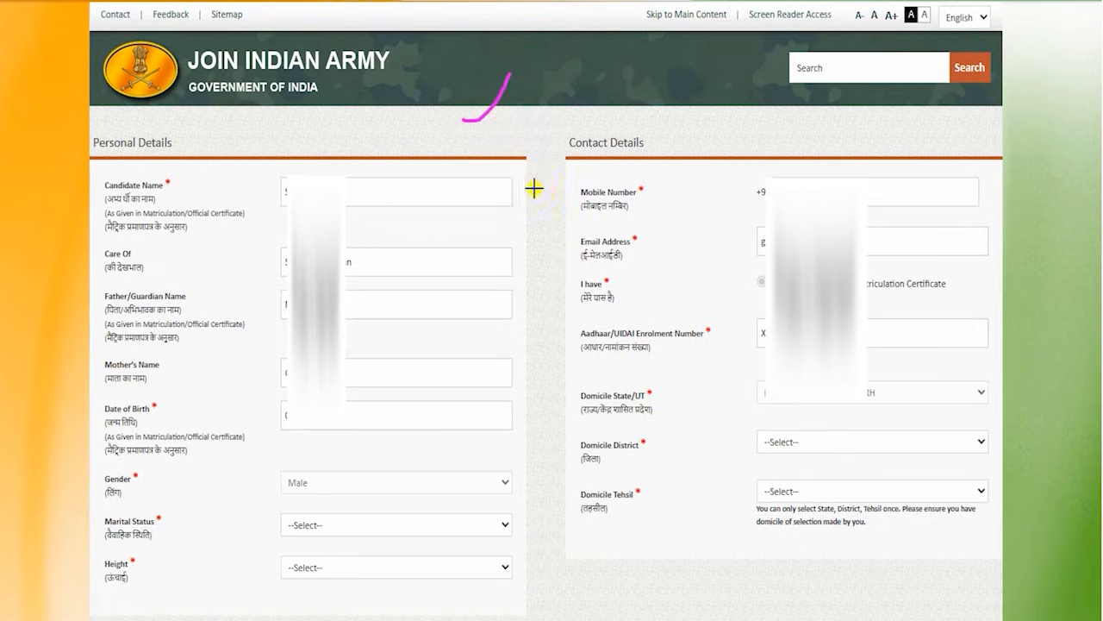
drag(535, 187, 579, 115)
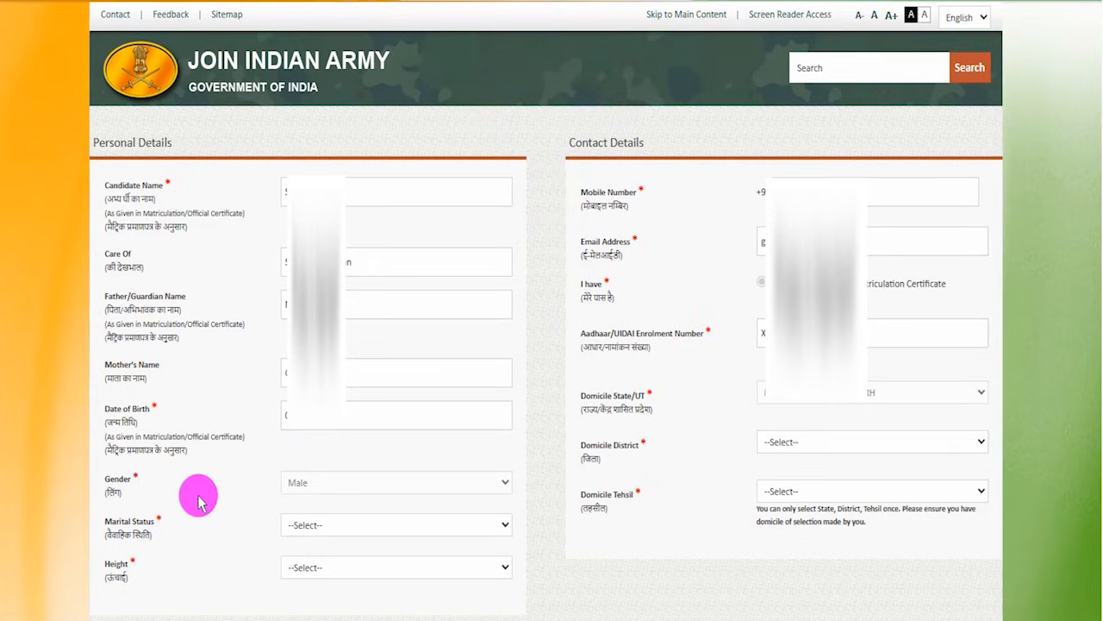
click(308, 526)
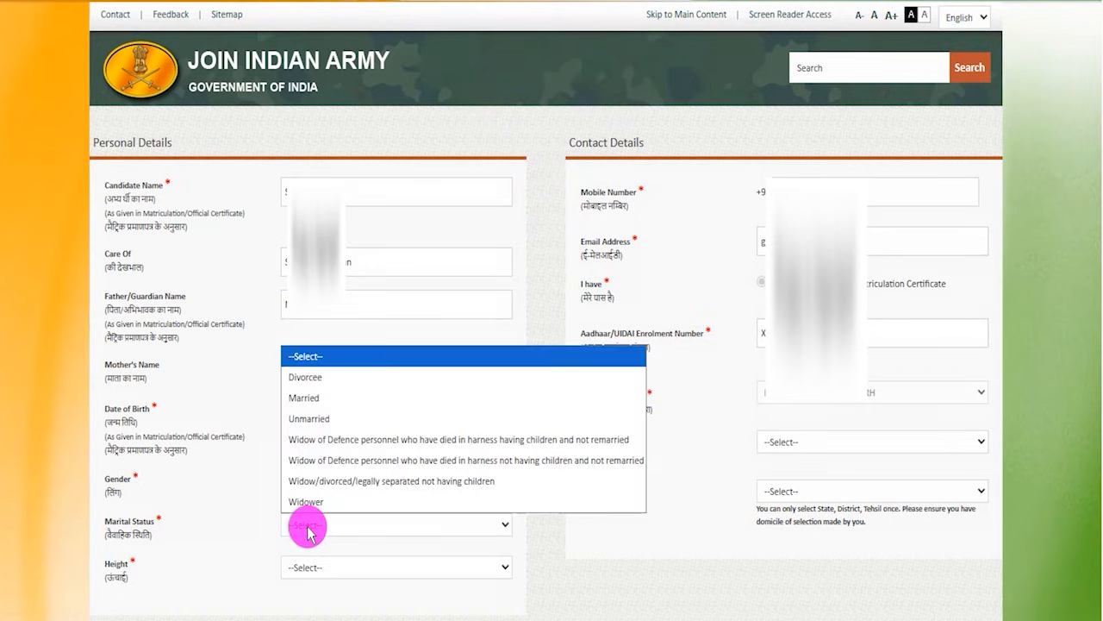
click(308, 419)
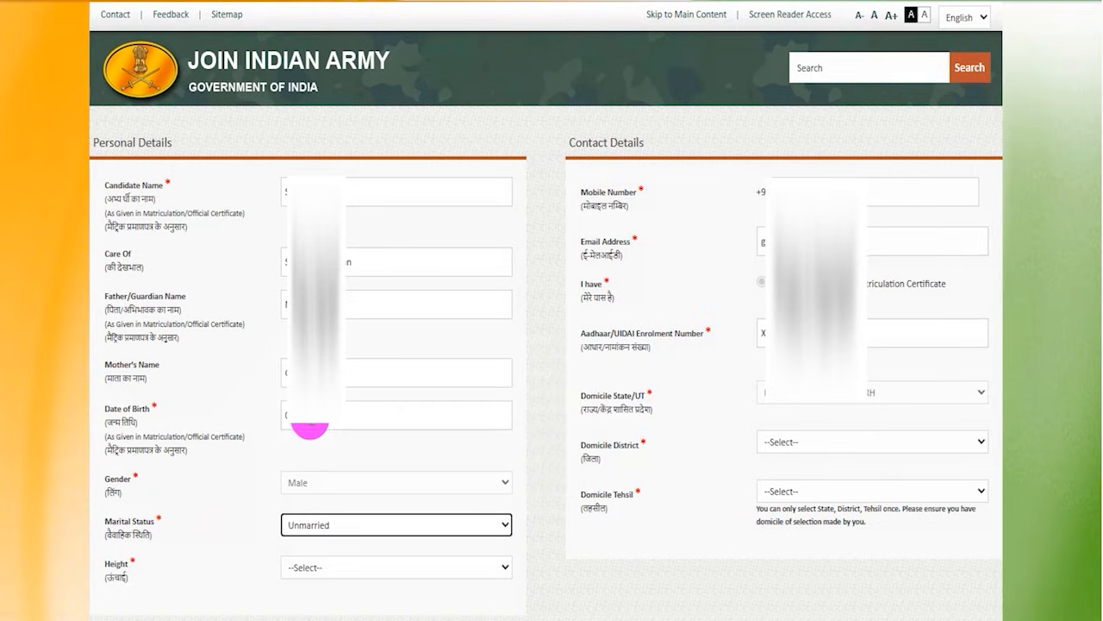
click(322, 567)
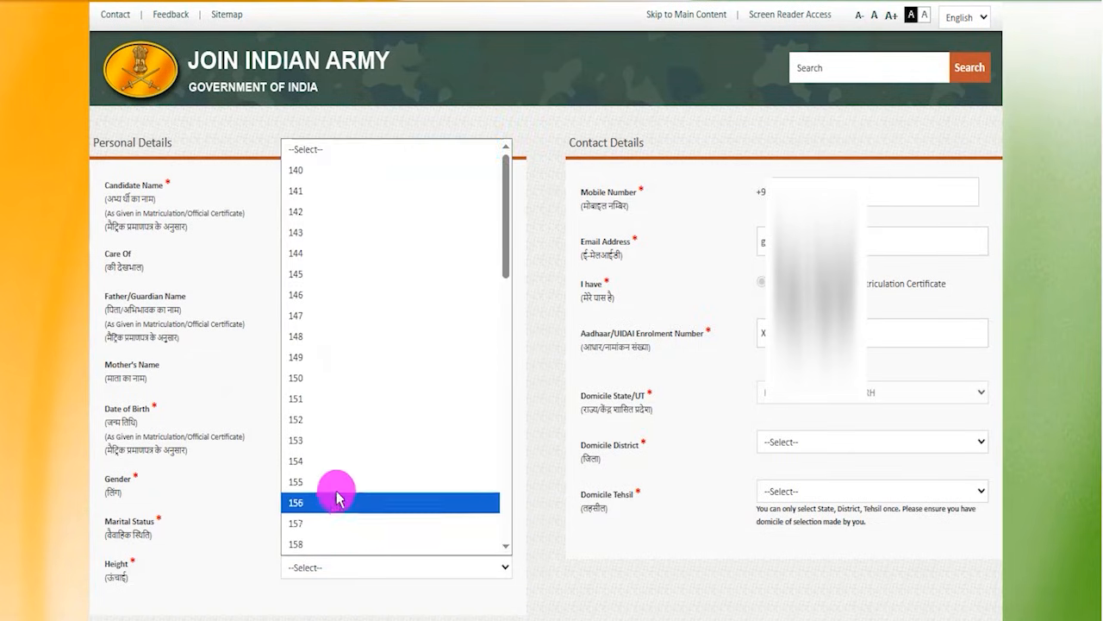
scroll(338, 480, down, 5)
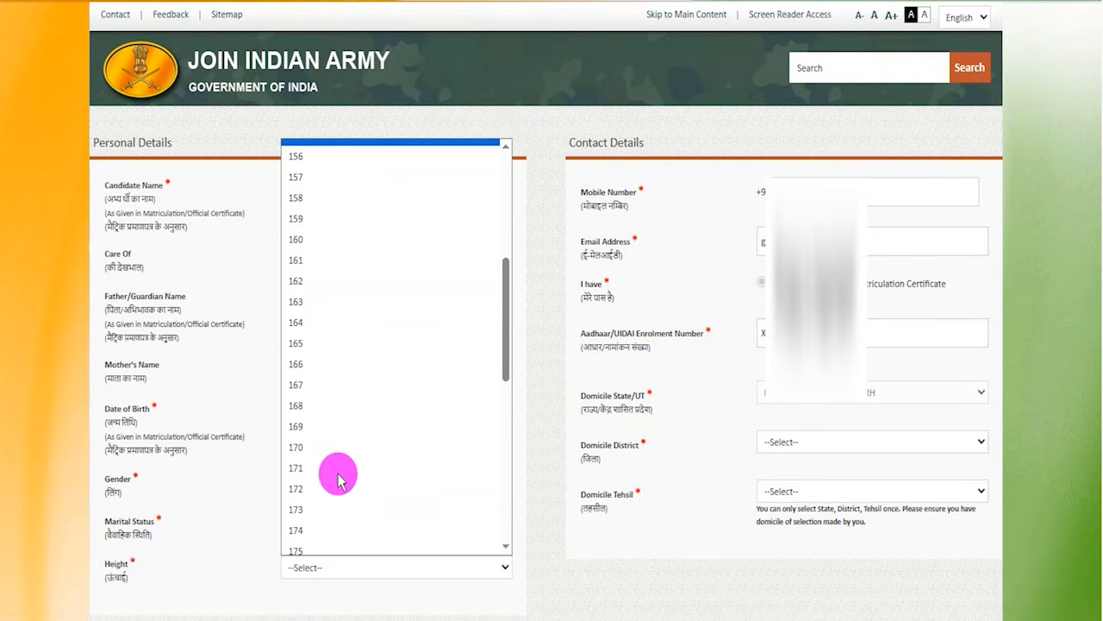
scroll(337, 477, down, 3)
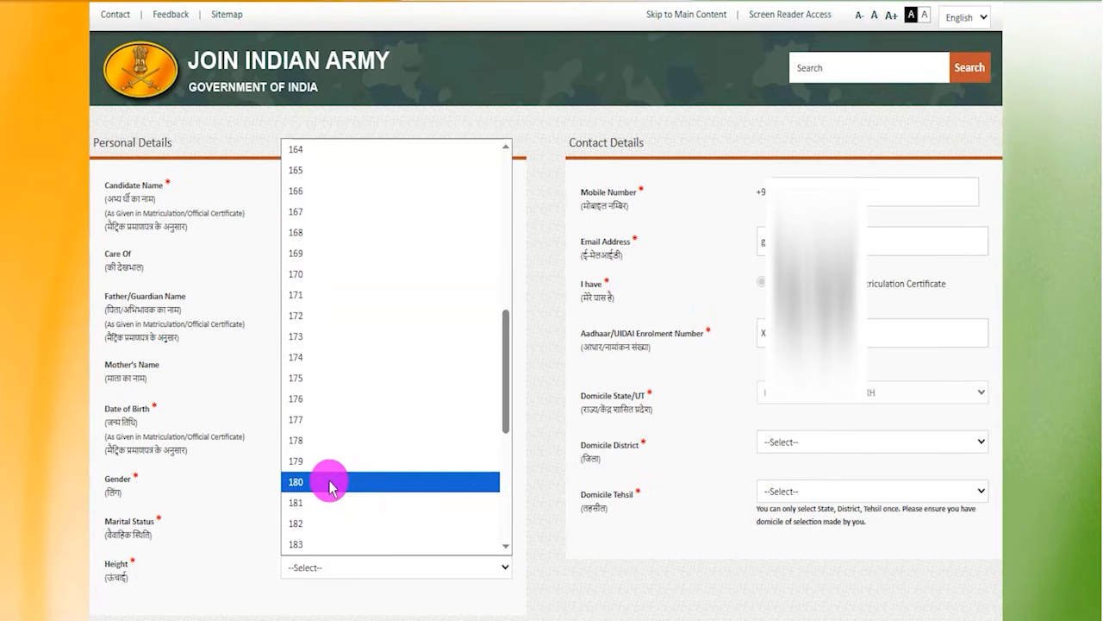
click(332, 486)
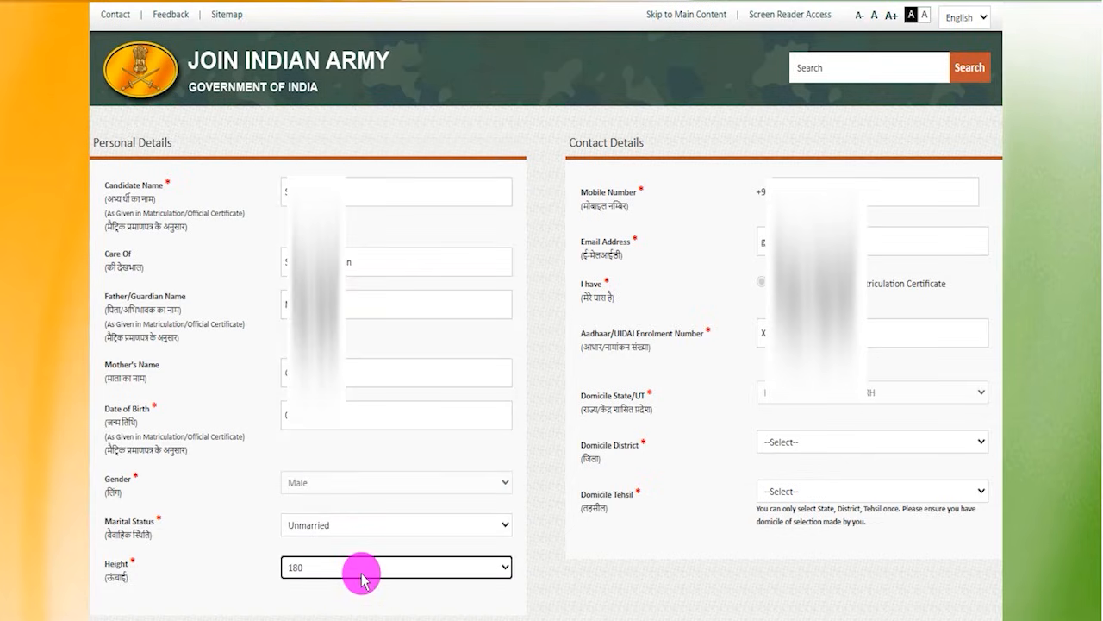
Choose the domicile district and set the domicile tehsil to Ambala in the Contact Details section.
click(785, 446)
click(791, 46)
click(796, 456)
click(763, 491)
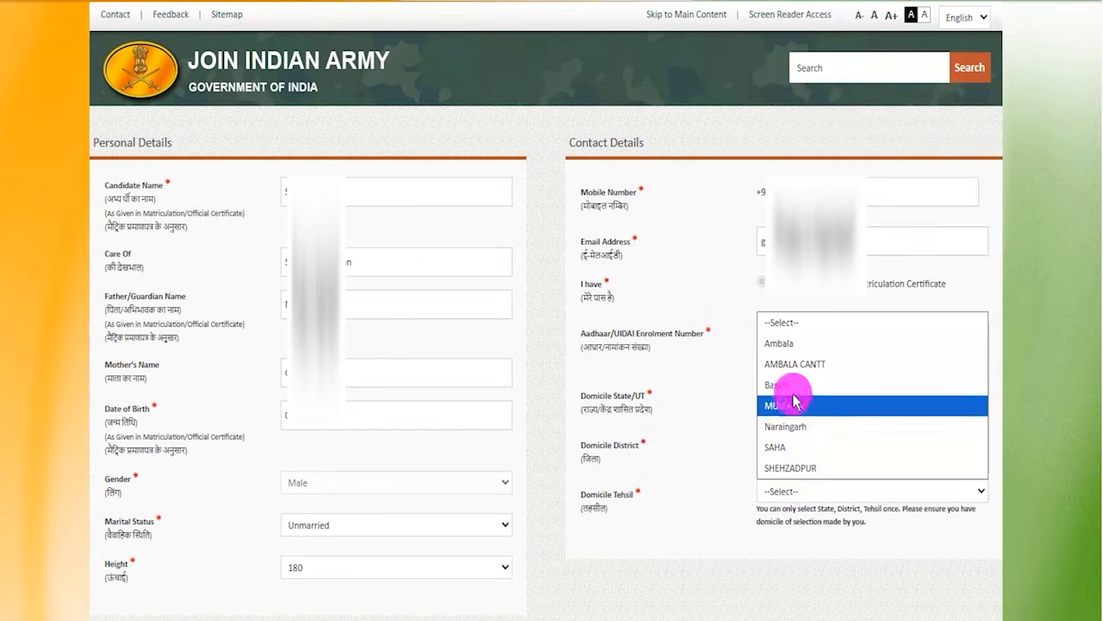
click(785, 345)
Set the qualifying course to GRADUATION with status Passed, and the Matriculation/10th Board to CBSE in Education Details.
scroll(359, 184, down, 6)
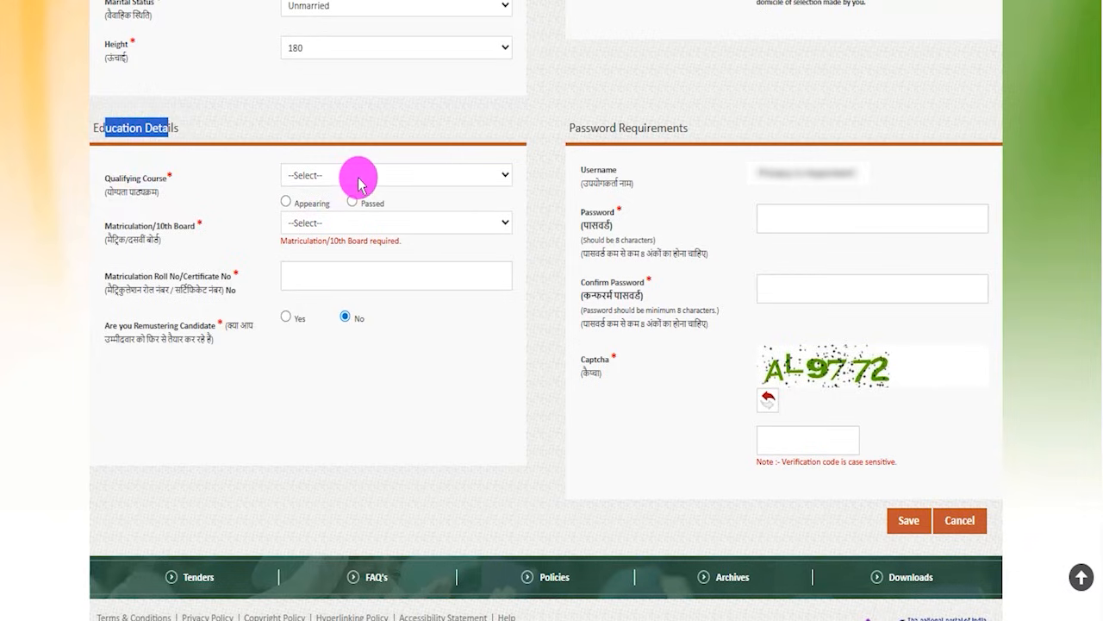
click(552, 152)
drag(96, 126, 160, 130)
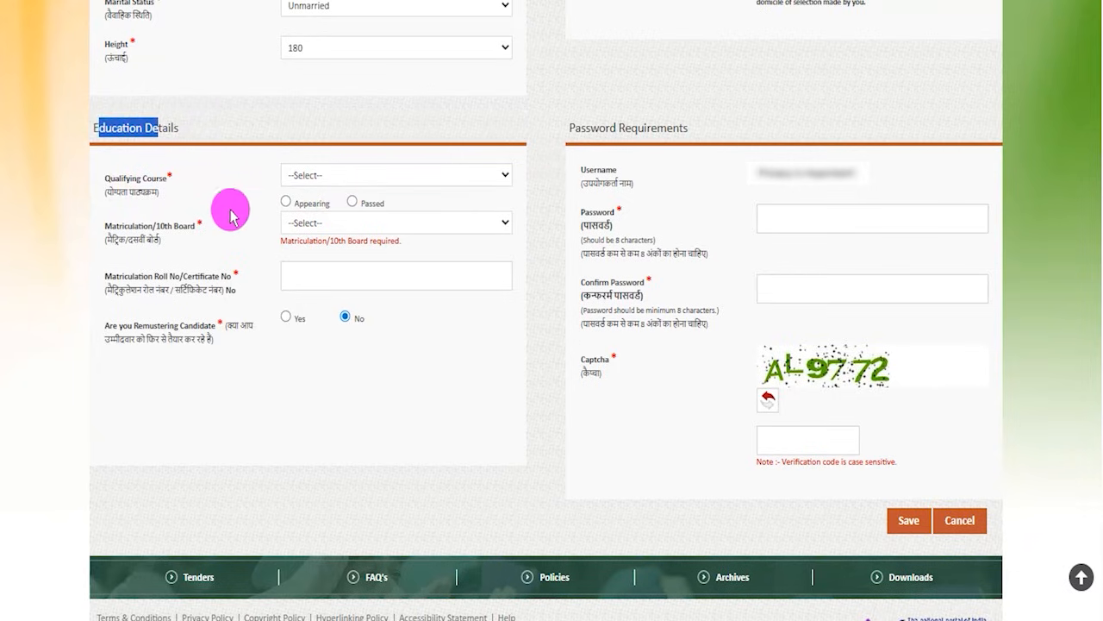
click(323, 175)
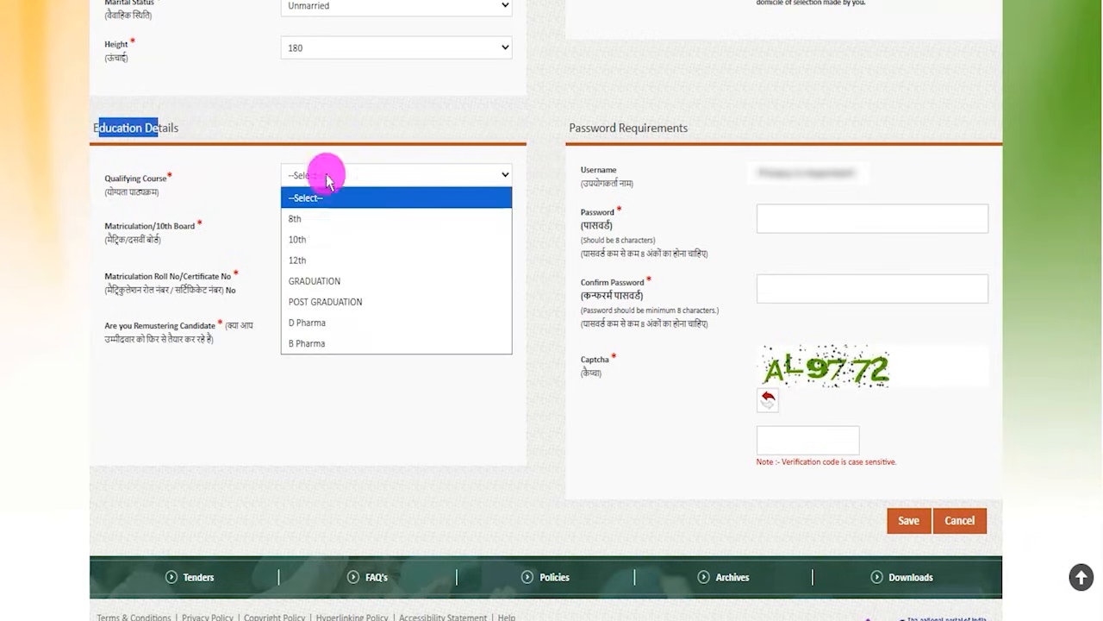
click(315, 282)
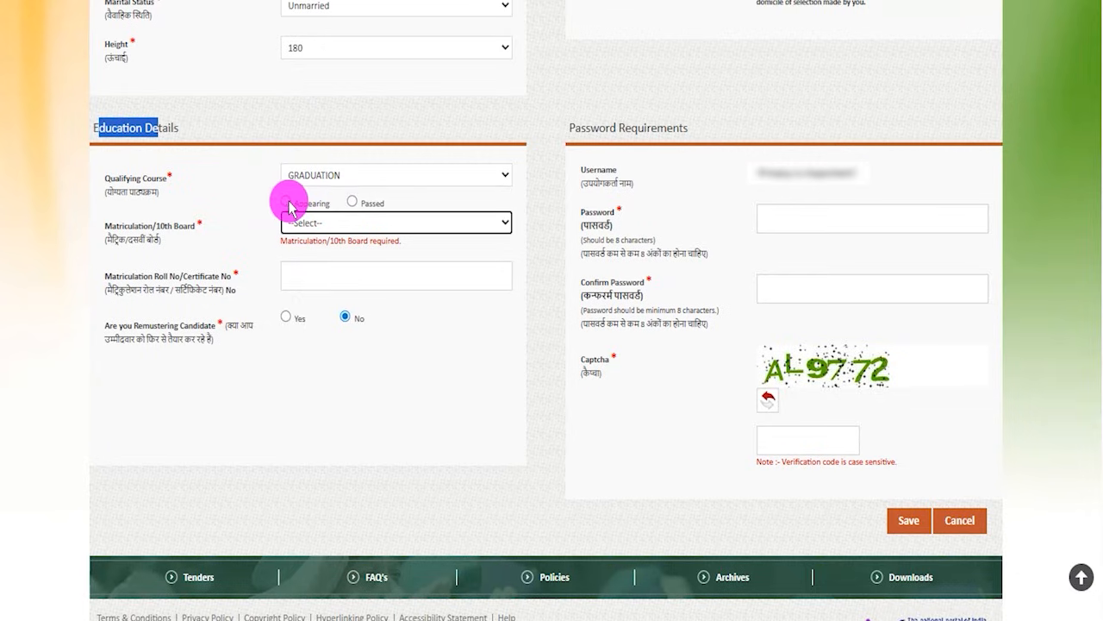
click(351, 203)
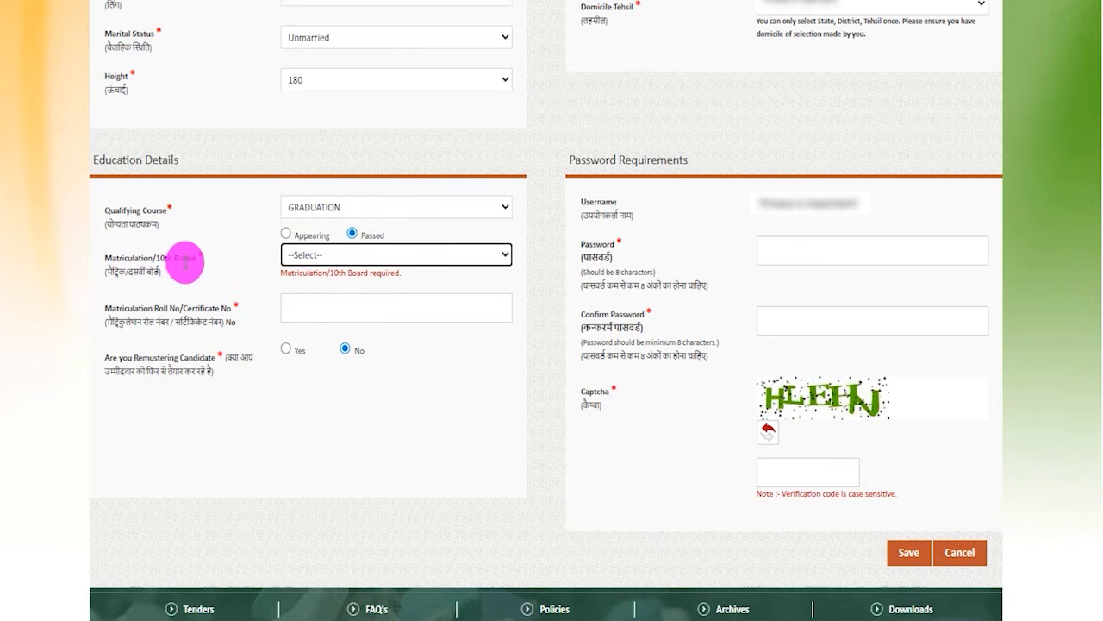
click(357, 257)
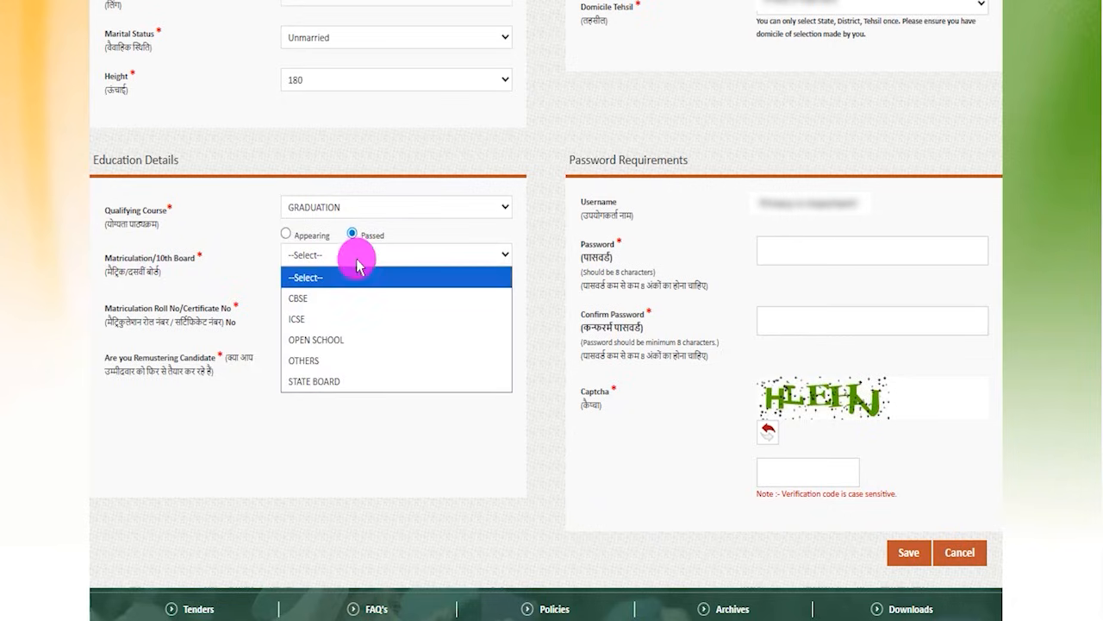
click(314, 297)
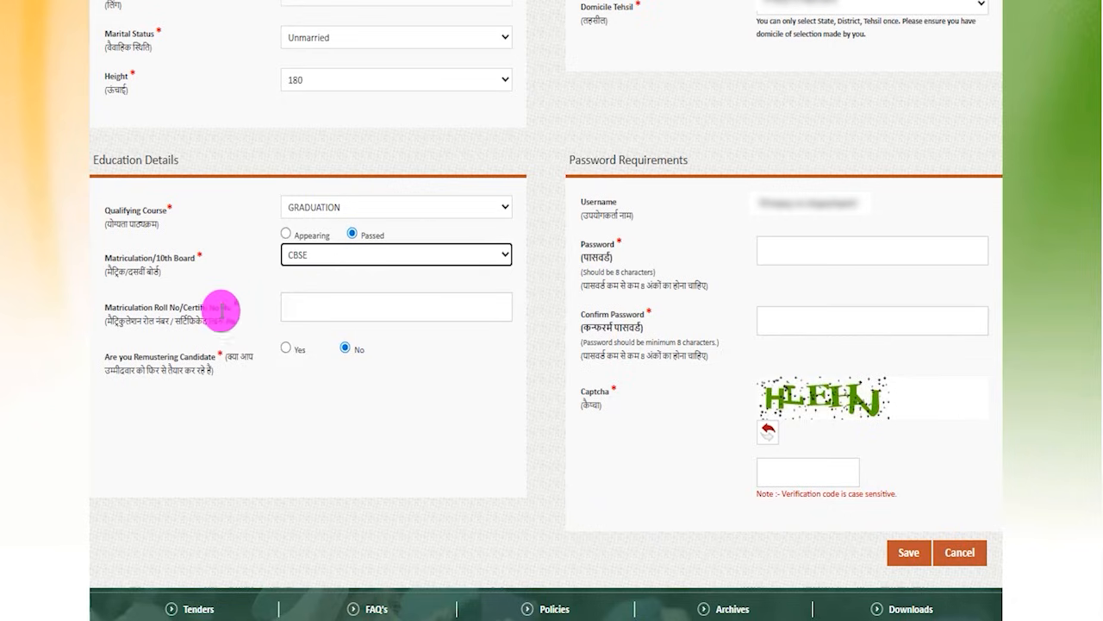
Highlight the Matriculation Roll No/Certificate No field and mark the Yes/No options for Remustering Candidate.
drag(113, 307, 239, 308)
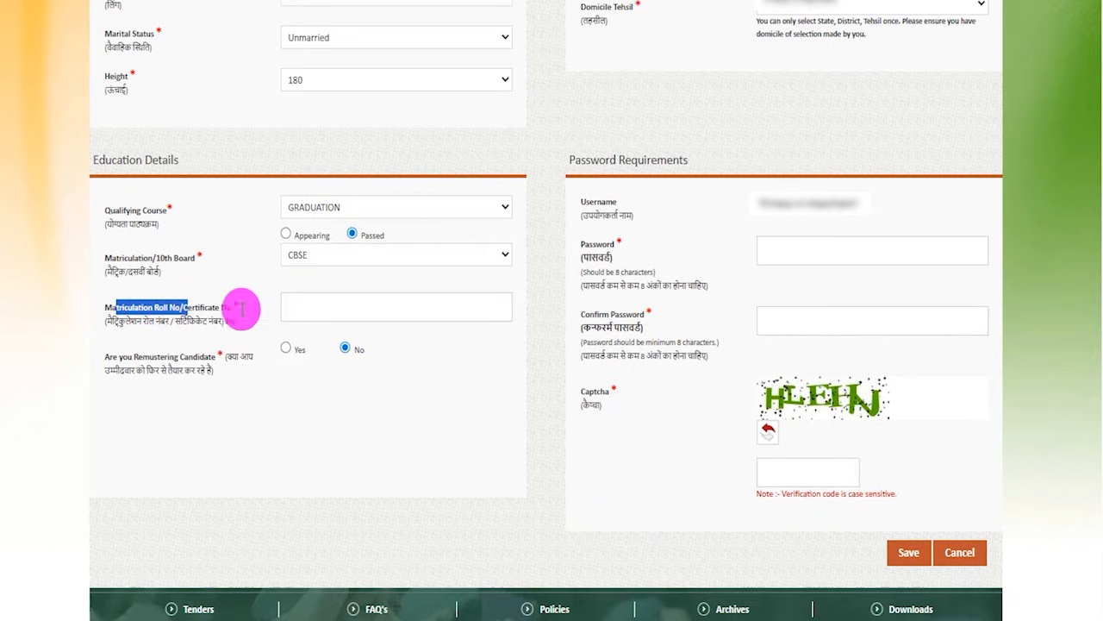
click(350, 308)
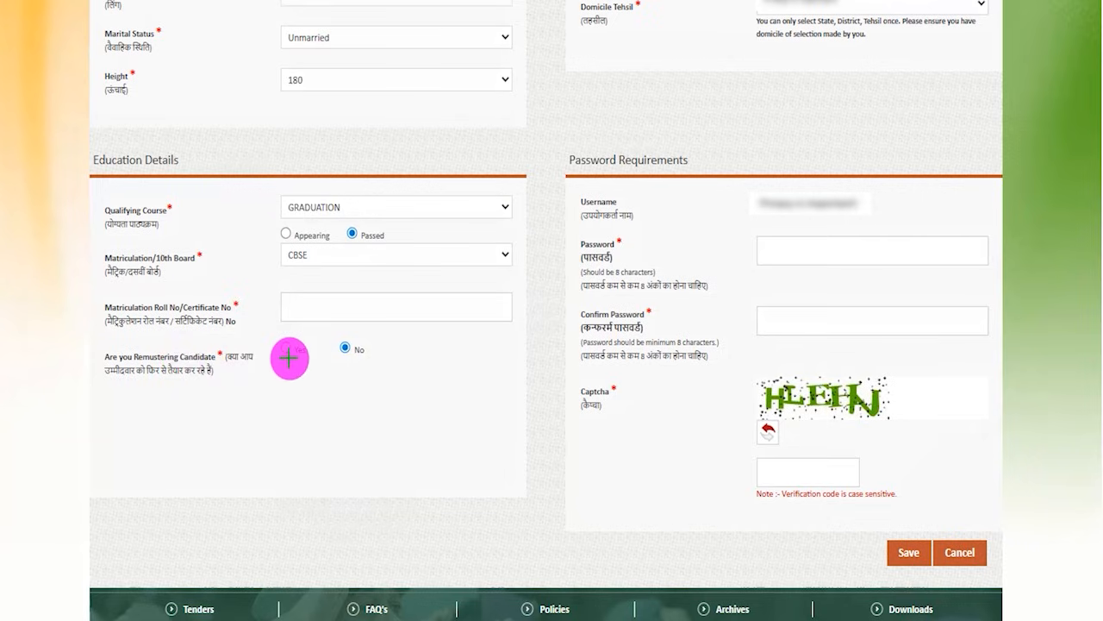
mouse_move(286, 347)
mouse_down()
mouse_move(299, 322)
mouse_move(377, 312)
mouse_up()
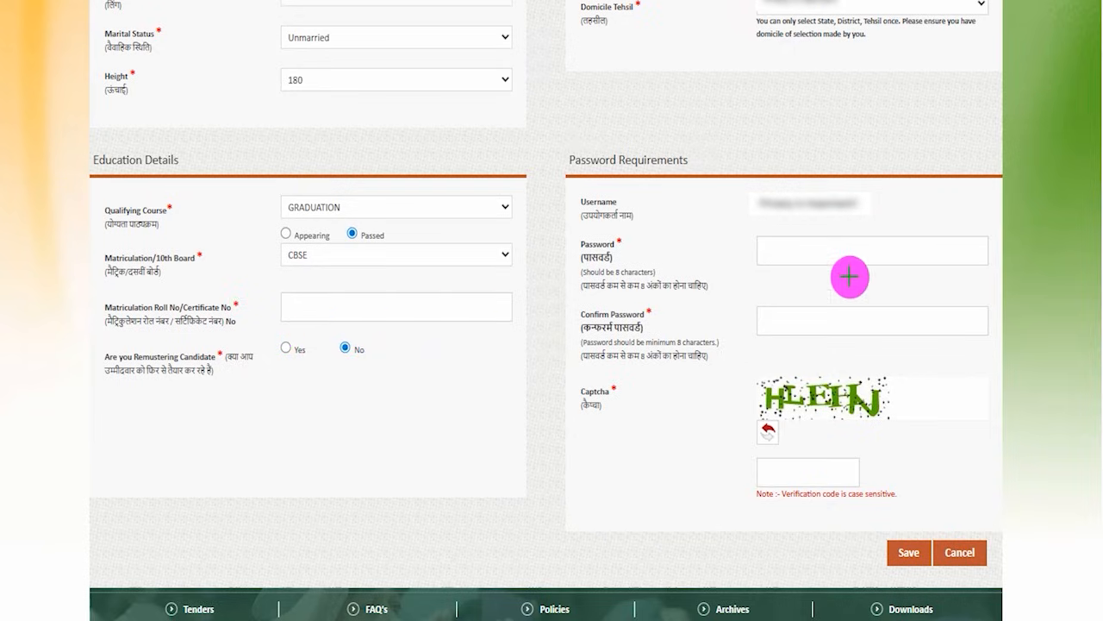
Mark the Password field, its 8-character requirement and the Confirm Password field in the Password Requirements section.
drag(860, 249, 891, 203)
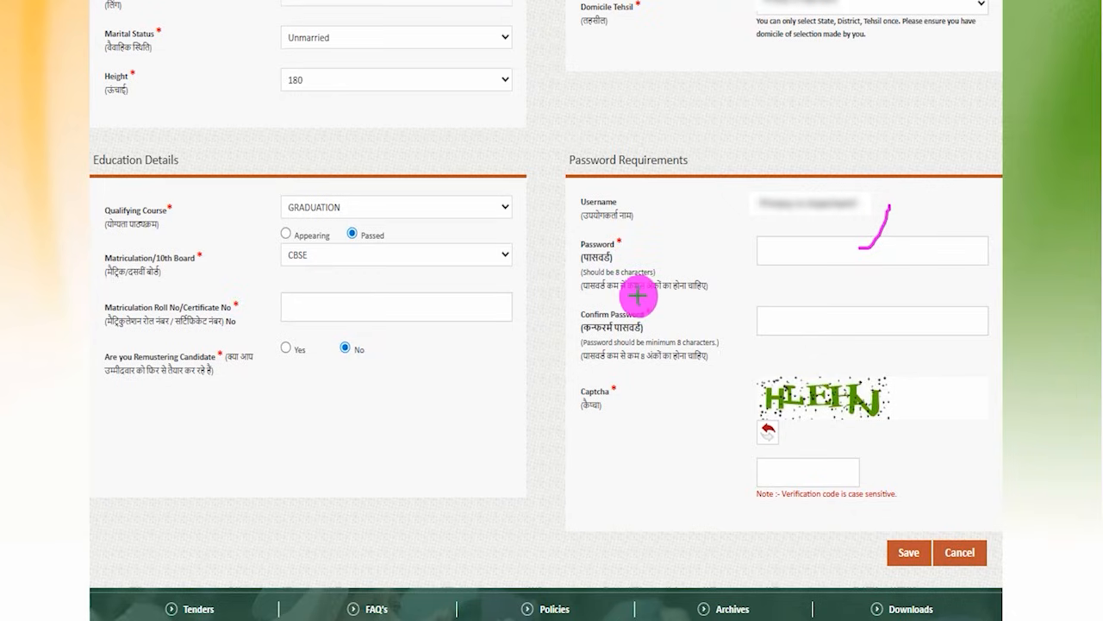
drag(630, 295, 669, 285)
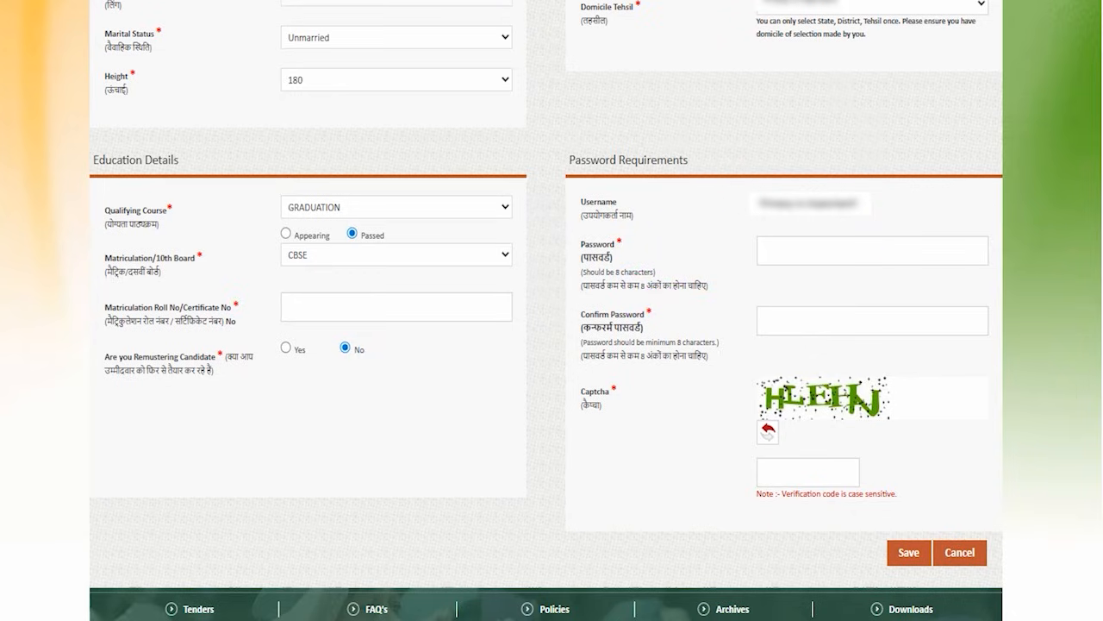
drag(846, 248, 878, 202)
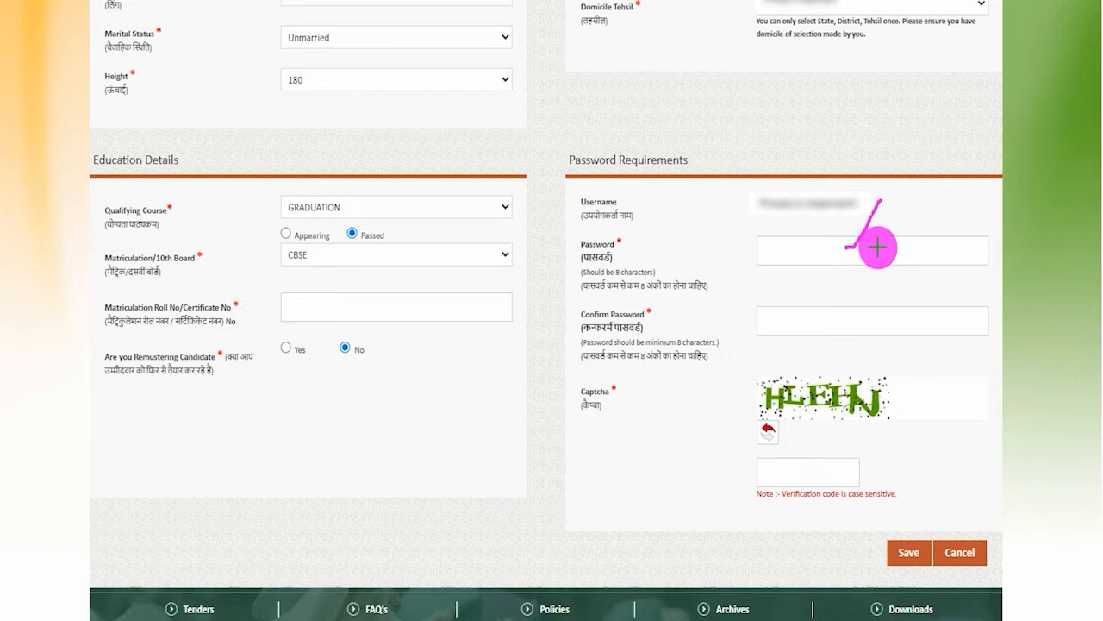
drag(783, 324, 824, 279)
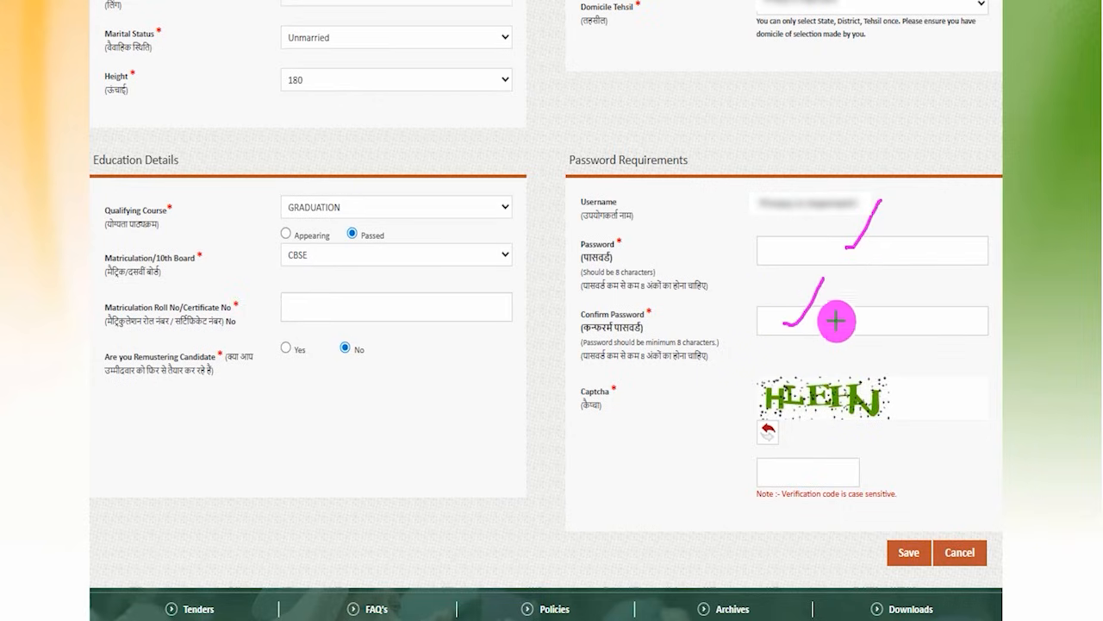
drag(828, 320, 878, 317)
Mark the captcha and its verification code box, and point out Save on the registration form.
drag(804, 419, 896, 418)
drag(814, 472, 862, 425)
drag(988, 372, 921, 533)
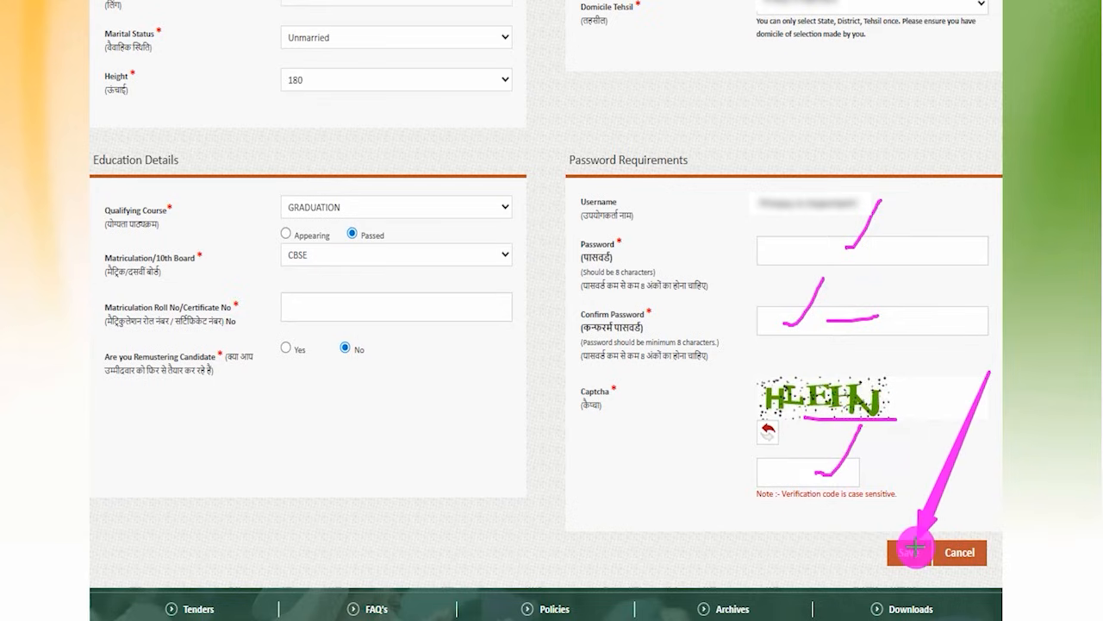
click(920, 548)
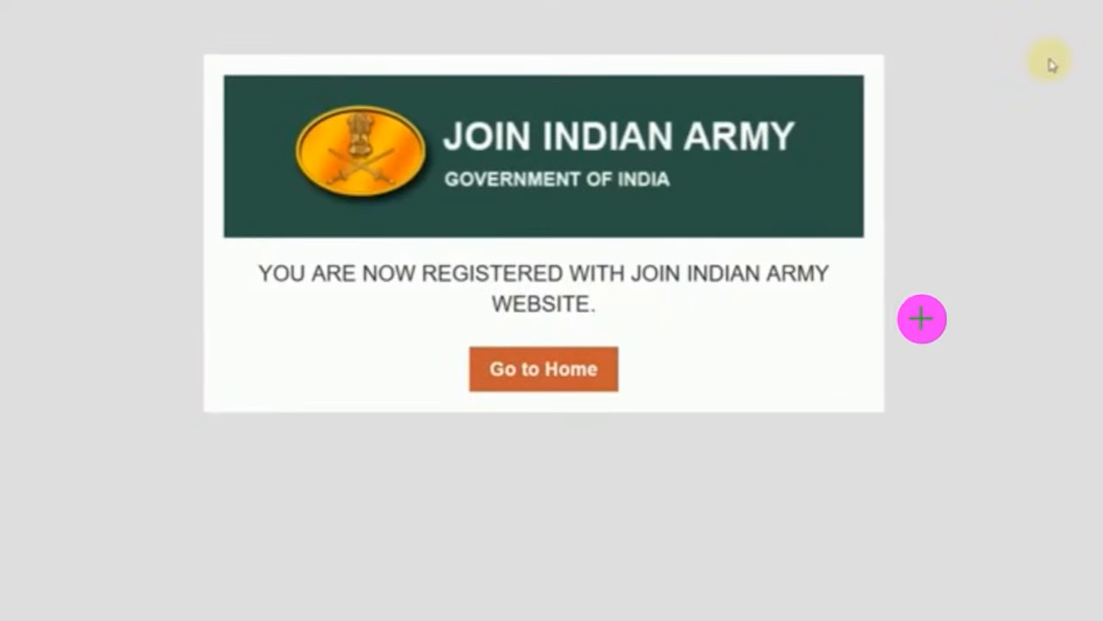
Mark the registration confirmation message and point out Go to Home.
drag(865, 291, 905, 185)
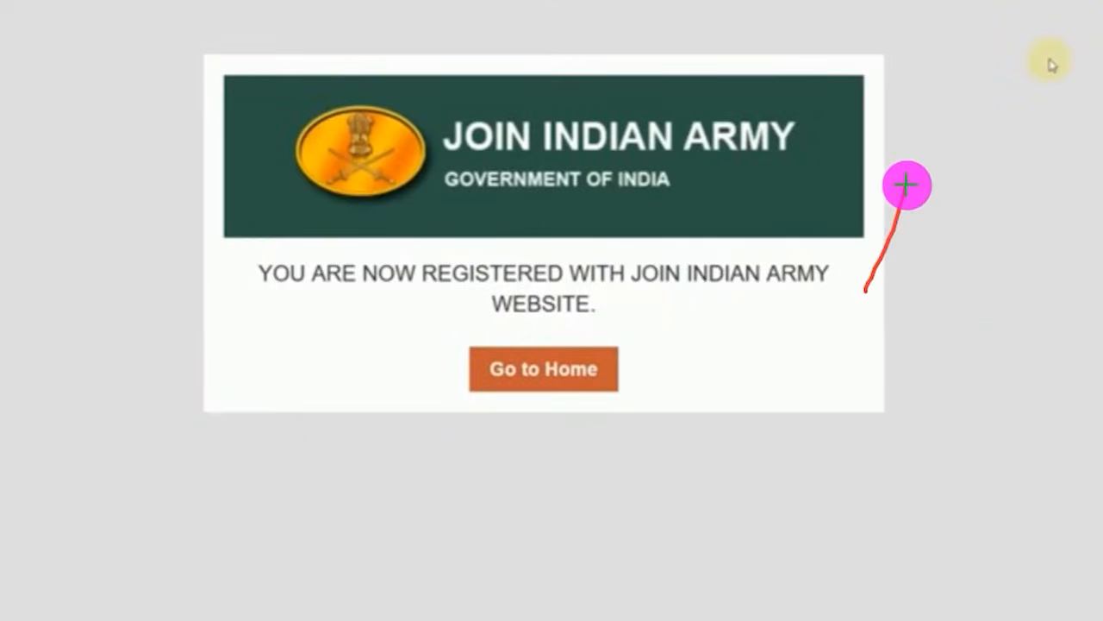
drag(905, 354, 635, 367)
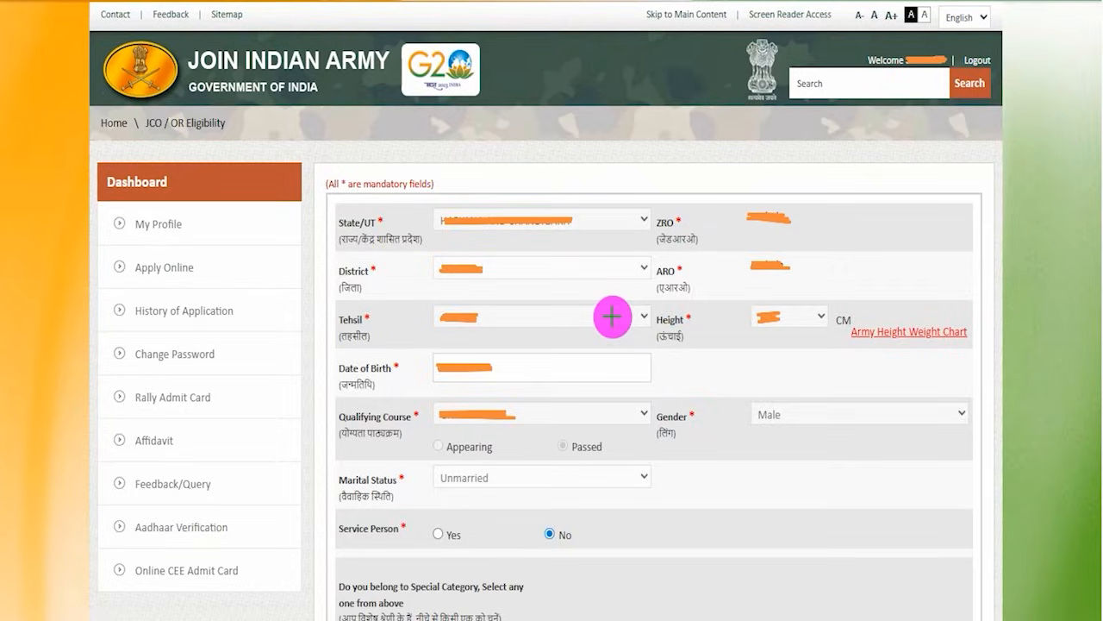
Mark the State/UT, District, Tehsil, Date of Birth, Height and Qualifying Course fields on the JCO / OR Eligibility form.
drag(559, 135, 587, 82)
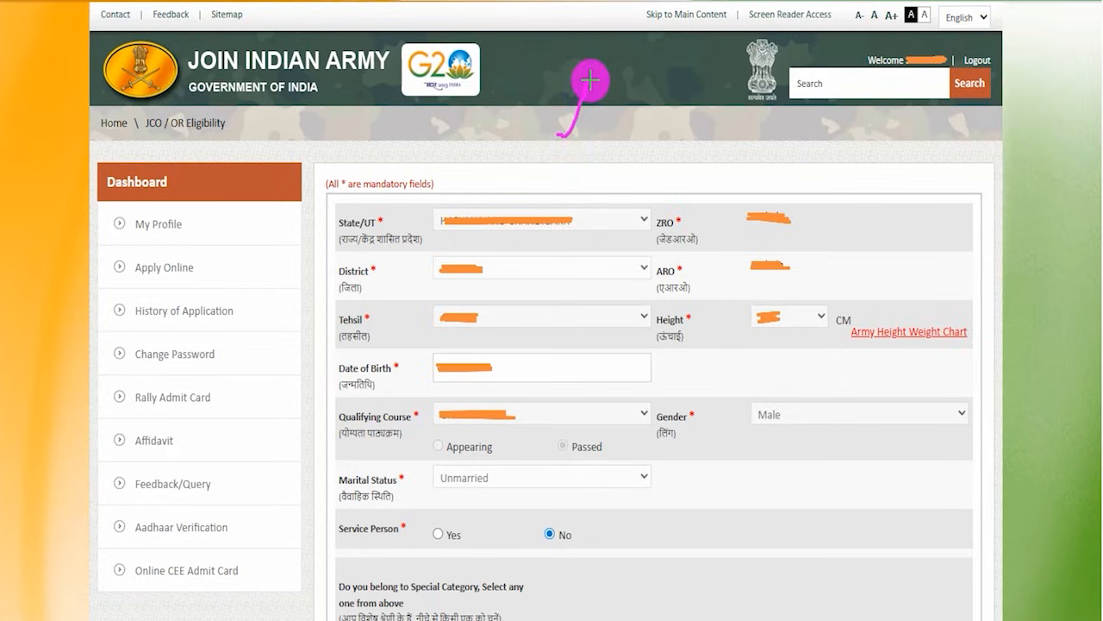
drag(618, 224, 641, 185)
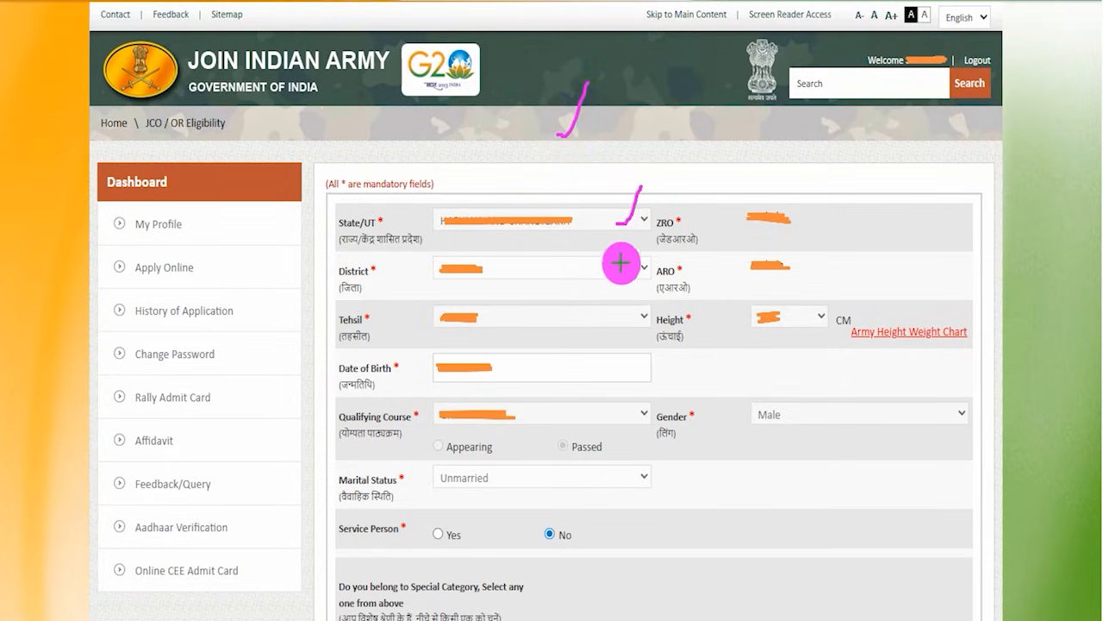
drag(618, 272, 639, 234)
drag(610, 314, 624, 280)
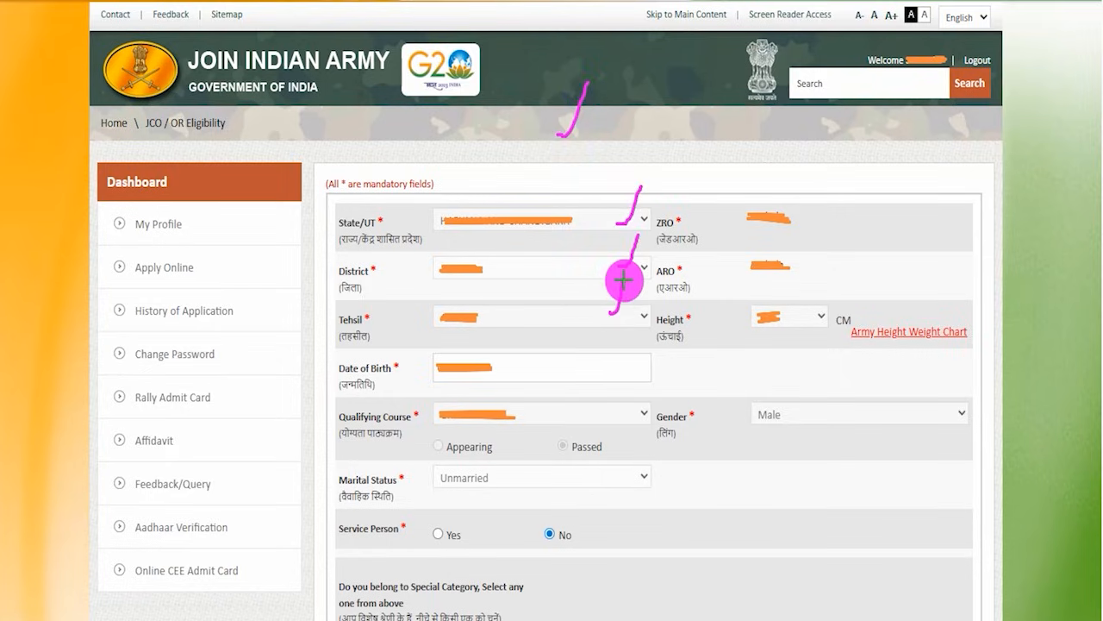
drag(603, 372, 648, 331)
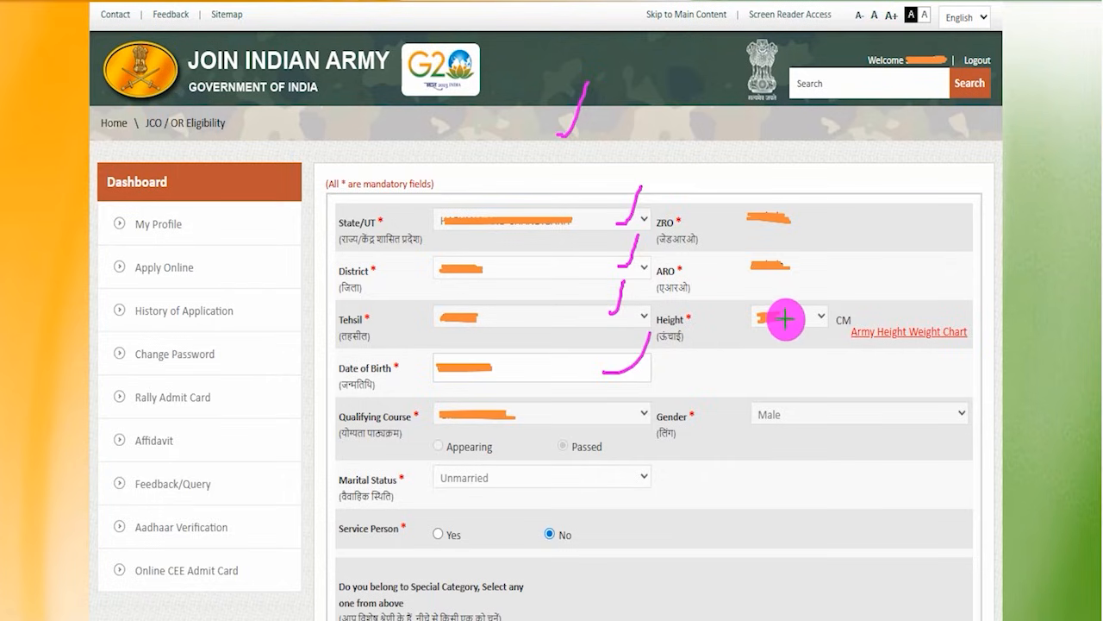
drag(780, 320, 796, 280)
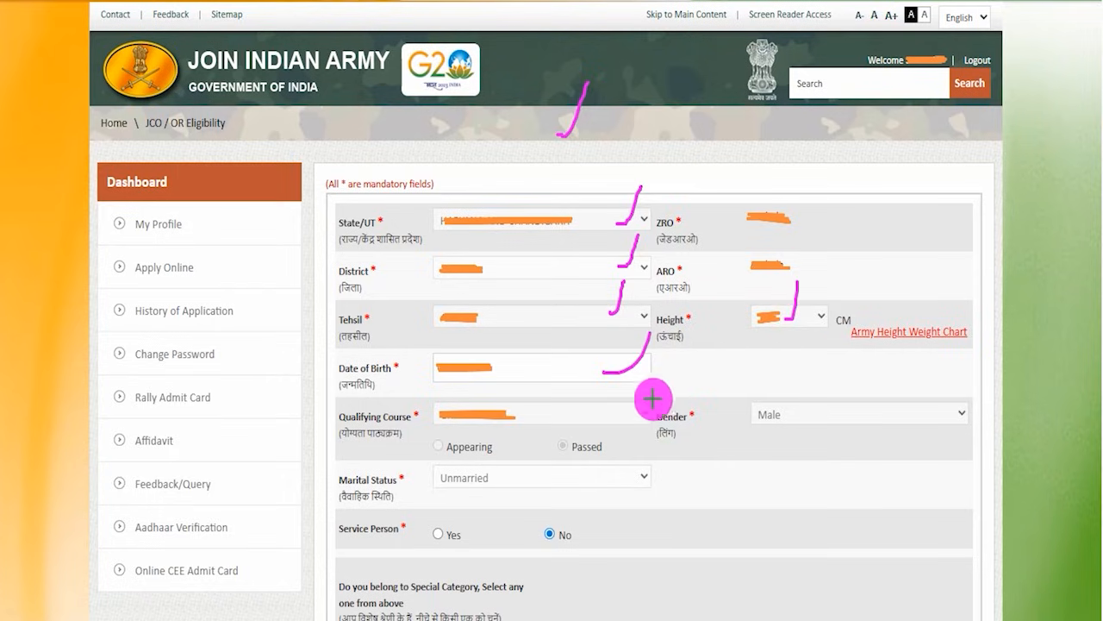
drag(612, 411, 642, 375)
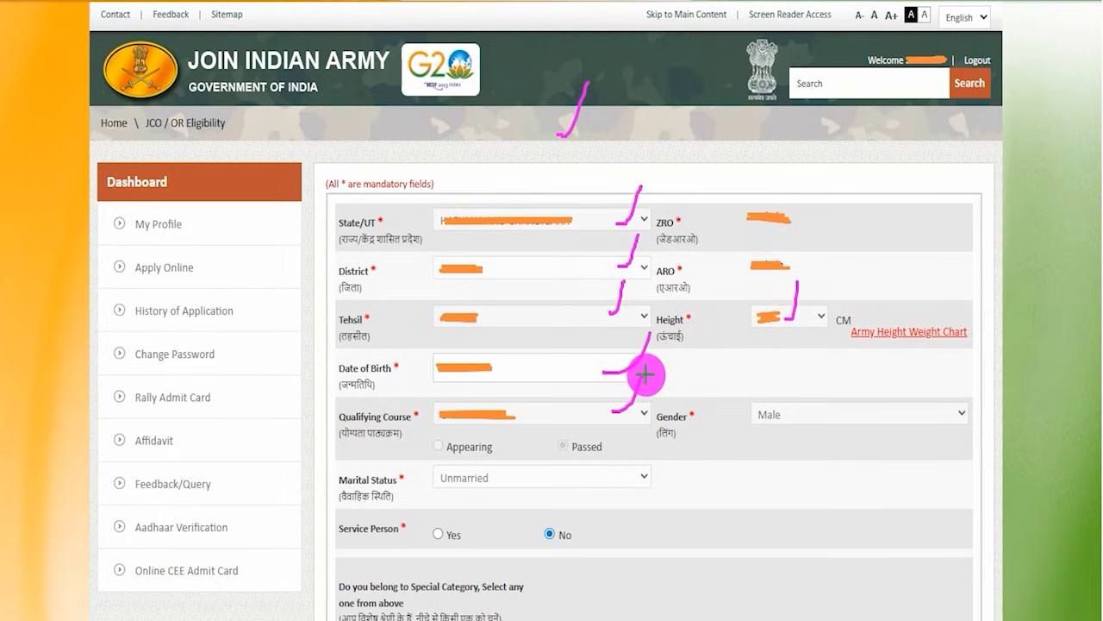
Underline Service Person, mark its Yes and No options, and highlight the Hindi note for the Special Category question.
mouse_move(333, 542)
mouse_down()
mouse_move(381, 539)
mouse_move(451, 497)
mouse_up()
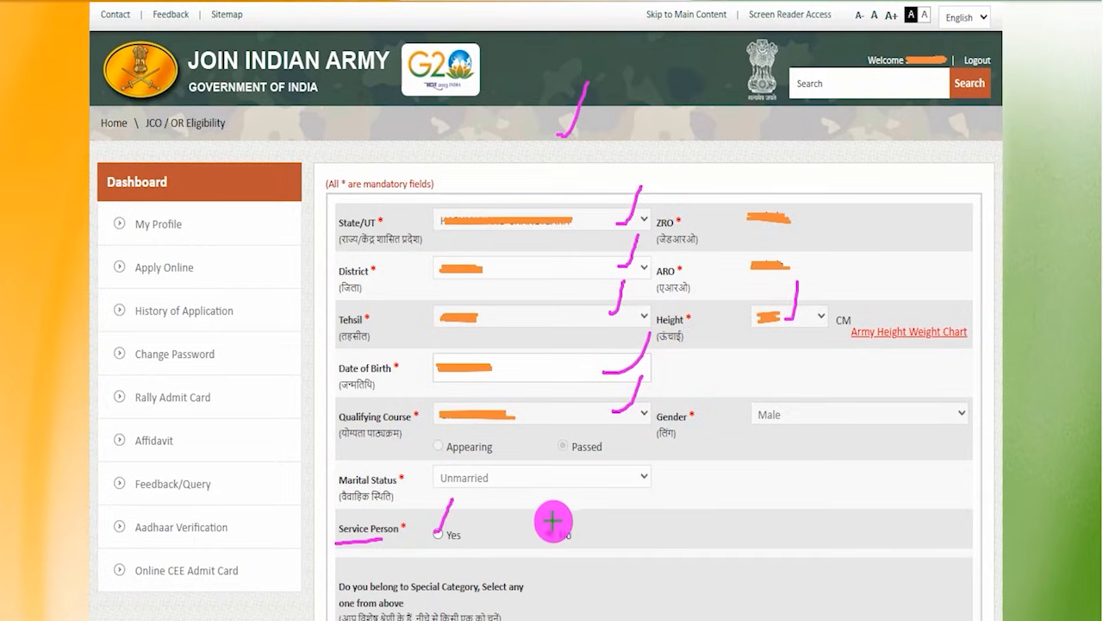
drag(572, 532, 589, 490)
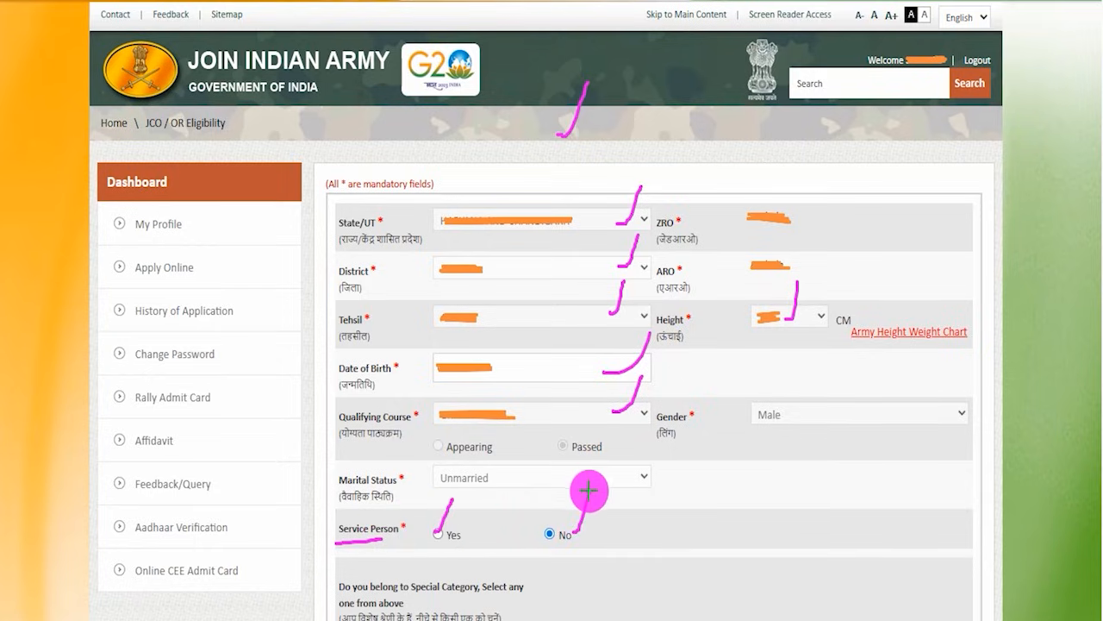
scroll(552, 583, down, 5)
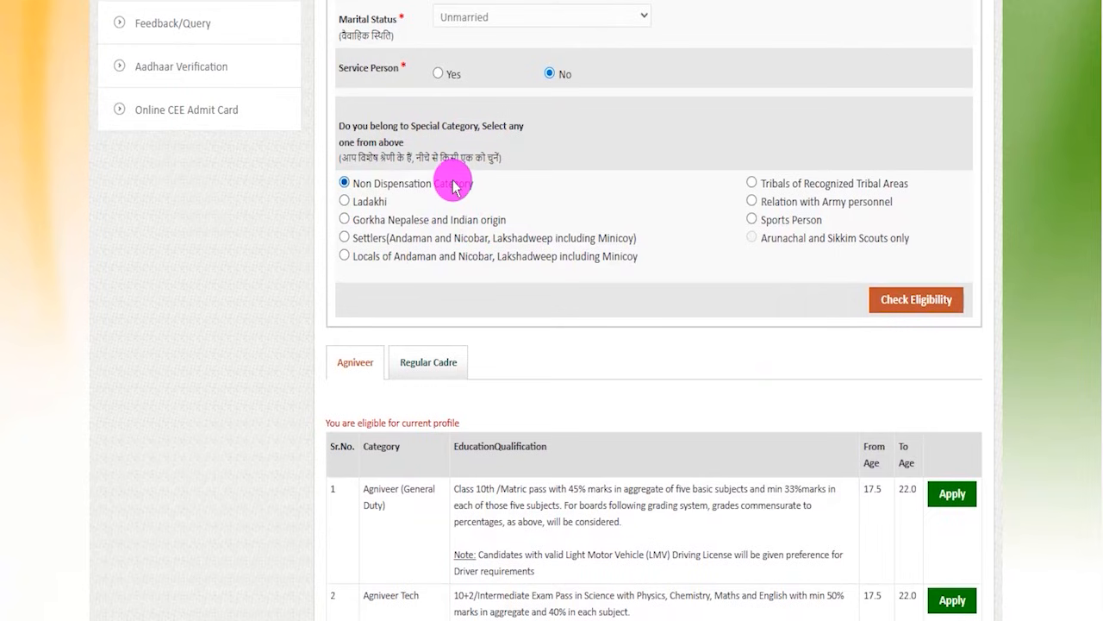
drag(374, 160, 466, 158)
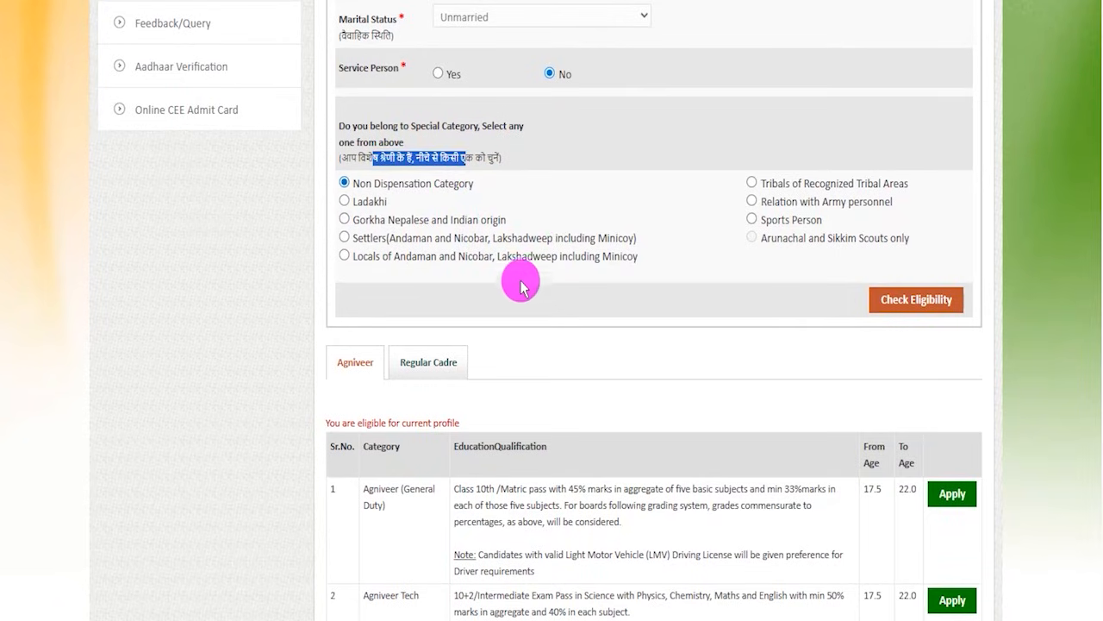
Review the Agniveer eligibility table, highlighting the Agniveer (General Duty) and Agniveer Tech categories.
scroll(522, 278, down, 3)
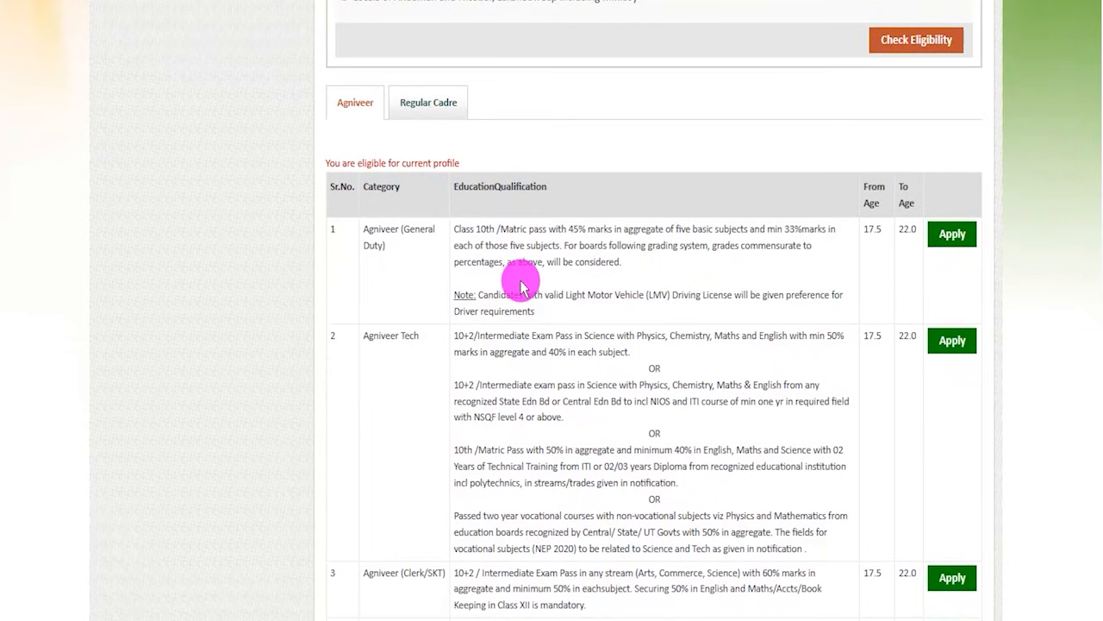
drag(373, 230, 403, 231)
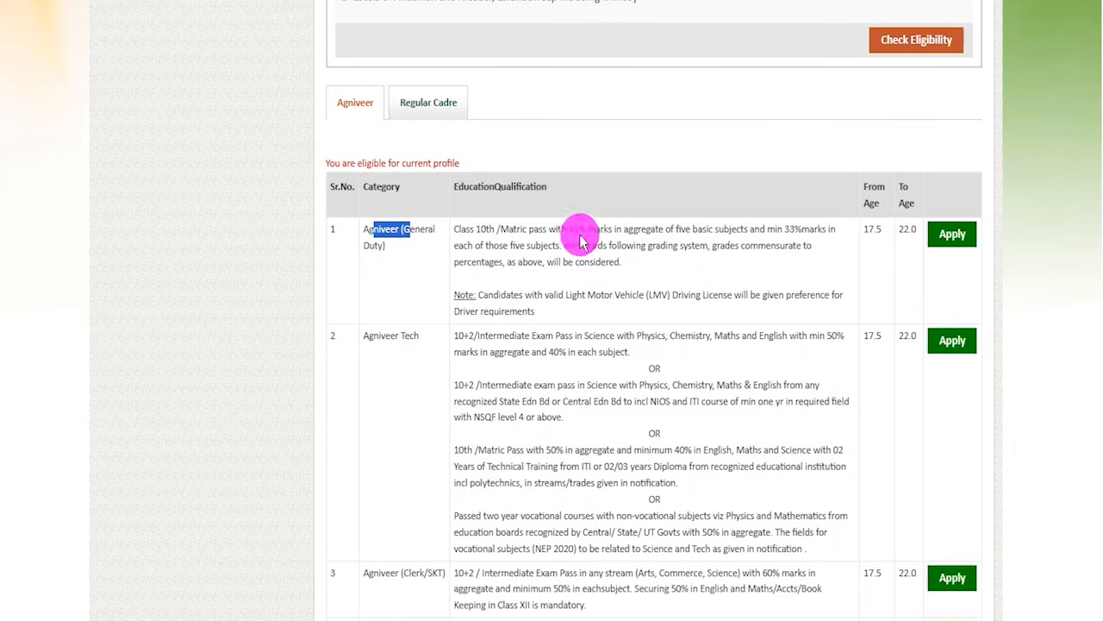
drag(384, 245, 374, 245)
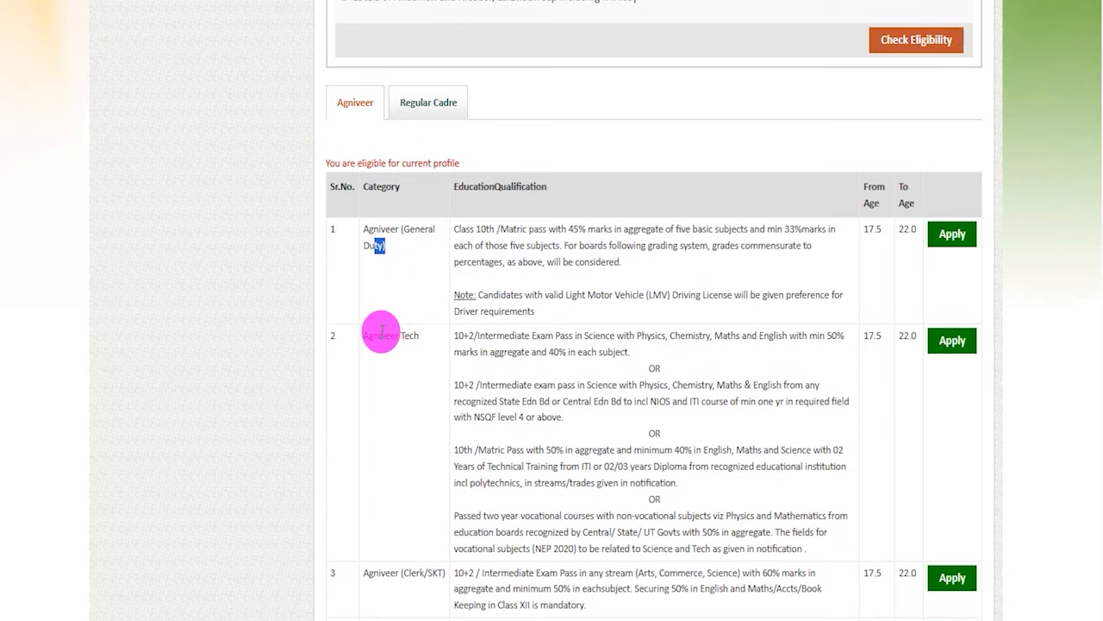
drag(381, 335, 410, 336)
scroll(434, 394, down, 3)
scroll(604, 457, up, 2)
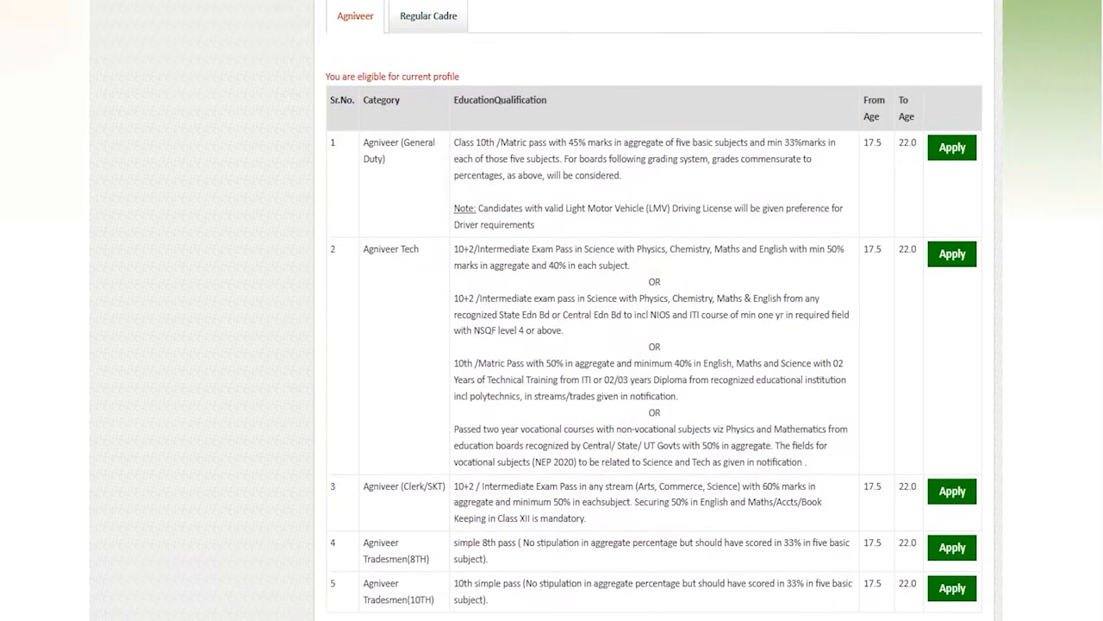
Tick the Apply option beside each of the five Agniveer categories in the eligibility table.
drag(977, 155, 1004, 132)
drag(973, 263, 996, 230)
drag(978, 495, 1001, 471)
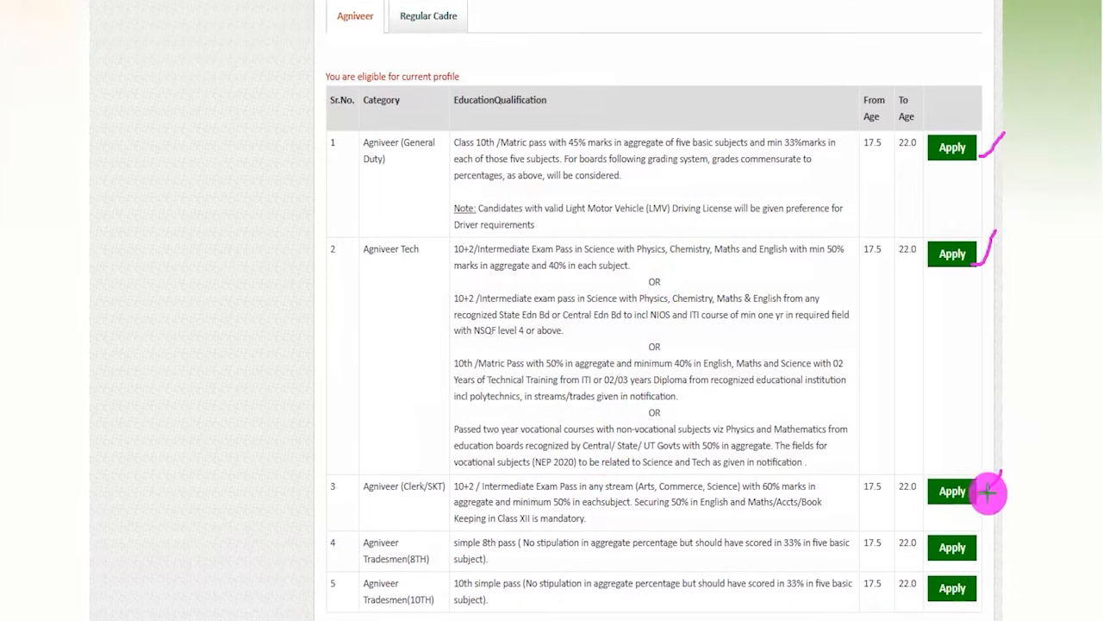
drag(978, 540, 993, 522)
drag(981, 583, 1000, 540)
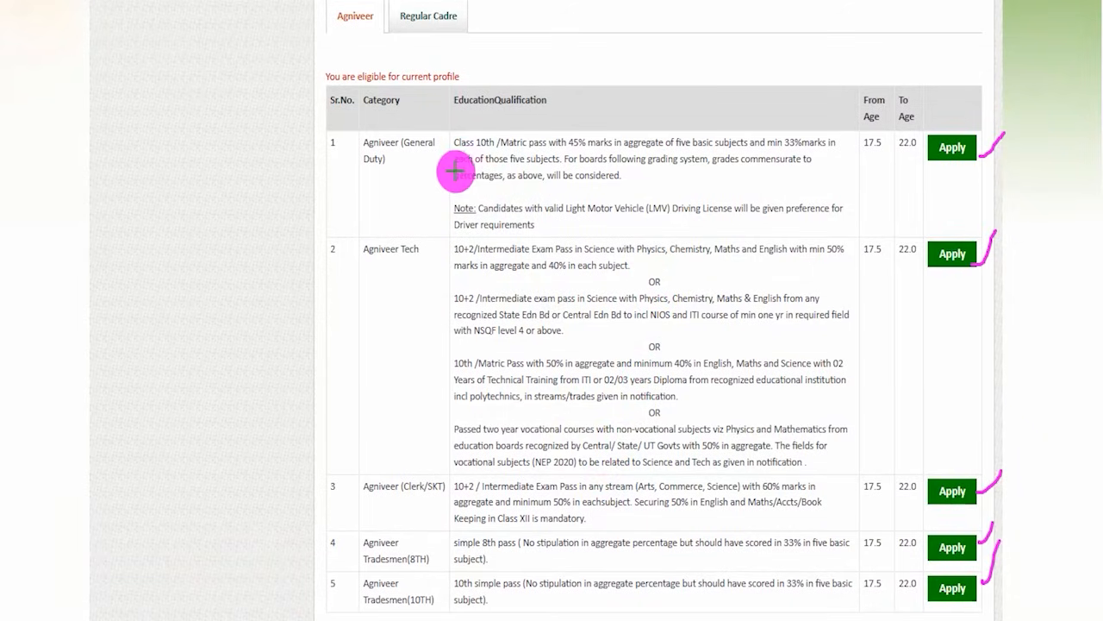
Mark the category names General Duty, Tech, Clerk/SKT, Tradesmen(8TH) and Tradesmen(10TH) in the Agniveer table.
drag(410, 165, 425, 143)
drag(382, 267, 416, 269)
mouse_move(368, 499)
mouse_down()
mouse_move(433, 500)
mouse_move(408, 543)
mouse_up()
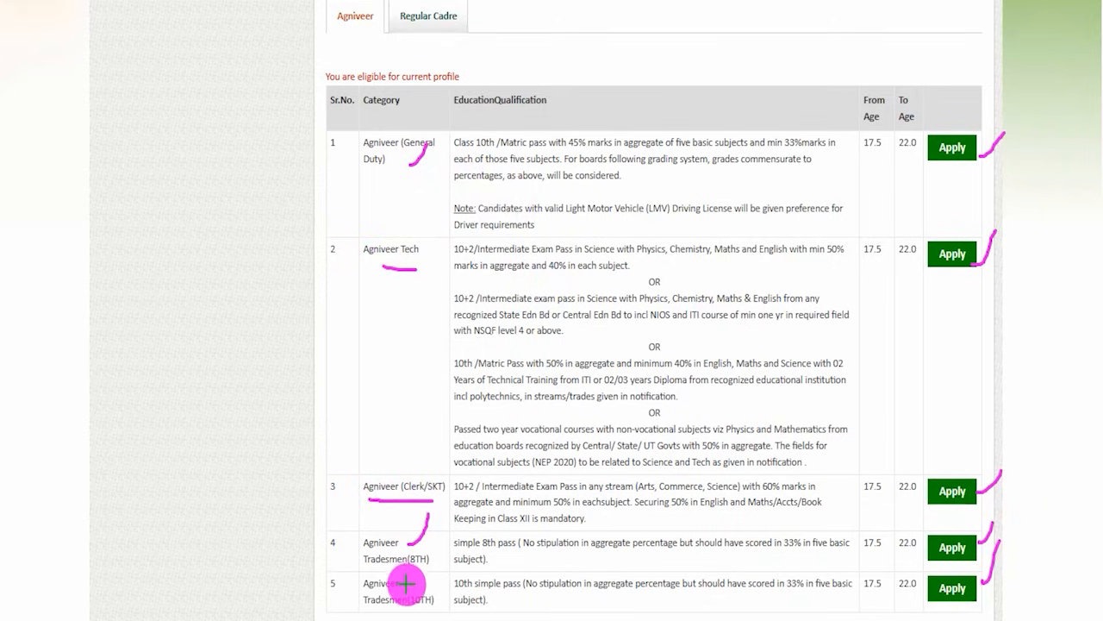
drag(409, 585, 422, 556)
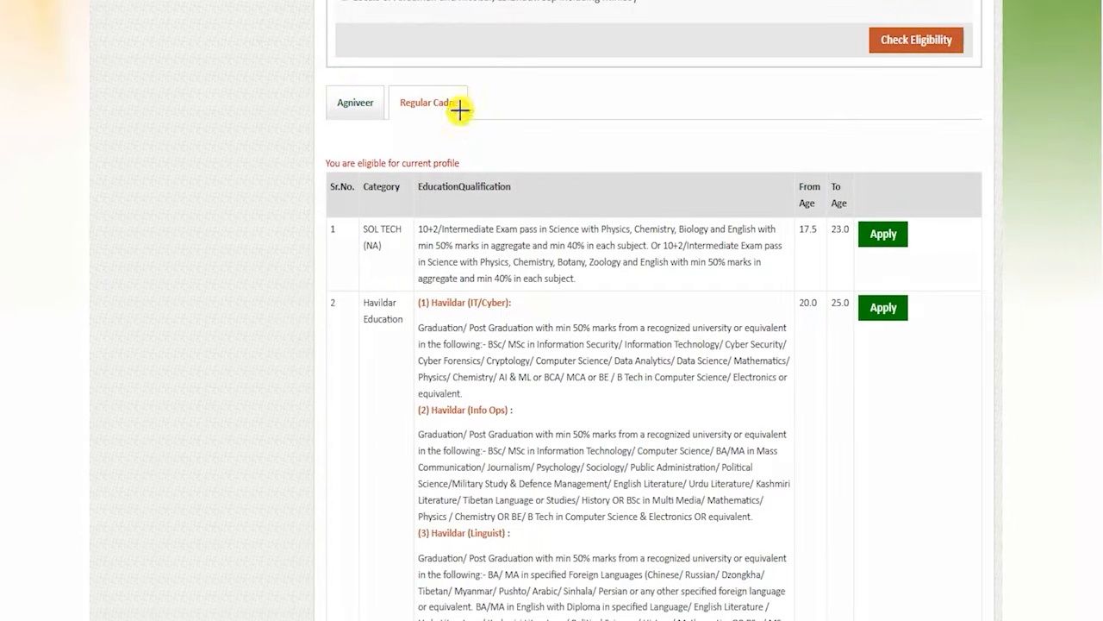
Mark the Regular Cadre heading, underline SOL TECH (NA) and Havildar Education, and tick the Apply option for both.
drag(460, 110, 480, 85)
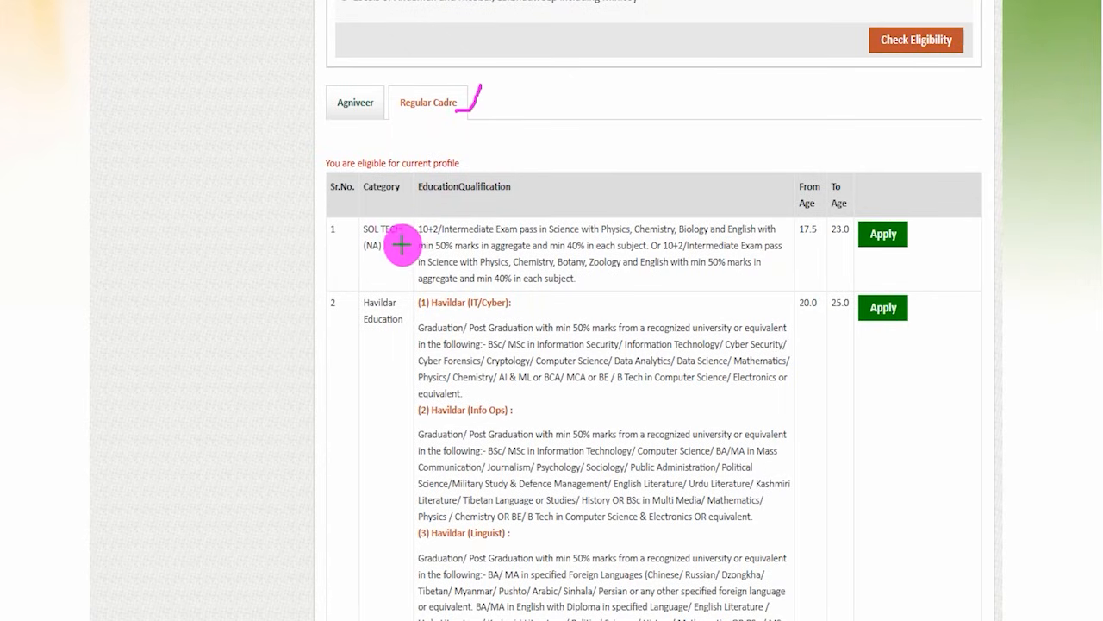
drag(363, 258, 395, 259)
drag(364, 341, 390, 342)
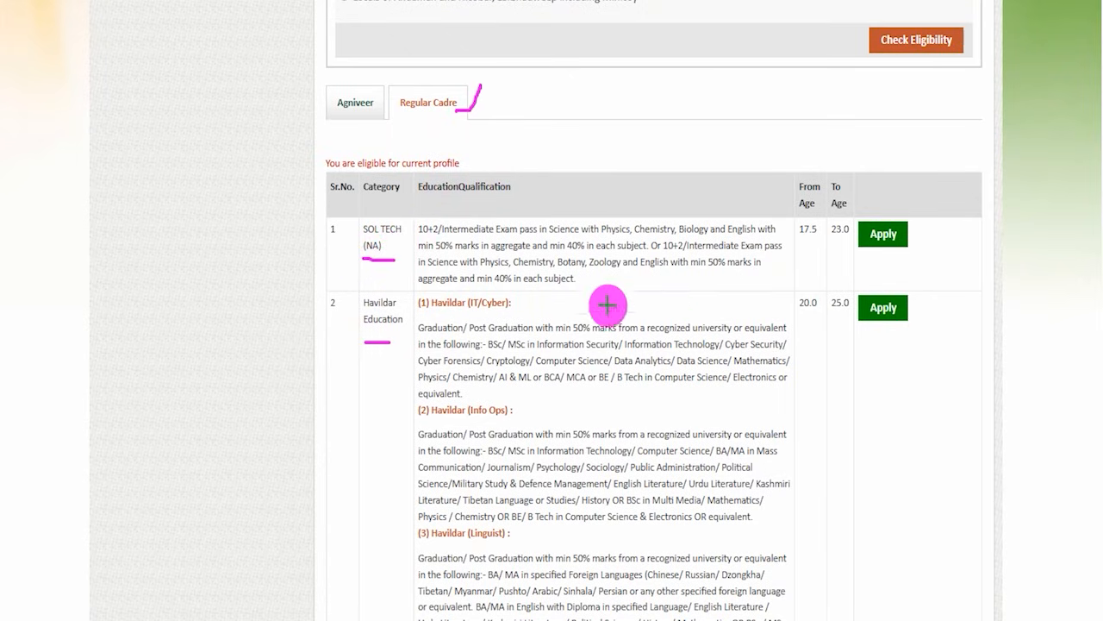
drag(901, 236, 929, 217)
drag(909, 302, 954, 251)
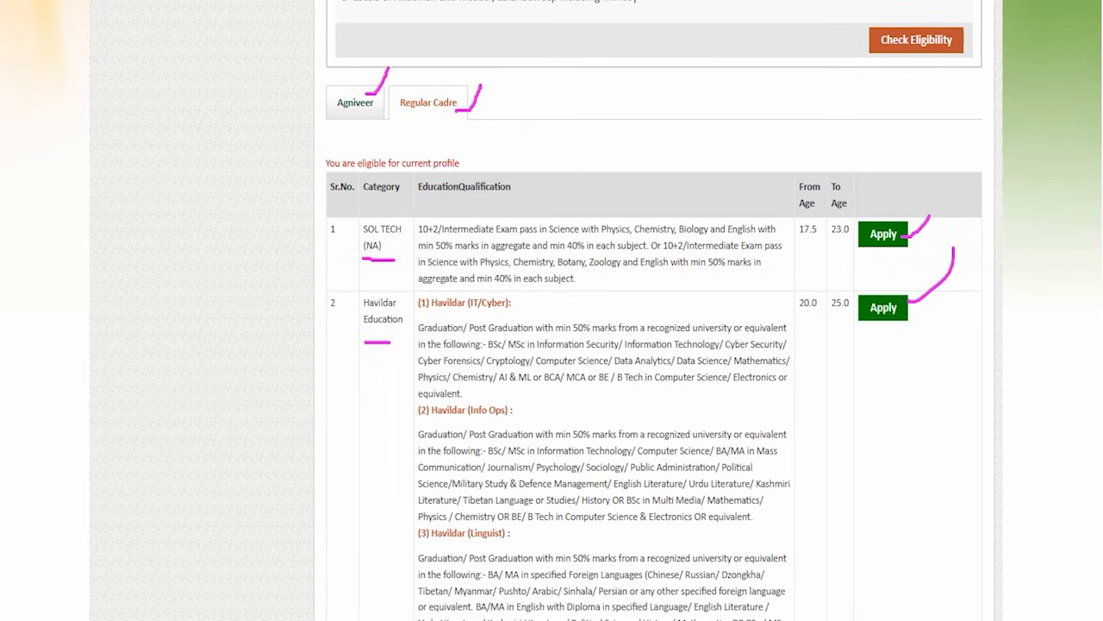
Return to the Agniveer list, circle Apply for General Duty and Tech, and open the Agniveer Tech application.
click(368, 97)
mouse_move(913, 214)
mouse_down()
mouse_move(972, 244)
mouse_move(920, 225)
mouse_up()
drag(911, 323, 988, 350)
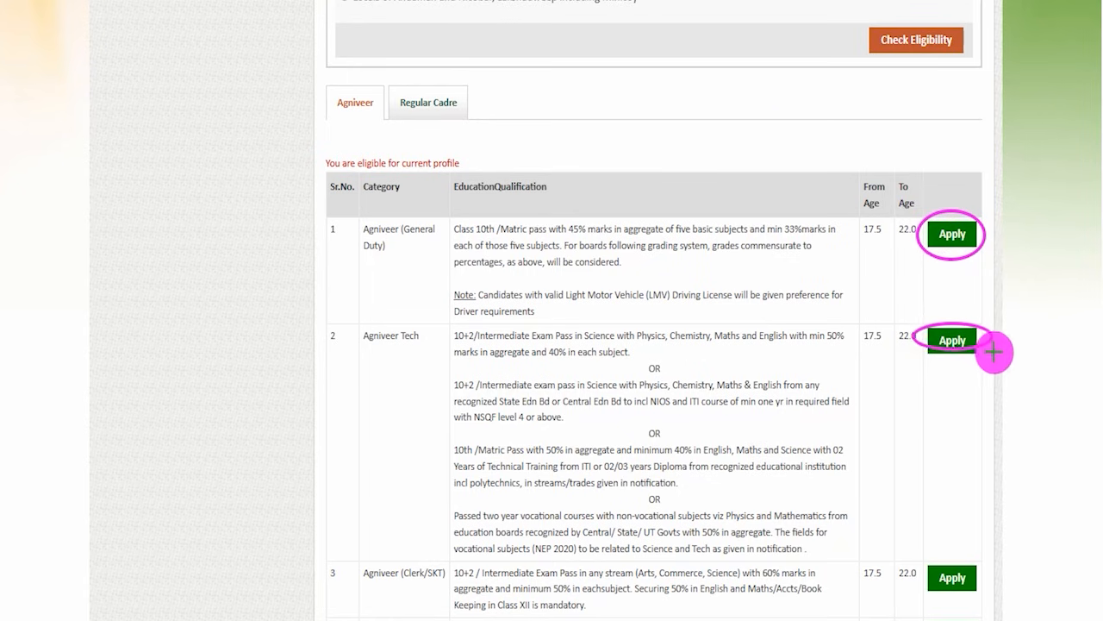
click(952, 341)
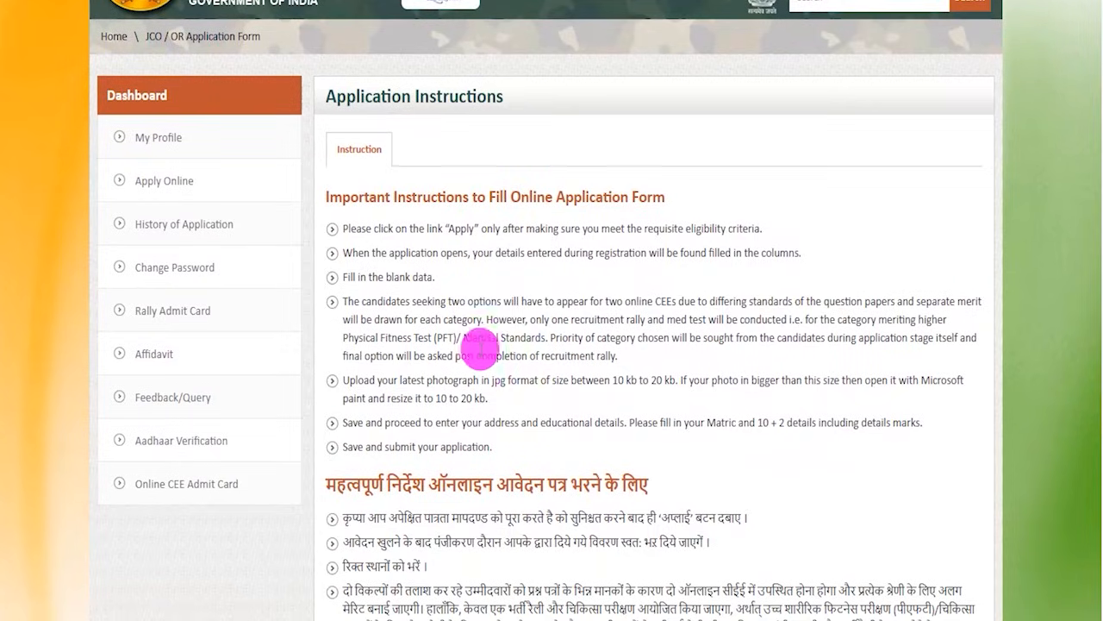
Highlight the Hindi application instructions and circle Continue below them.
scroll(546, 325, down, 3)
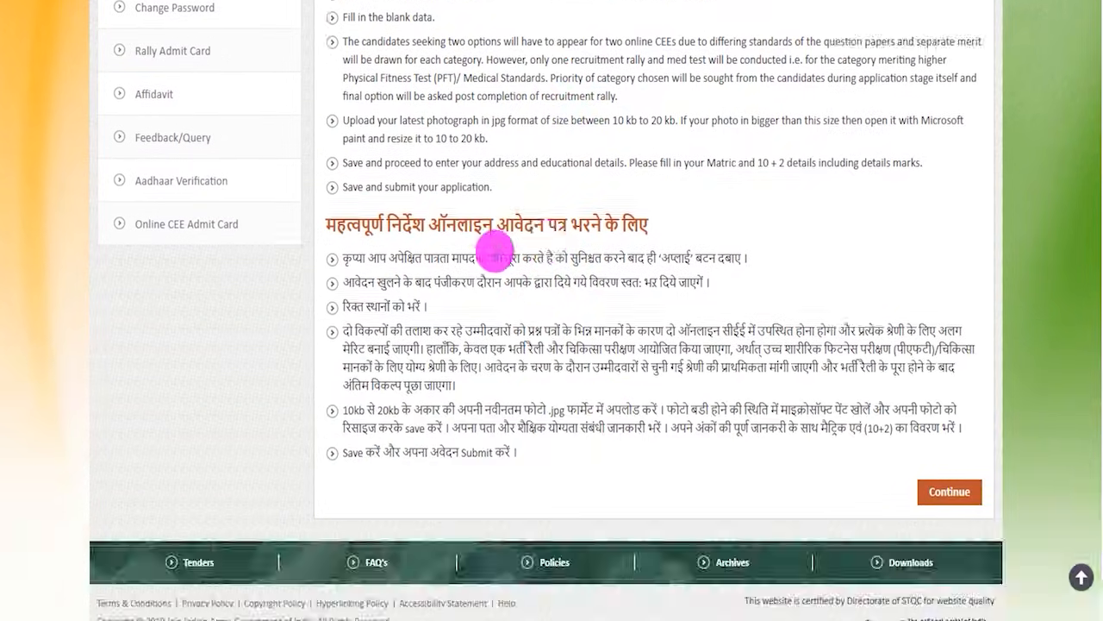
drag(412, 225, 543, 216)
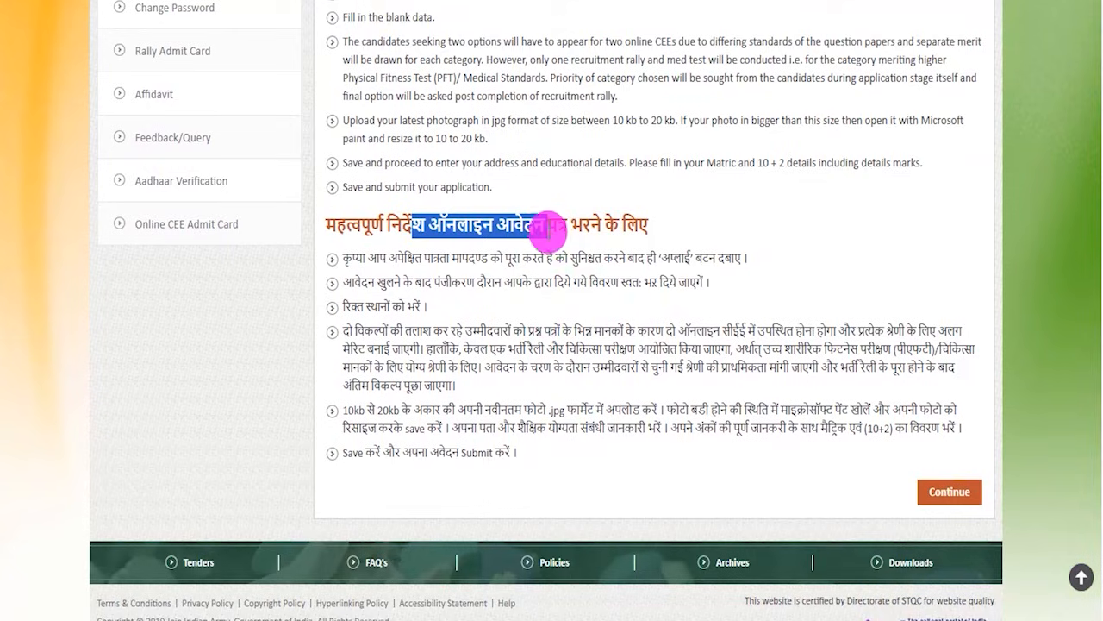
drag(503, 360, 635, 359)
click(635, 359)
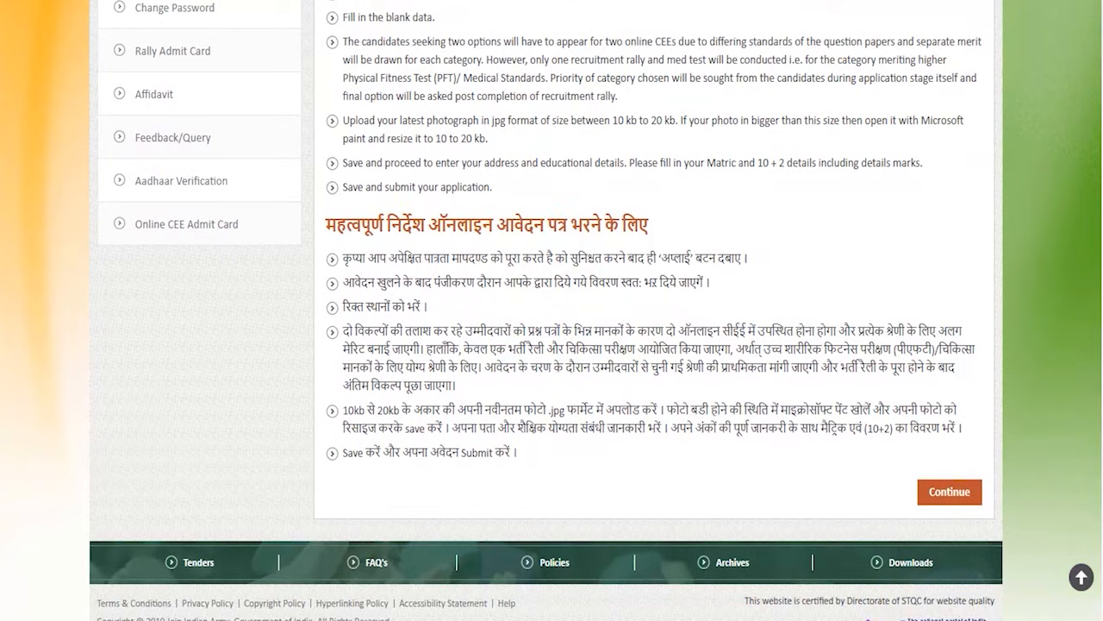
mouse_move(891, 461)
mouse_down()
mouse_move(864, 451)
mouse_move(932, 474)
mouse_move(1009, 522)
mouse_up()
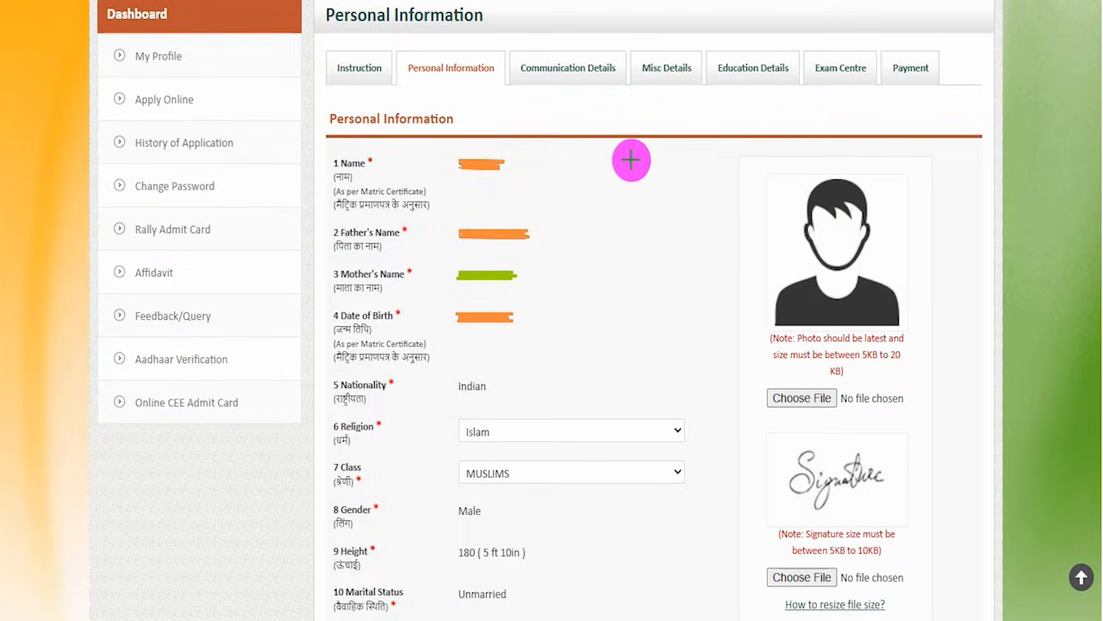
Mark the applicant name rows and the photo and signature images, underlining the 5KB to 20 KB photo size limit.
mouse_move(612, 187)
mouse_down()
mouse_move(648, 130)
mouse_move(622, 222)
mouse_up()
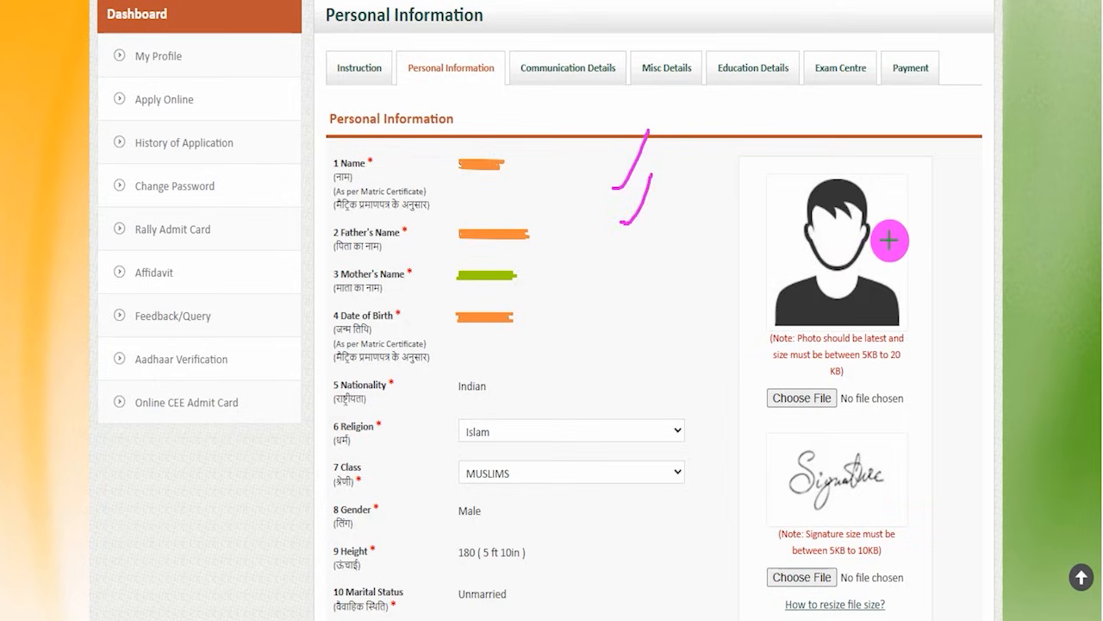
drag(890, 242, 919, 206)
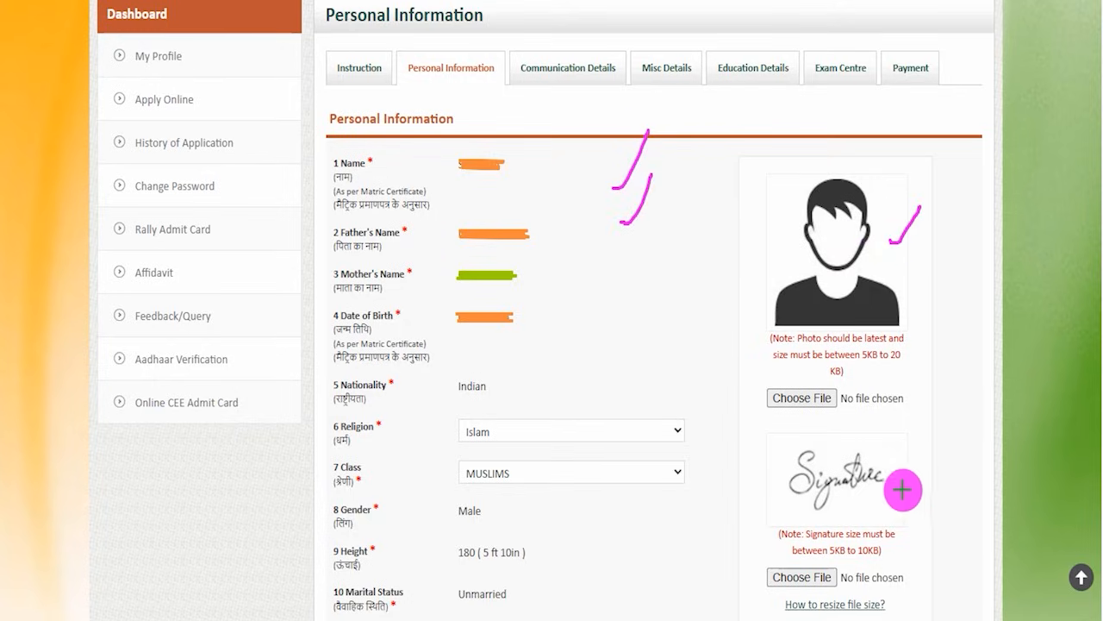
drag(907, 484, 967, 413)
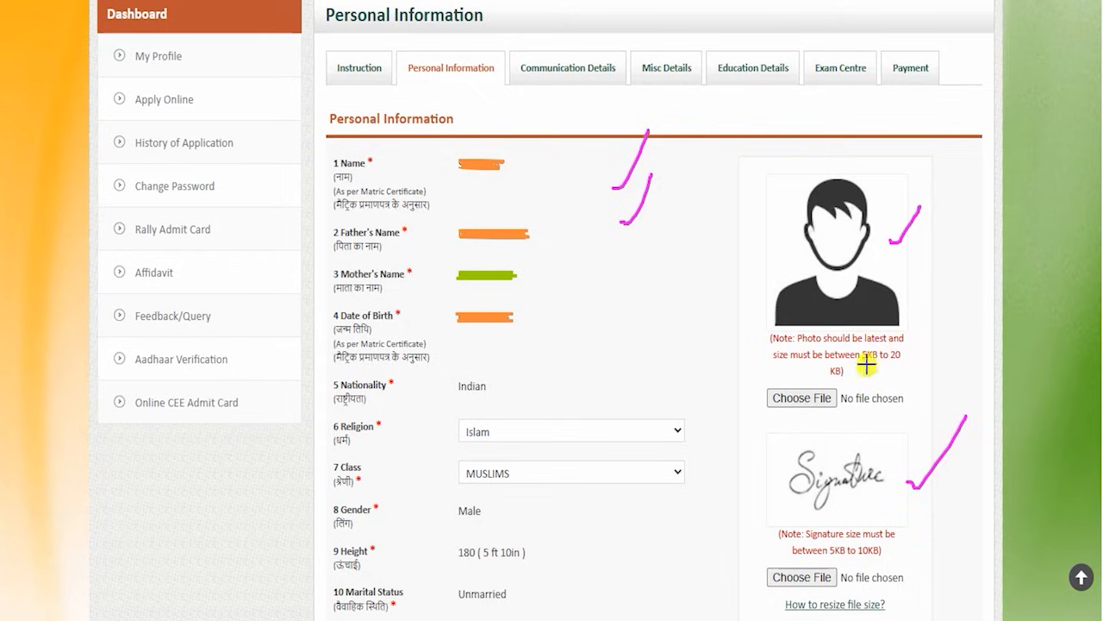
drag(866, 364, 953, 363)
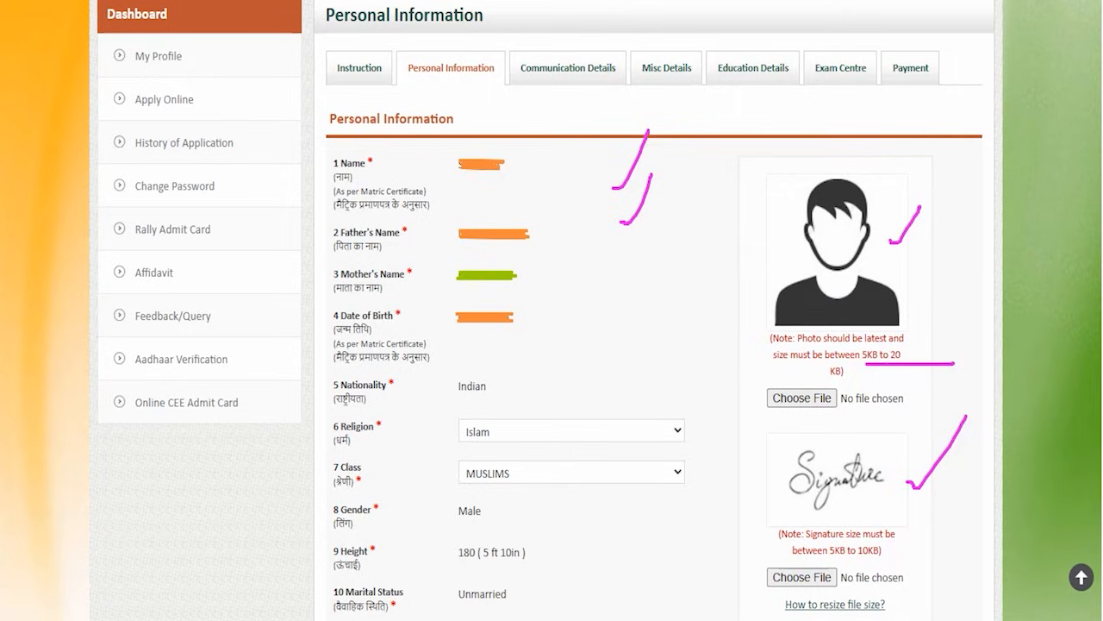
Mark Choose File for the photo and the signature, and add further ticks to both sample images.
drag(923, 286, 939, 255)
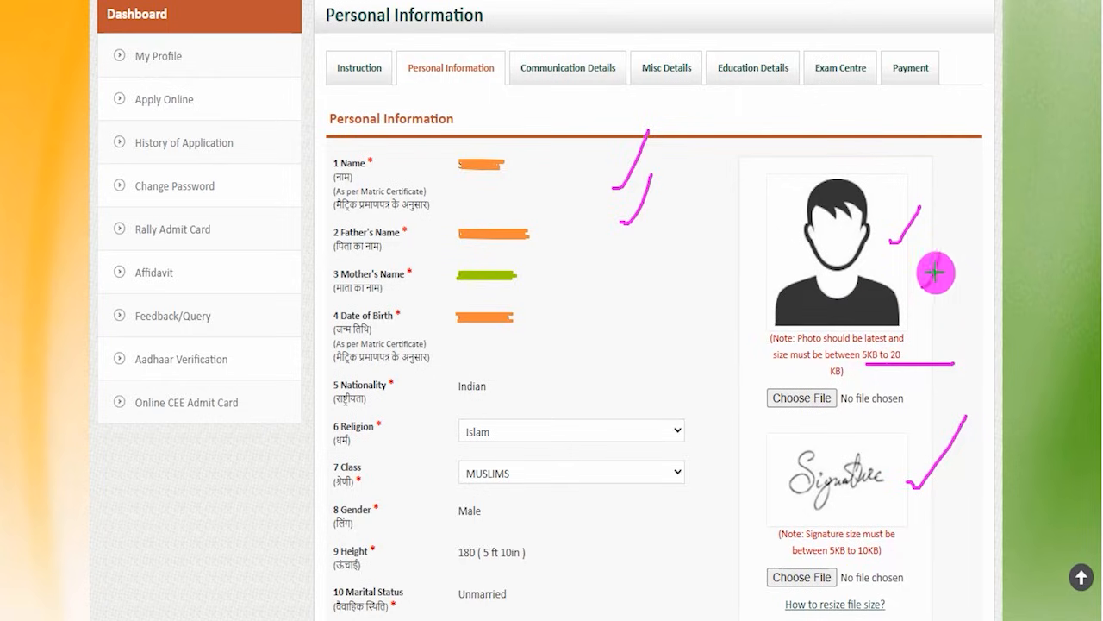
drag(931, 500, 957, 449)
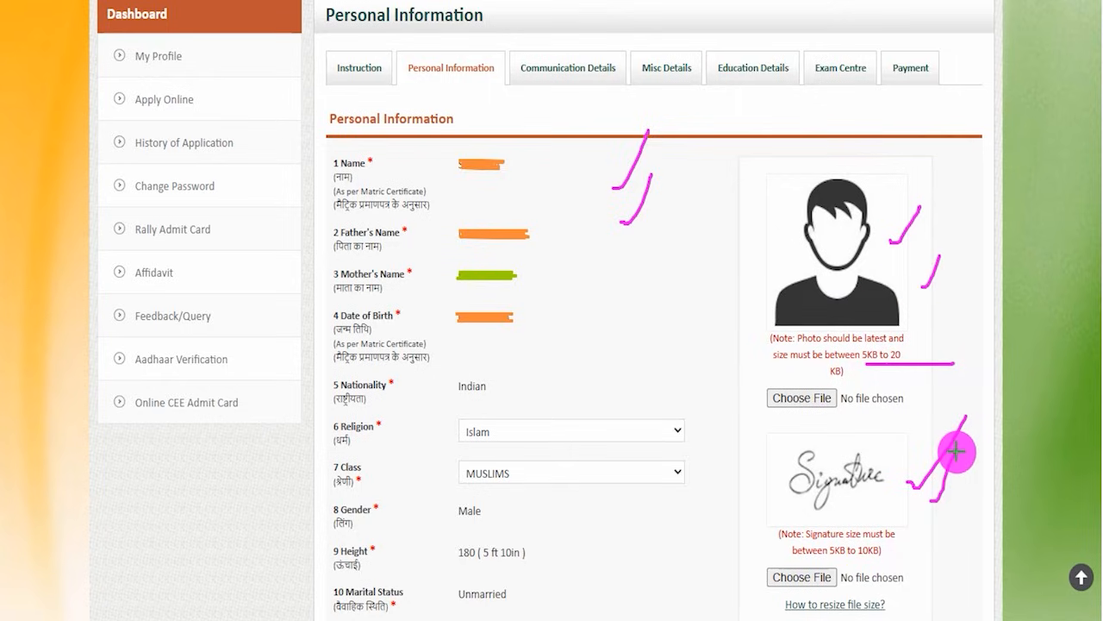
drag(834, 393, 862, 359)
drag(834, 569, 884, 491)
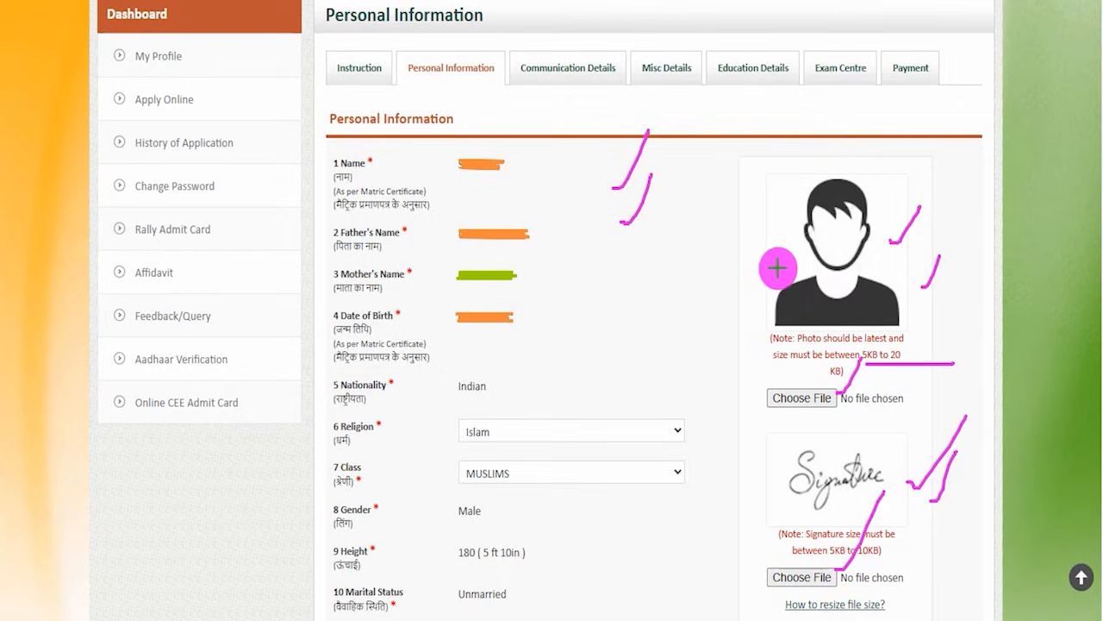
drag(778, 267, 808, 214)
drag(788, 487, 833, 429)
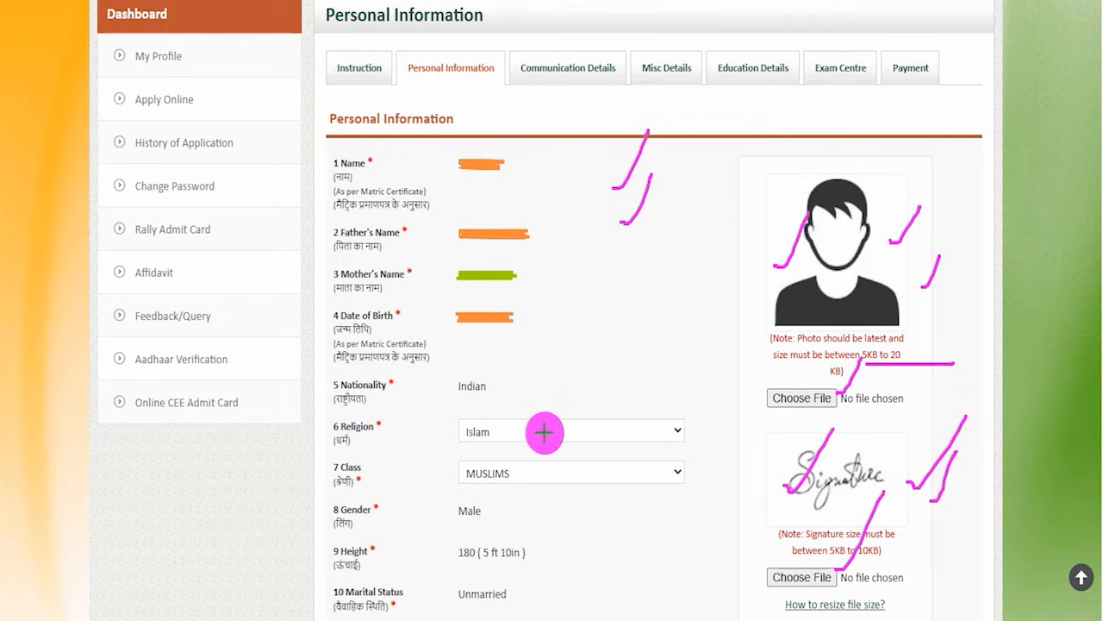
Tick the Religion and Class selections and both Aadhaar number fields, and circle Save & Continue on the Personal Information form.
drag(518, 434, 563, 362)
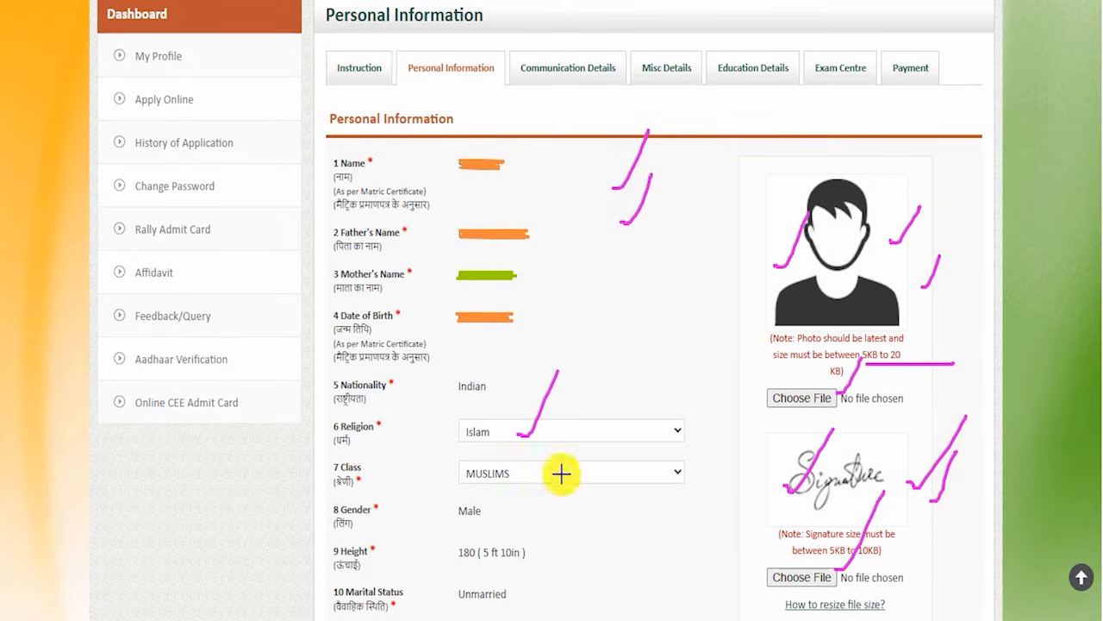
drag(558, 473, 600, 397)
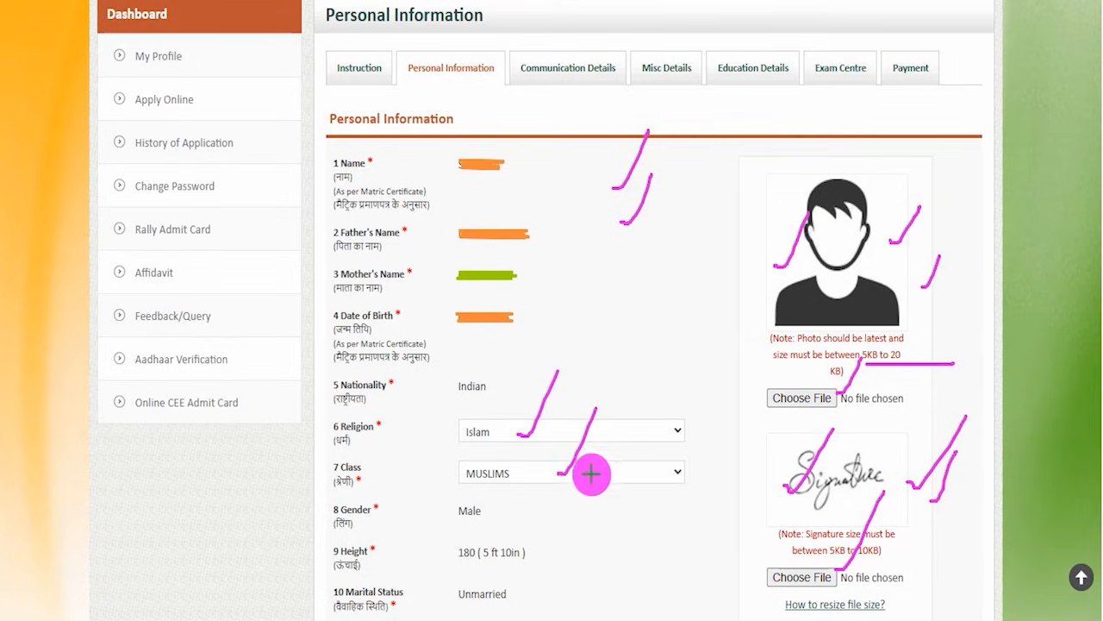
scroll(592, 473, down, 5)
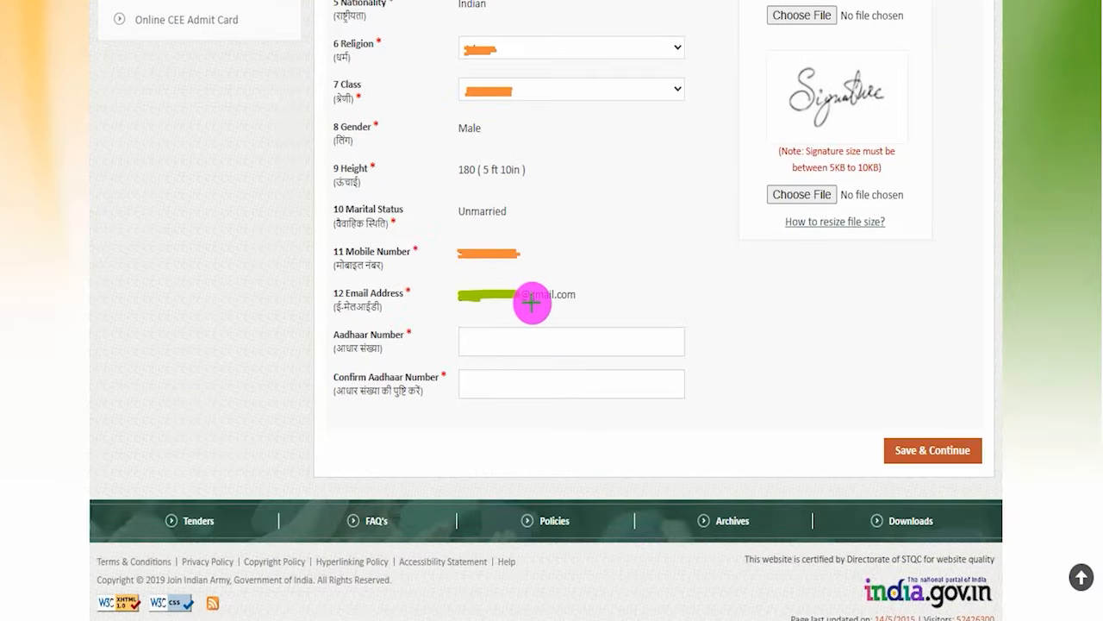
drag(569, 339, 619, 277)
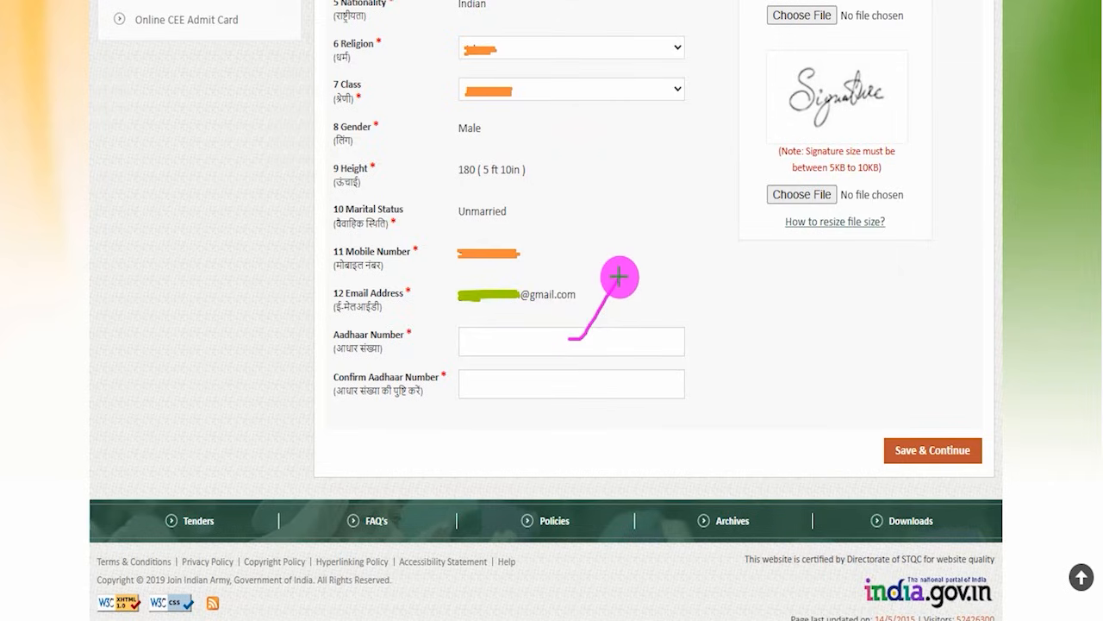
drag(483, 389, 523, 348)
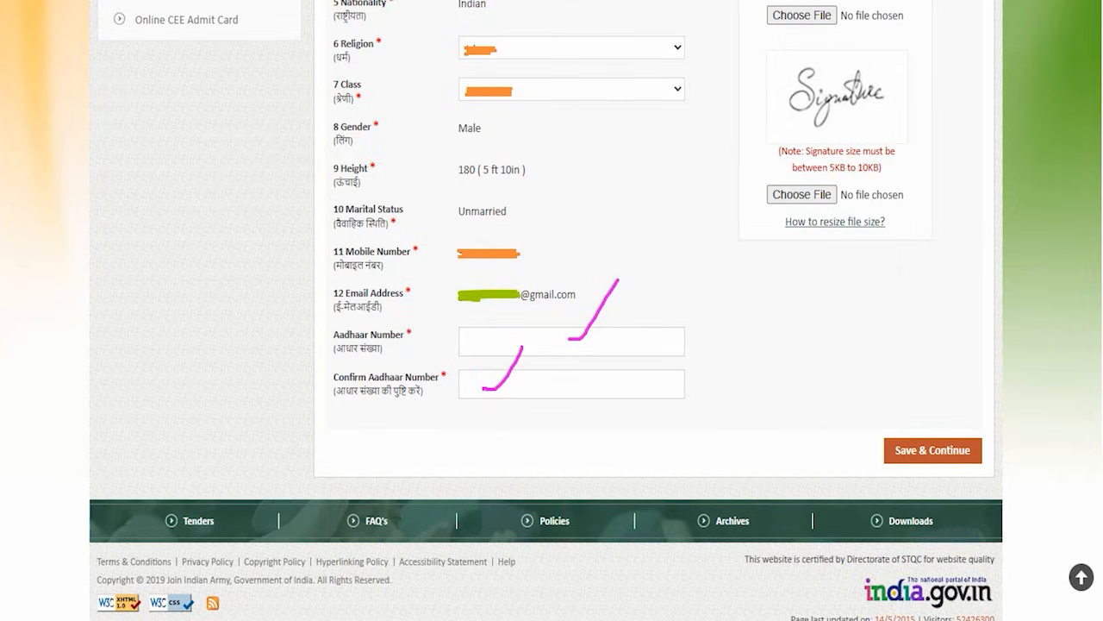
mouse_move(820, 402)
mouse_down()
mouse_move(985, 423)
mouse_move(1007, 484)
mouse_up()
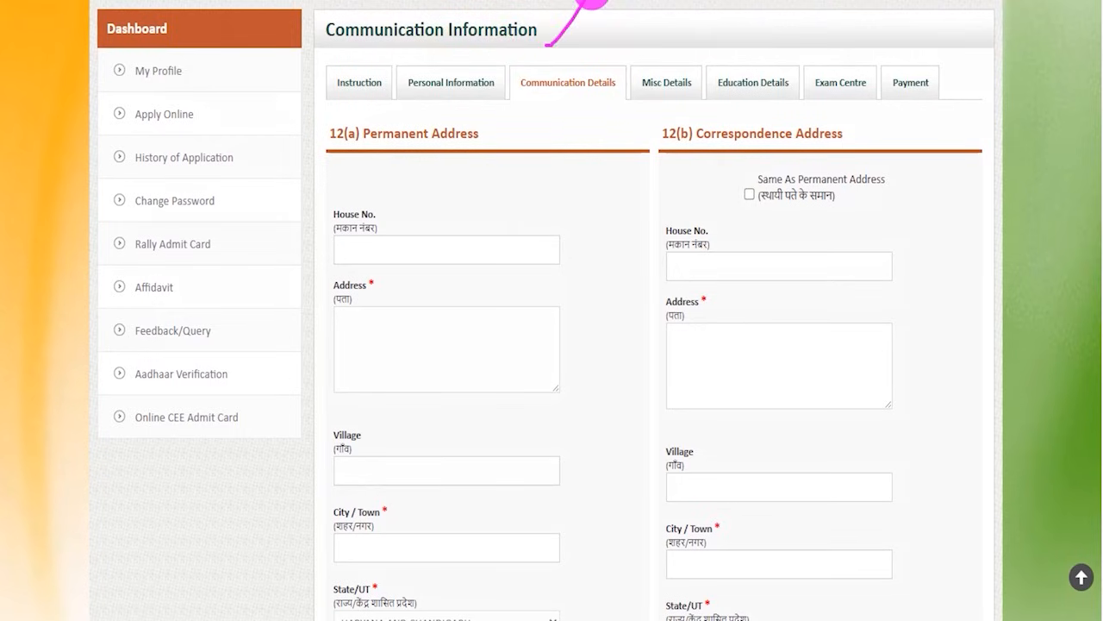
Underline the Permanent Address heading and mark its House No., Address, Village and City / Town fields.
drag(401, 146, 438, 144)
drag(378, 252, 426, 258)
click(413, 345)
drag(408, 481, 459, 480)
drag(411, 547, 465, 548)
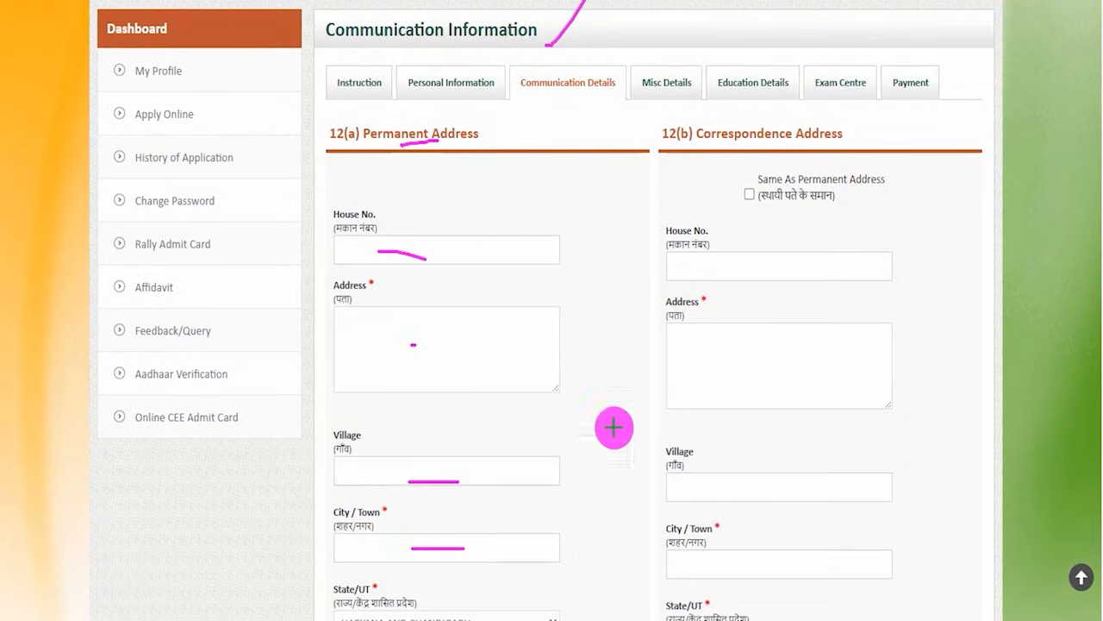
Tick the Correspondence Address heading and underline its House No., Address, Village and City / Town fields.
drag(853, 133, 877, 95)
drag(733, 265, 795, 265)
drag(766, 363, 830, 363)
drag(744, 486, 822, 486)
drag(765, 568, 817, 568)
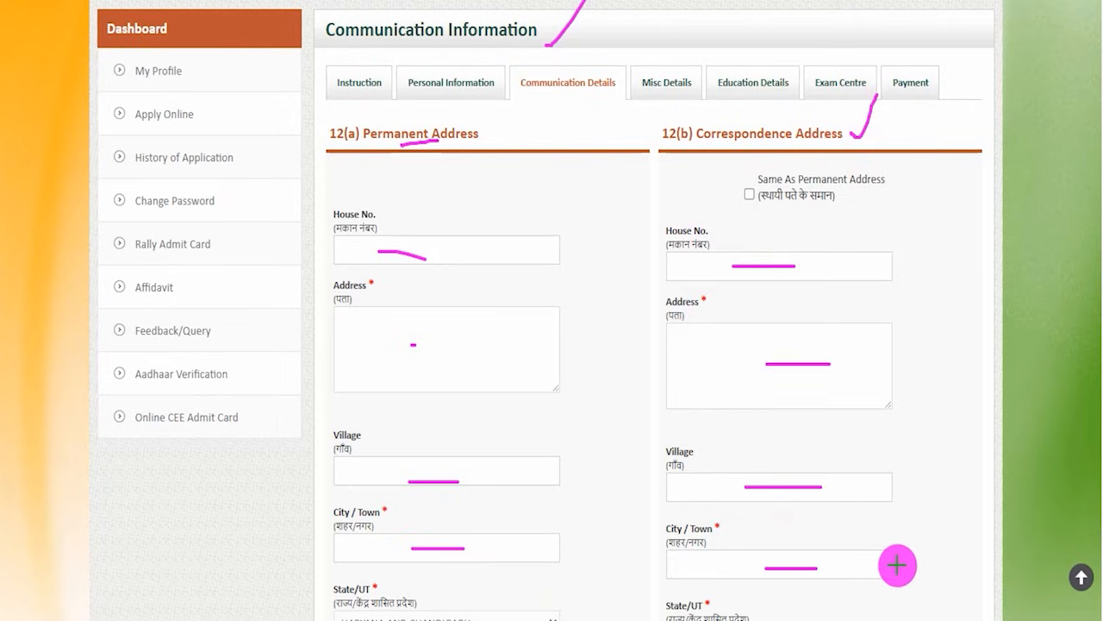
Underline both address headings, tick the Same As Permanent Address checkbox with the pen, and add a line under each heading.
drag(737, 141, 808, 141)
drag(435, 148, 514, 147)
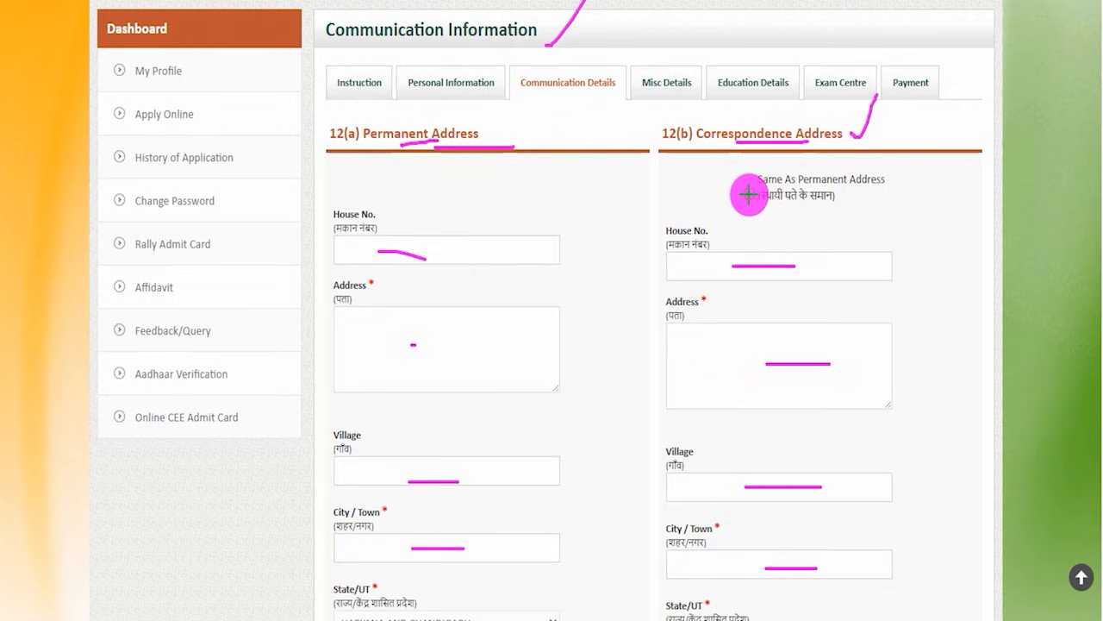
drag(748, 195, 763, 161)
drag(691, 160, 792, 161)
drag(351, 170, 416, 170)
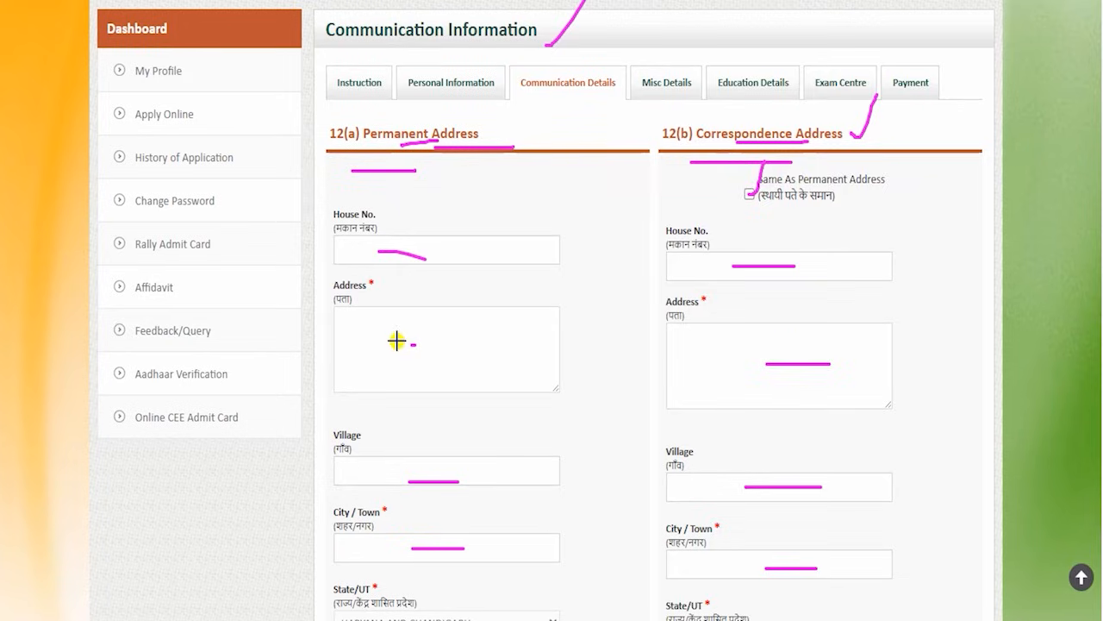
Underline the correspondence Address, Village and City / Town fields again, and clear all pen marks from the page.
drag(707, 357, 737, 357)
drag(740, 452, 781, 453)
drag(722, 493, 786, 494)
drag(737, 531, 800, 517)
click(423, 1)
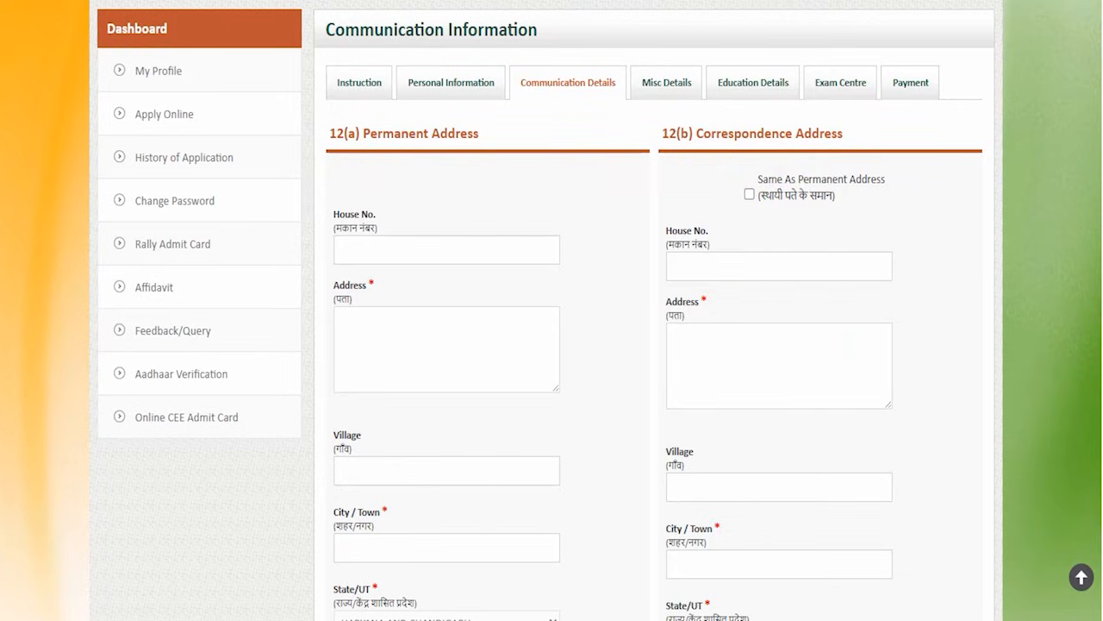
Circle Save & Continue below the address fields and proceed to the Misc Details page.
scroll(483, 313, down, 9)
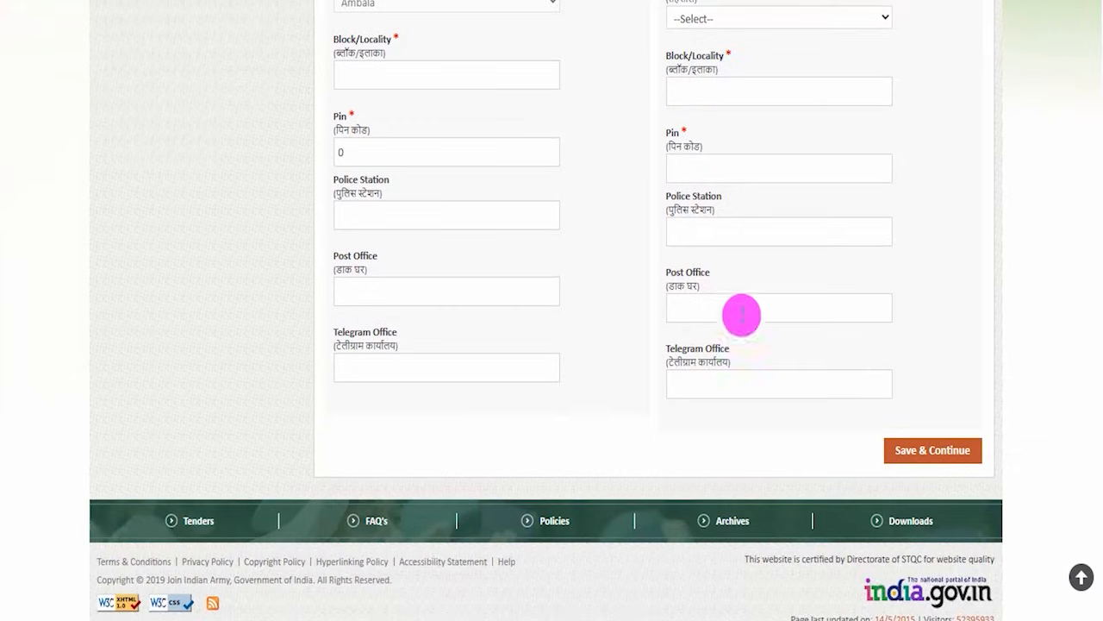
mouse_move(849, 419)
mouse_down()
mouse_move(983, 451)
mouse_move(995, 473)
mouse_up()
click(933, 449)
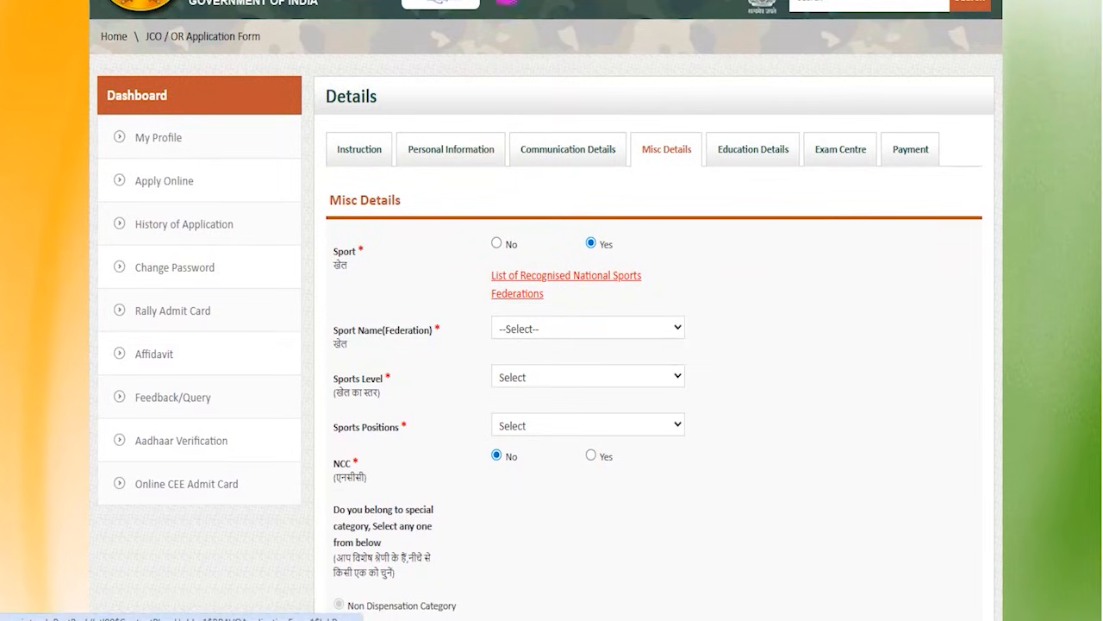
Tick the Misc Details heading, underline the Sport label and mark its Yes option.
drag(645, 155, 669, 120)
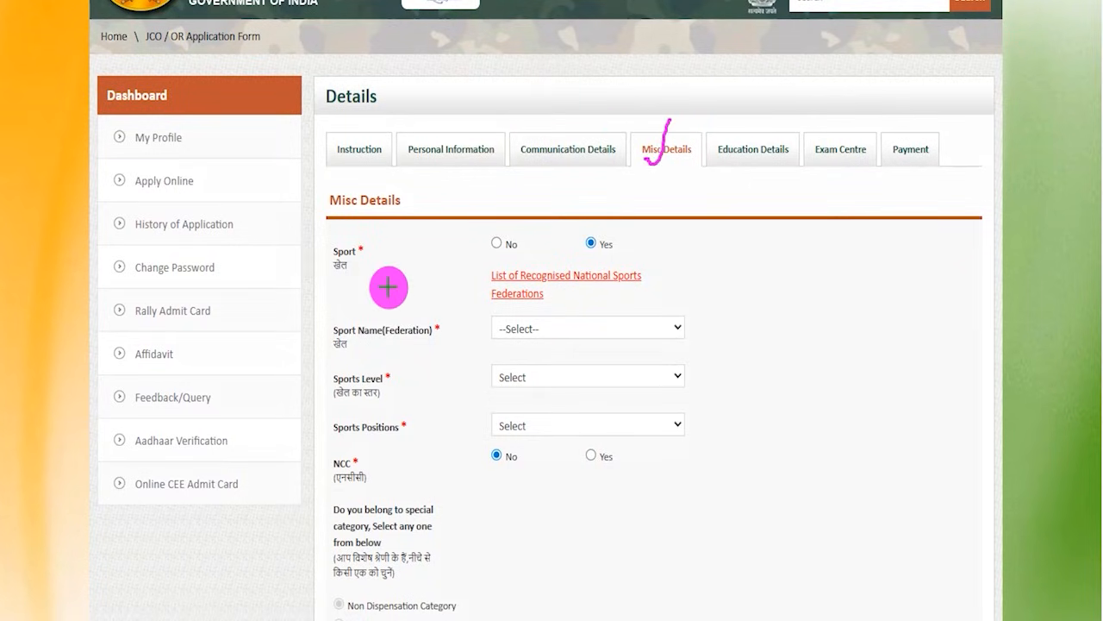
drag(328, 277, 371, 276)
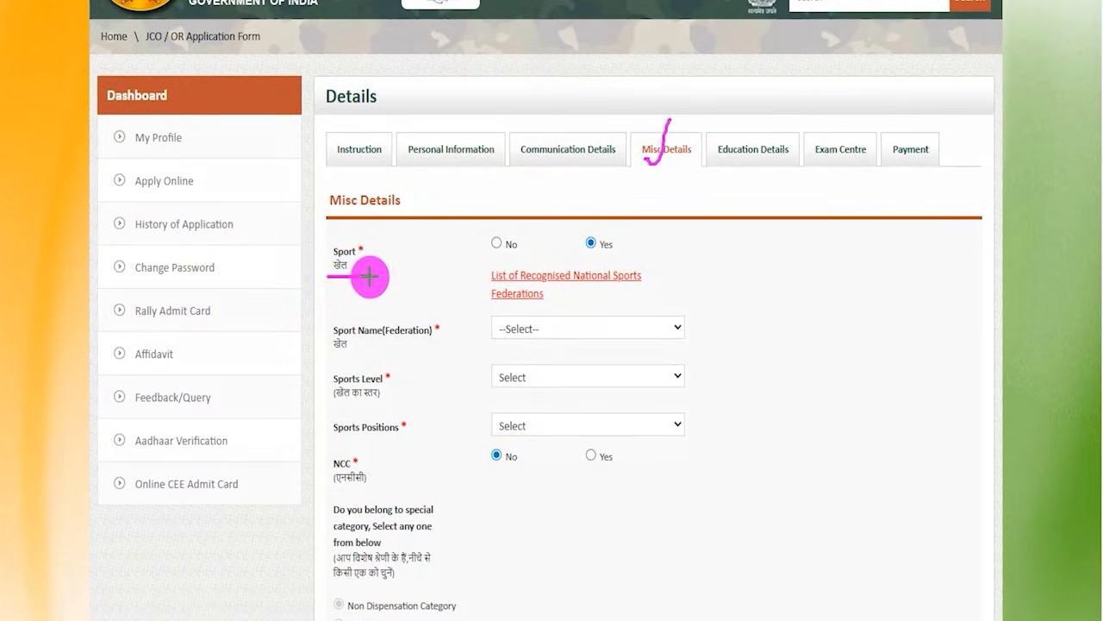
drag(610, 242, 638, 212)
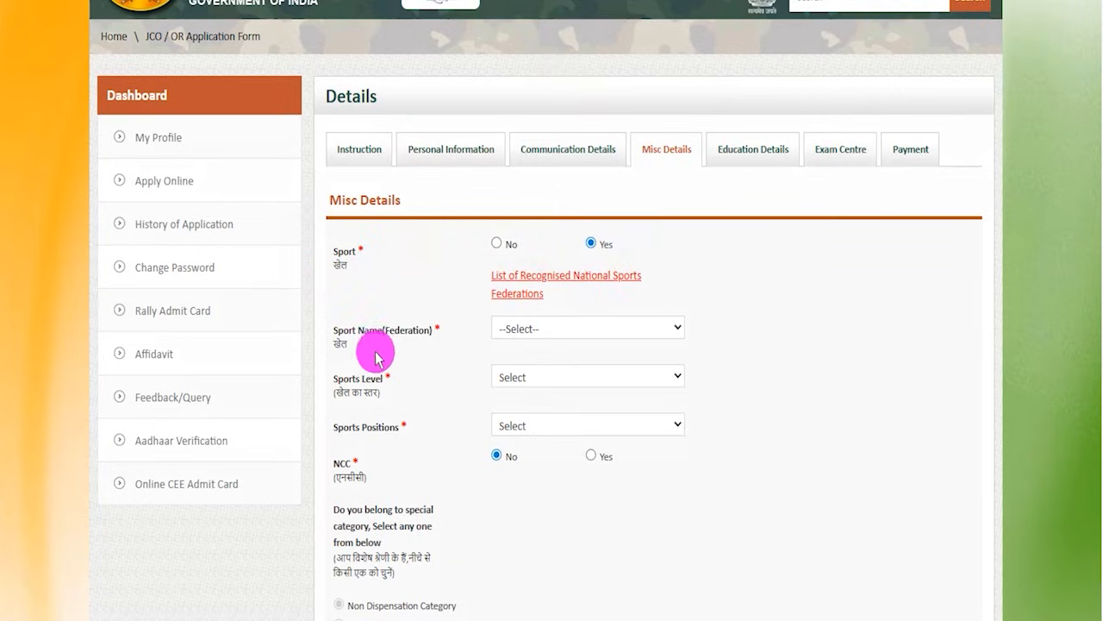
View the available choices for Sport Name (Federation), Sports Level and Sports Positions without selecting any.
click(523, 327)
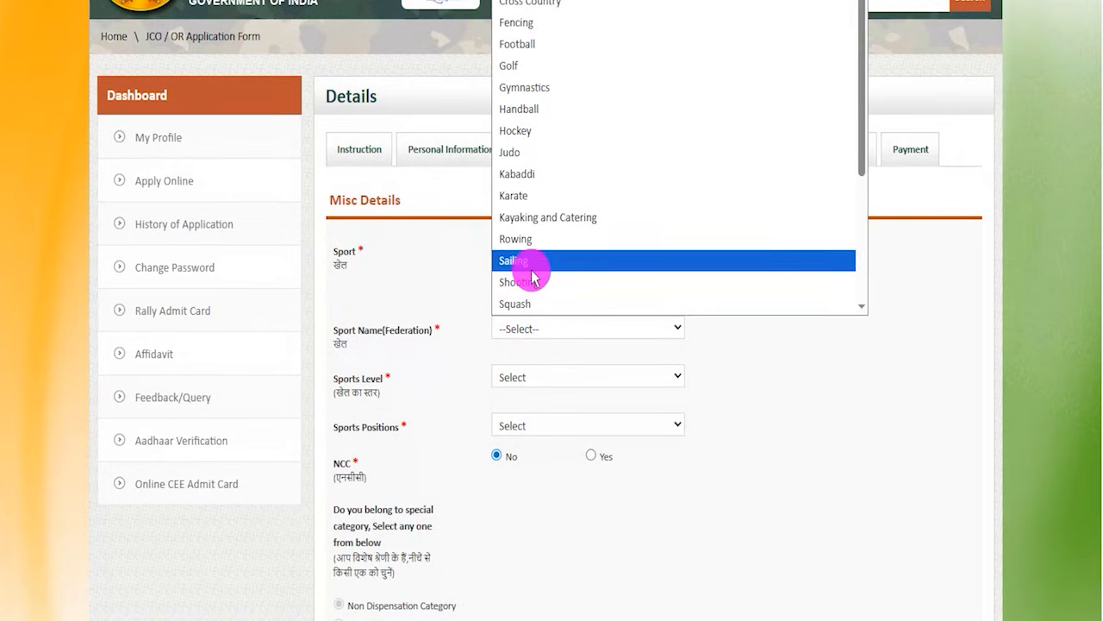
drag(348, 379, 382, 380)
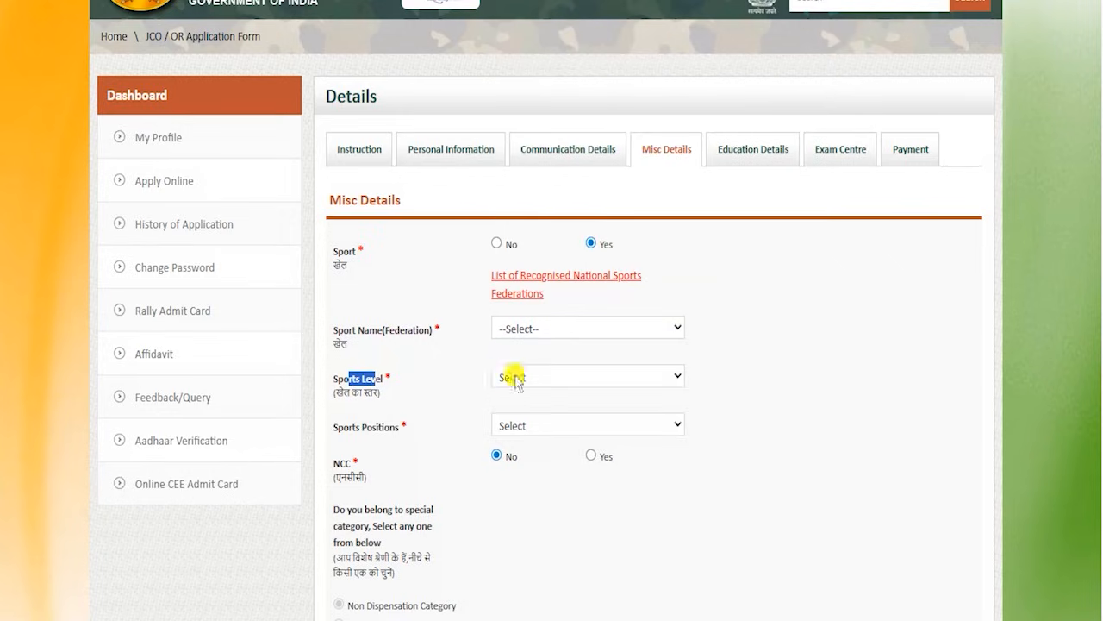
click(512, 376)
click(345, 419)
click(532, 423)
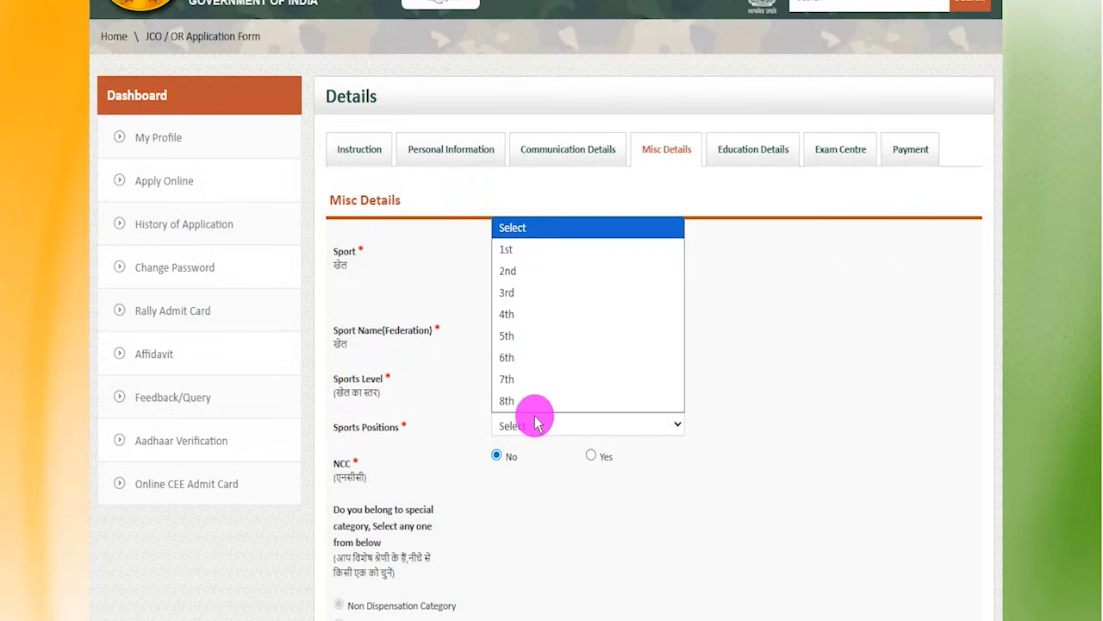
click(372, 427)
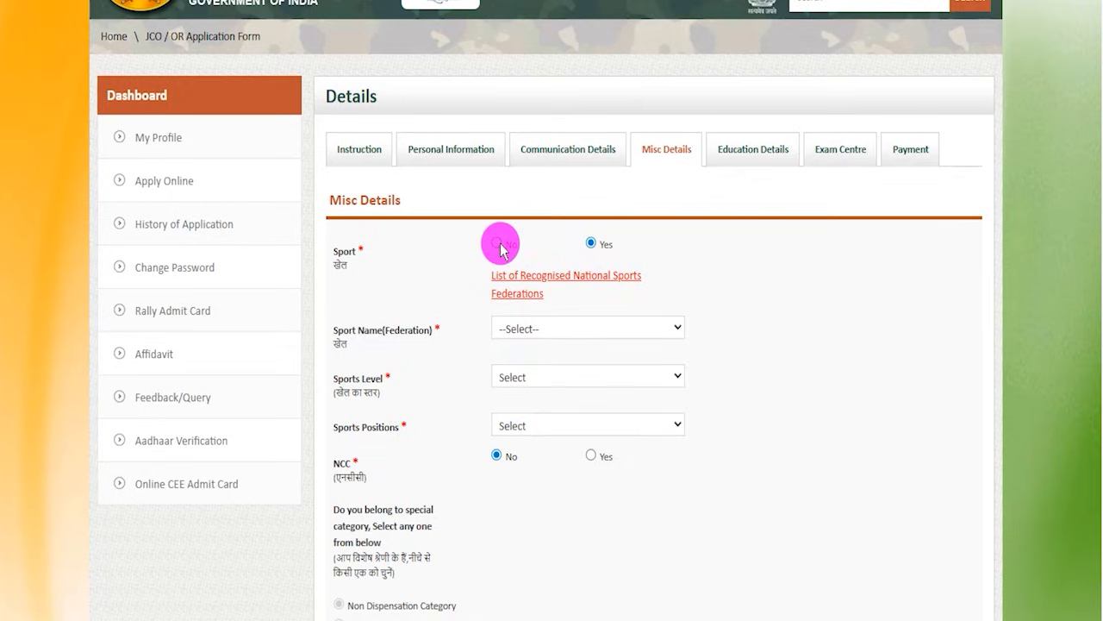
Highlight the NCC label, and set Sport to No and NCC to Yes.
drag(340, 461, 418, 454)
scroll(431, 374, down, 2)
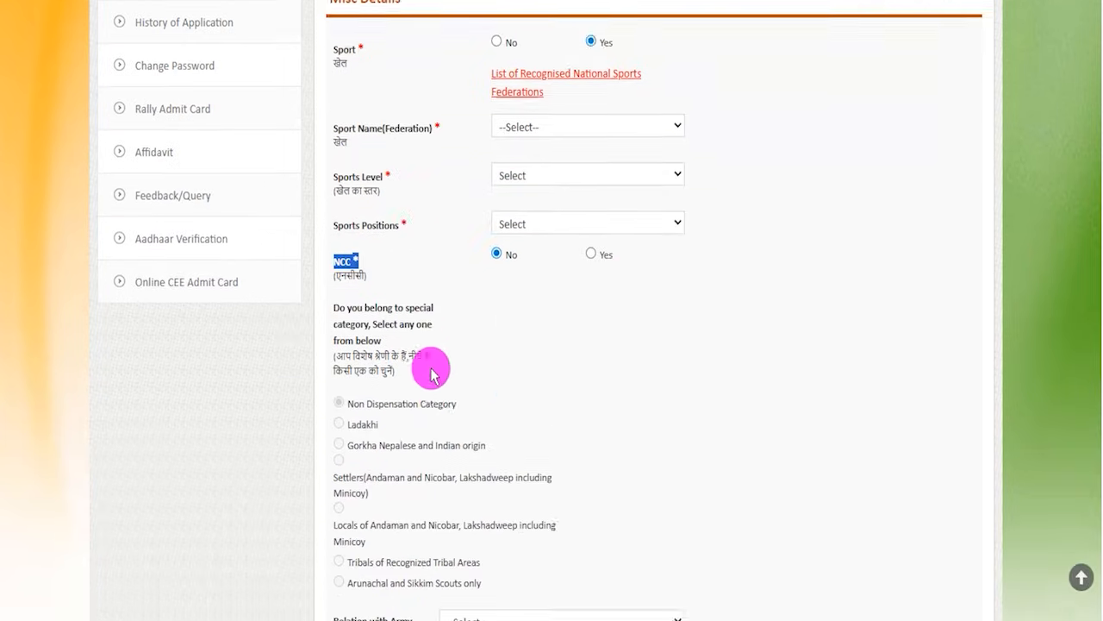
scroll(431, 373, down, 2)
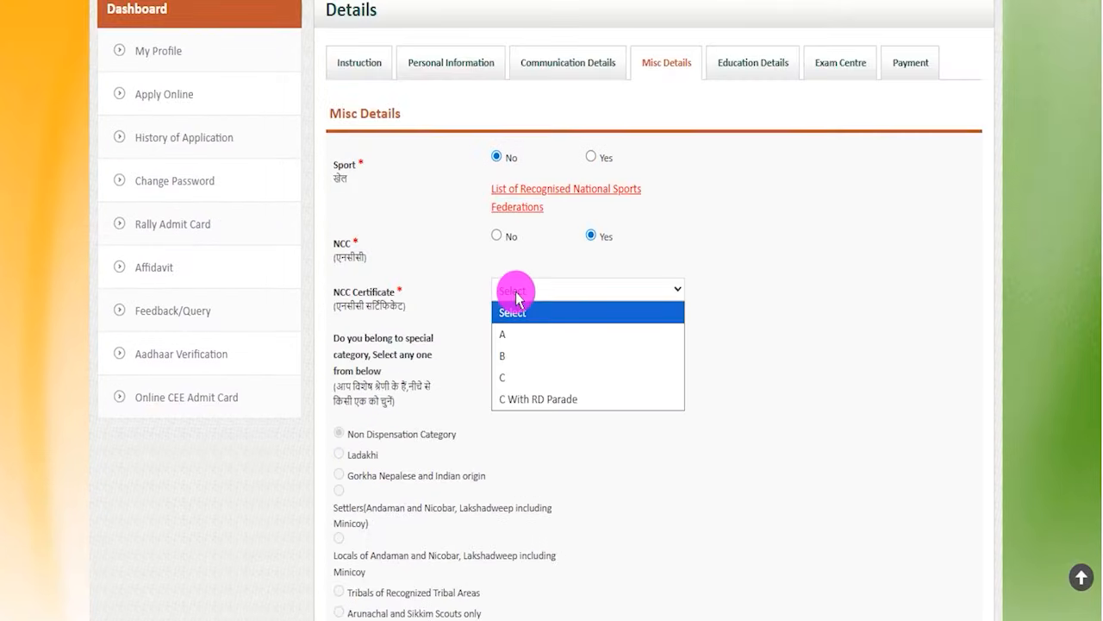
View the NCC Certificate choices without selecting one, and mark the No option for NCC.
click(377, 291)
click(526, 296)
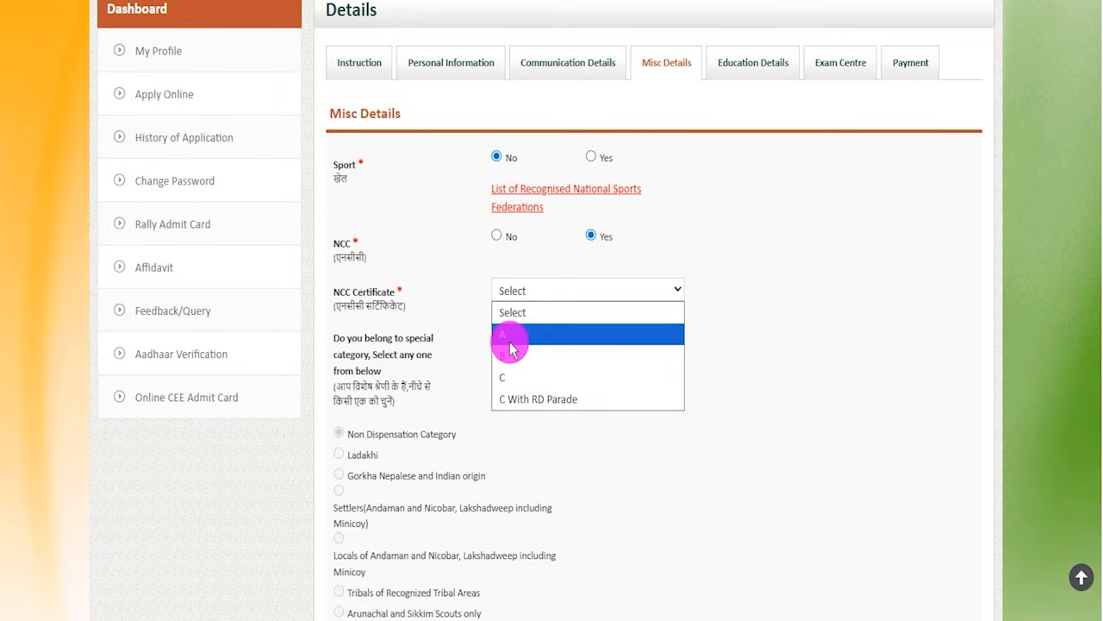
click(448, 249)
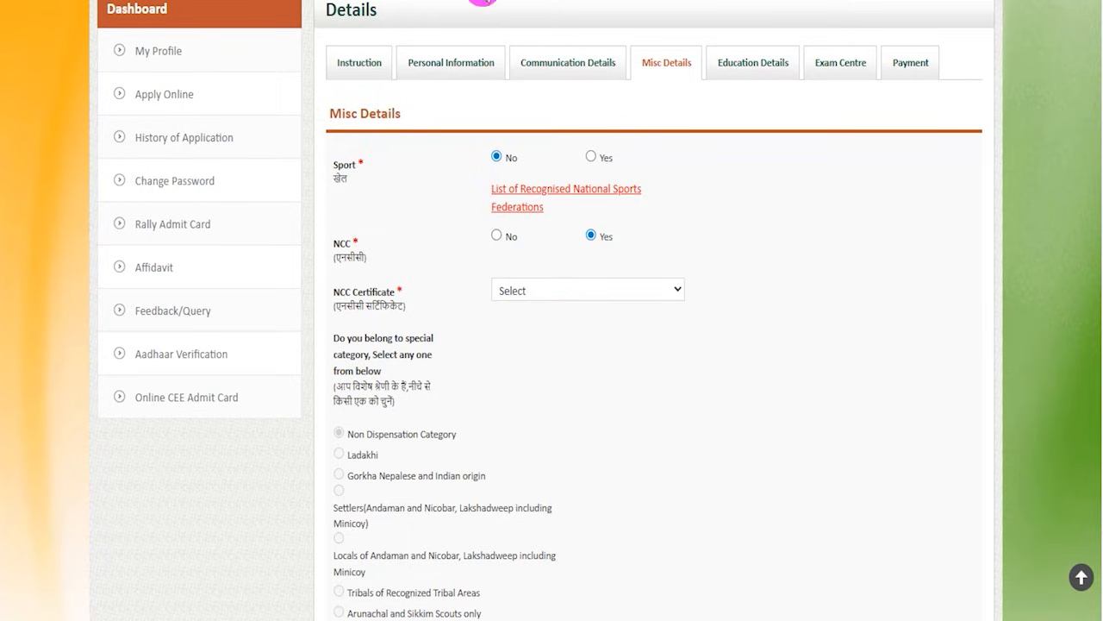
drag(496, 236, 516, 206)
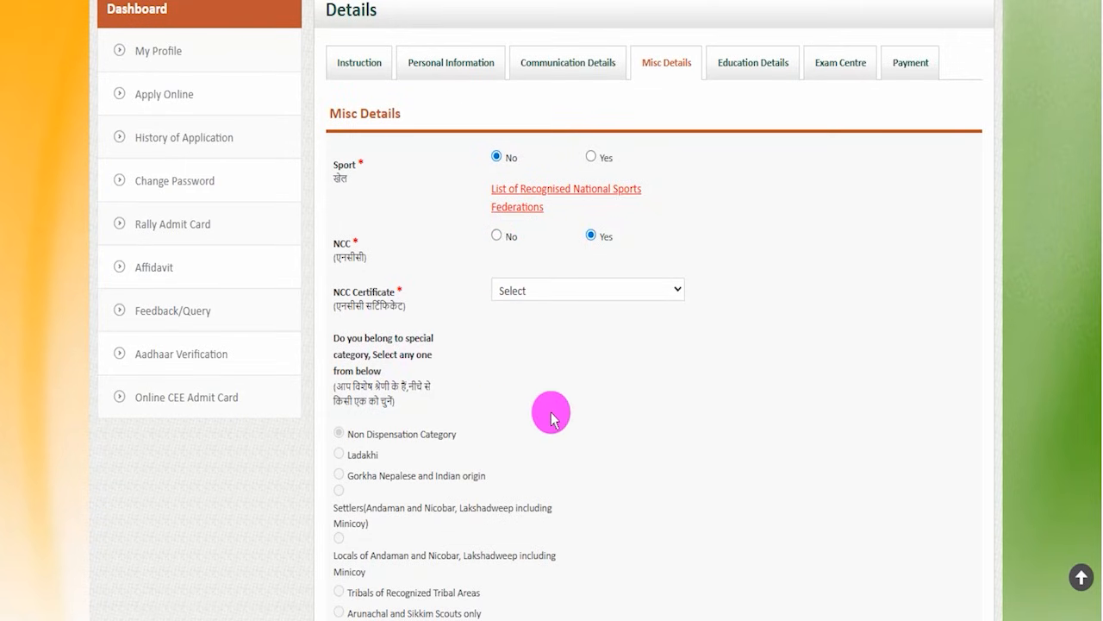
View the choices for Relation with Army personnel below the special categories, leaving the field unselected.
scroll(552, 420, down, 2)
scroll(510, 333, down, 2)
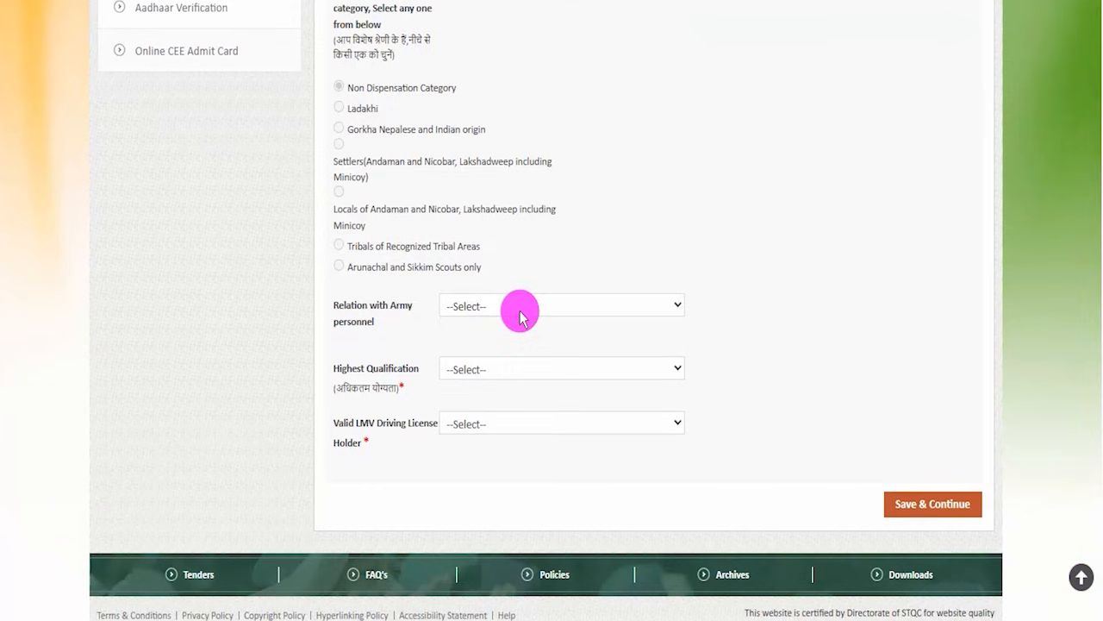
click(472, 311)
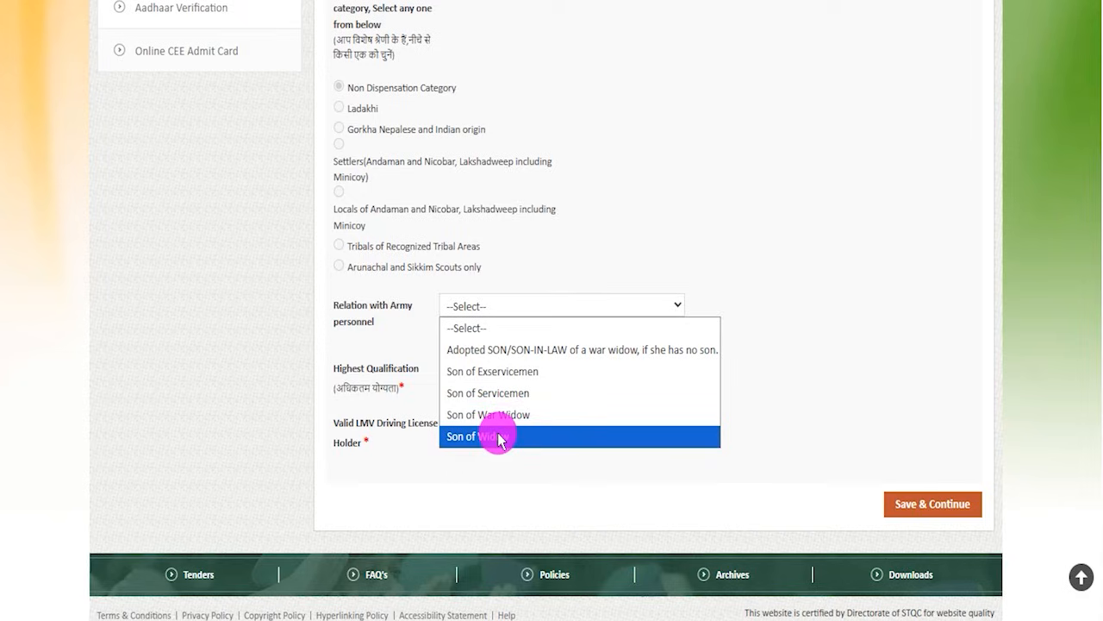
click(466, 315)
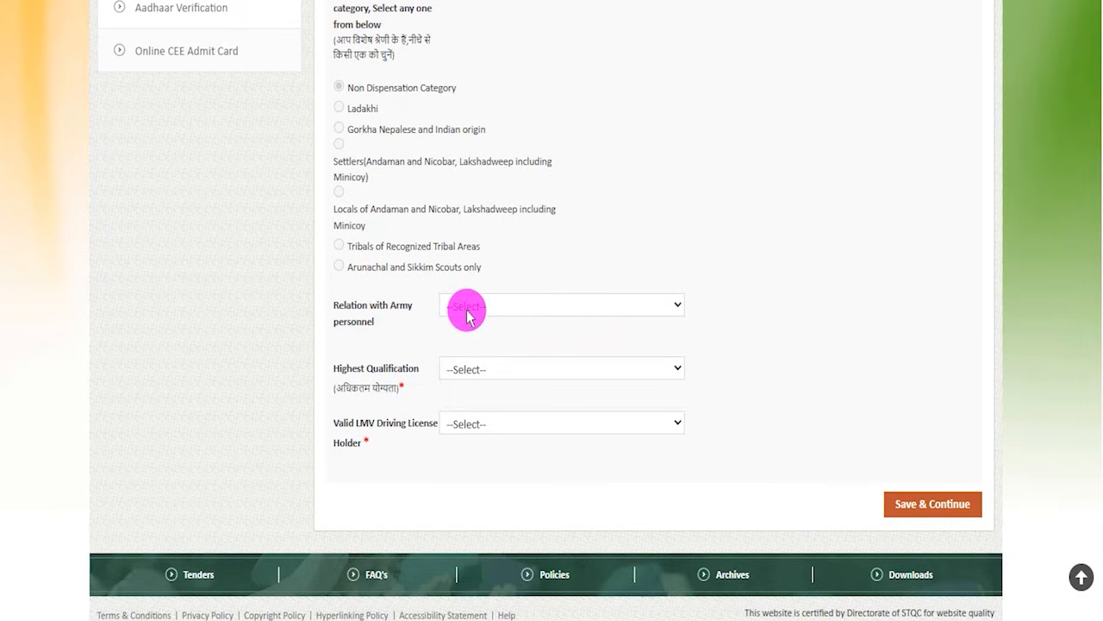
click(549, 306)
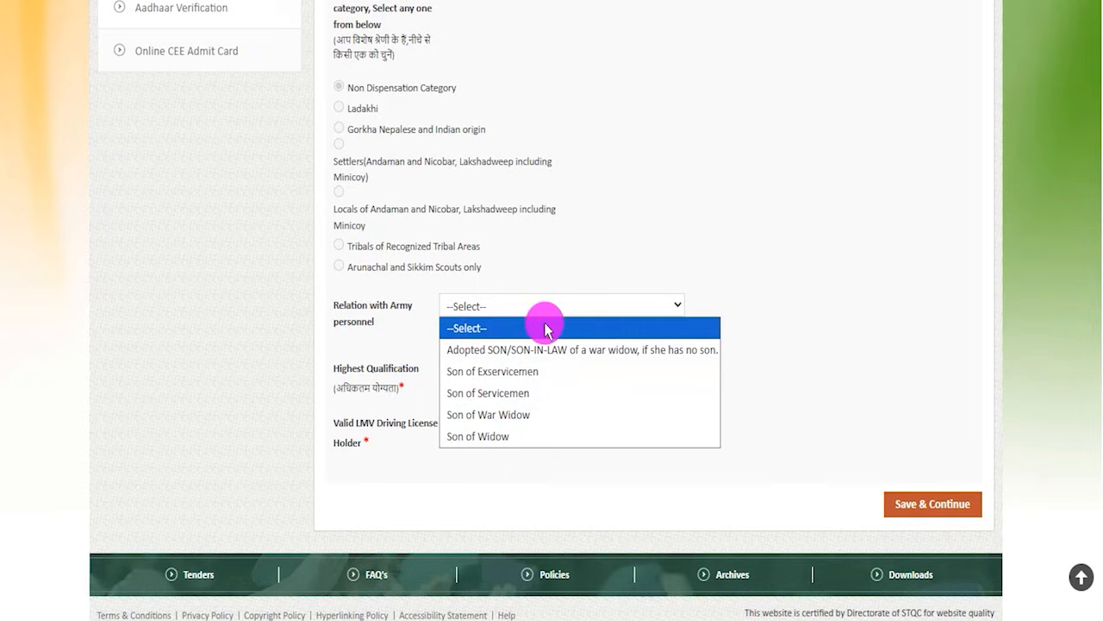
click(778, 322)
Highlight the Highest Qualification label and set the qualification to GRADUATION.
drag(347, 368, 396, 368)
click(478, 368)
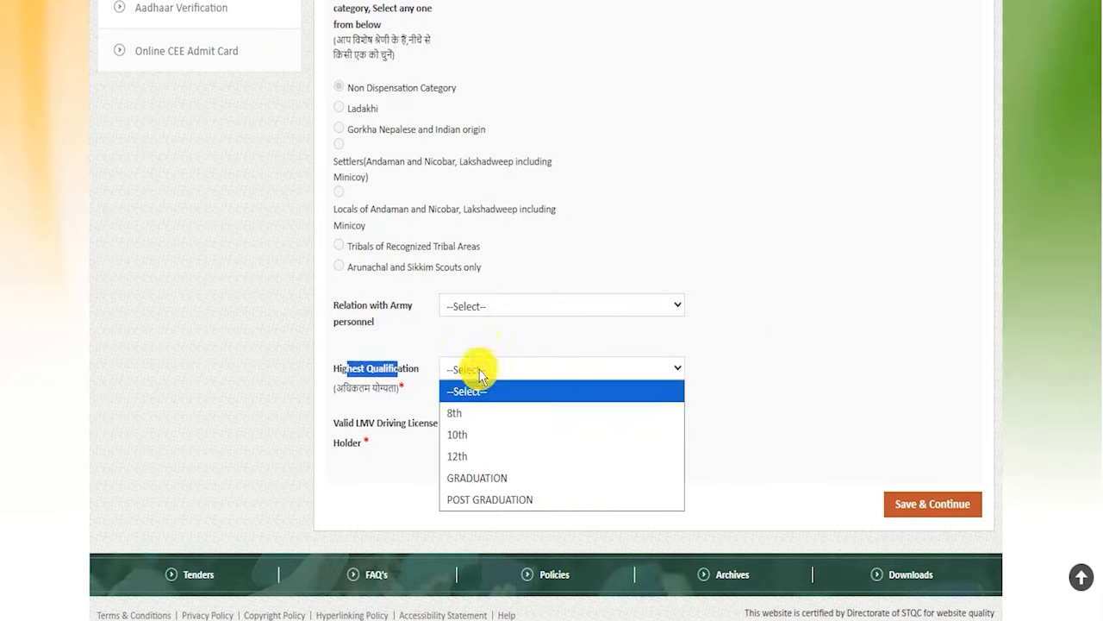
click(479, 475)
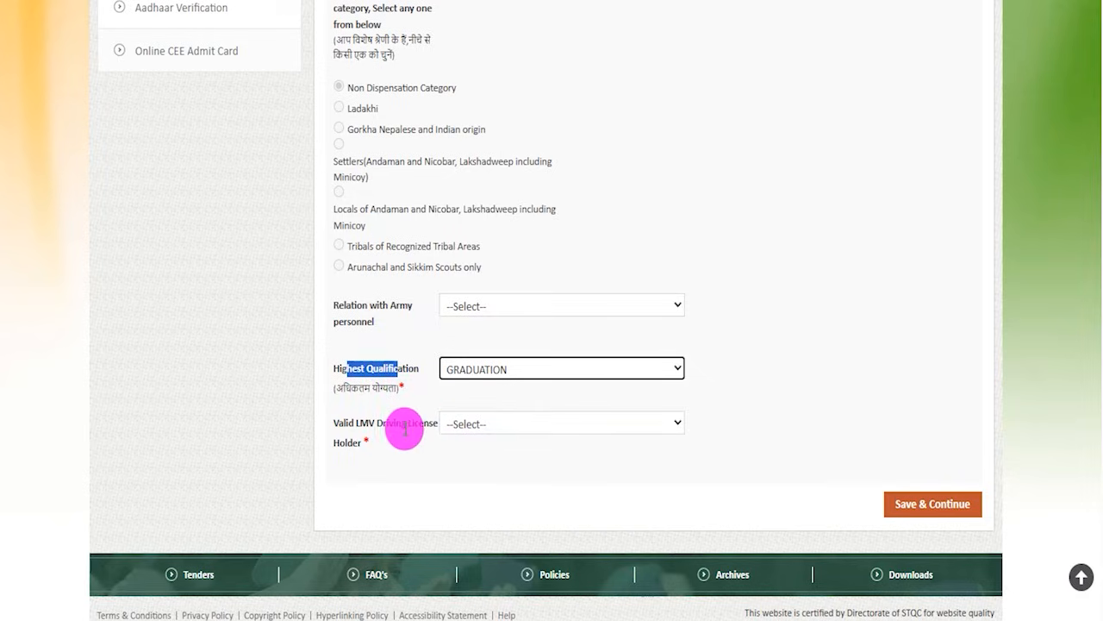
Highlight the LMV driving licence label, try Yes for the licence holder field, and set it to No.
click(356, 425)
drag(371, 424, 414, 423)
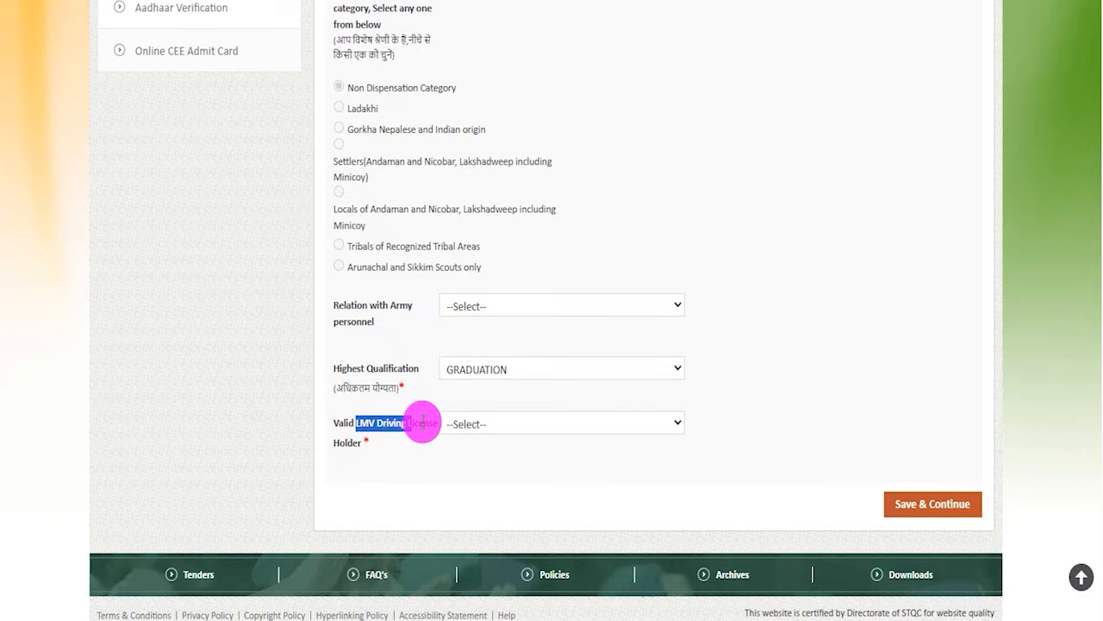
click(468, 422)
click(462, 467)
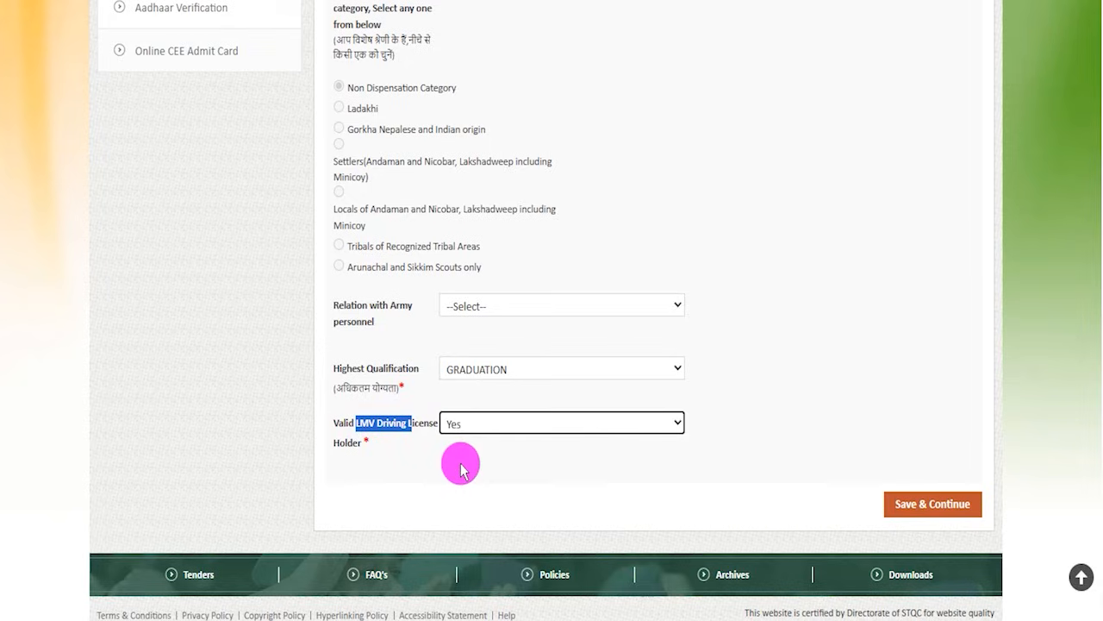
click(468, 424)
click(460, 488)
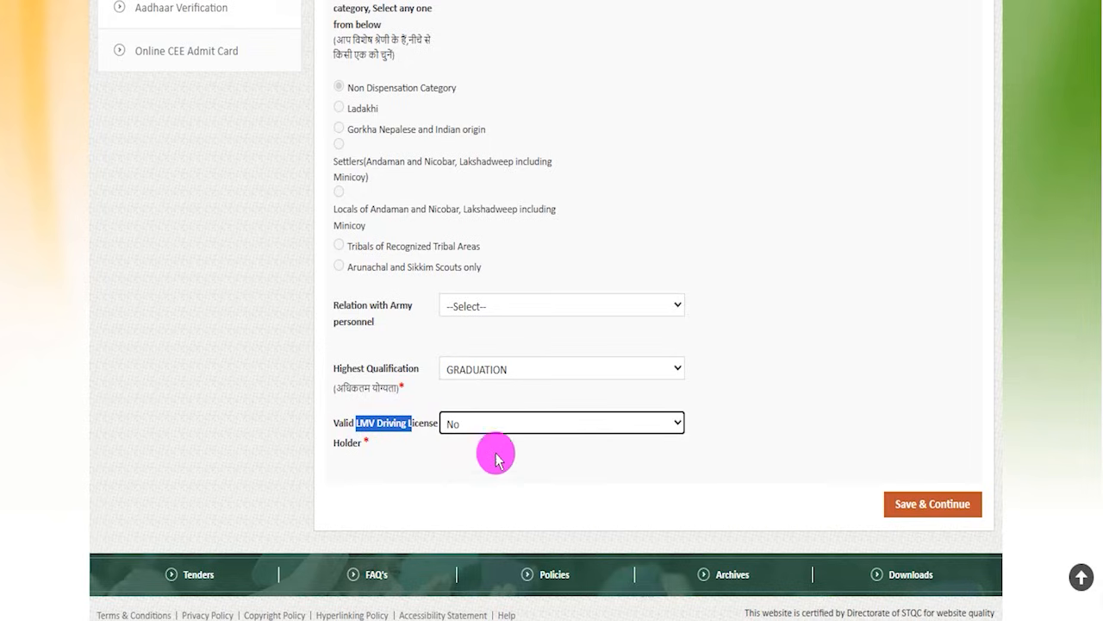
click(724, 395)
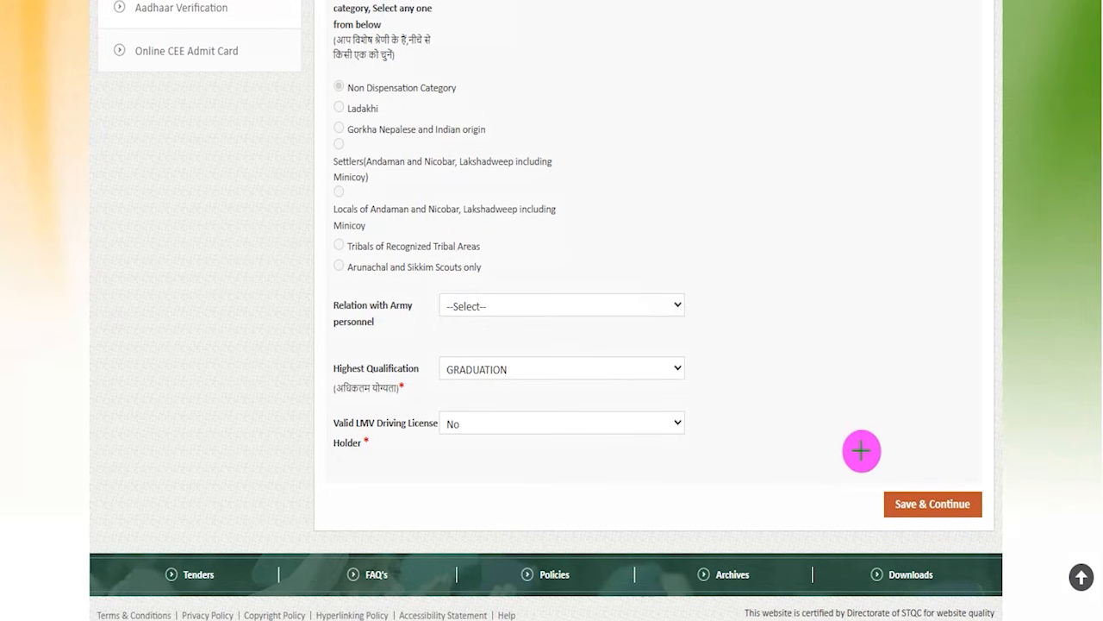
Save the Misc Details form and mark the Education Details section and the Education Information Add heading with the pen.
click(987, 503)
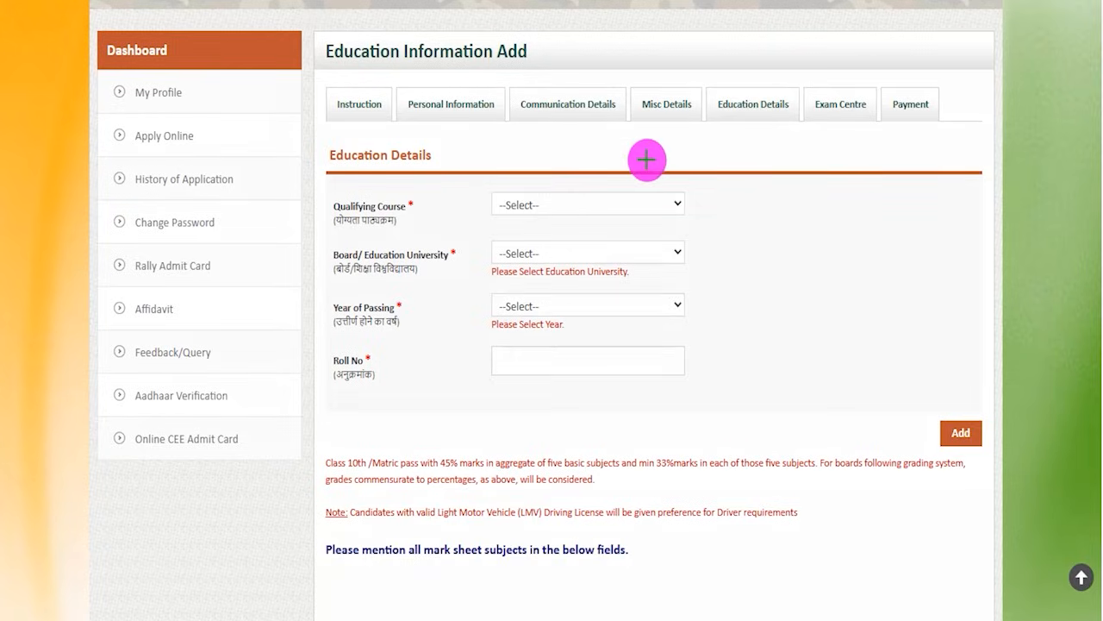
drag(731, 97, 769, 41)
drag(411, 62, 470, 63)
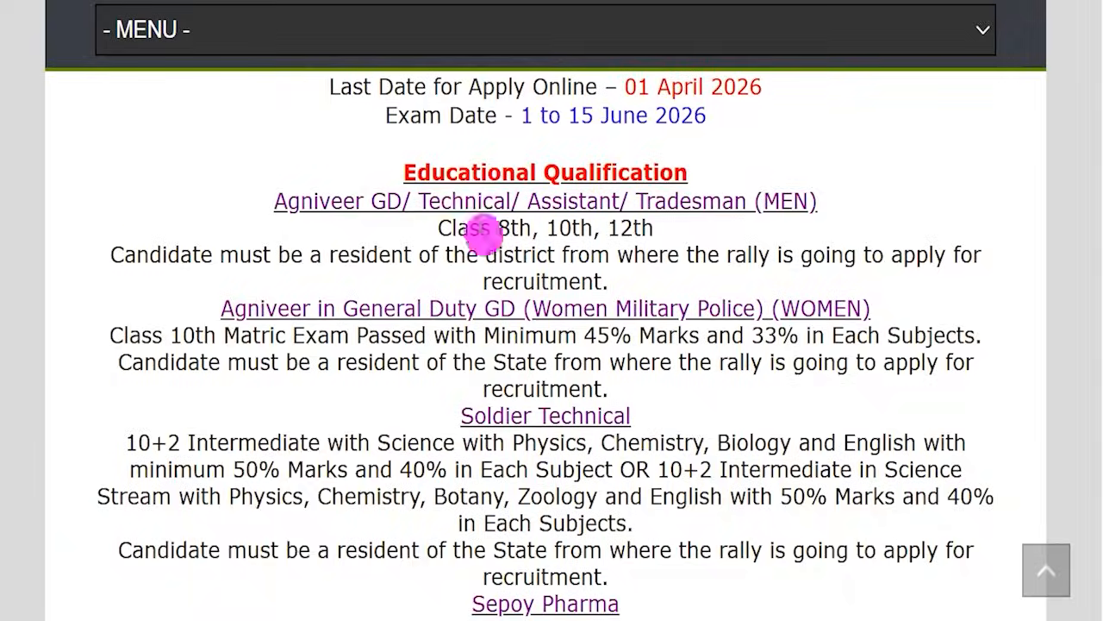
On the Educational Qualification notice, highlight the requirements for the Agniveer men, Agniveer women and Soldier Technical posts.
drag(287, 201, 767, 200)
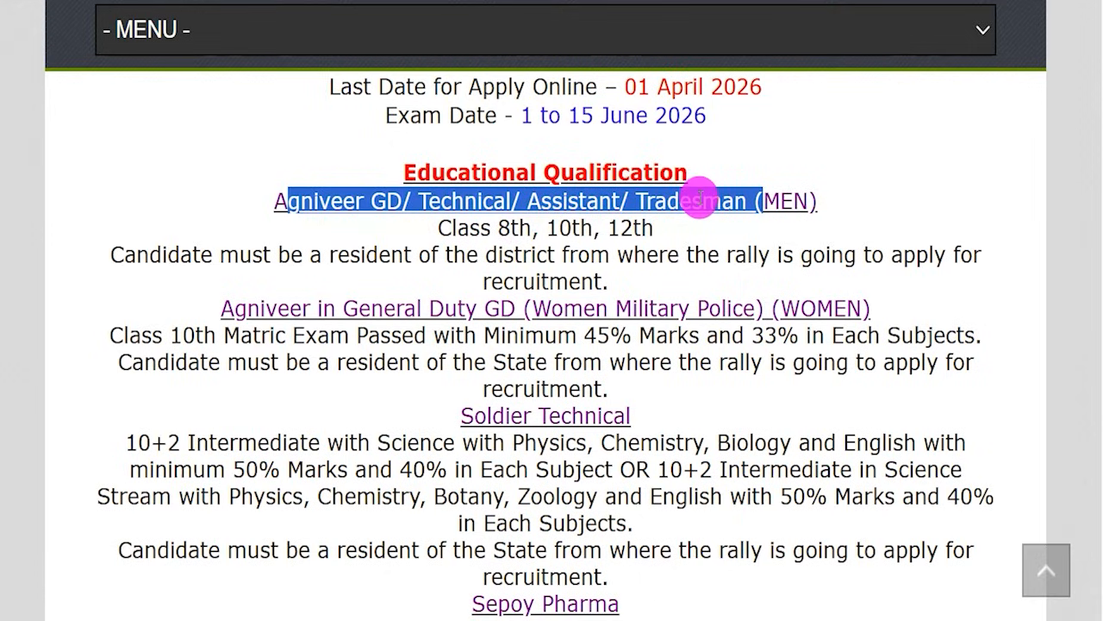
drag(498, 227, 643, 225)
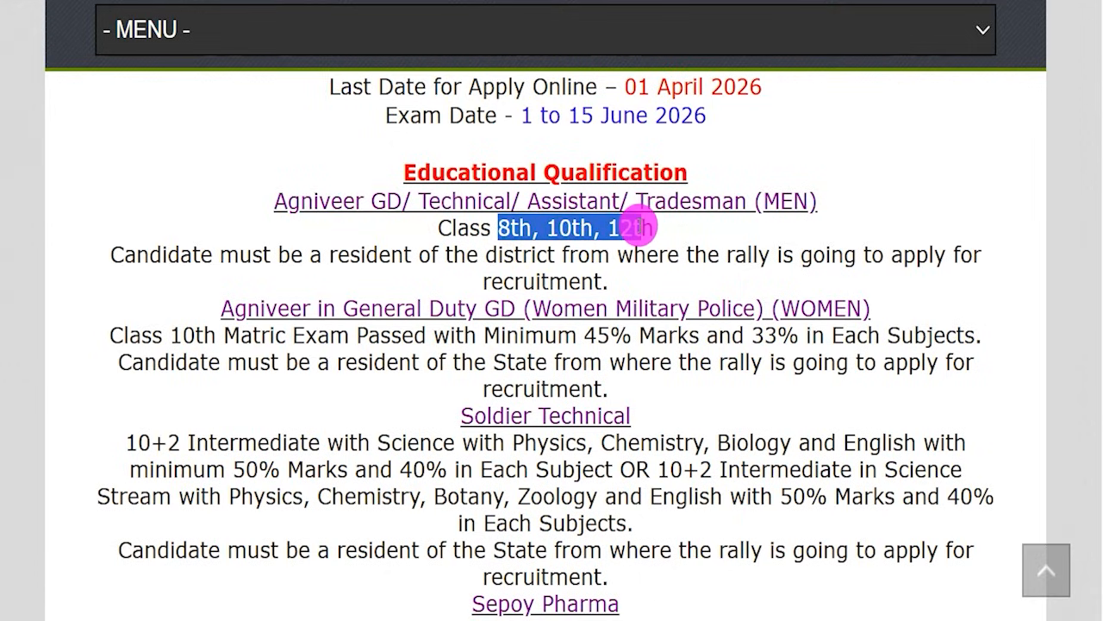
drag(315, 310, 696, 307)
drag(195, 337, 610, 337)
drag(492, 416, 601, 417)
drag(155, 442, 795, 442)
drag(247, 469, 287, 469)
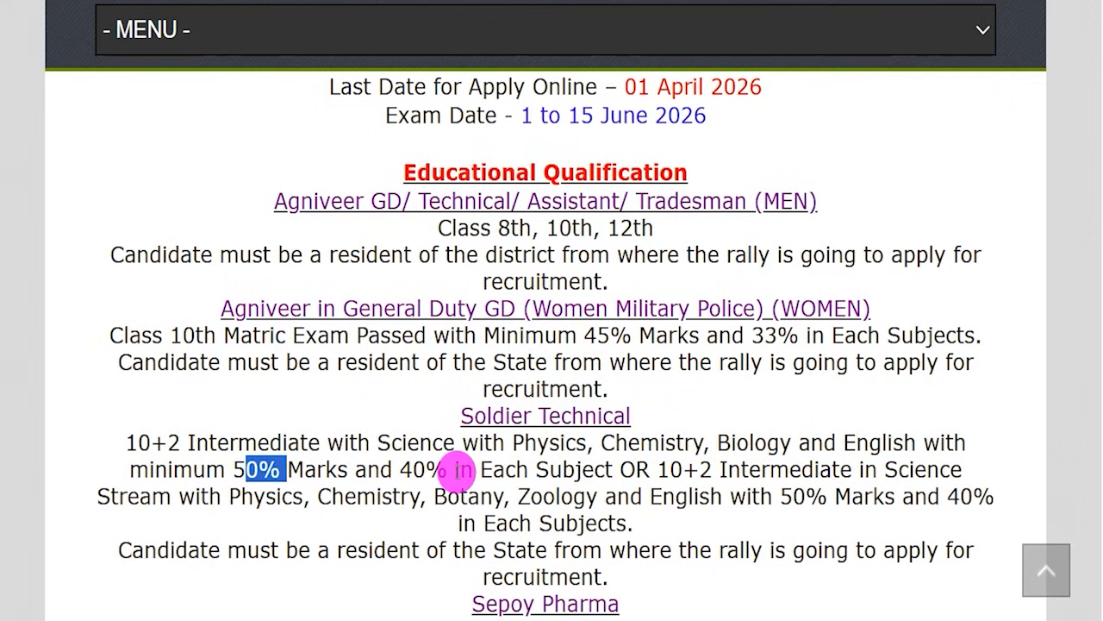
Highlight the GD/Technical, women's General Duty and Soldier Technical post titles, and review the qualifications listed below them.
drag(372, 201, 506, 203)
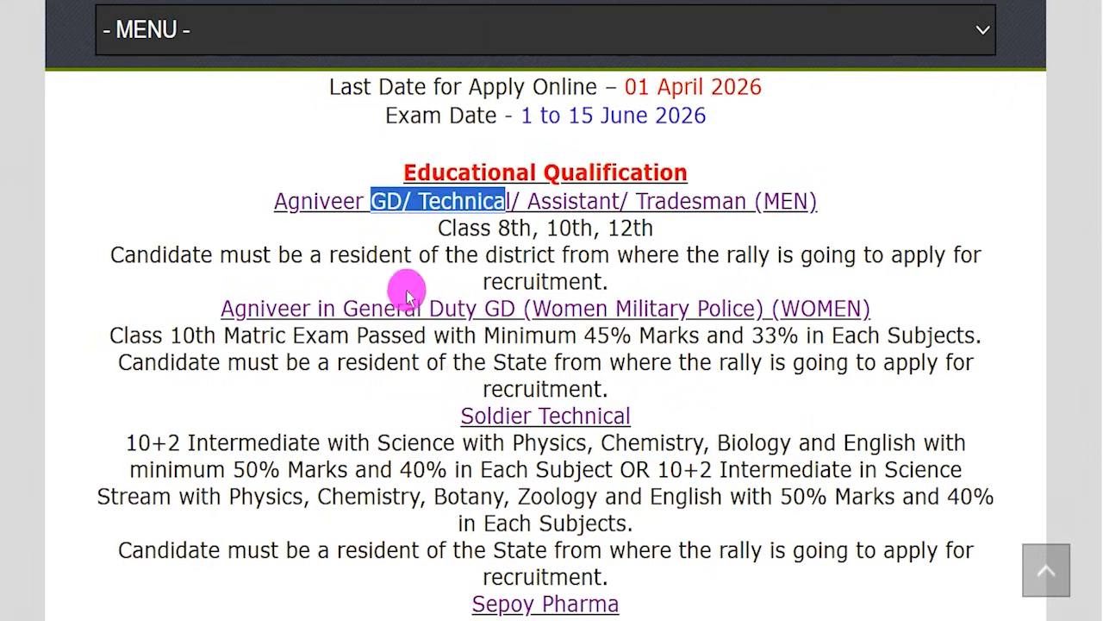
drag(382, 309, 485, 322)
drag(488, 416, 585, 416)
scroll(574, 385, down, 2)
scroll(573, 384, down, 2)
scroll(546, 444, up, 3)
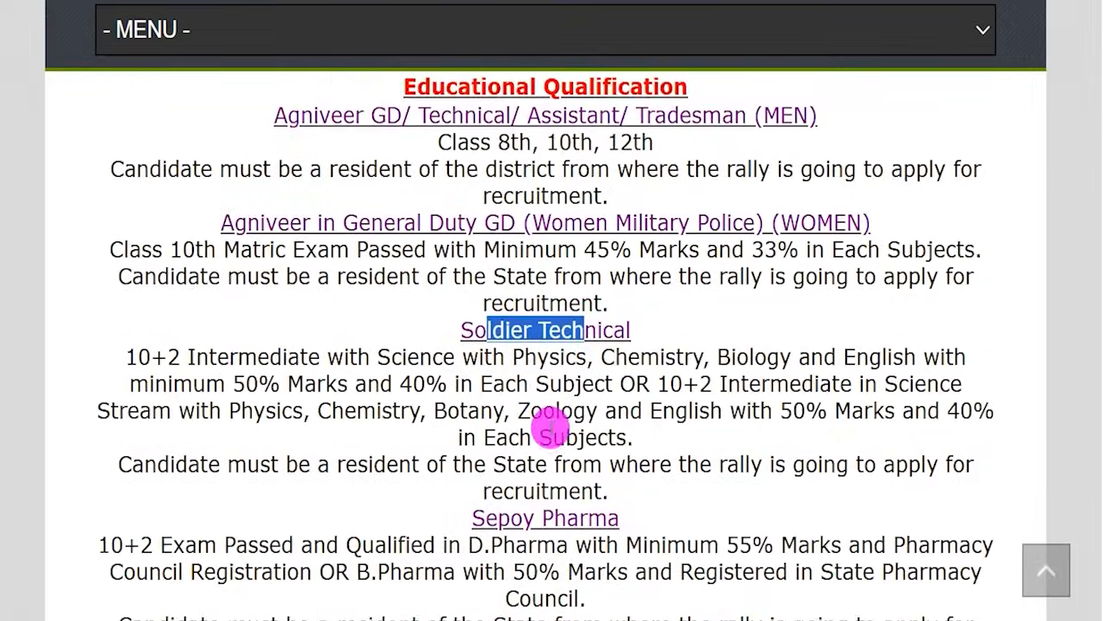
scroll(552, 427, up, 1)
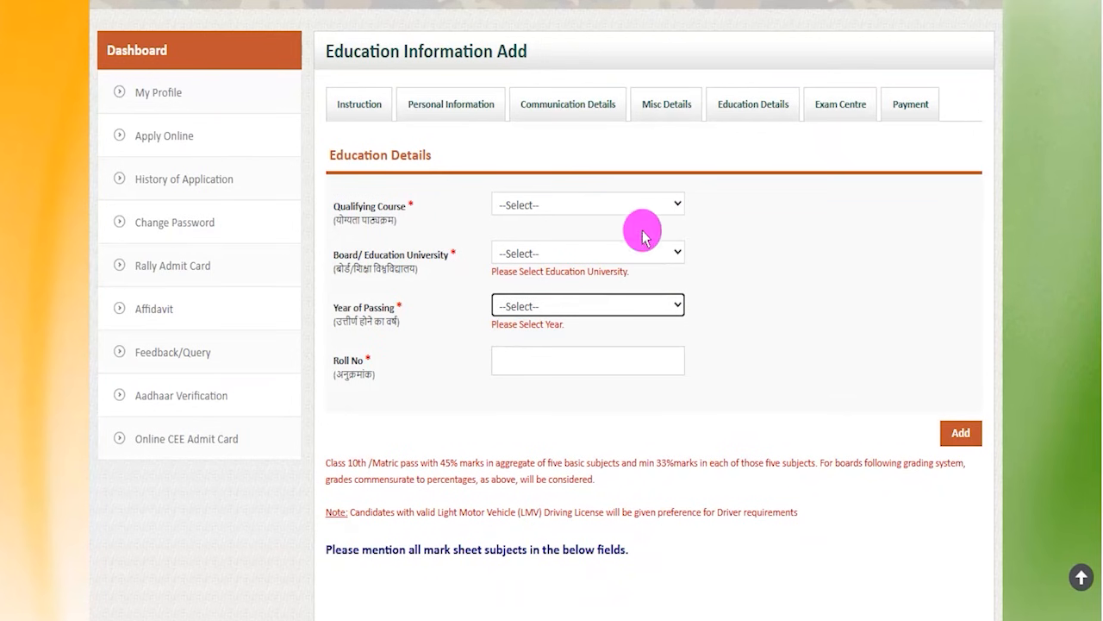
On the Education Details form, set Qualifying Course to 10th and Board/Education University to CBSE.
click(562, 207)
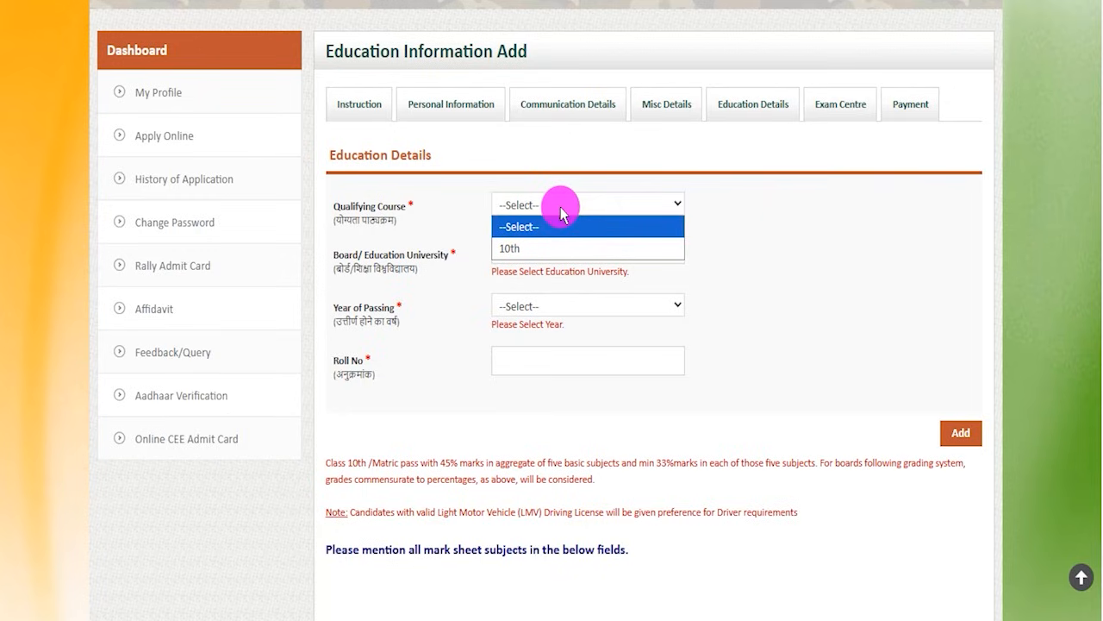
click(510, 248)
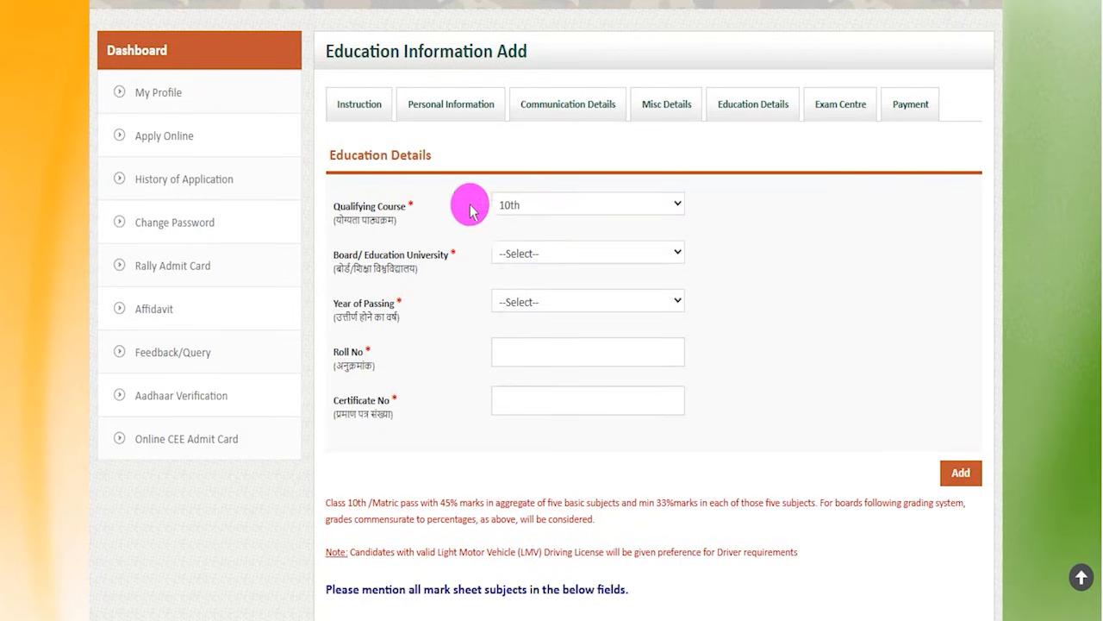
drag(368, 255, 418, 252)
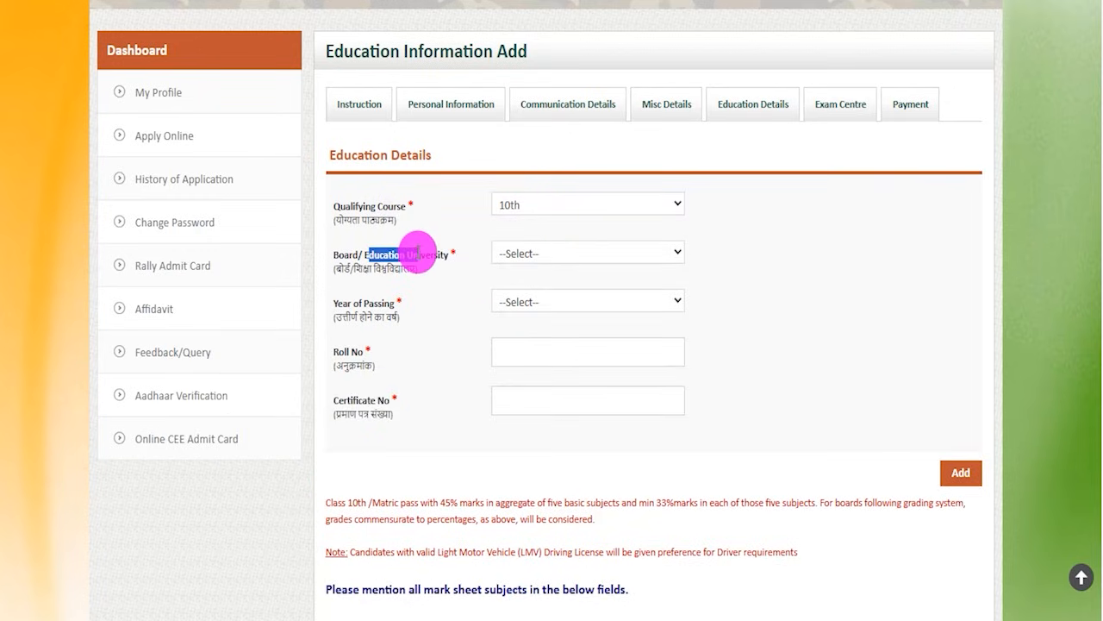
click(533, 255)
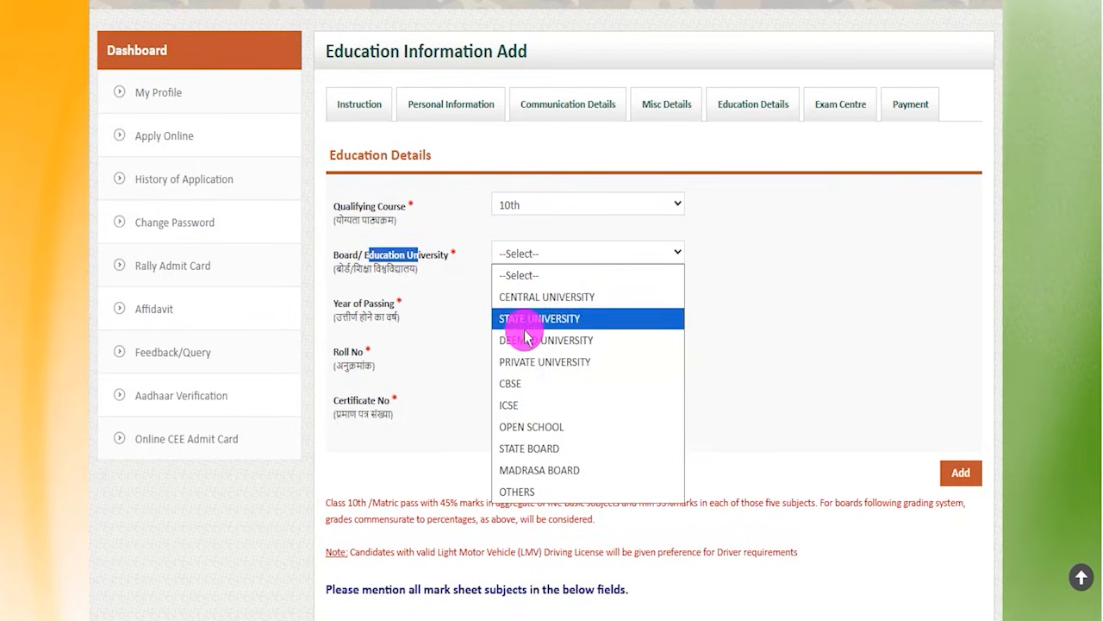
click(521, 381)
Highlight the Year of Passing label and set the year to 2020.
drag(354, 303, 518, 302)
click(517, 302)
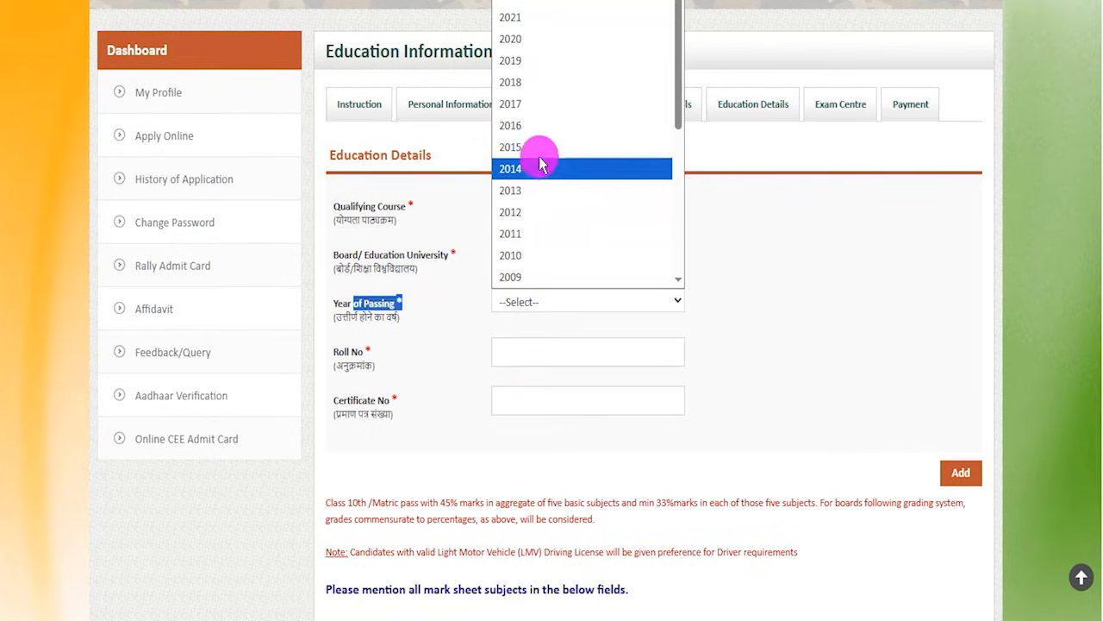
click(523, 41)
Point out the Roll No and Certificate No fields without filling them, and mark the Add option for the education record.
drag(345, 350, 485, 364)
click(513, 354)
drag(357, 395, 468, 399)
click(512, 402)
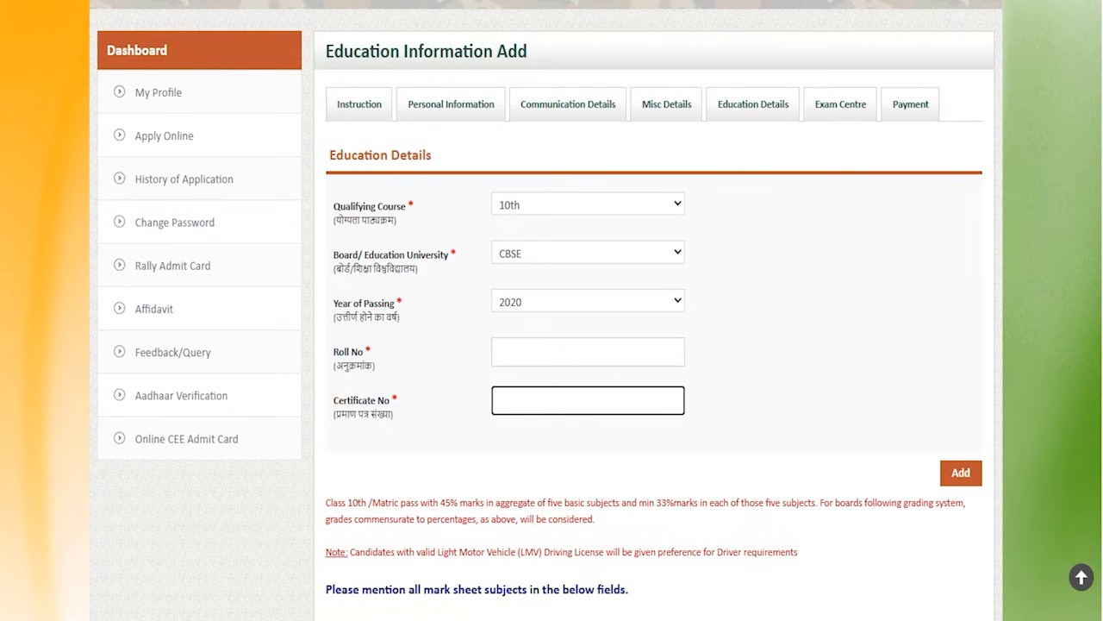
mouse_move(876, 422)
mouse_down()
mouse_move(976, 465)
mouse_move(1001, 497)
mouse_up()
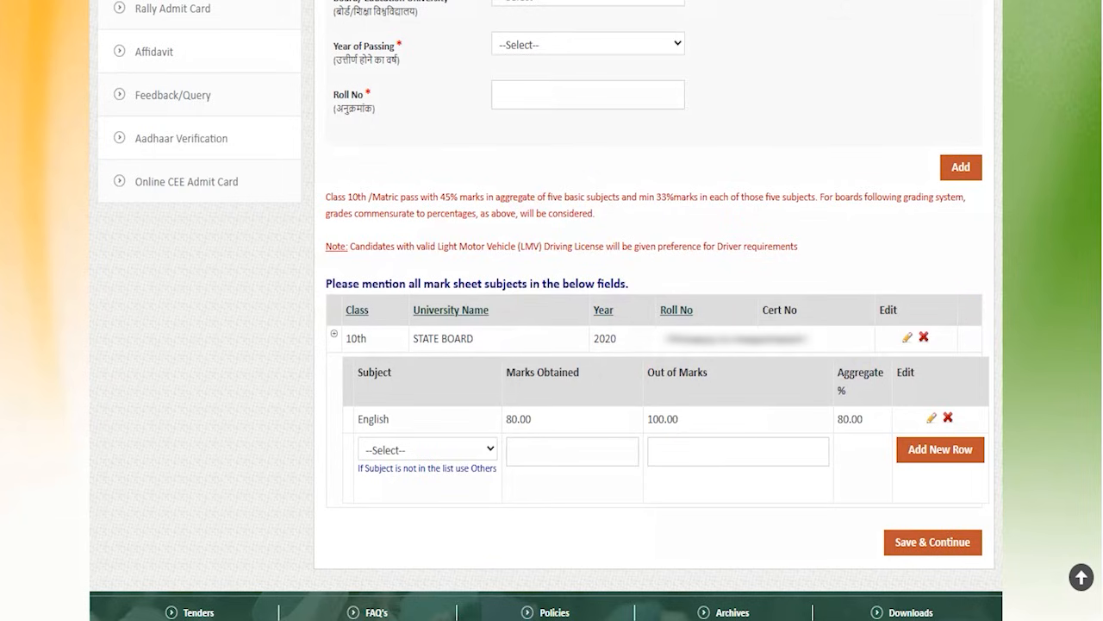
View the mark sheet subject choices without selecting one, and highlight the English row's obtained marks, maximum marks and aggregate percentage.
click(421, 454)
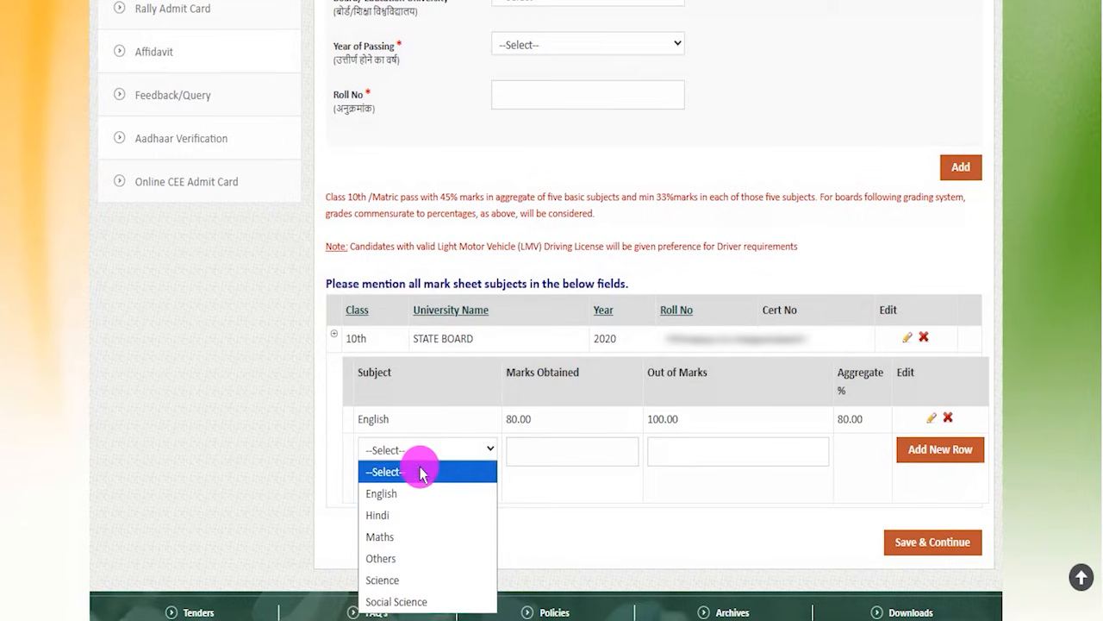
drag(507, 418, 531, 418)
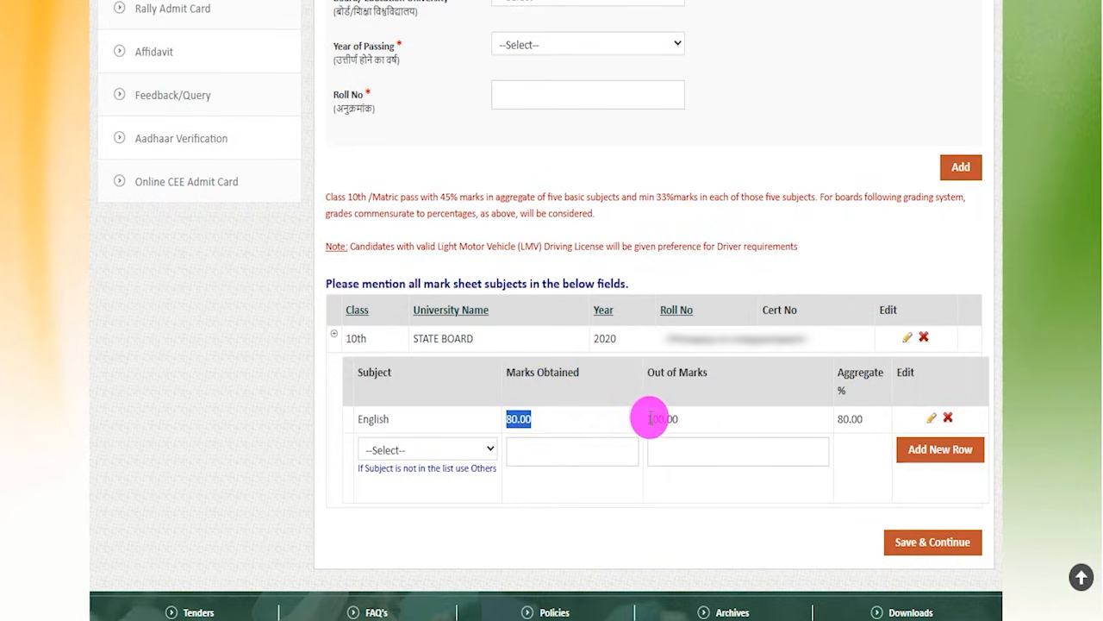
drag(648, 419, 677, 420)
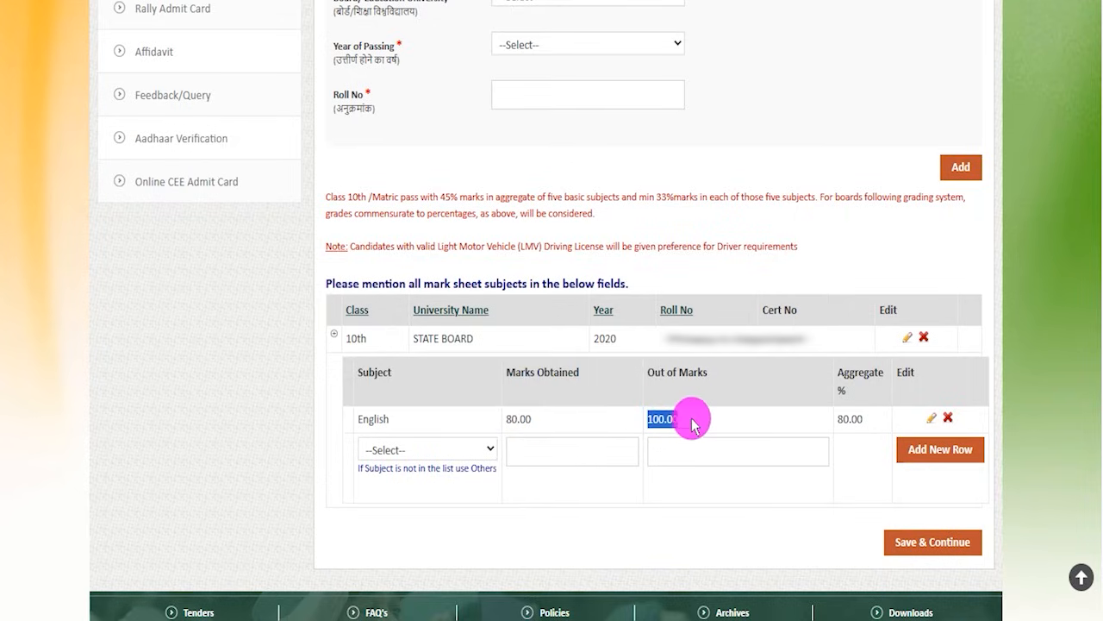
drag(845, 373, 864, 423)
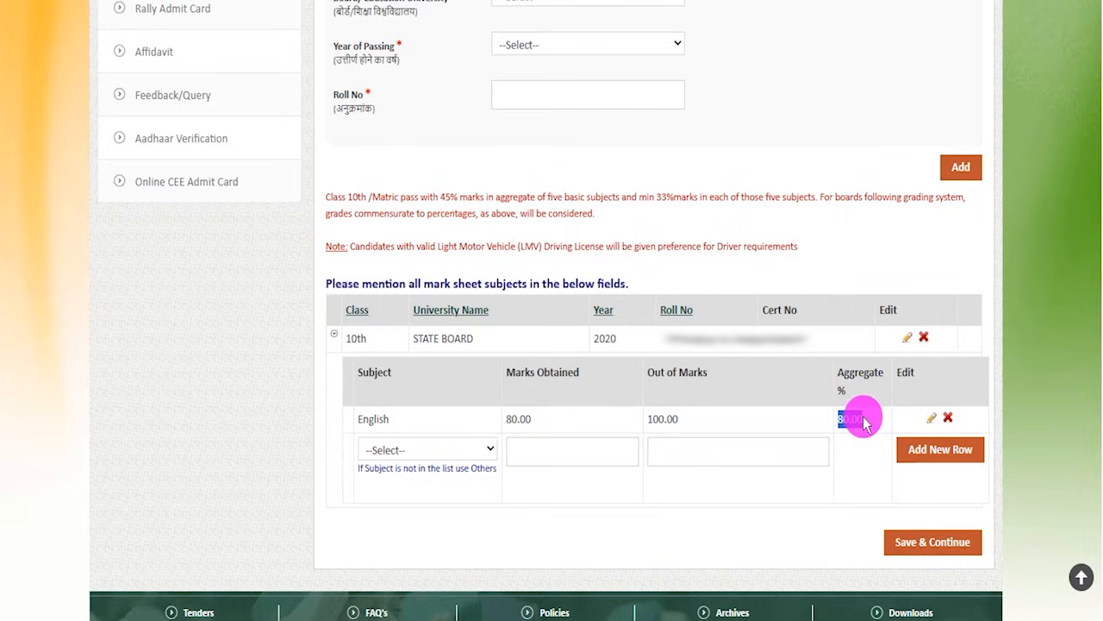
click(458, 450)
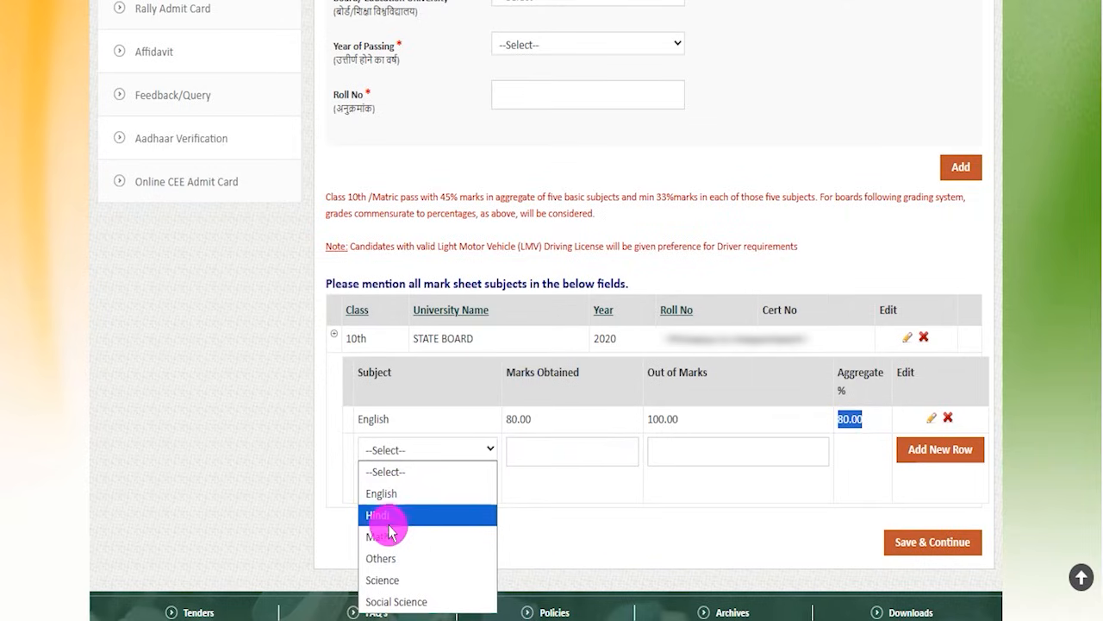
click(593, 505)
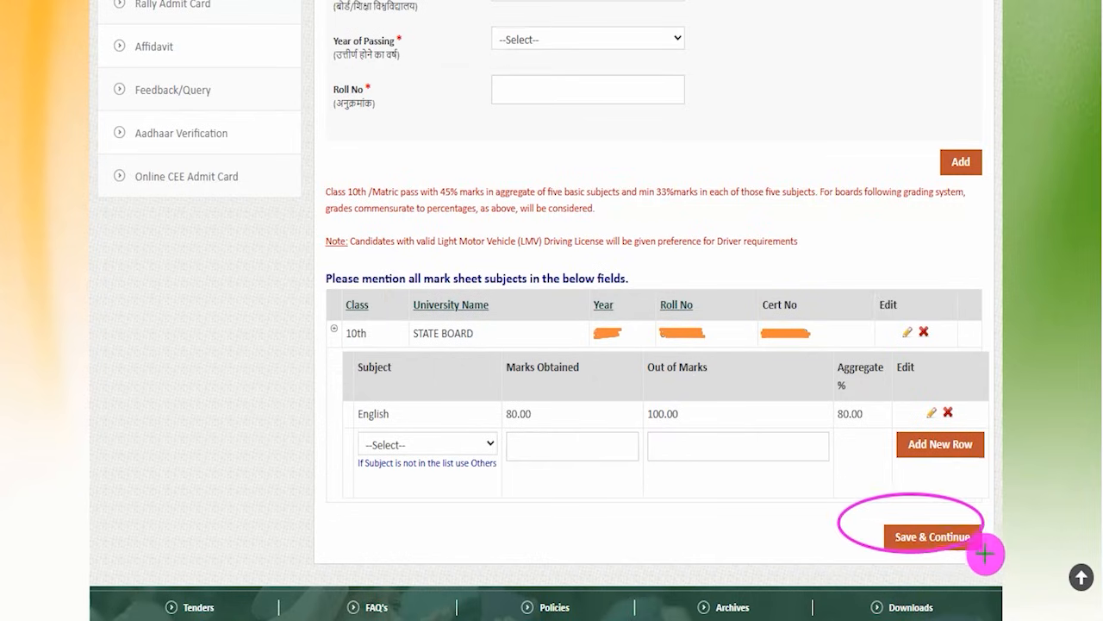
Save the education details and mark the Exam Centre section with the pen.
click(933, 536)
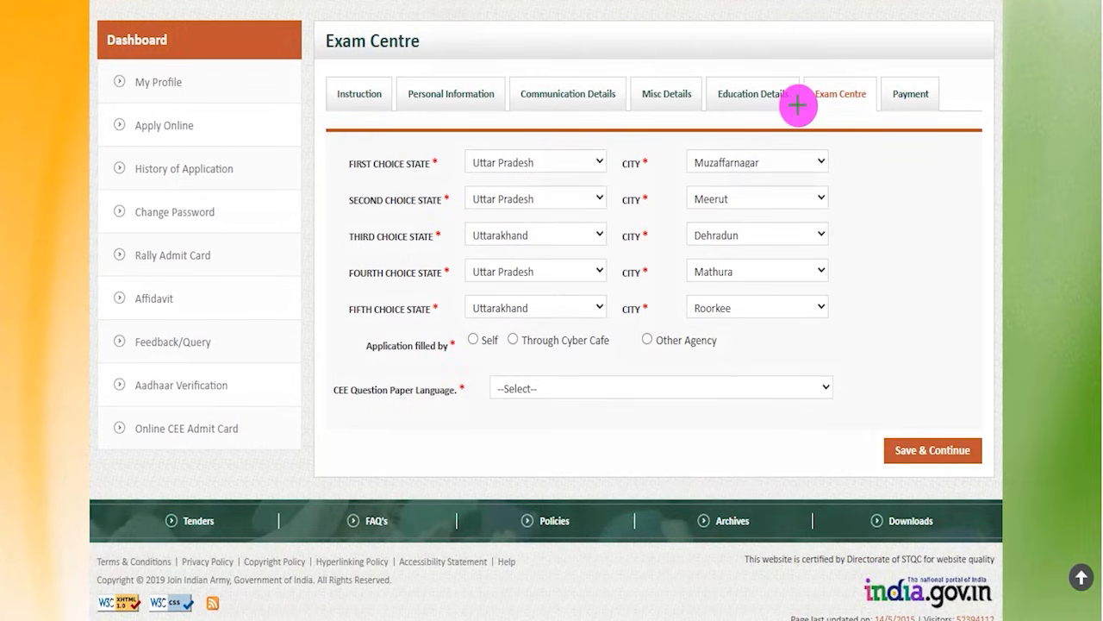
drag(839, 84, 867, 38)
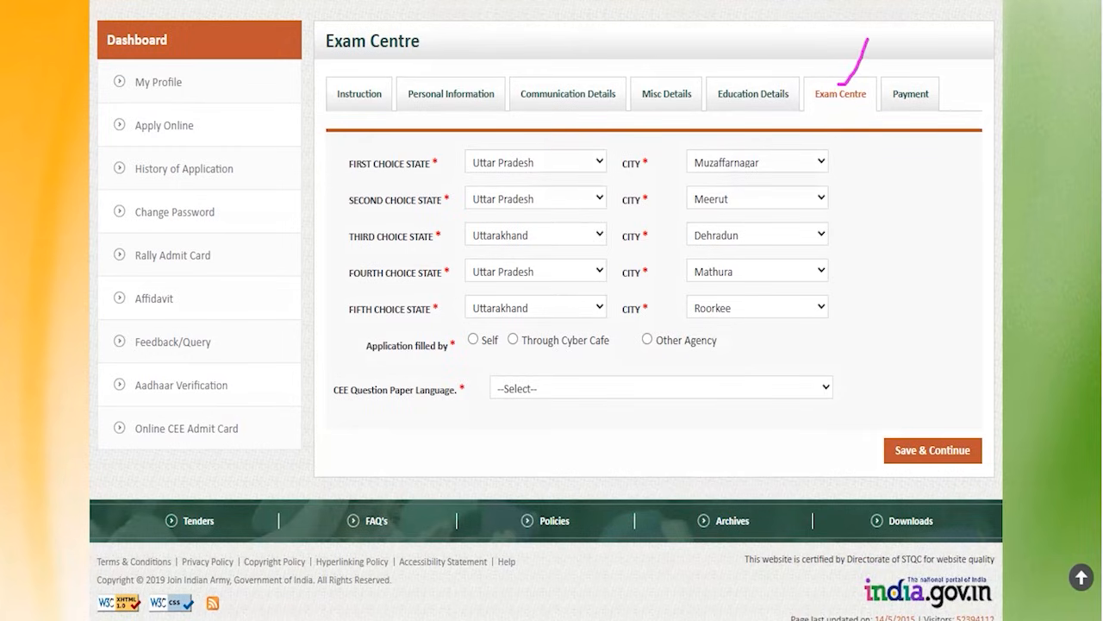
View the state and city choices for the first three exam centre preferences, leaving the selections as they are.
click(505, 161)
click(571, 164)
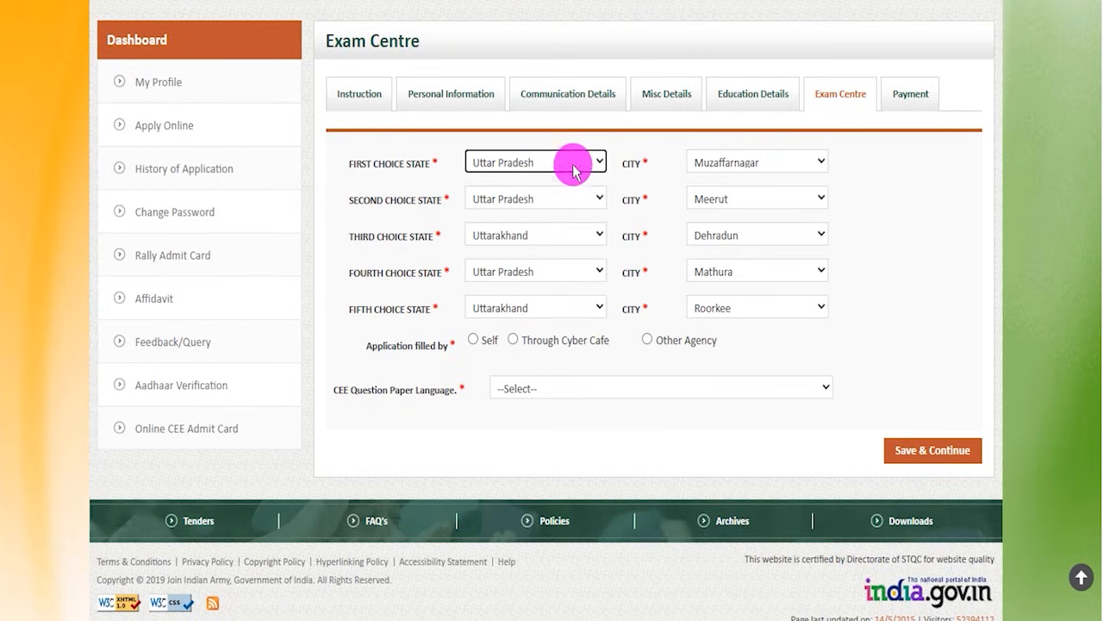
click(717, 165)
click(717, 165)
click(529, 198)
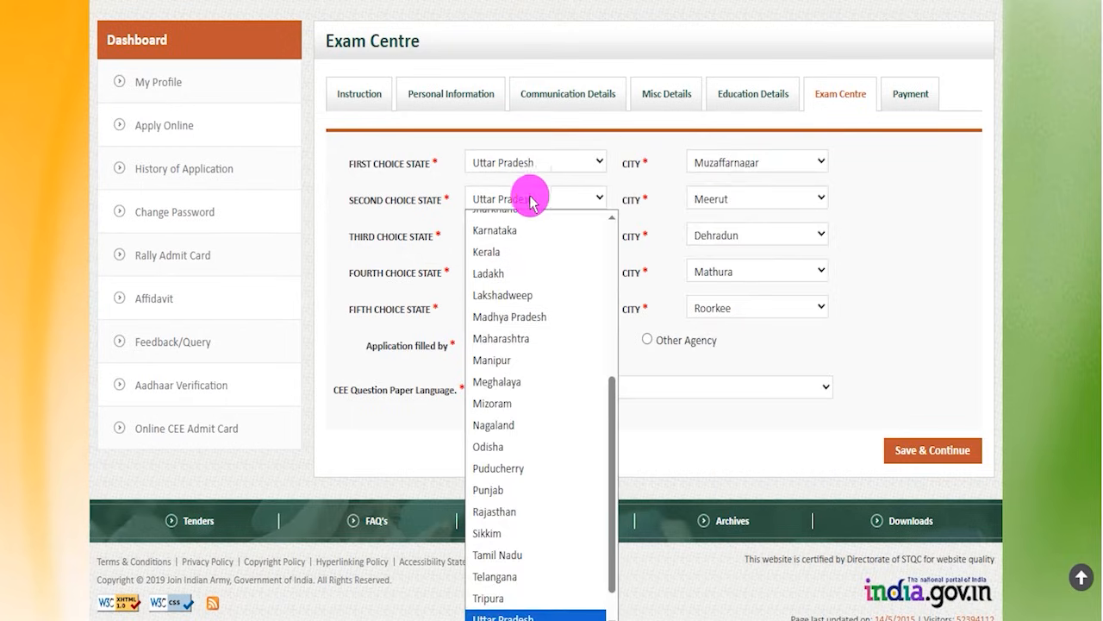
click(715, 195)
click(576, 233)
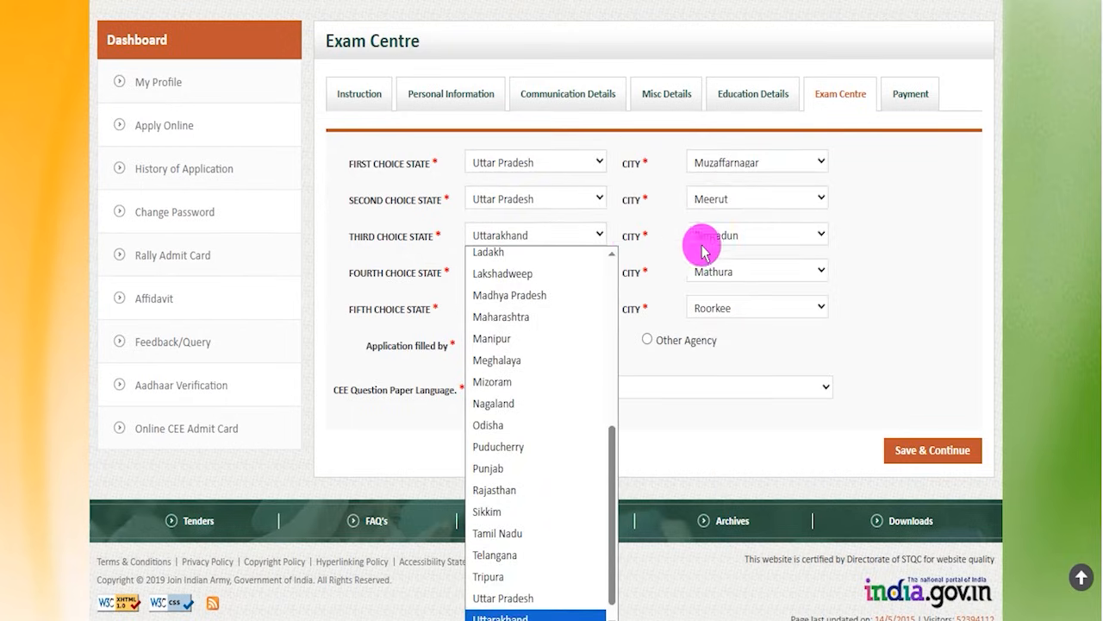
click(908, 256)
click(773, 244)
click(906, 264)
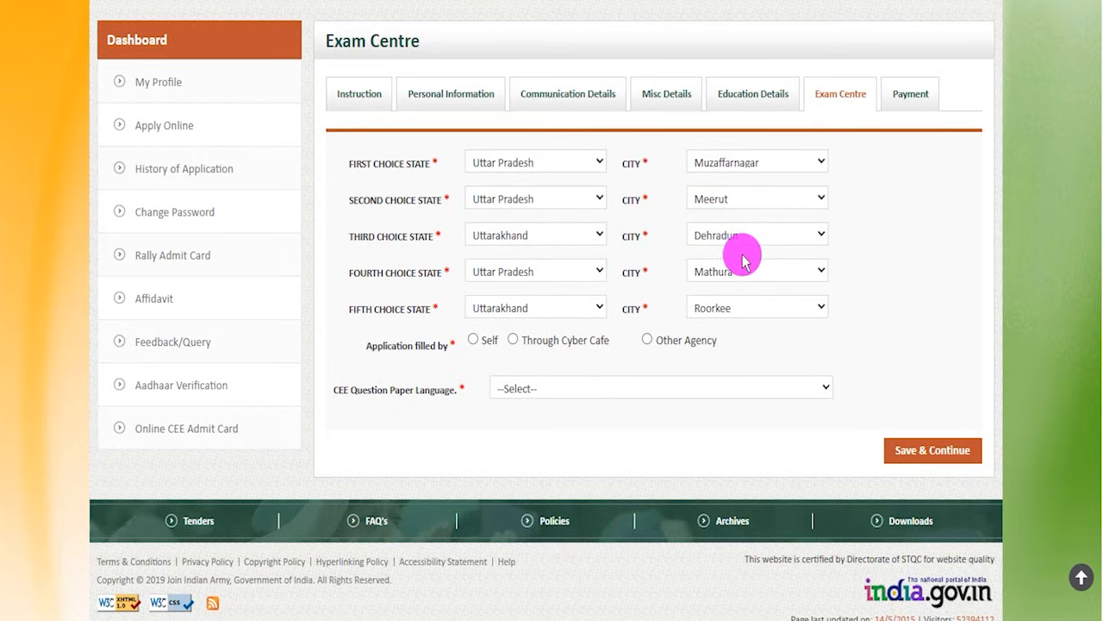
View the city choices for the first and fourth exam centre preferences without changing them.
click(749, 171)
click(897, 232)
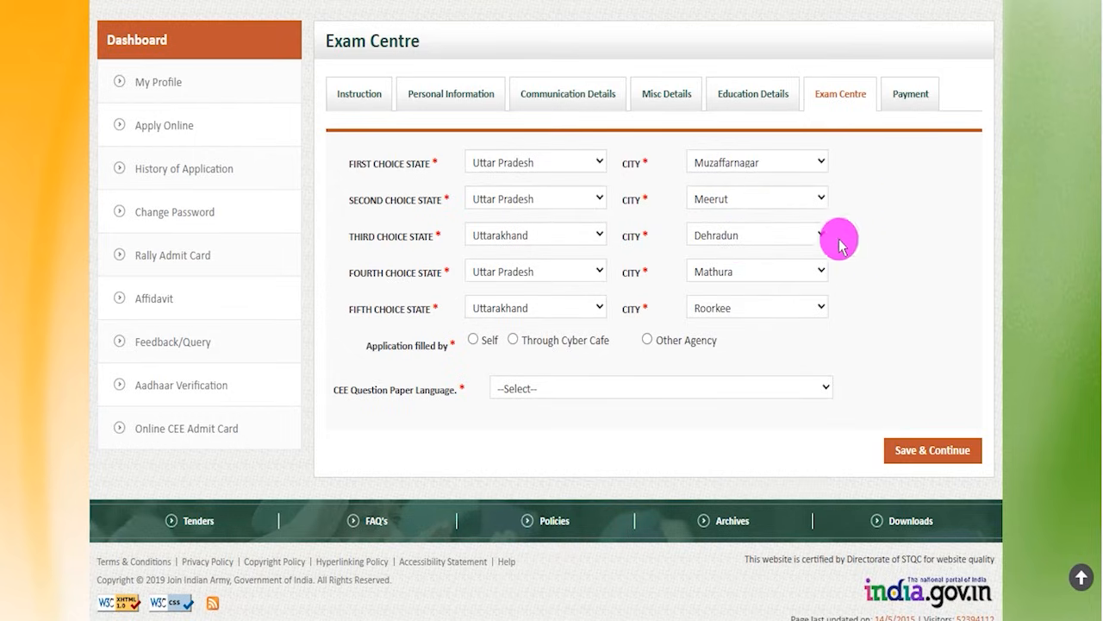
click(733, 275)
click(919, 297)
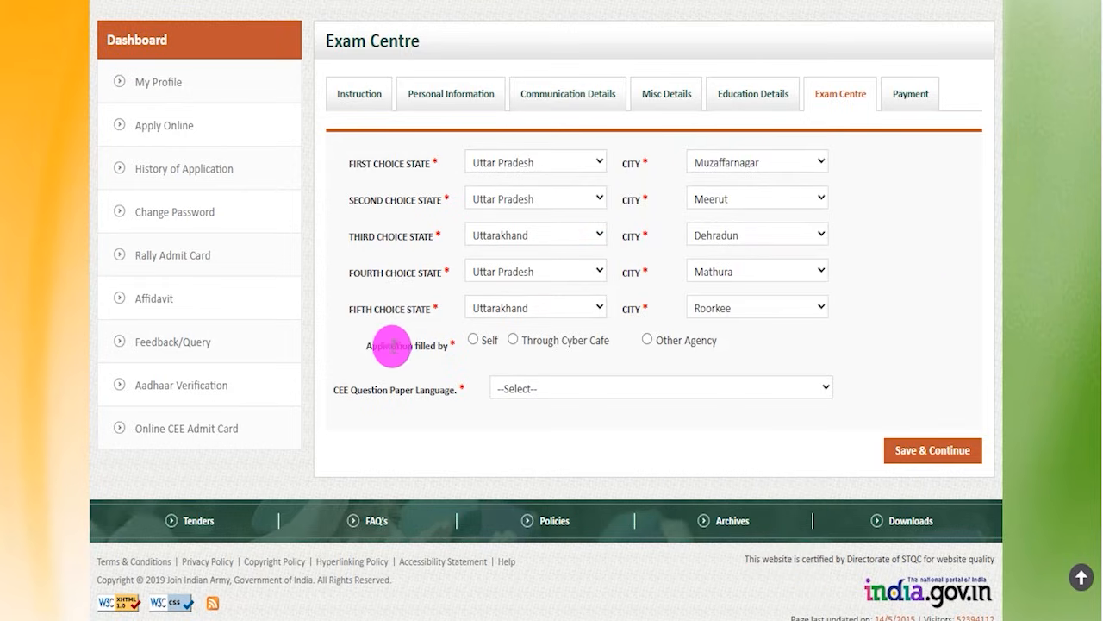
Highlight the Application filled by label and mark the Self, Through Cyber Cafe and Other Agency options with the pen.
drag(380, 343, 422, 345)
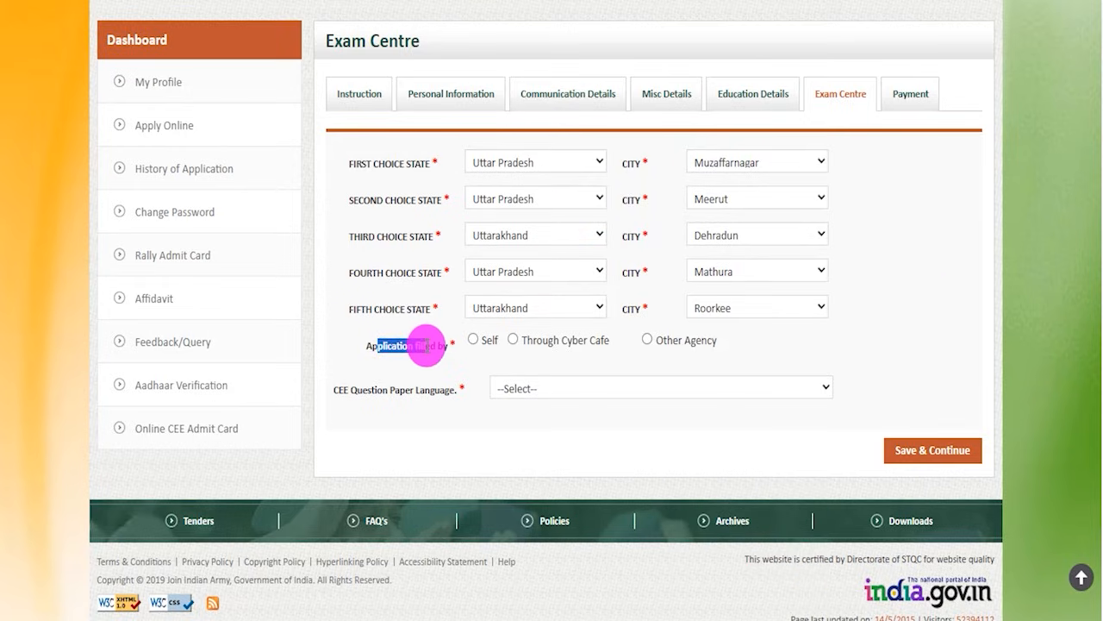
click(500, 1)
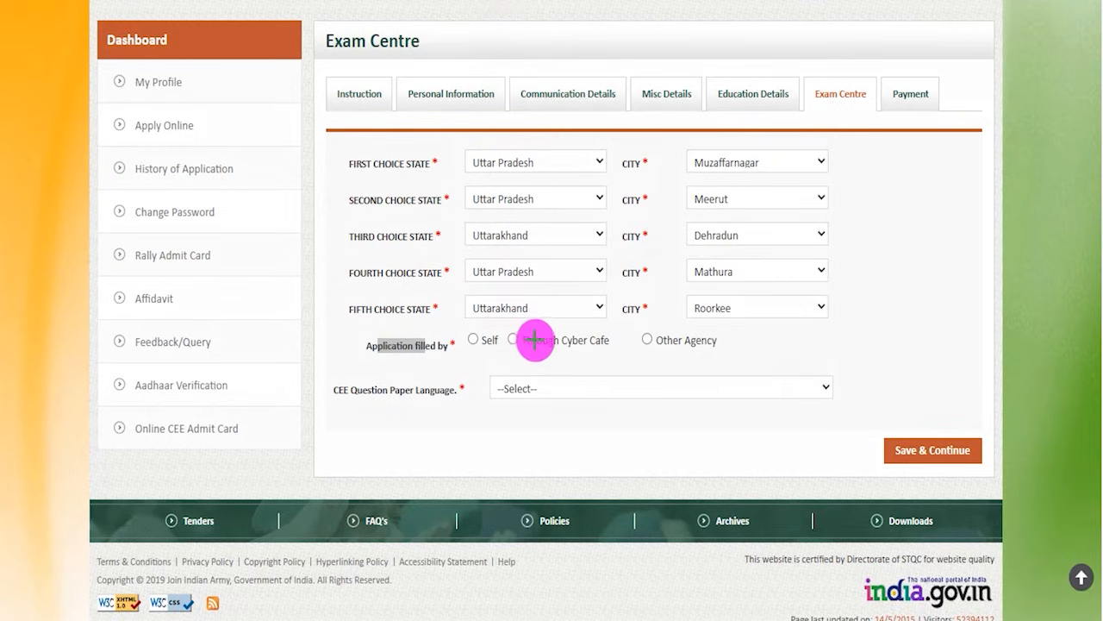
drag(573, 354, 589, 322)
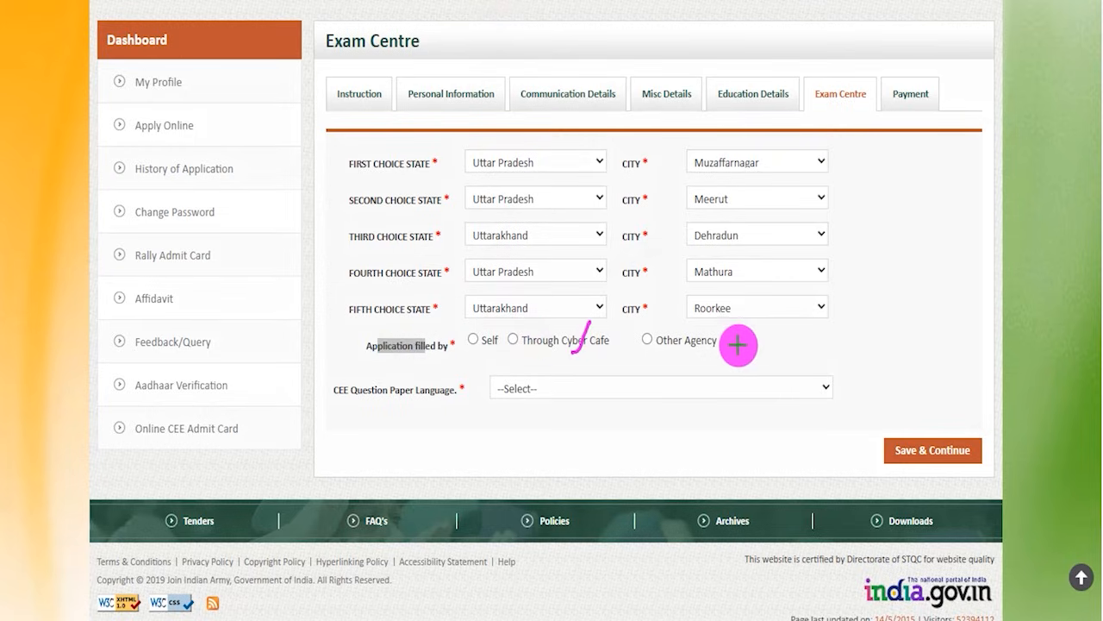
drag(730, 345, 746, 323)
drag(474, 338, 494, 299)
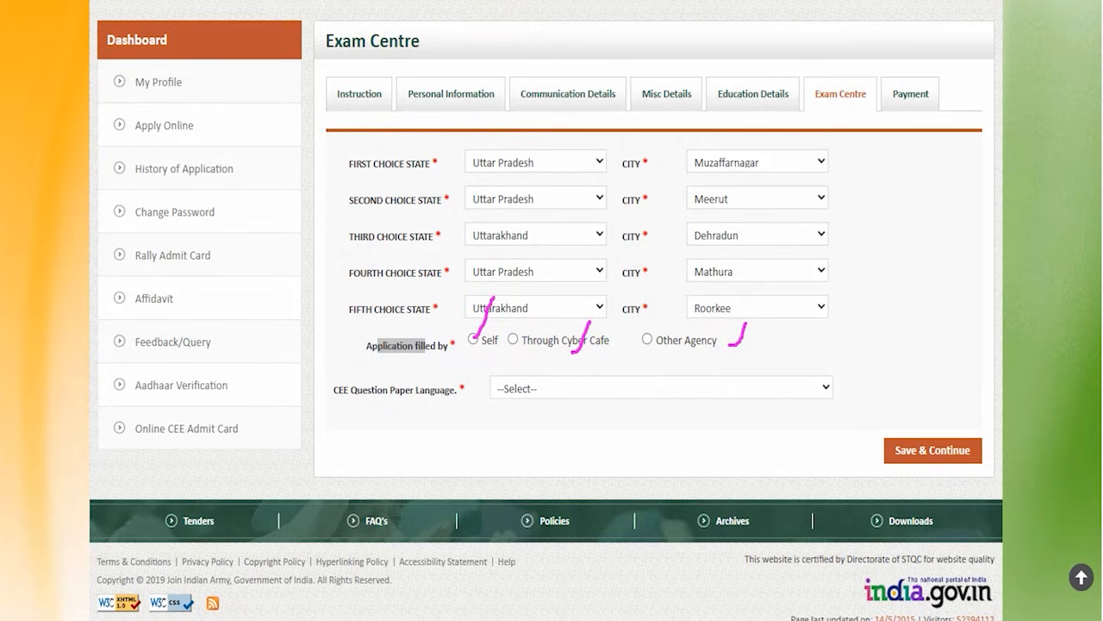
View the CEE Question Paper Language choices, leaving the field unselected.
click(524, 390)
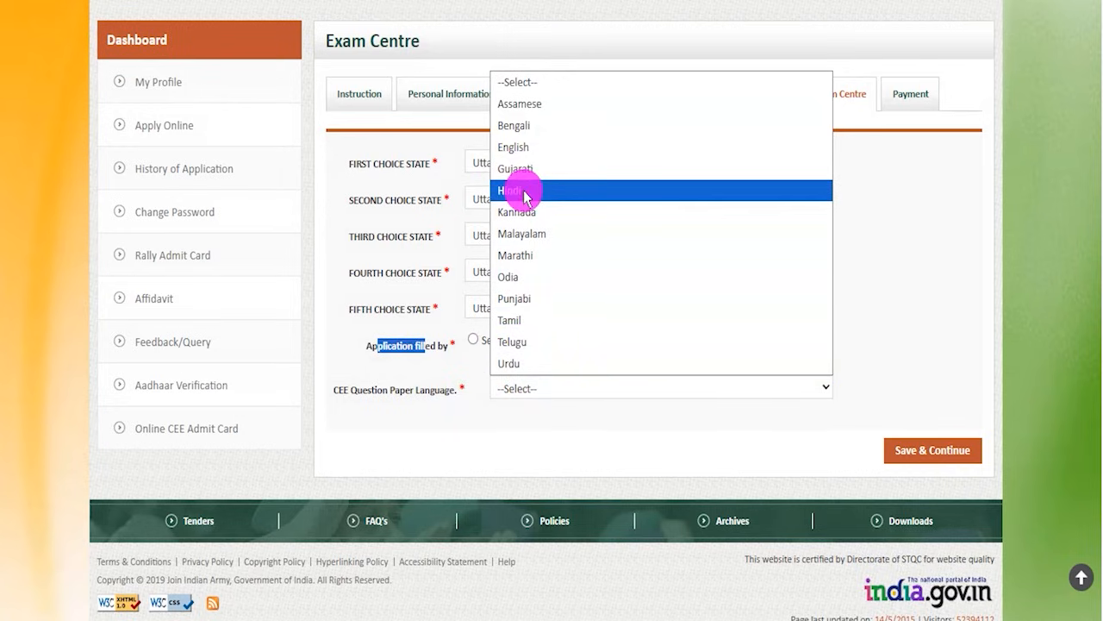
click(655, 436)
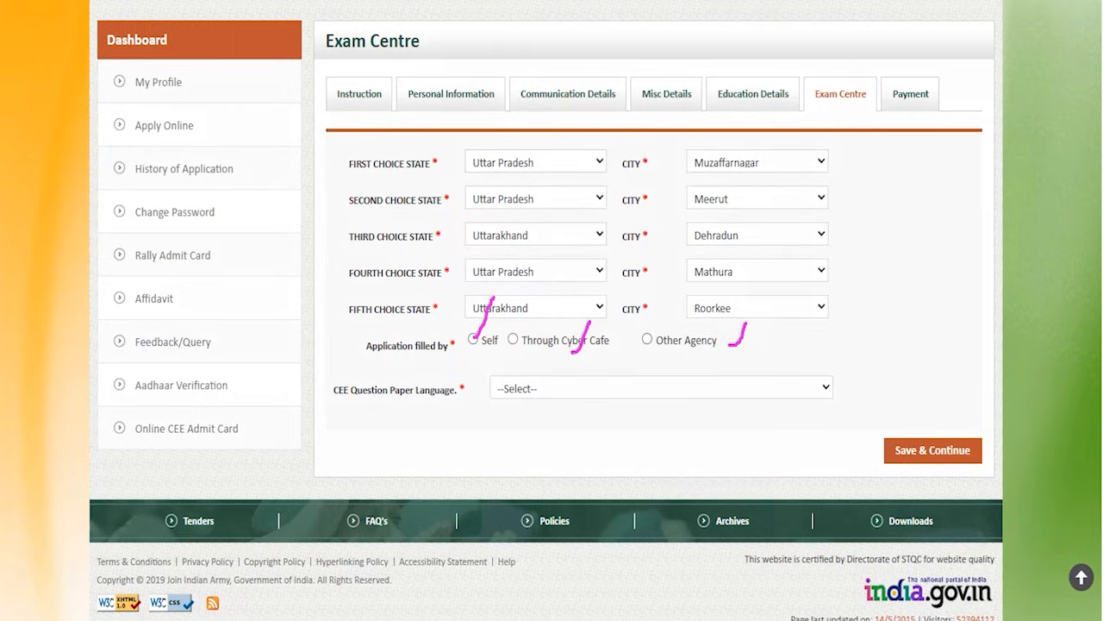
Outline Save & Continue on the Exam Centre form and tick the application summary rows from Special Category through Online CEE City Choice with the pen.
mouse_move(832, 414)
mouse_down()
mouse_move(985, 448)
mouse_move(1007, 476)
mouse_up()
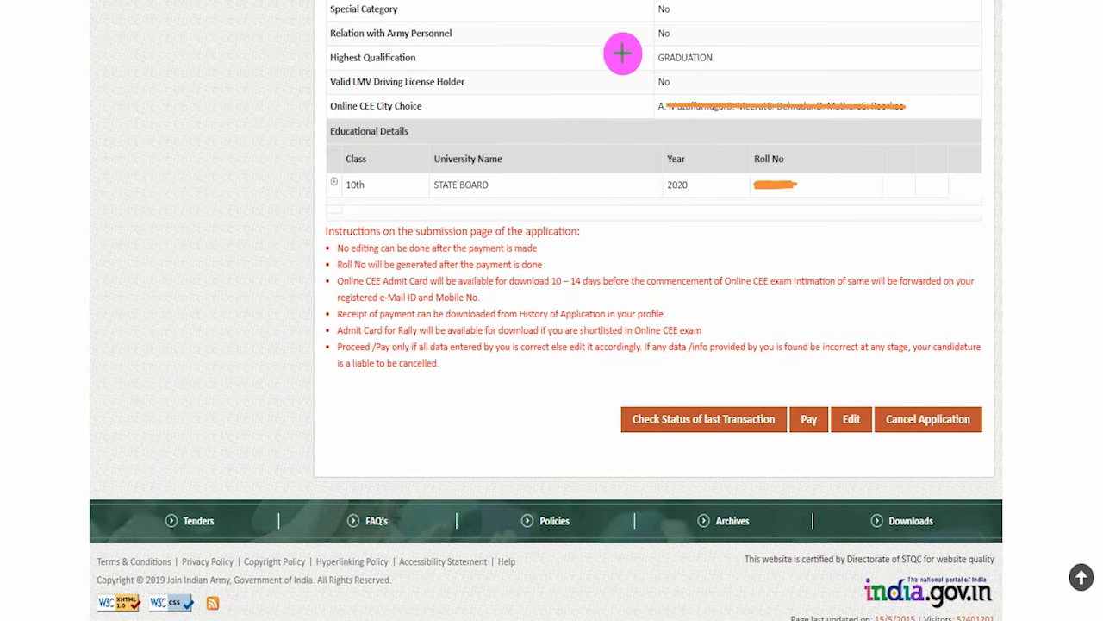
mouse_move(586, 3)
mouse_down()
mouse_move(559, 46)
mouse_move(575, 24)
mouse_up()
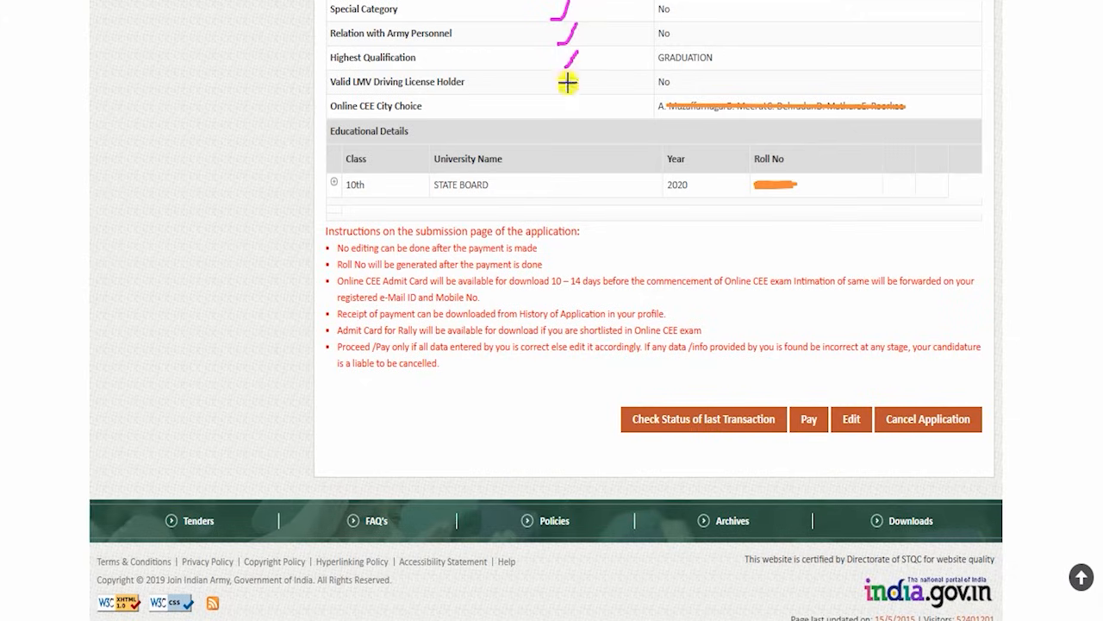
drag(566, 82, 583, 66)
drag(560, 123, 592, 93)
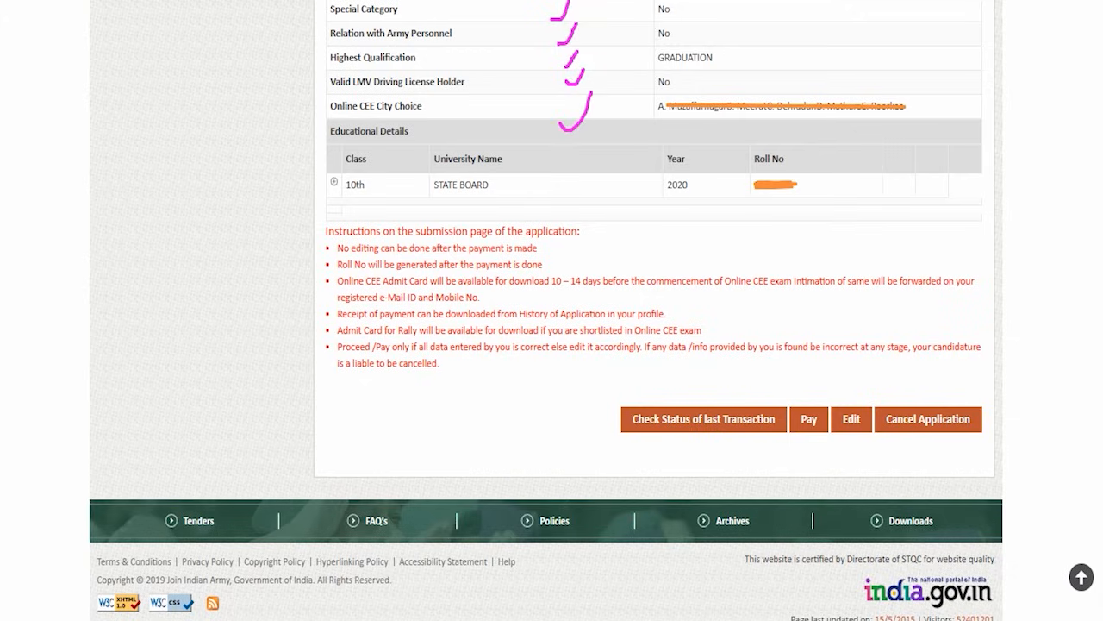
Draw an arrow to Edit below the submission instructions and proceed to pay for the application.
drag(886, 243, 863, 402)
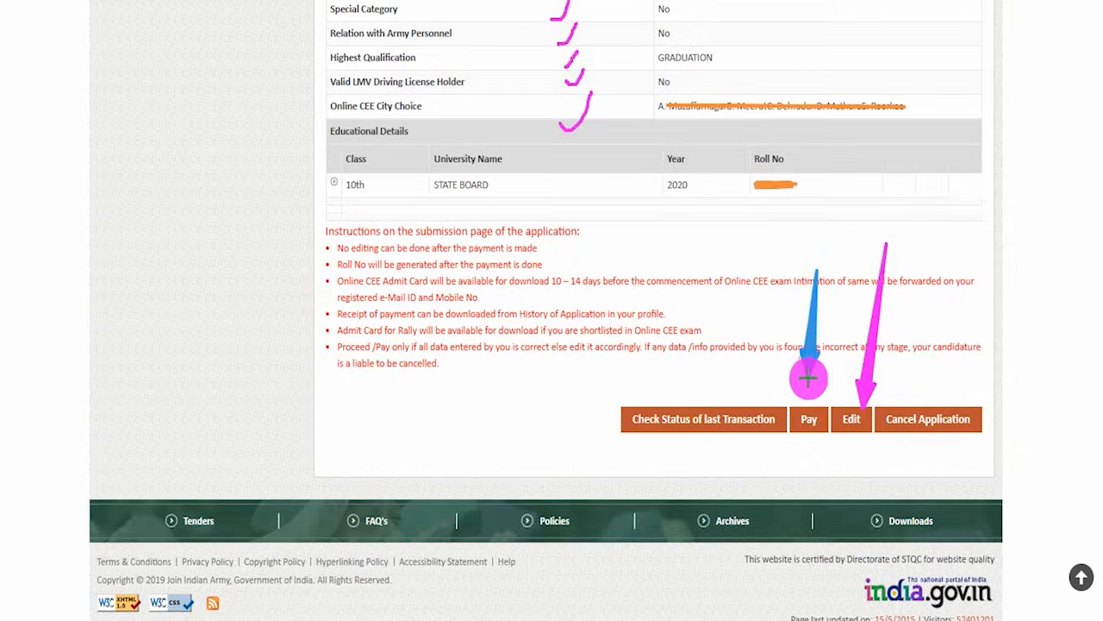
click(809, 419)
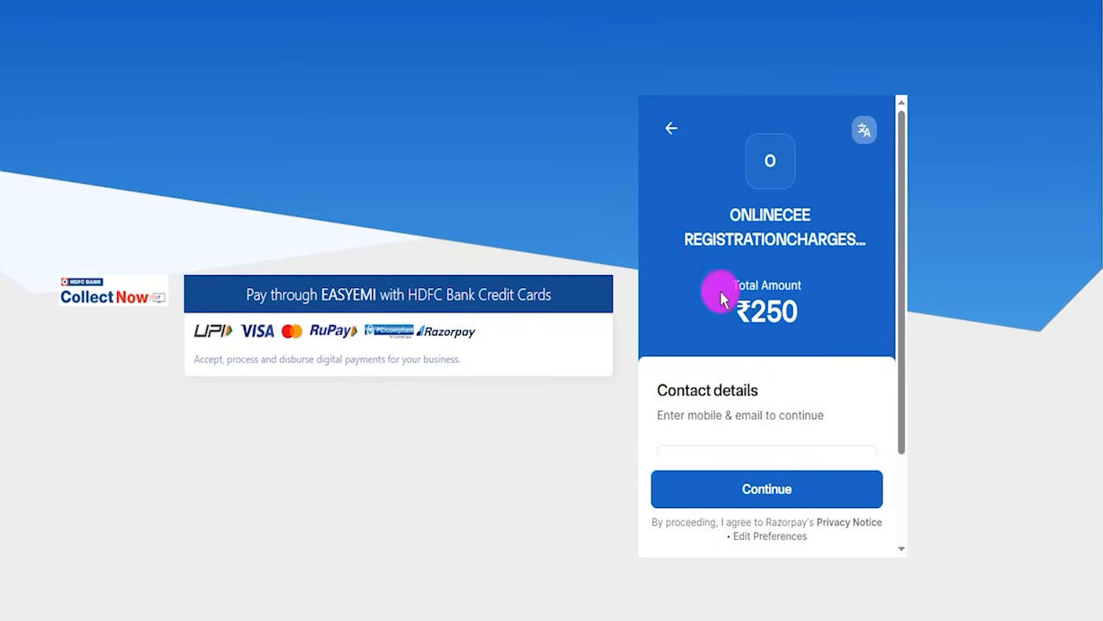
Mark the total amount and the mobile number and email fields on the payment page, and continue to the payment options.
drag(754, 310, 786, 310)
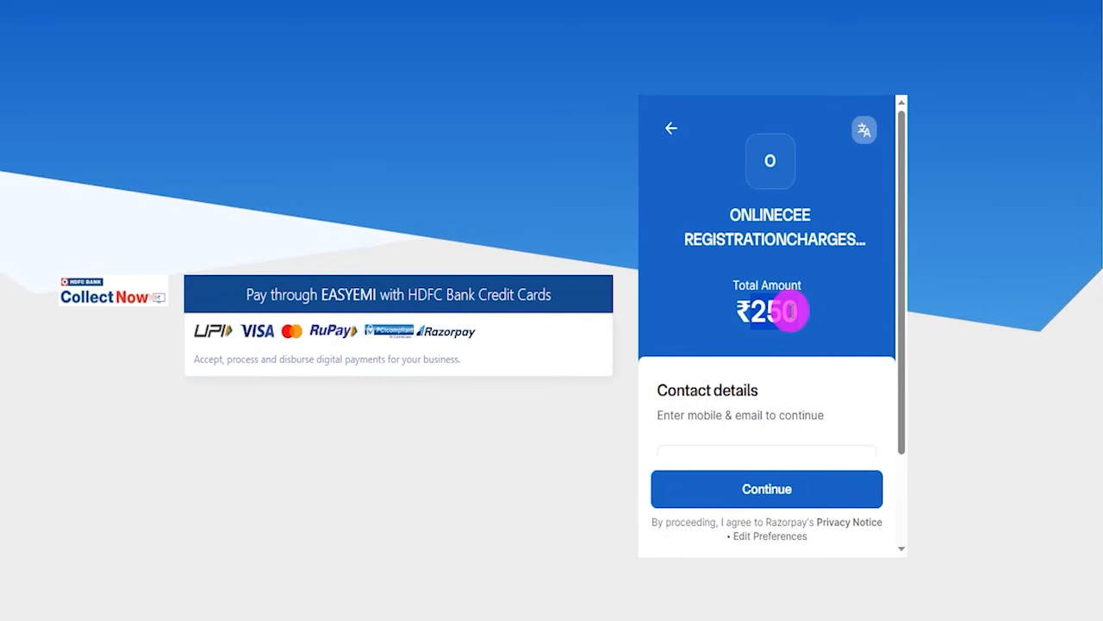
scroll(786, 312, down, 3)
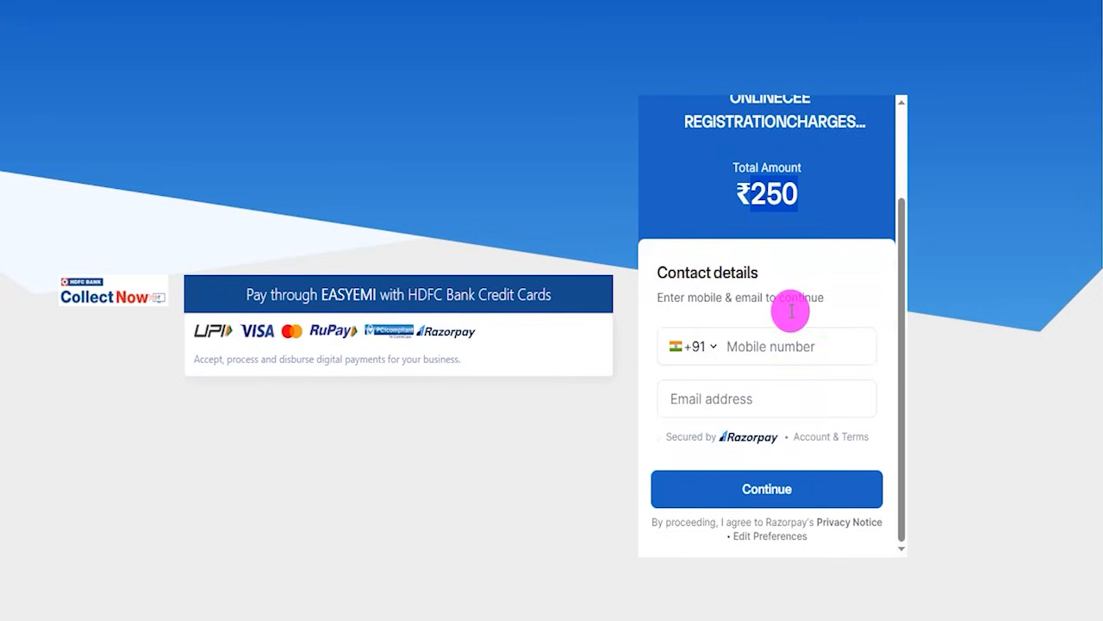
drag(761, 308, 789, 267)
drag(745, 373, 776, 327)
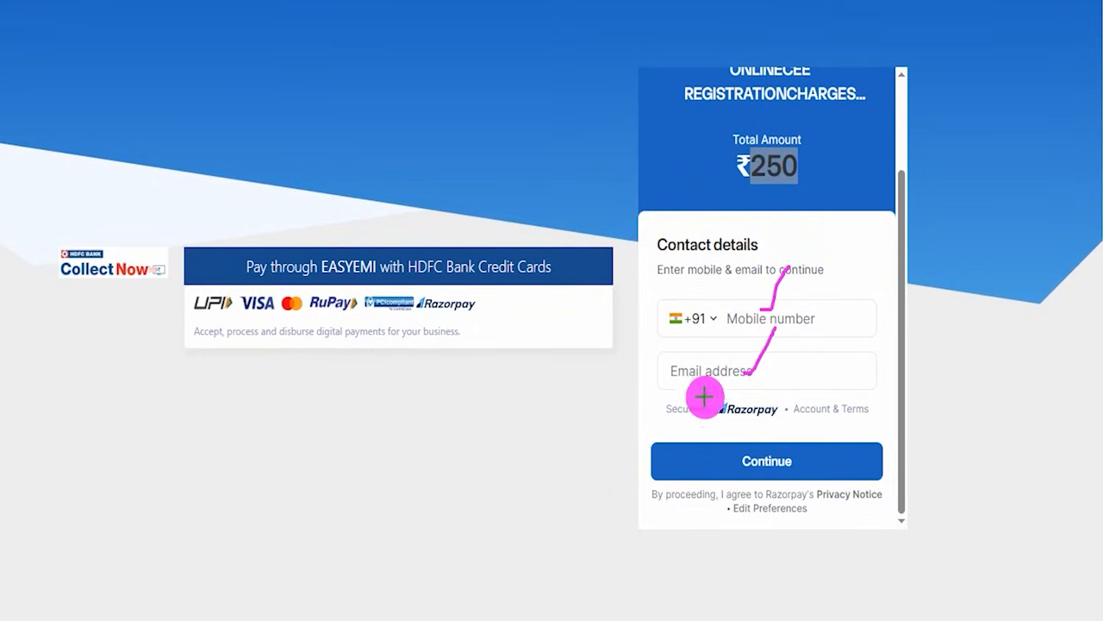
drag(899, 236, 825, 447)
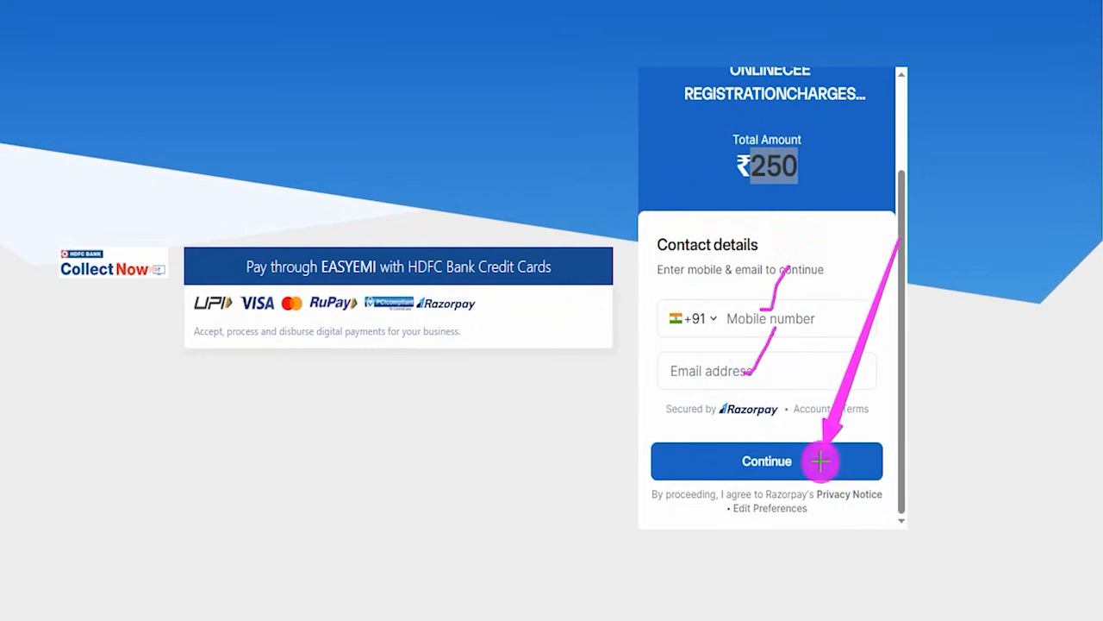
click(820, 461)
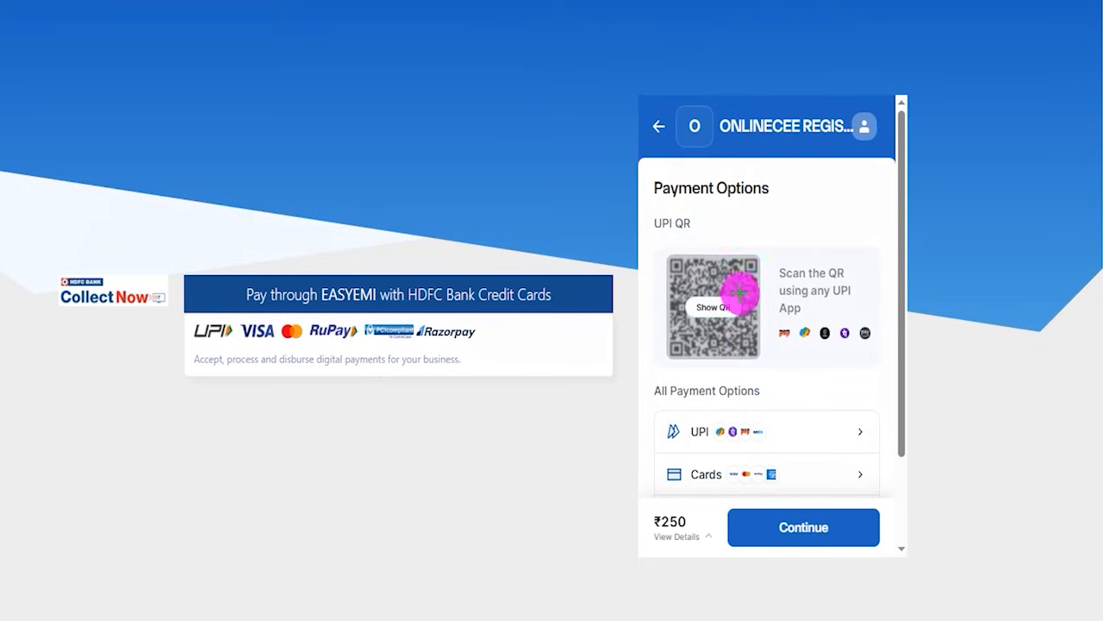
Mark the UPI QR, UPI and Cards payment options with the pen and view the Netbanking option.
drag(746, 282, 801, 225)
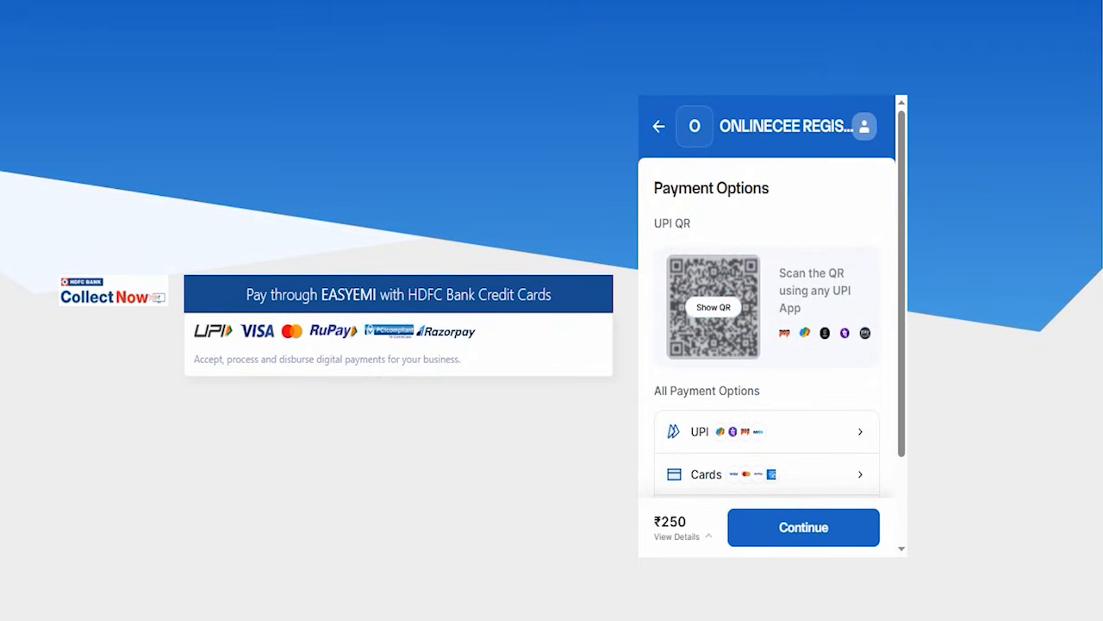
click(746, 425)
drag(746, 425, 767, 386)
drag(780, 470, 814, 384)
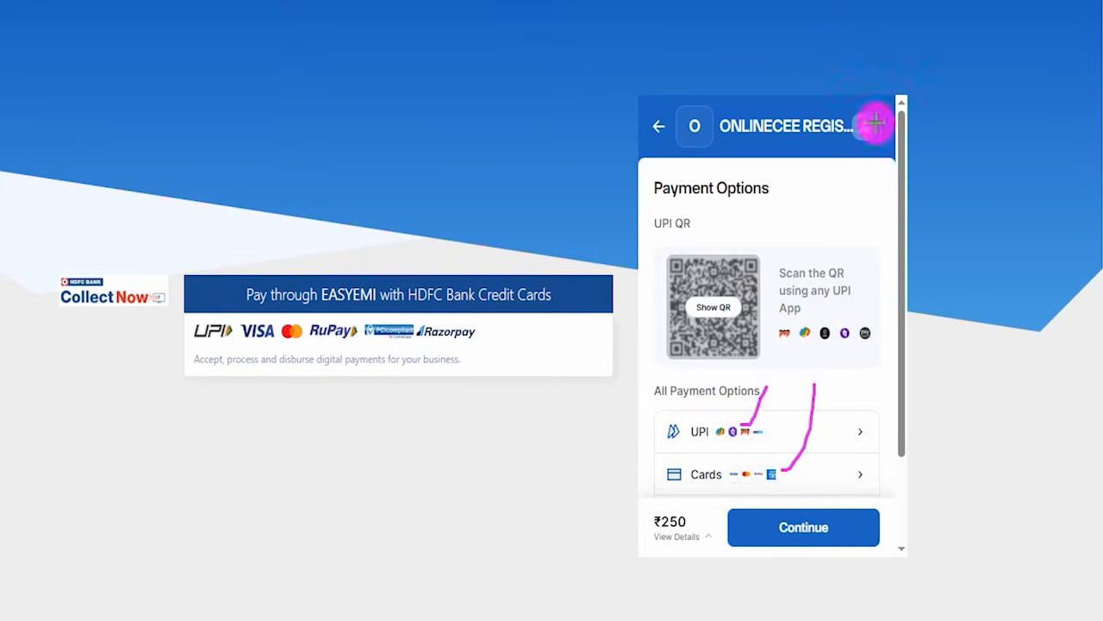
scroll(704, 433, down, 2)
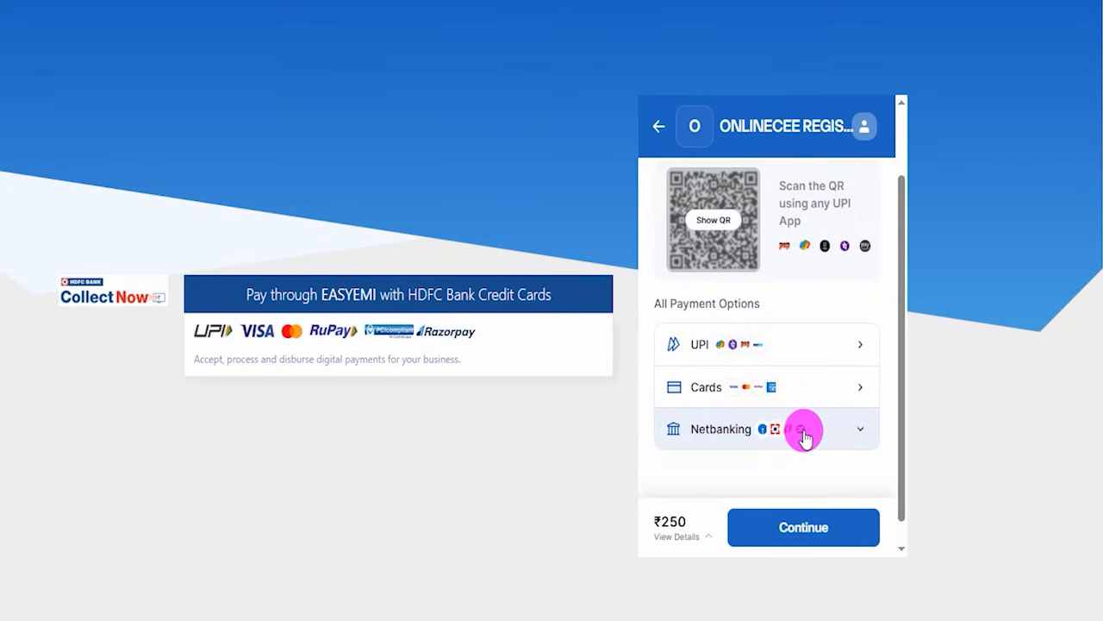
scroll(739, 435, up, 2)
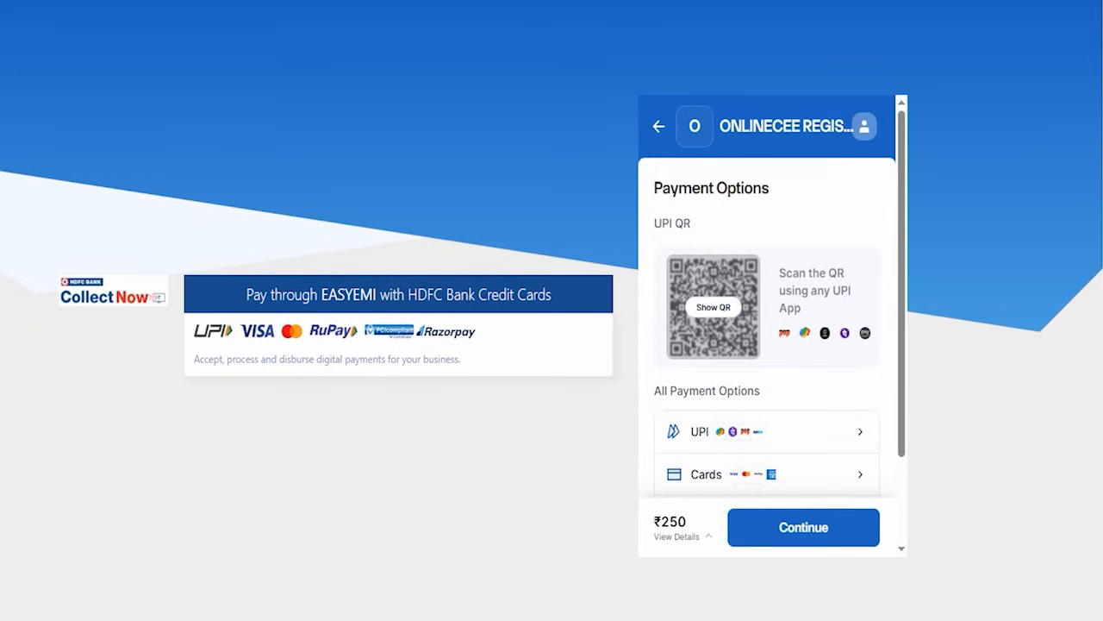
Open the UPI payment option and tick the UPI ID / Number field and Continue with the pen.
drag(641, 401, 890, 458)
click(735, 433)
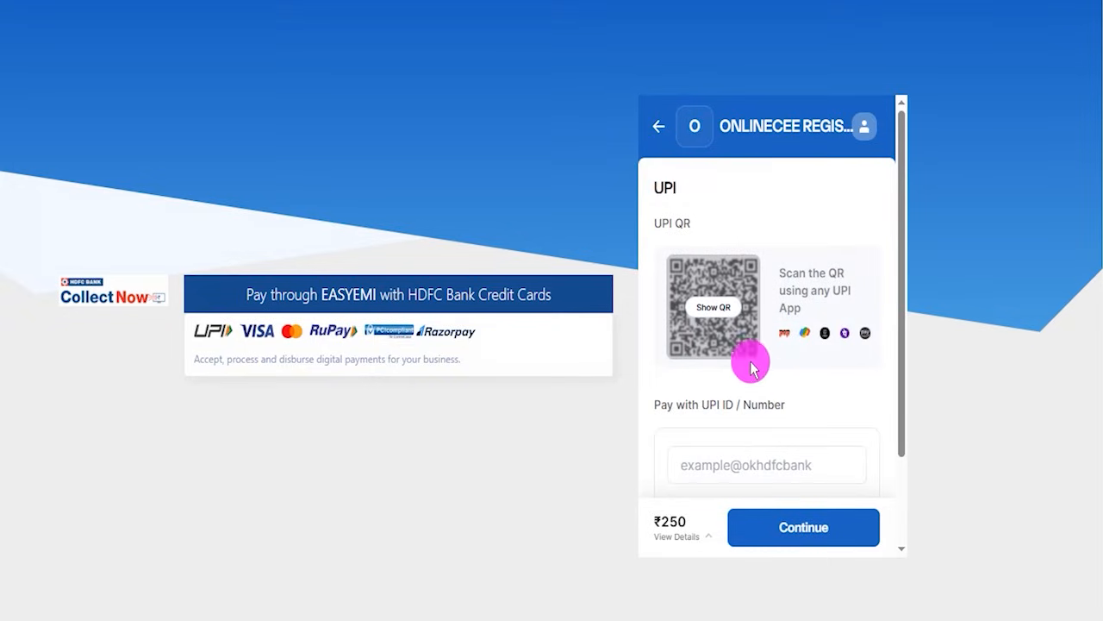
scroll(751, 424, down, 1)
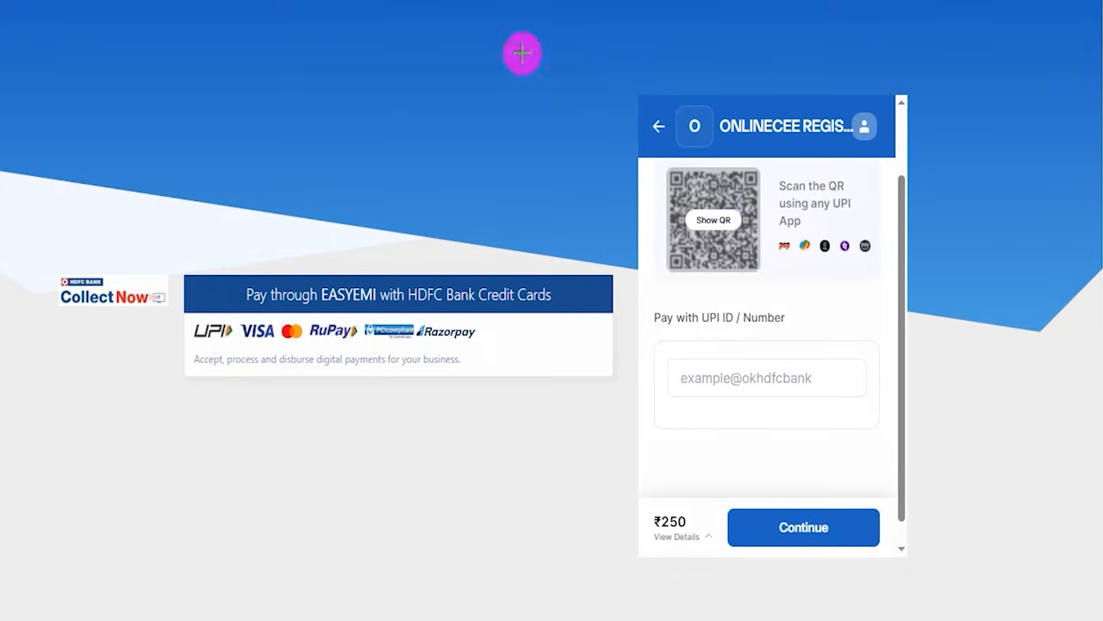
click(750, 372)
drag(755, 374, 788, 317)
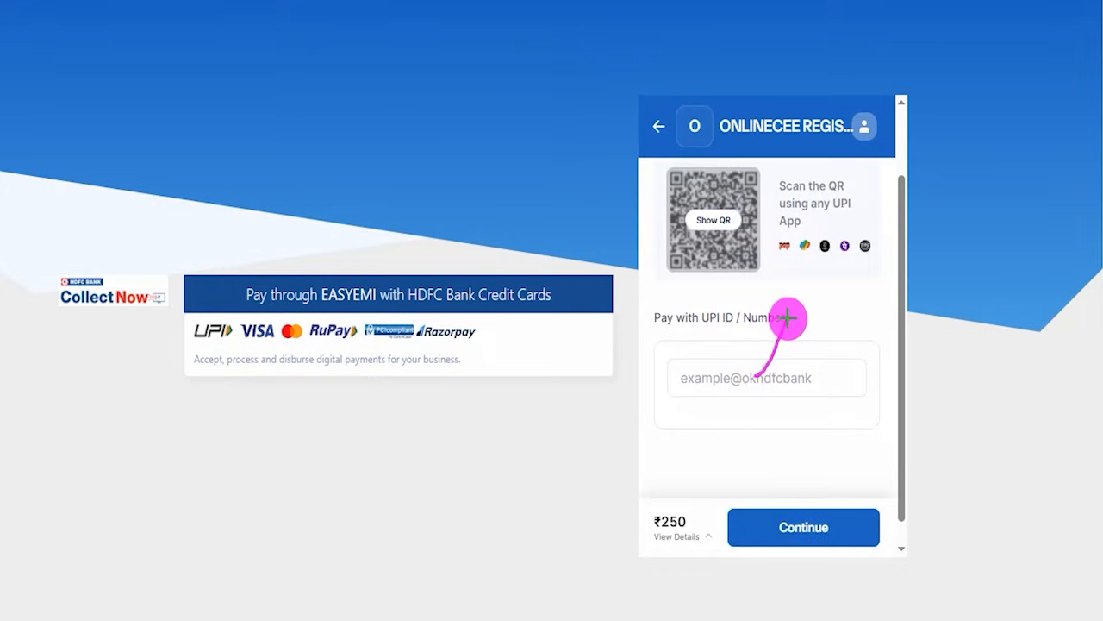
click(822, 524)
drag(826, 517, 850, 462)
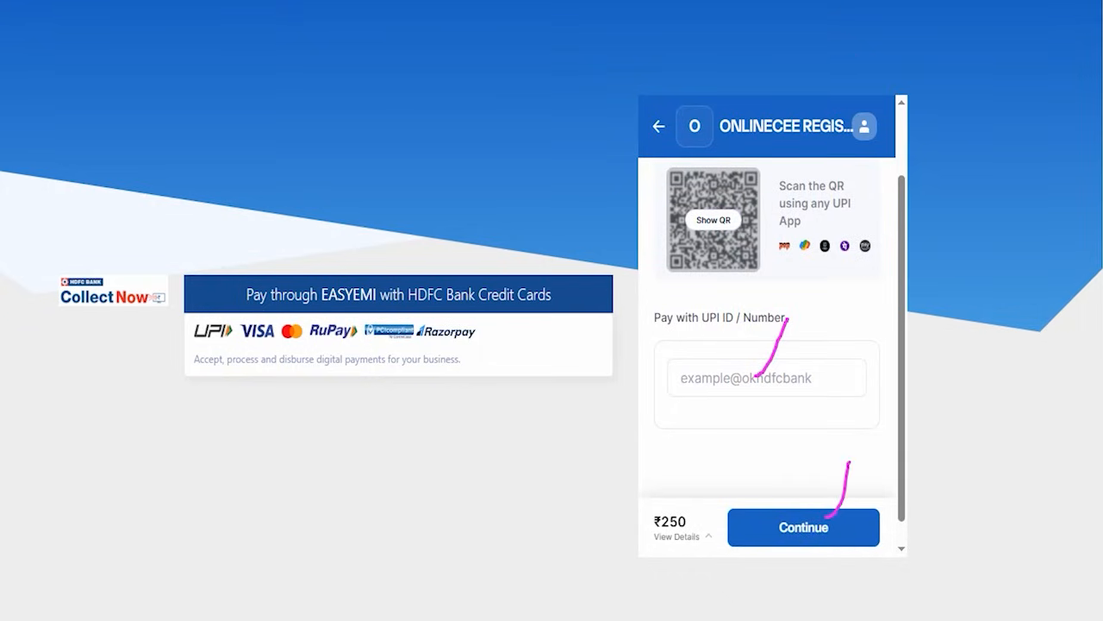
Mark the UPI QR code and its Show QR option with pen ticks.
scroll(710, 345, up, 2)
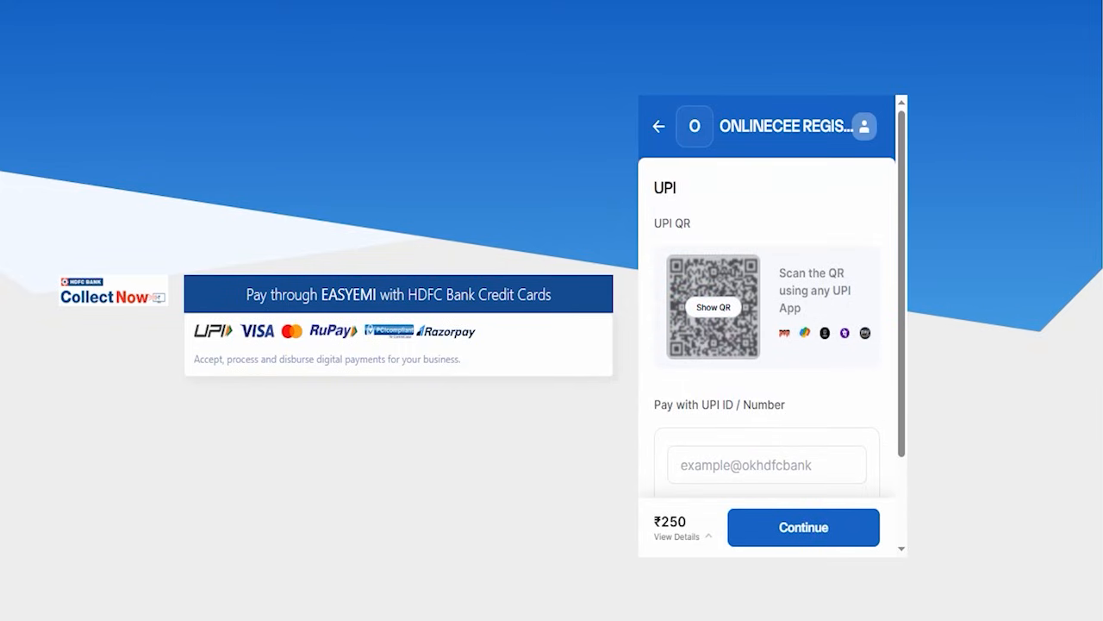
mouse_move(732, 290)
mouse_down()
mouse_move(744, 306)
mouse_move(784, 254)
mouse_move(781, 274)
mouse_move(733, 250)
mouse_move(753, 191)
mouse_up()
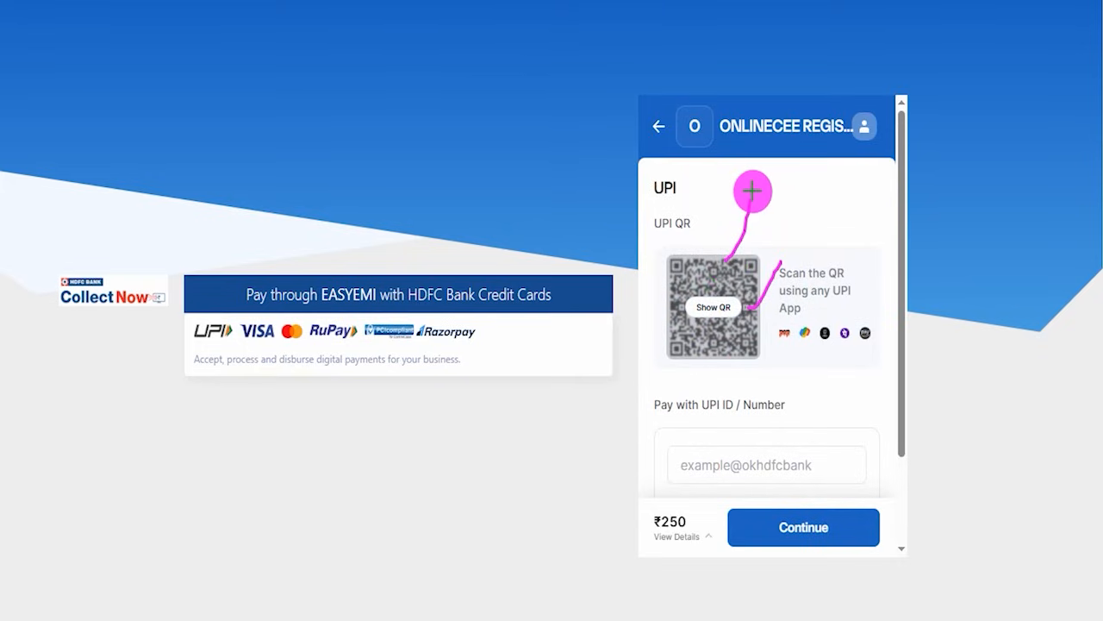
drag(756, 340, 784, 290)
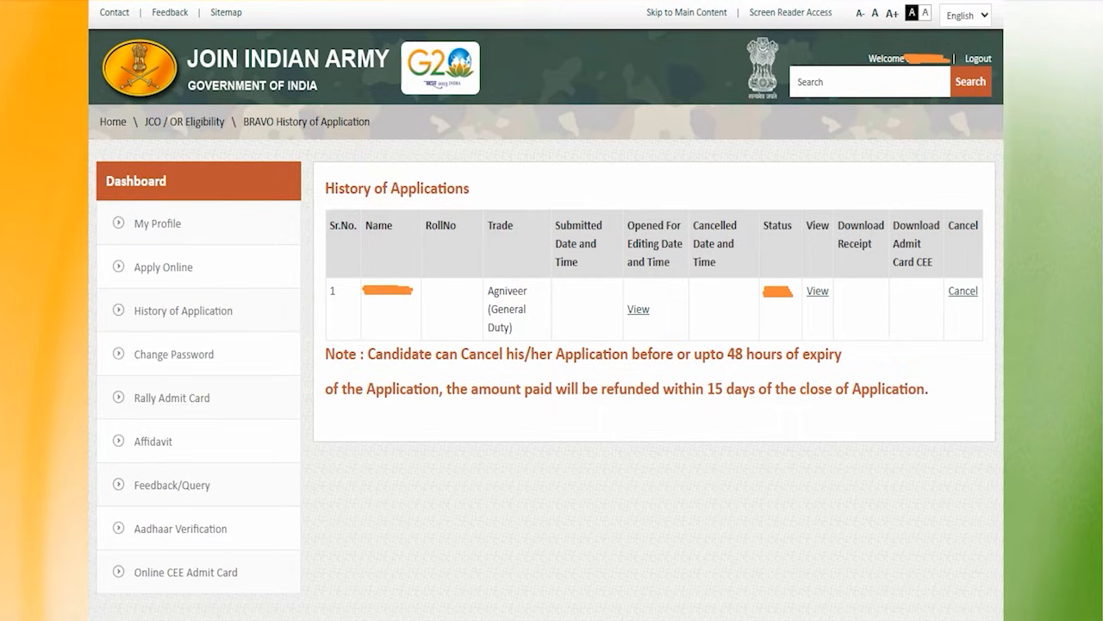
Outline History of Application, tick the Name and Status columns, underline the application's status and circle its View link.
mouse_move(100, 287)
mouse_down()
mouse_move(178, 291)
mouse_move(266, 315)
mouse_move(272, 329)
mouse_up()
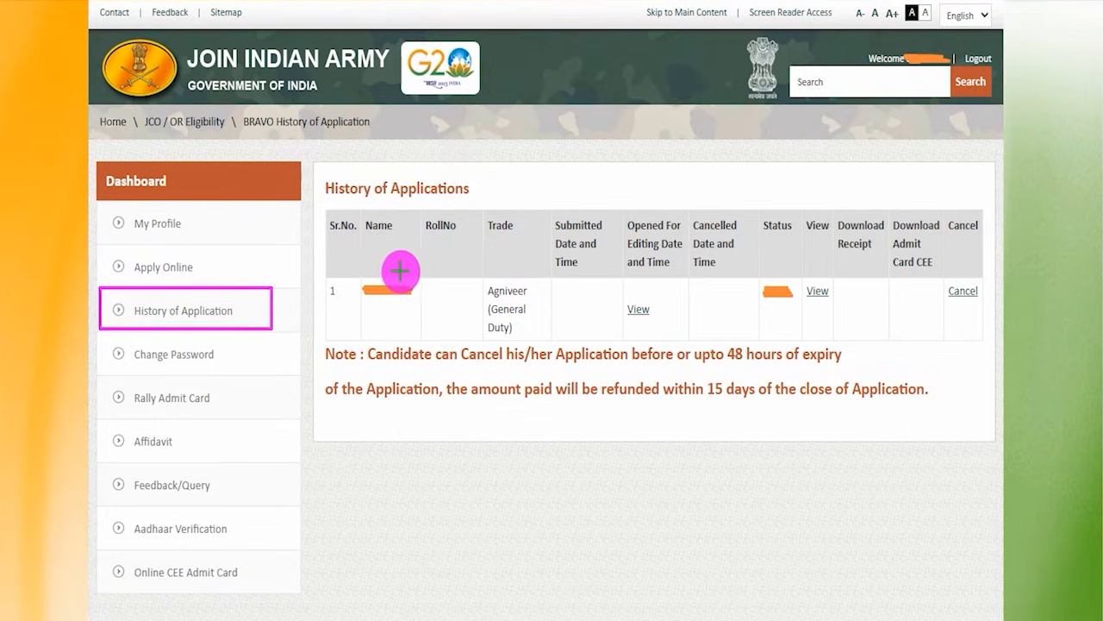
drag(400, 271, 431, 222)
drag(772, 241, 784, 227)
drag(759, 308, 784, 310)
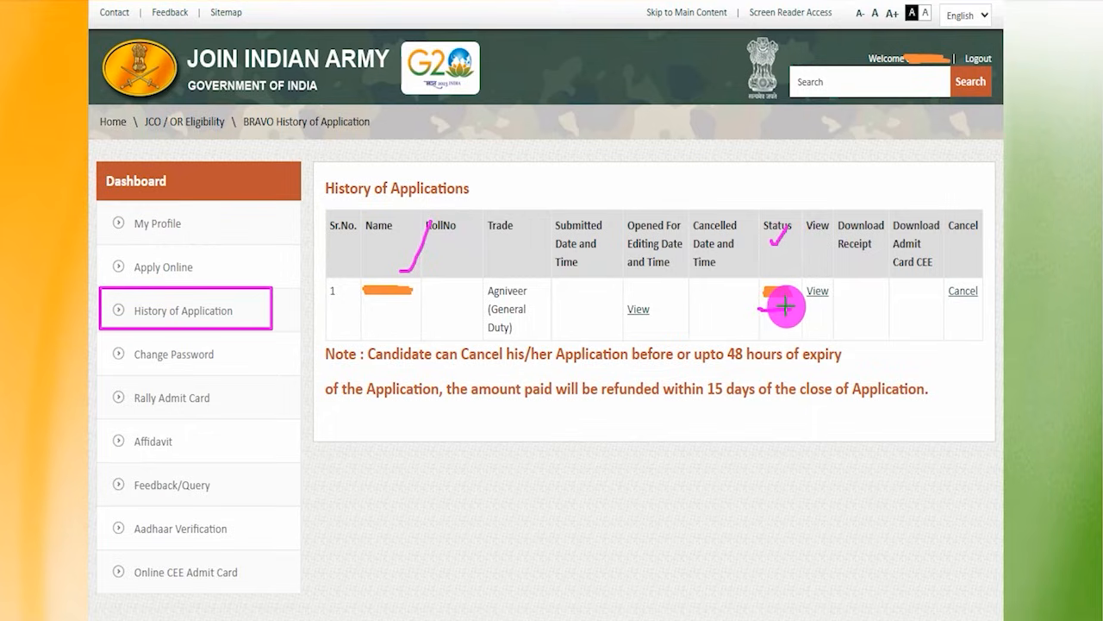
drag(764, 280, 779, 247)
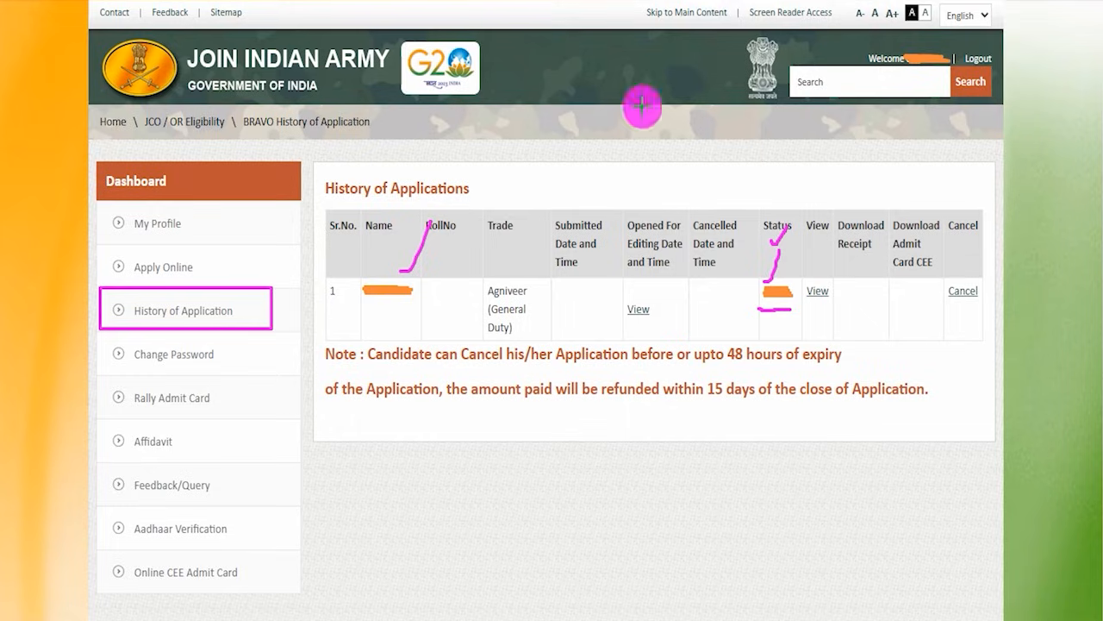
mouse_move(792, 274)
mouse_down()
mouse_move(825, 278)
mouse_move(847, 311)
mouse_up()
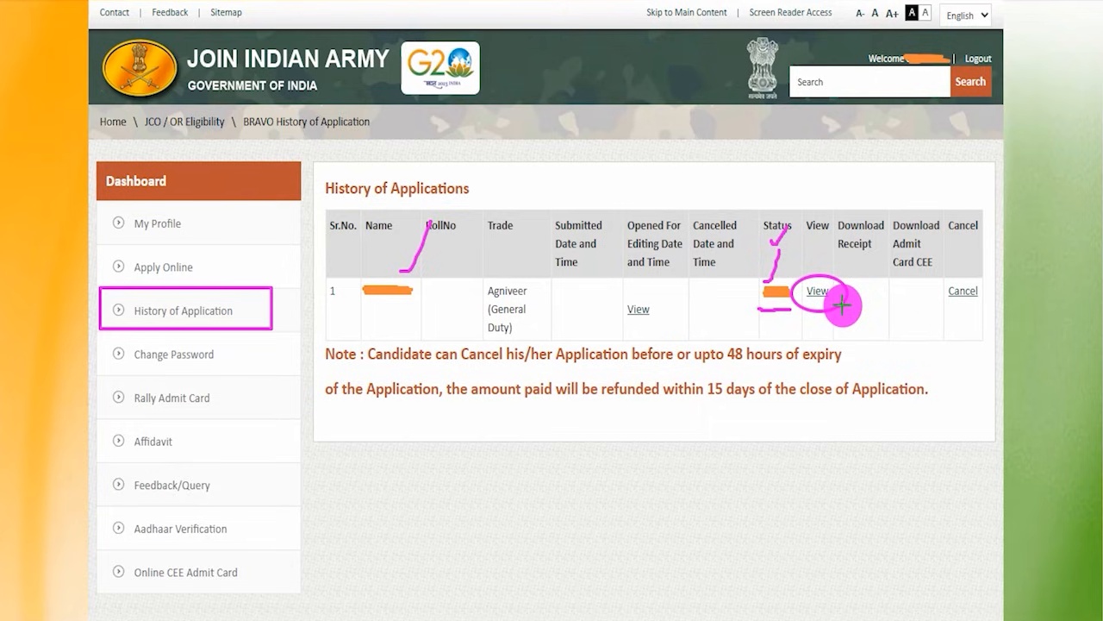
drag(843, 305, 795, 289)
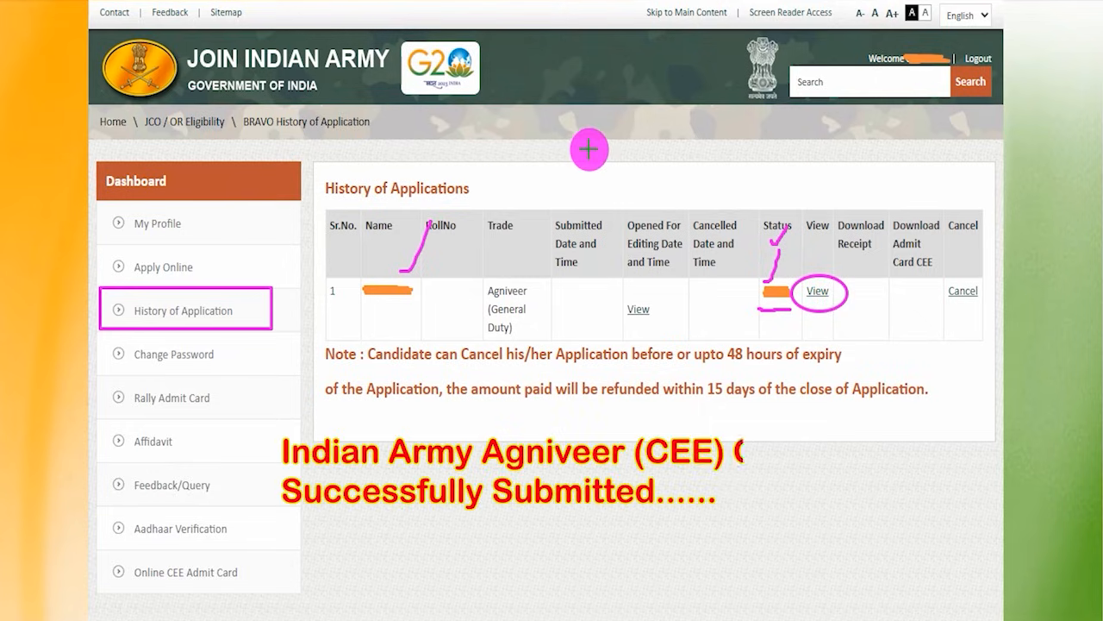